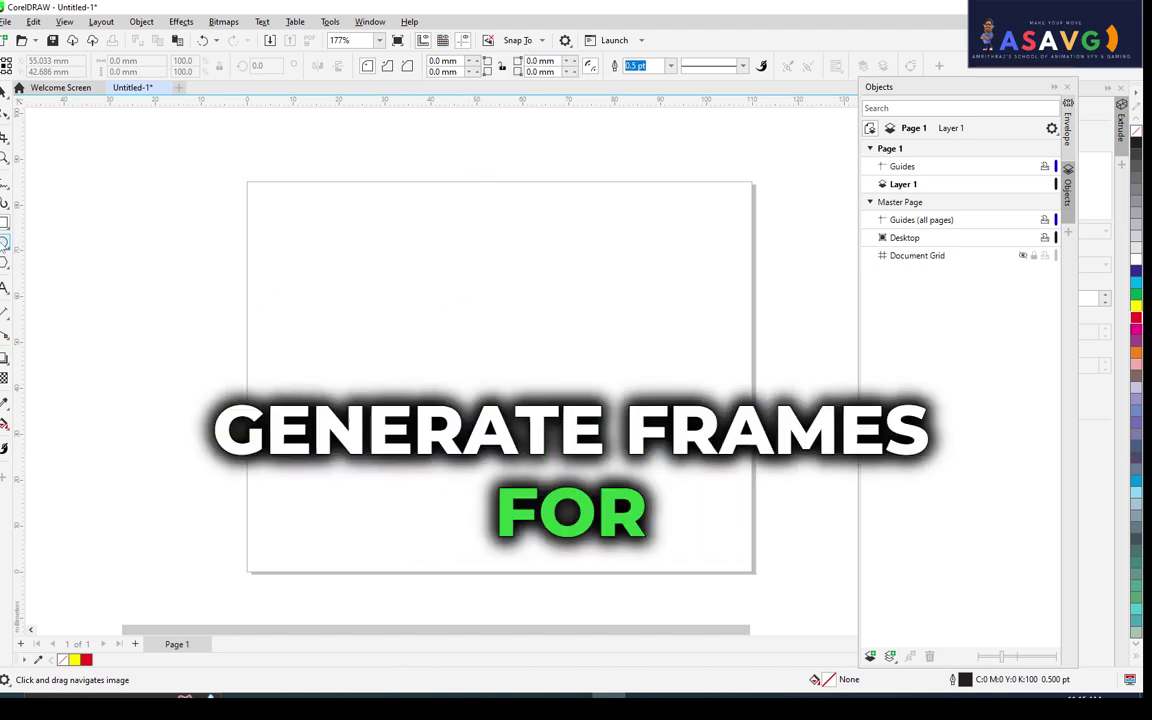
Open the Rectangle tool flyout to show Rectangle and 3-Point Rectangle.
{"action": "left_click", "coordinate": [6, 224]}
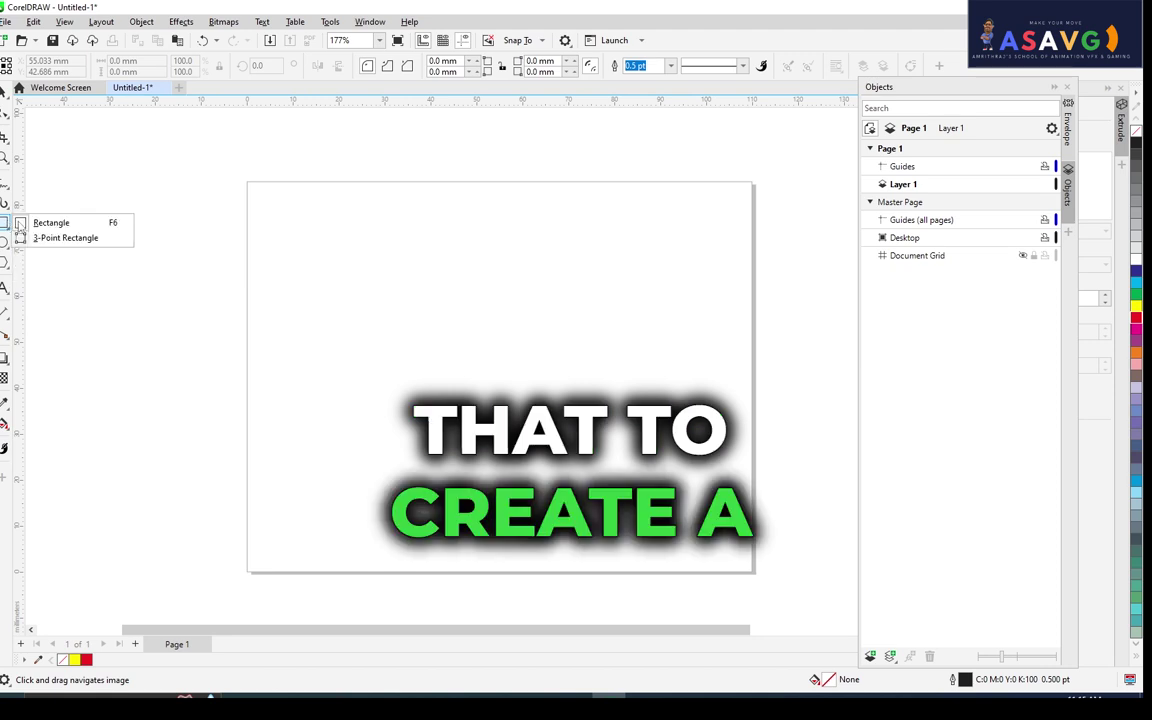
Draw a rectangle near the page's top left and paste an enlarged copy around it.
{"action": "left_click", "coordinate": [50, 223]}
{"action": "mouse_move", "coordinate": [291, 220]}
{"action": "left_mouse_down"}
{"action": "mouse_move", "coordinate": [470, 382]}
{"action": "mouse_move", "coordinate": [458, 385]}
{"action": "mouse_move", "coordinate": [468, 365]}
{"action": "mouse_move", "coordinate": [443, 339]}
{"action": "left_mouse_up"}
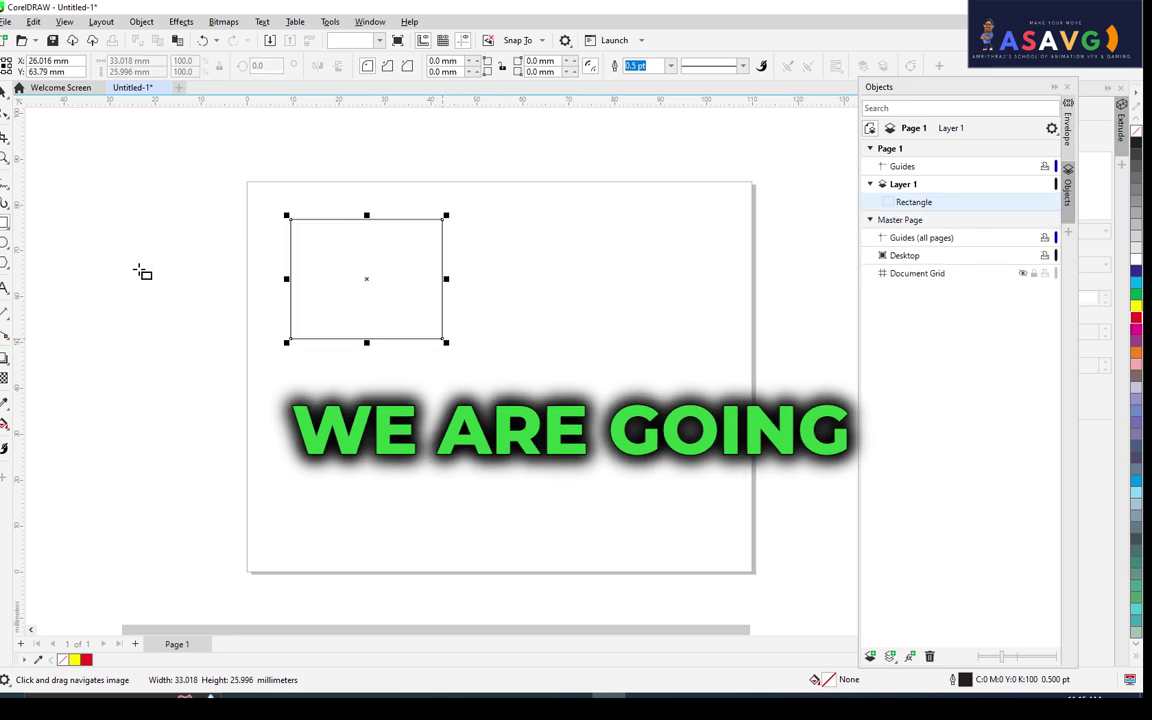
{"action": "key", "text": "space"}
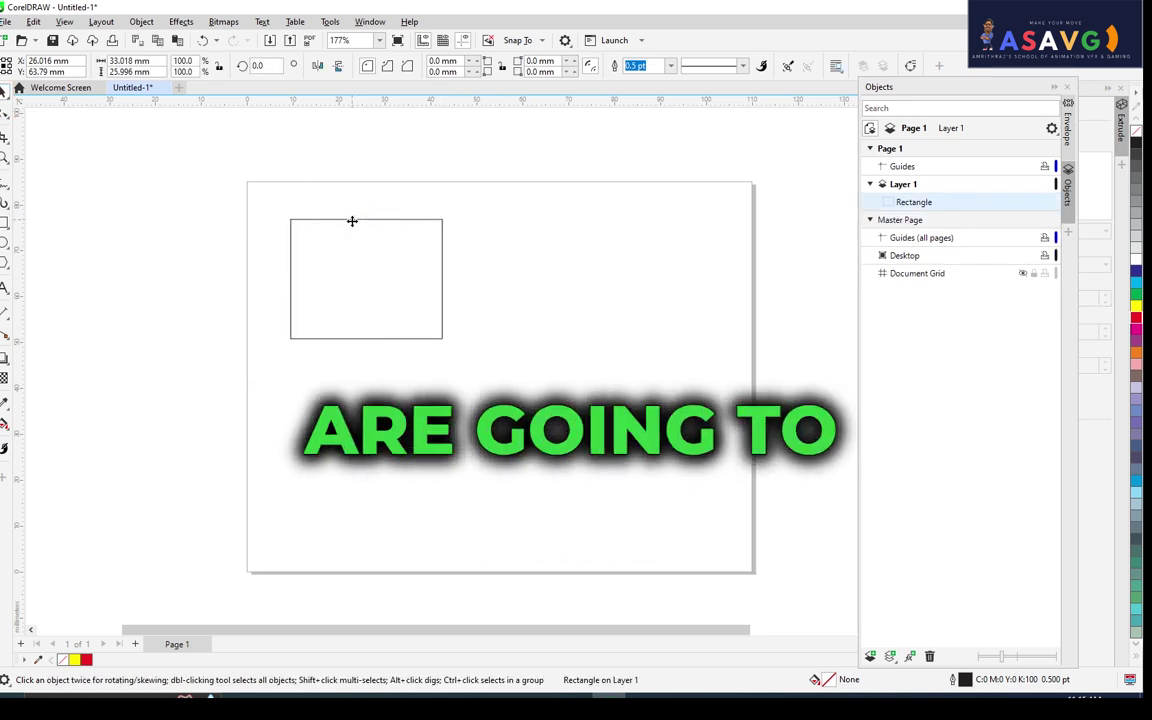
{"action": "double_click", "coordinate": [352, 220]}
{"action": "key", "text": "ctrl+c"}
{"action": "key", "text": "ctrl+v"}
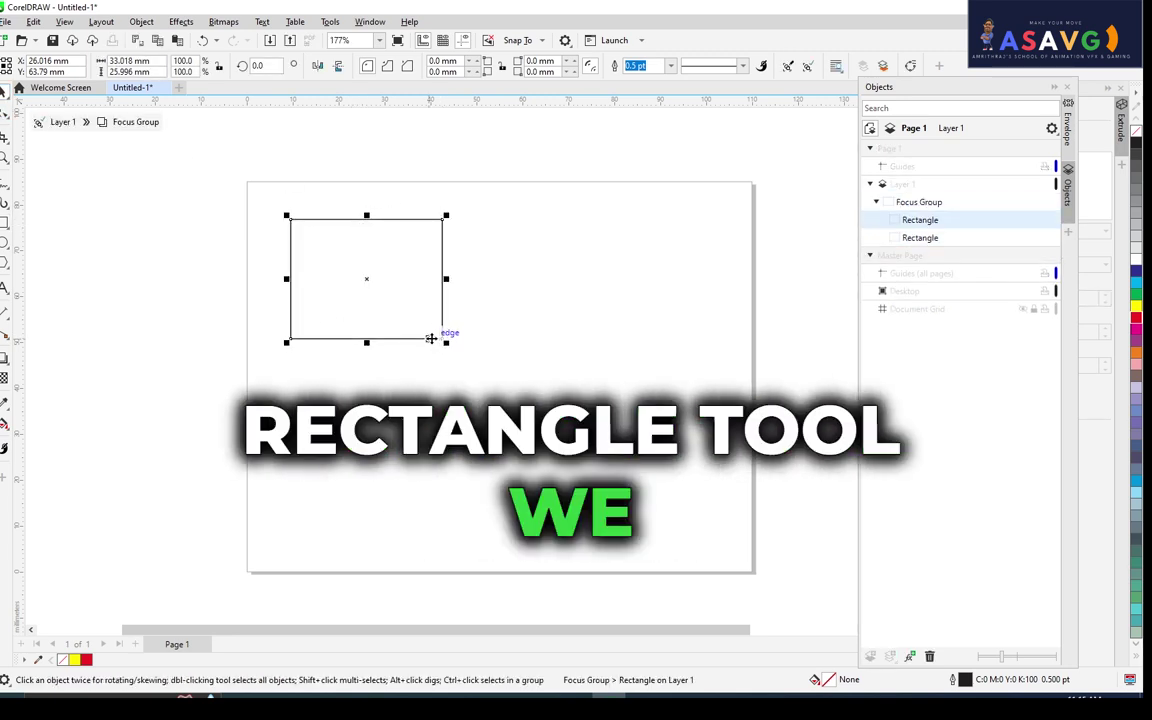
{"action": "left_click_drag", "start_coordinate": [446, 346], "coordinate": [470, 365]}
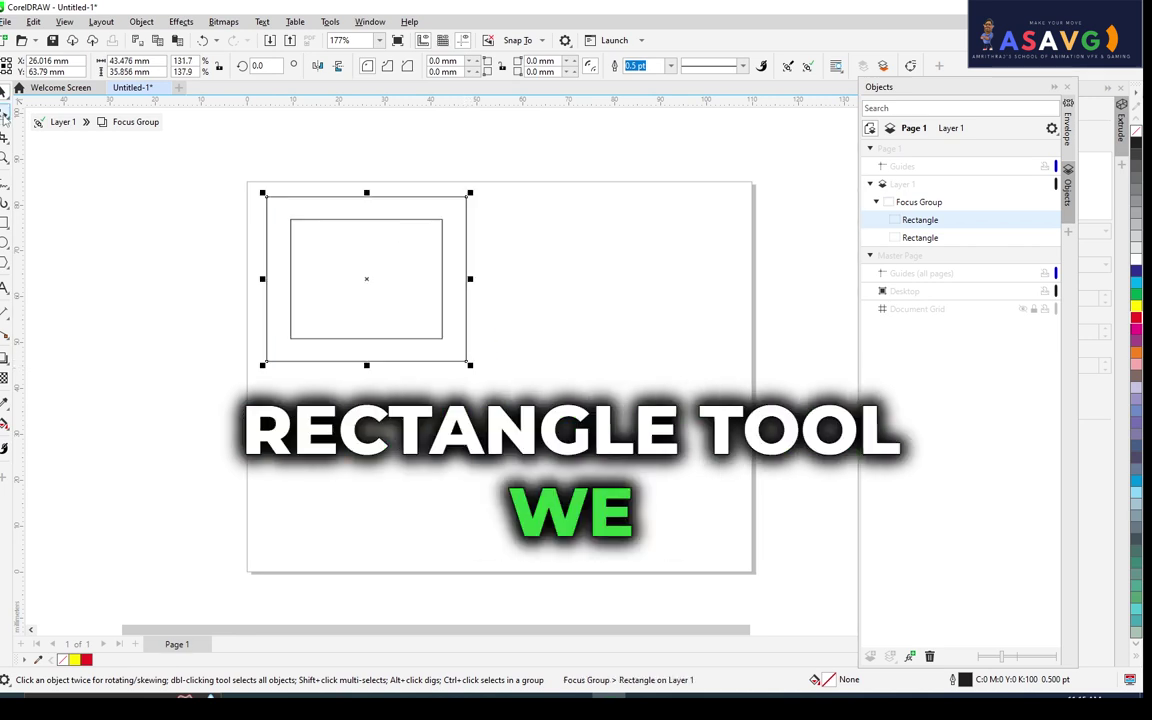
{"action": "left_click", "coordinate": [489, 226]}
Fill the inner rectangle cyan, trying a dusty blue fill on the outer one.
{"action": "left_click", "coordinate": [450, 197]}
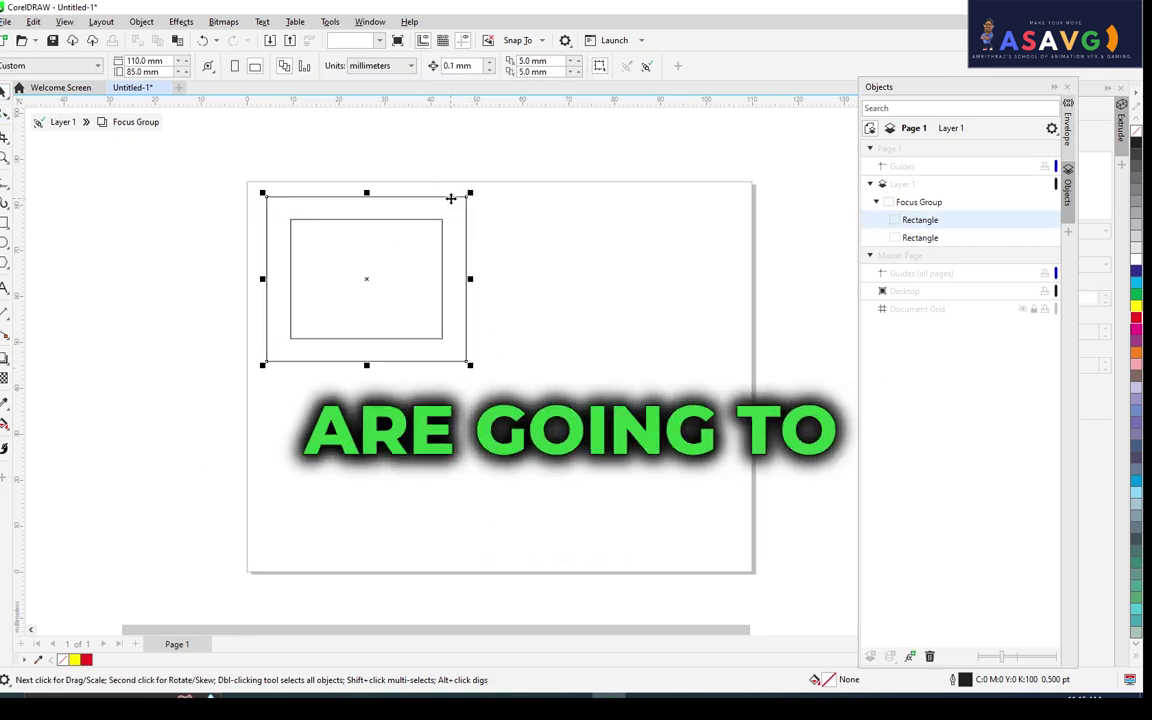
{"action": "left_click", "coordinate": [1138, 291]}
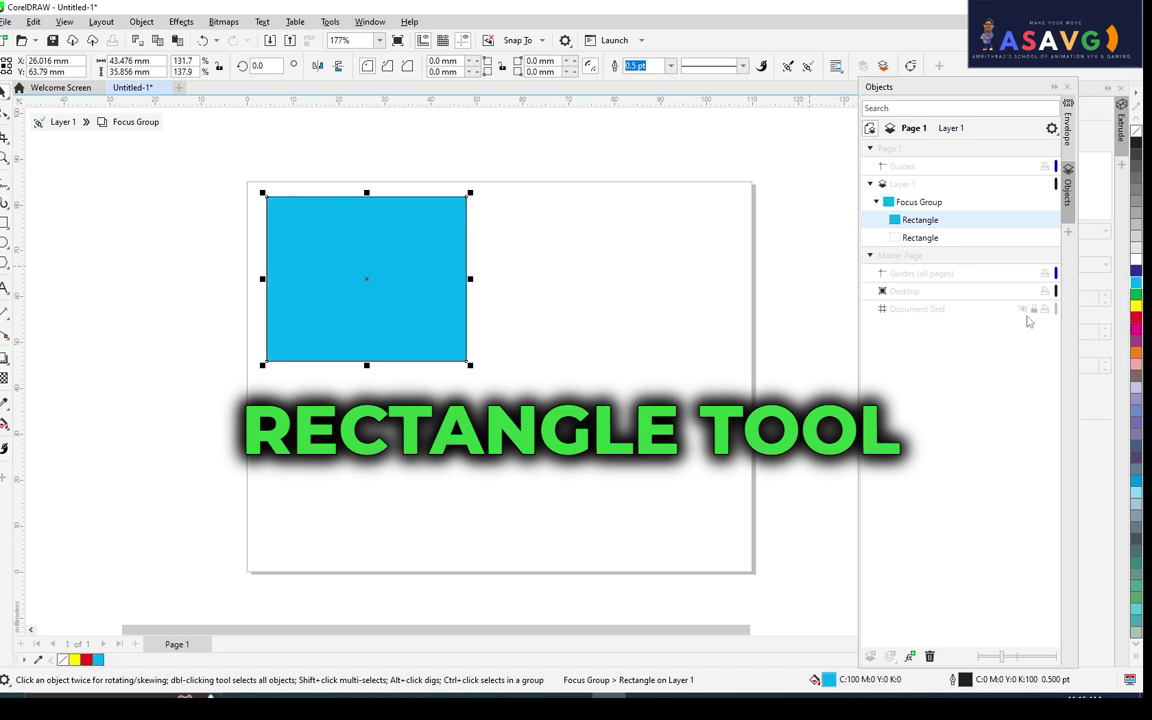
{"action": "key", "text": "ctrl+z"}
{"action": "left_click", "coordinate": [416, 232]}
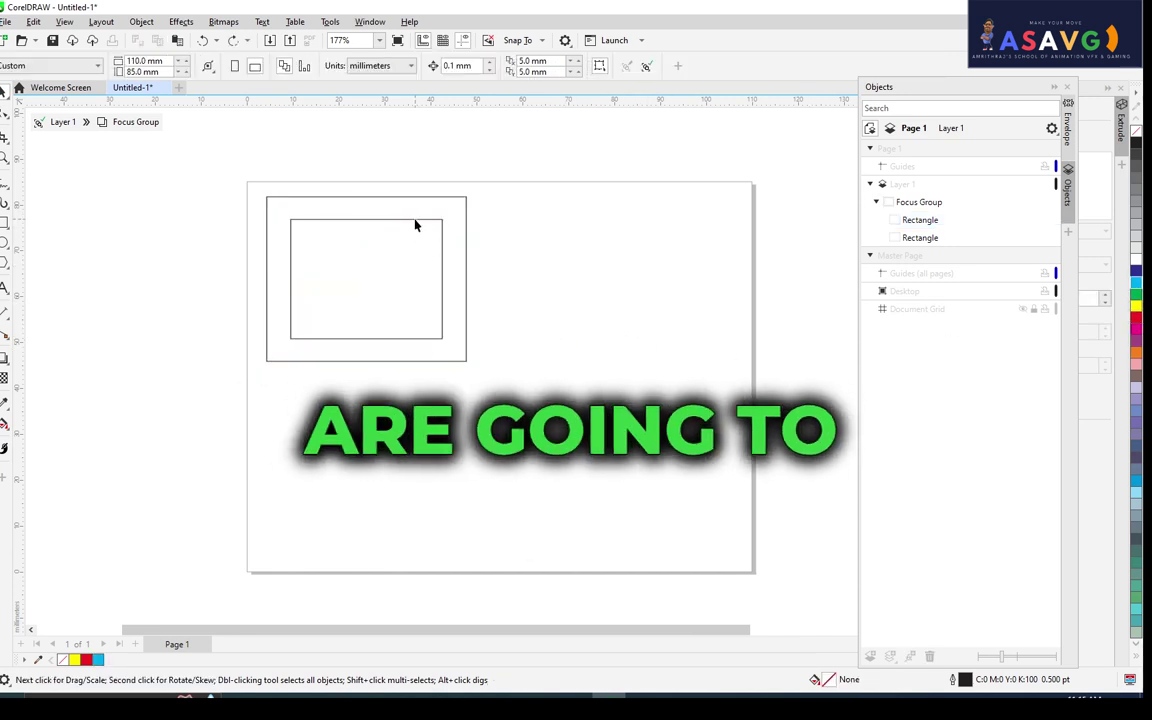
{"action": "left_click", "coordinate": [416, 232]}
{"action": "left_click", "coordinate": [1138, 291]}
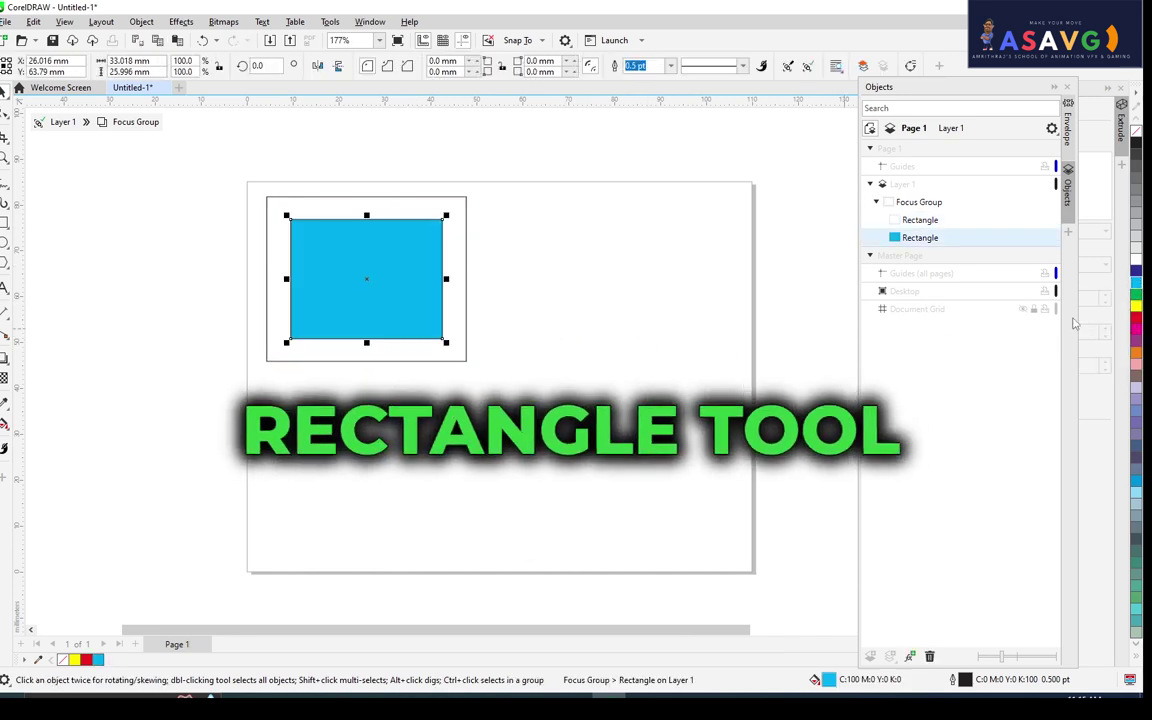
{"action": "left_click", "coordinate": [633, 377]}
{"action": "left_click", "coordinate": [444, 198]}
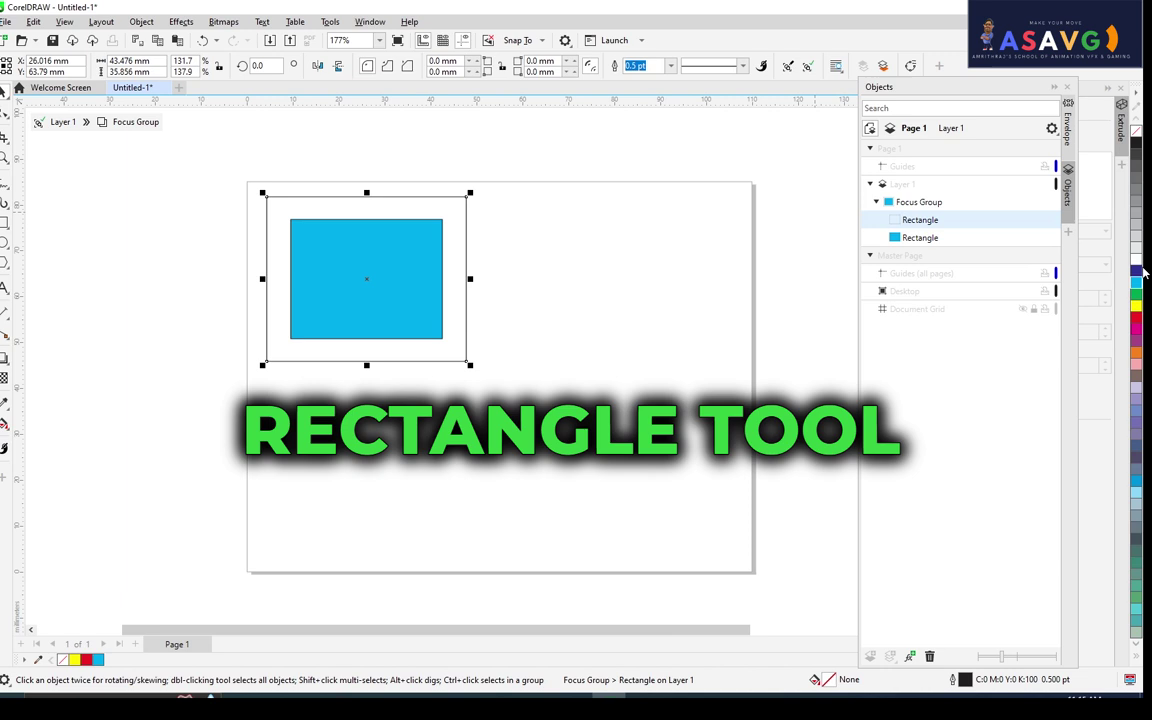
{"action": "left_click", "coordinate": [1138, 415]}
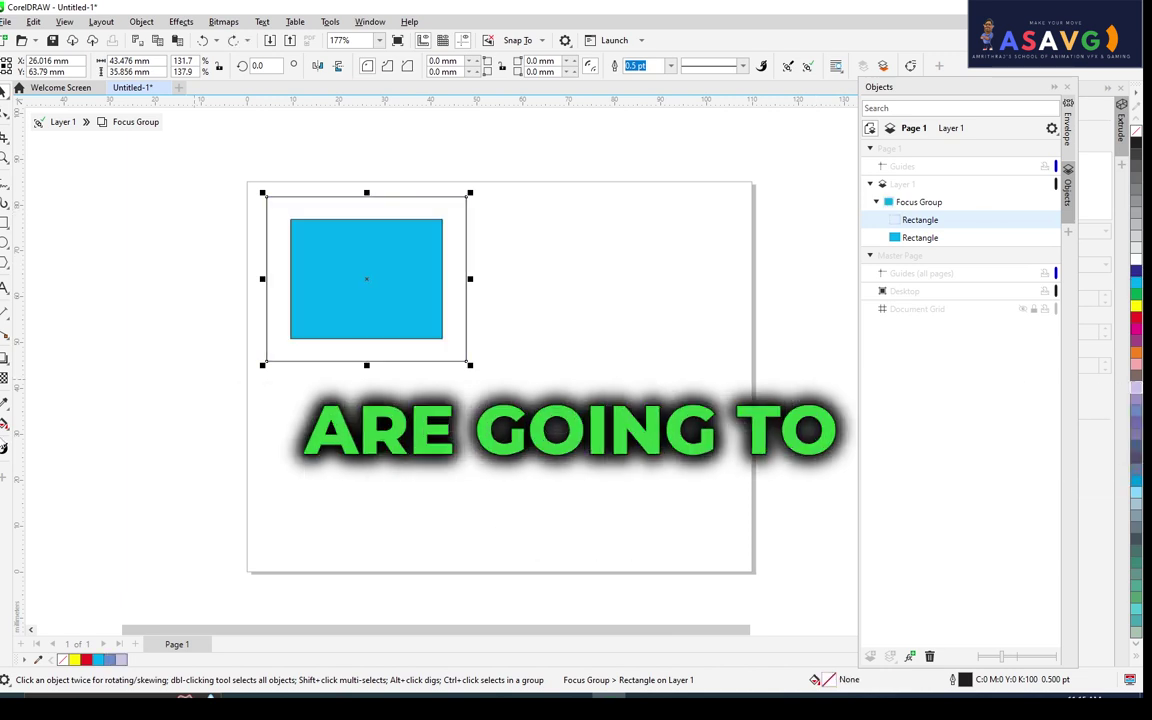
Smart Fill the gap between the two rectangles purple.
{"action": "left_click", "coordinate": [6, 424]}
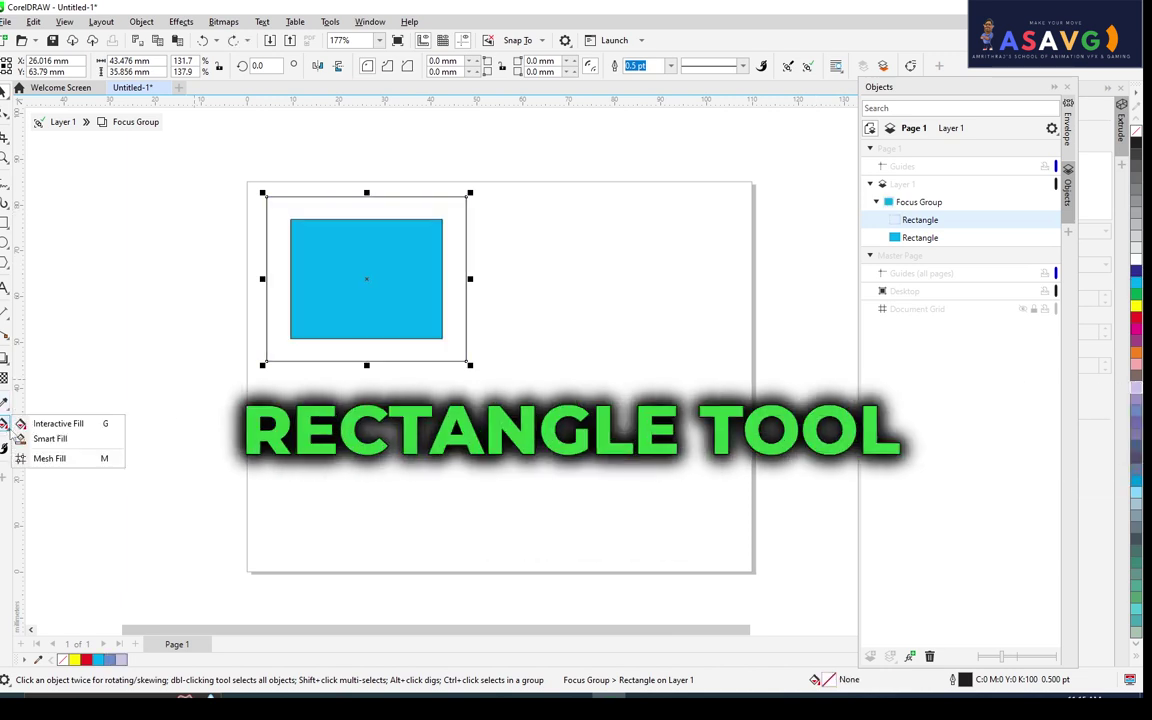
{"action": "left_click", "coordinate": [50, 438]}
{"action": "left_click", "coordinate": [330, 210]}
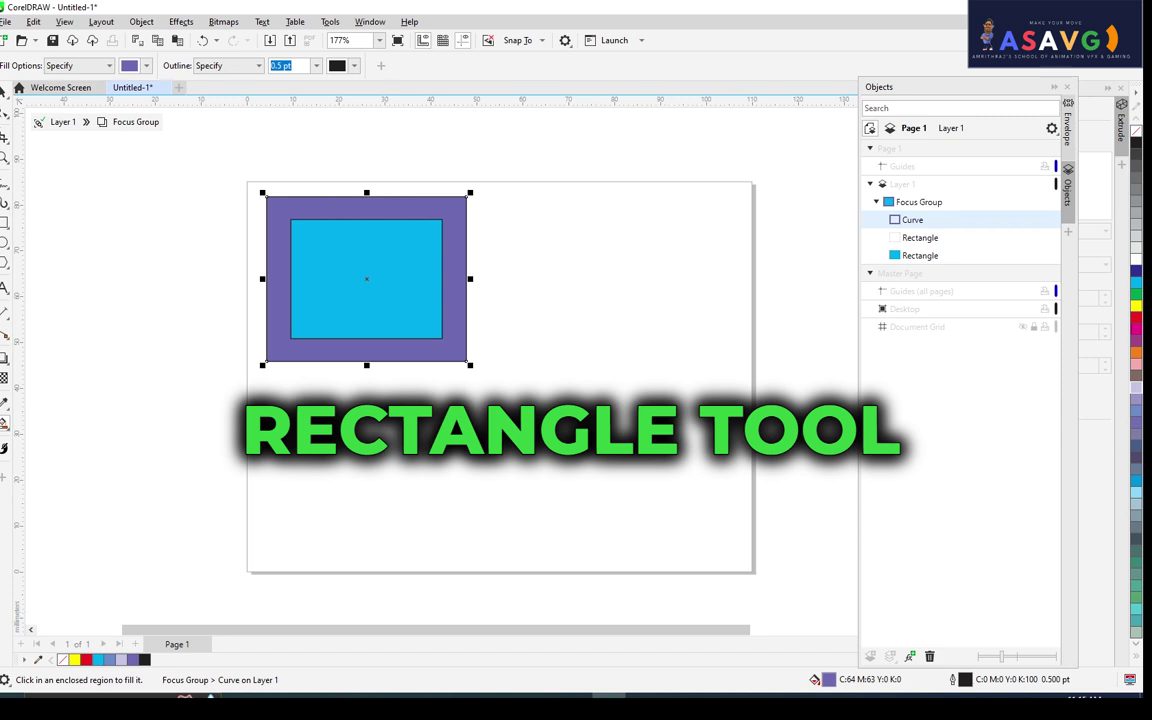
{"action": "key", "text": "space"}
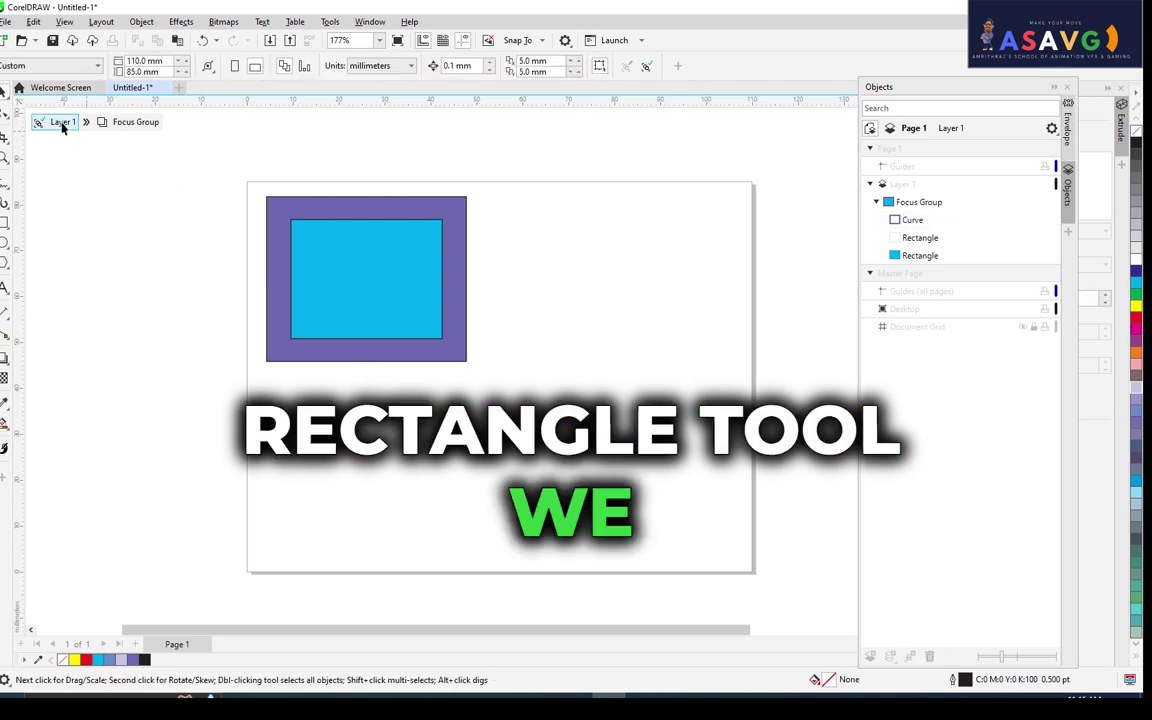
Ungroup the rectangles and delete the empty outline rectangle.
{"action": "left_click", "coordinate": [62, 122]}
{"action": "key", "text": "Escape"}
{"action": "left_click", "coordinate": [380, 310]}
{"action": "left_click_drag", "start_coordinate": [385, 296], "coordinate": [386, 288]}
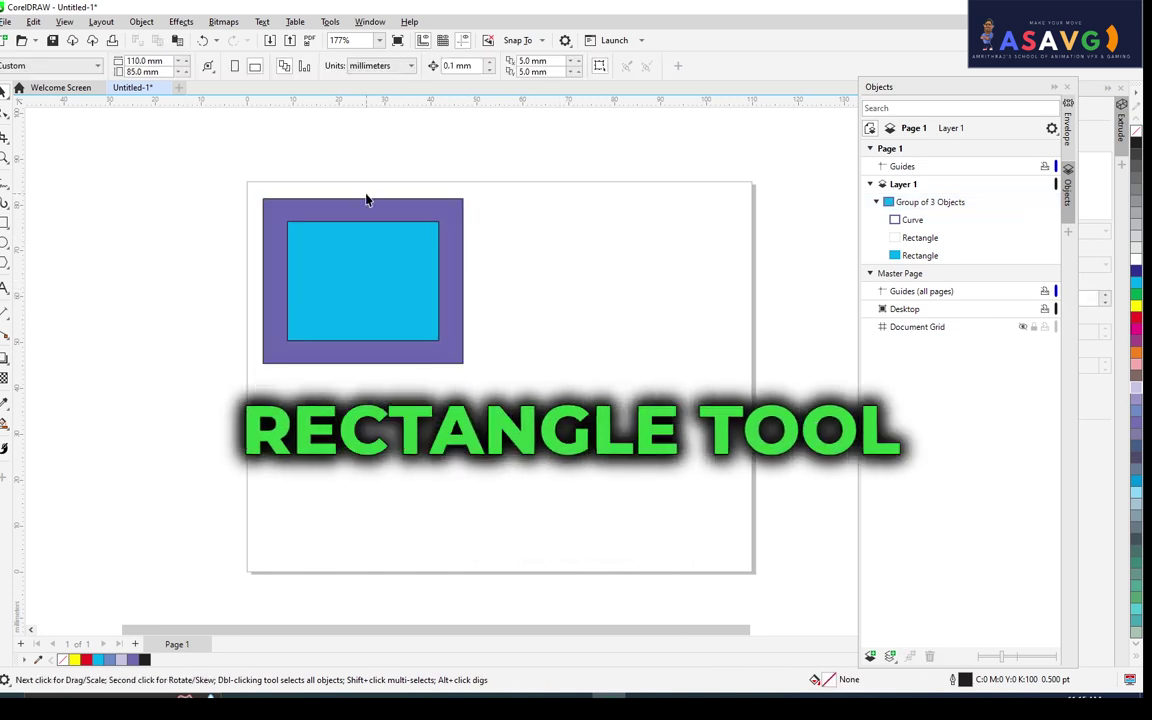
{"action": "mouse_move", "coordinate": [342, 212]}
{"action": "left_mouse_down"}
{"action": "mouse_move", "coordinate": [738, 229]}
{"action": "mouse_move", "coordinate": [338, 248]}
{"action": "left_mouse_up"}
{"action": "right_click", "coordinate": [368, 222]}
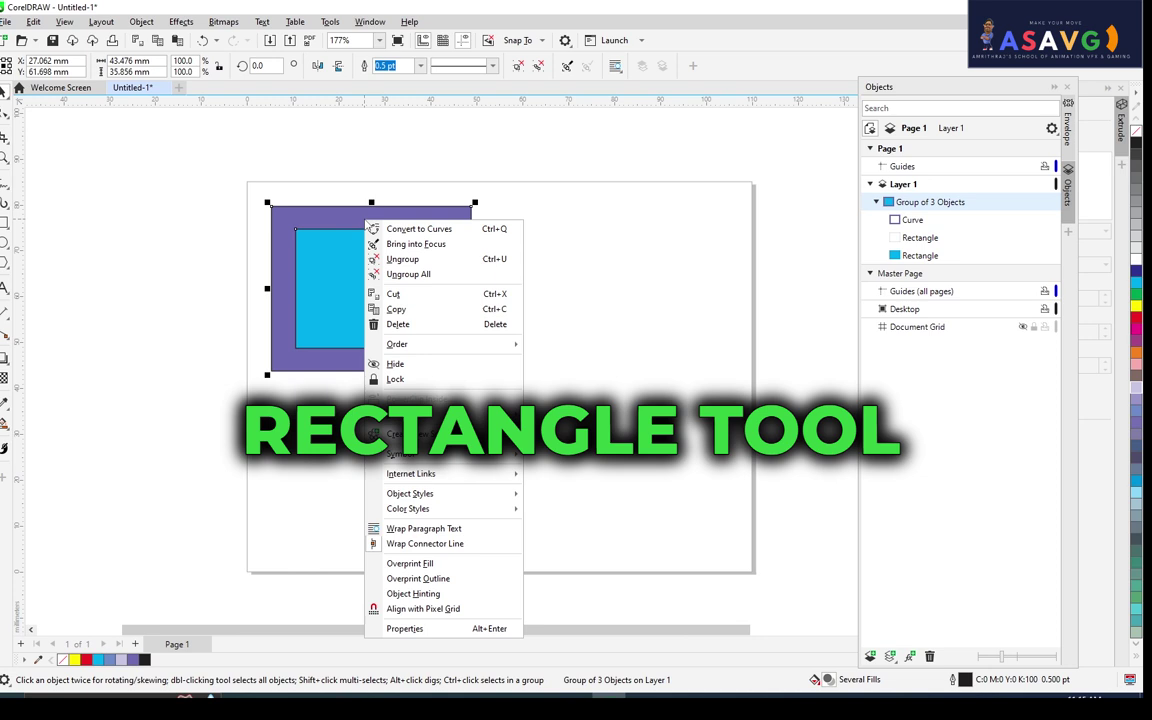
{"action": "left_click", "coordinate": [402, 259]}
{"action": "left_click_drag", "start_coordinate": [365, 228], "coordinate": [665, 258]}
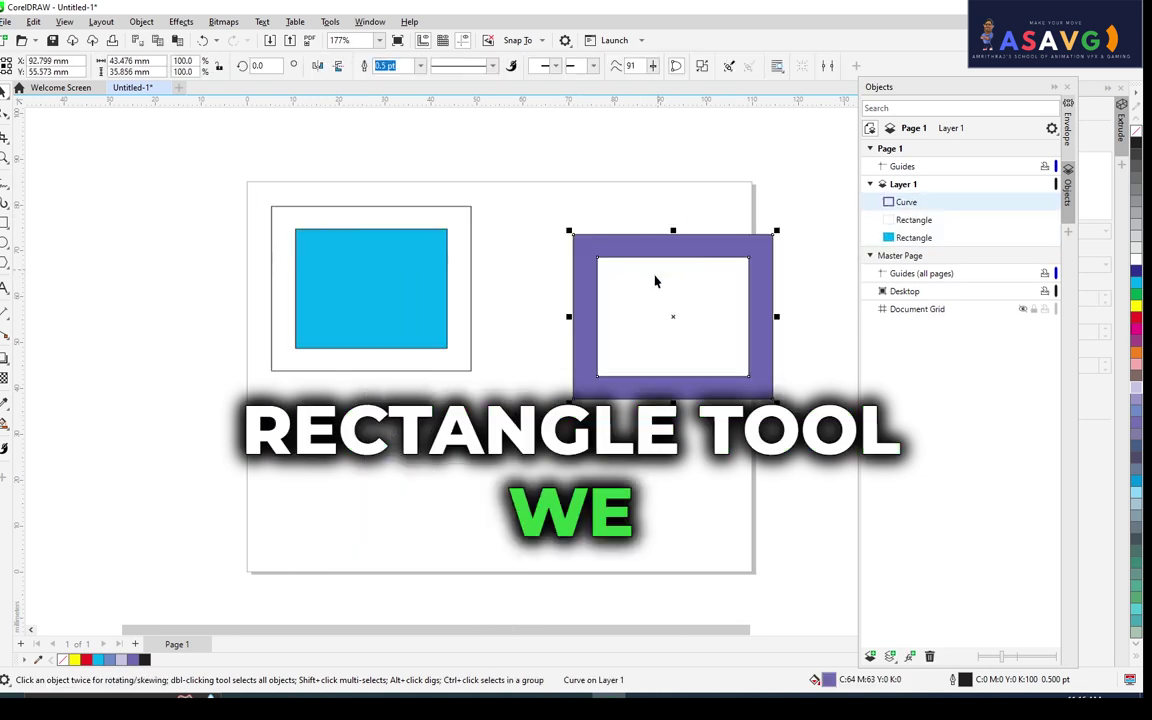
{"action": "left_click", "coordinate": [470, 226]}
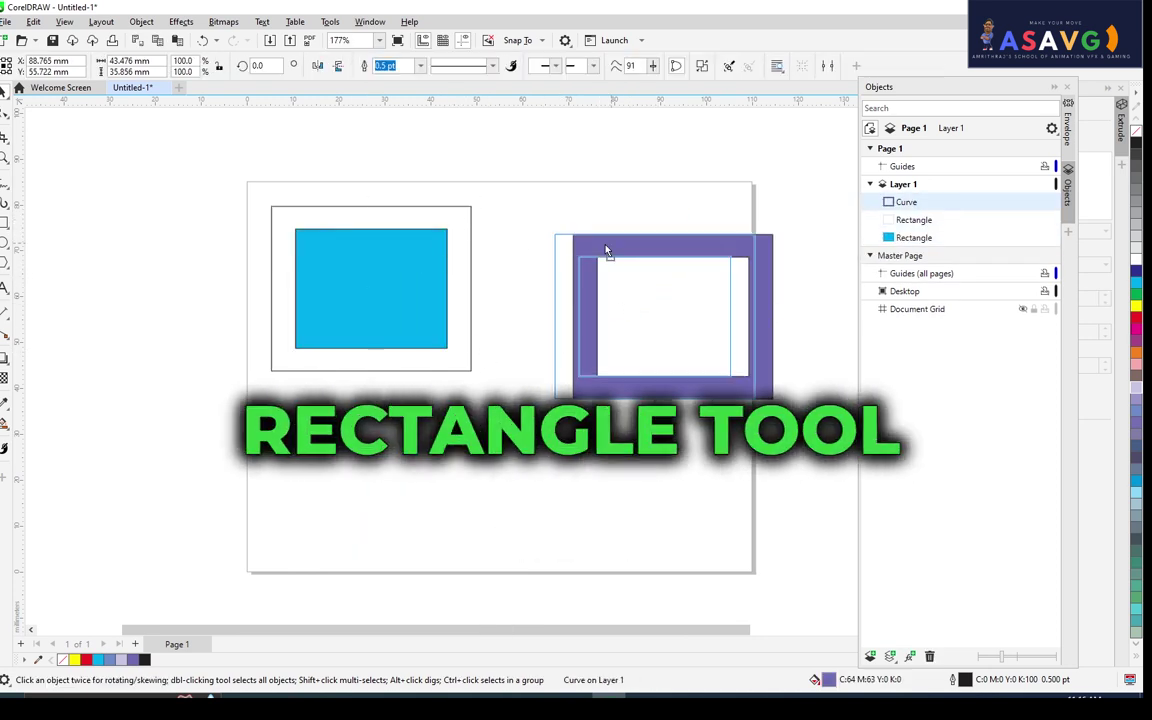
{"action": "left_click_drag", "start_coordinate": [594, 243], "coordinate": [495, 314]}
{"action": "left_click", "coordinate": [375, 295]}
{"action": "left_click_drag", "start_coordinate": [375, 295], "coordinate": [639, 231]}
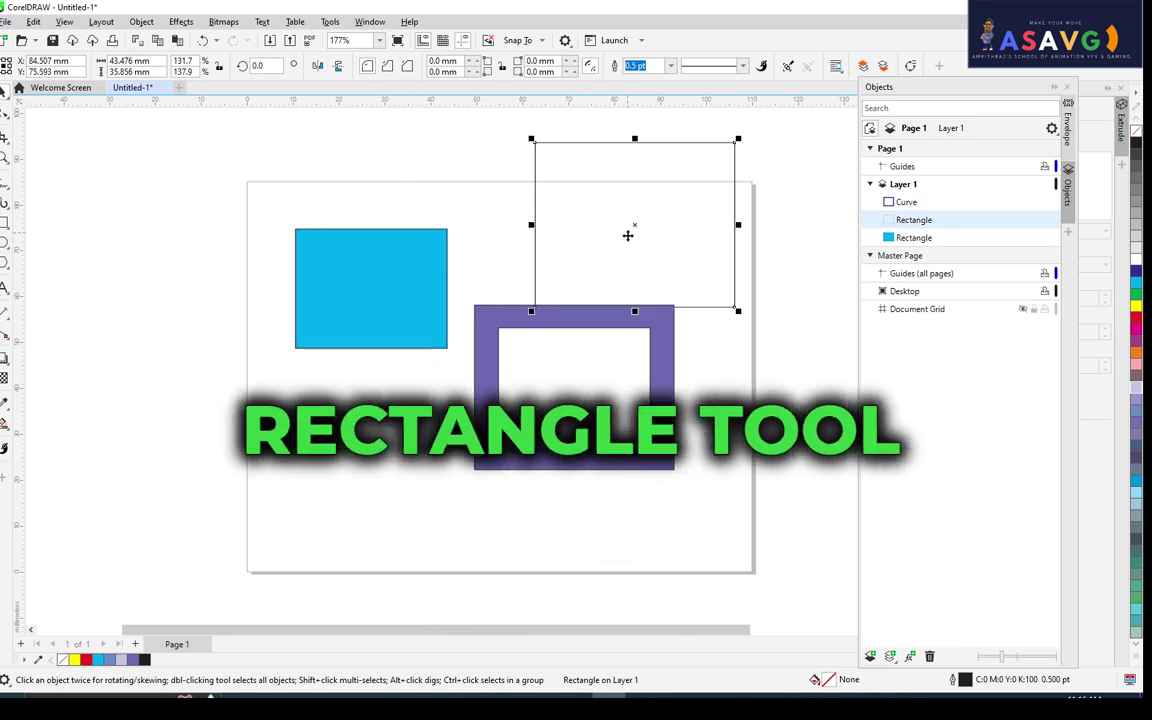
{"action": "key", "text": "Delete"}
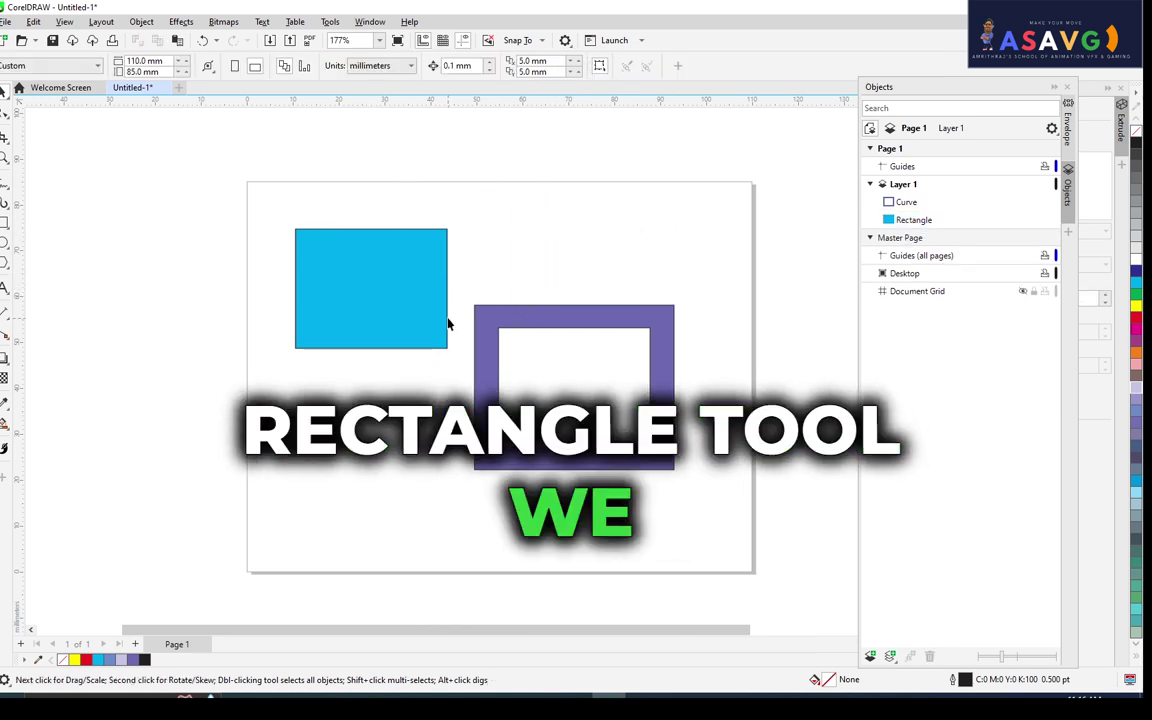
Set the cyan rectangle inside the purple frame and scale both to 86.3% toward the upper left.
{"action": "mouse_move", "coordinate": [418, 320]}
{"action": "left_mouse_down"}
{"action": "mouse_move", "coordinate": [587, 397]}
{"action": "mouse_move", "coordinate": [617, 428]}
{"action": "left_mouse_up"}
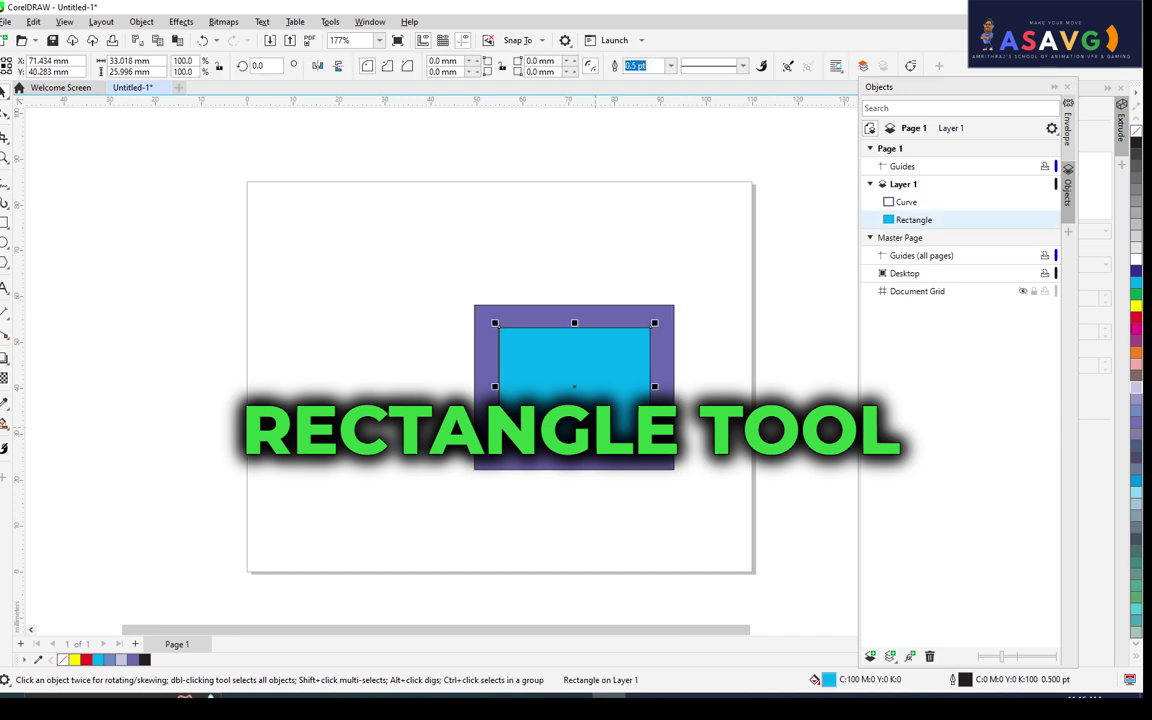
{"action": "left_click_drag", "start_coordinate": [590, 355], "coordinate": [378, 279]}
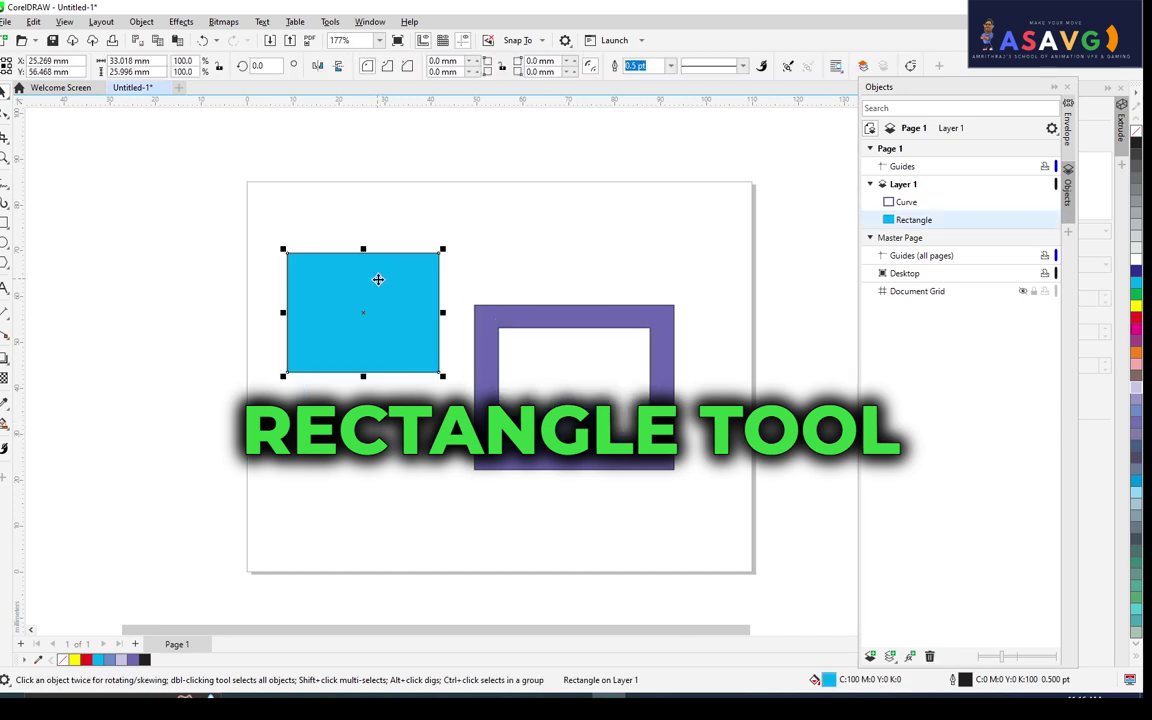
{"action": "key", "text": "ctrl+z"}
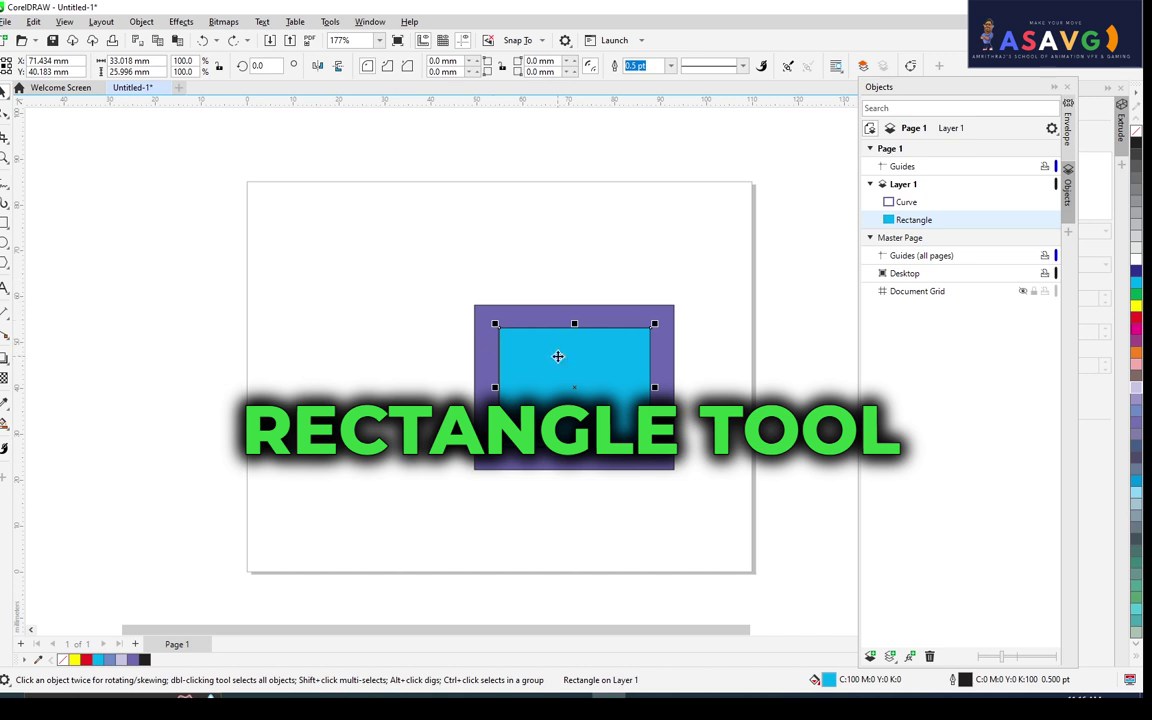
{"action": "left_click", "coordinate": [566, 366]}
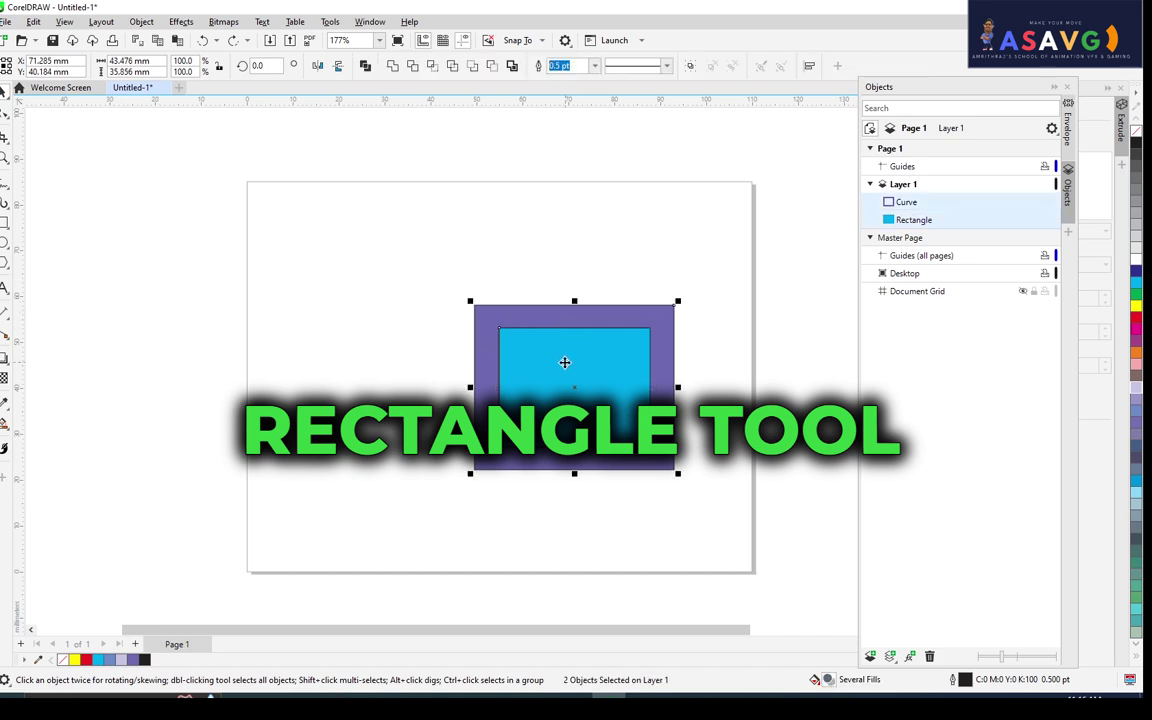
{"action": "left_click_drag", "start_coordinate": [566, 366], "coordinate": [373, 373]}
{"action": "key", "text": "Escape"}
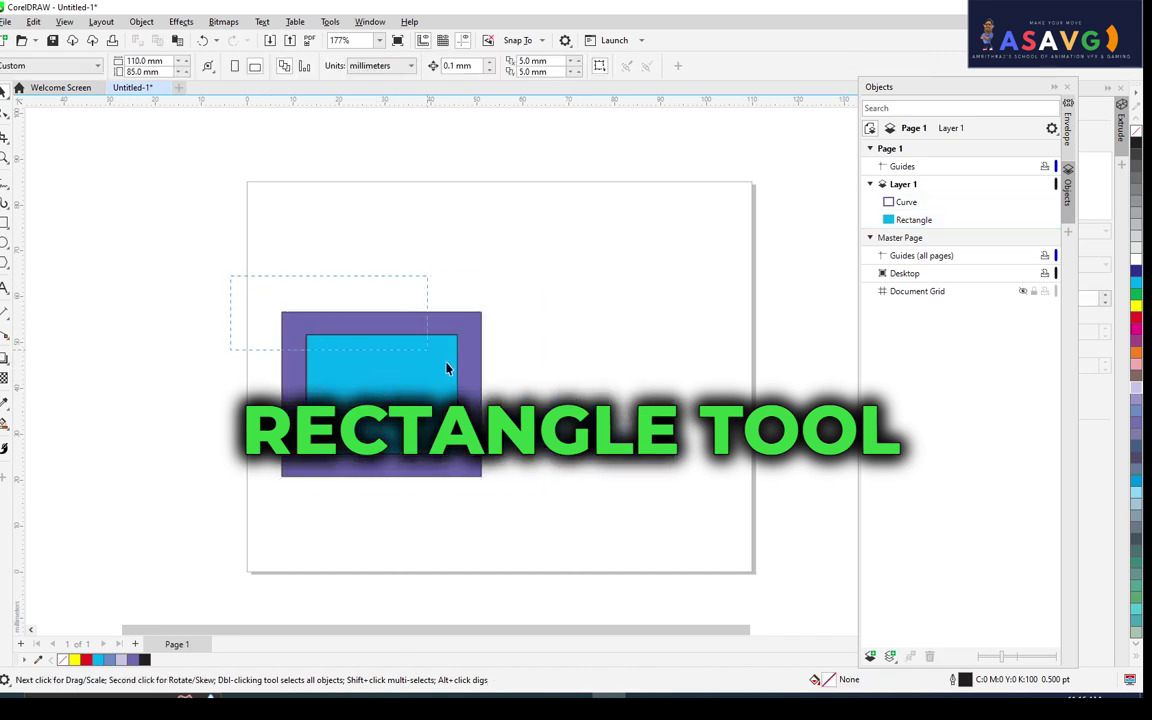
{"action": "left_click_drag", "start_coordinate": [447, 369], "coordinate": [495, 490]}
{"action": "left_click_drag", "start_coordinate": [380, 400], "coordinate": [383, 361]}
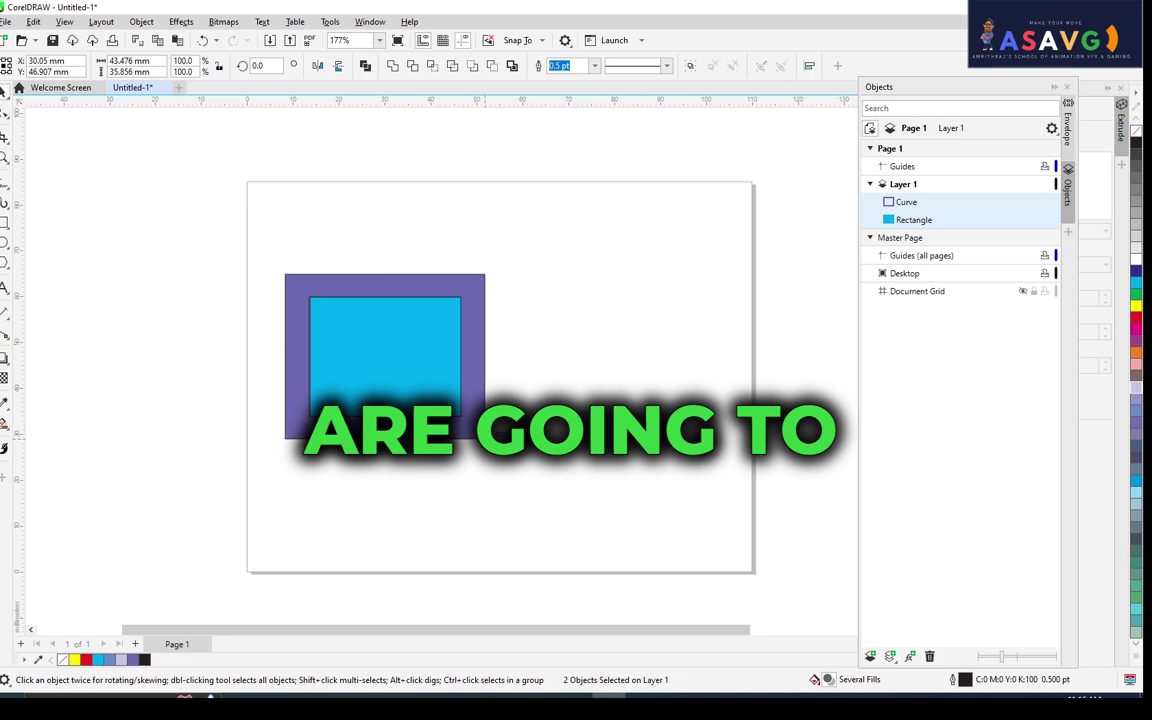
{"action": "left_click", "coordinate": [400, 340]}
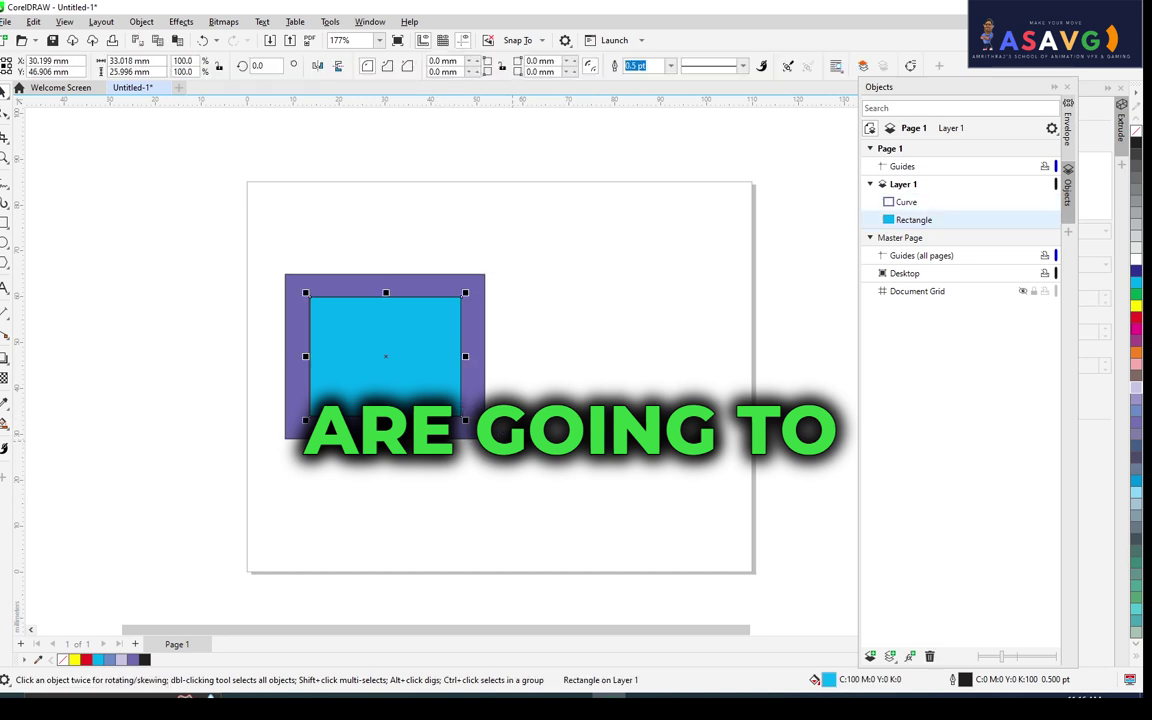
{"action": "key", "text": "ctrl+a"}
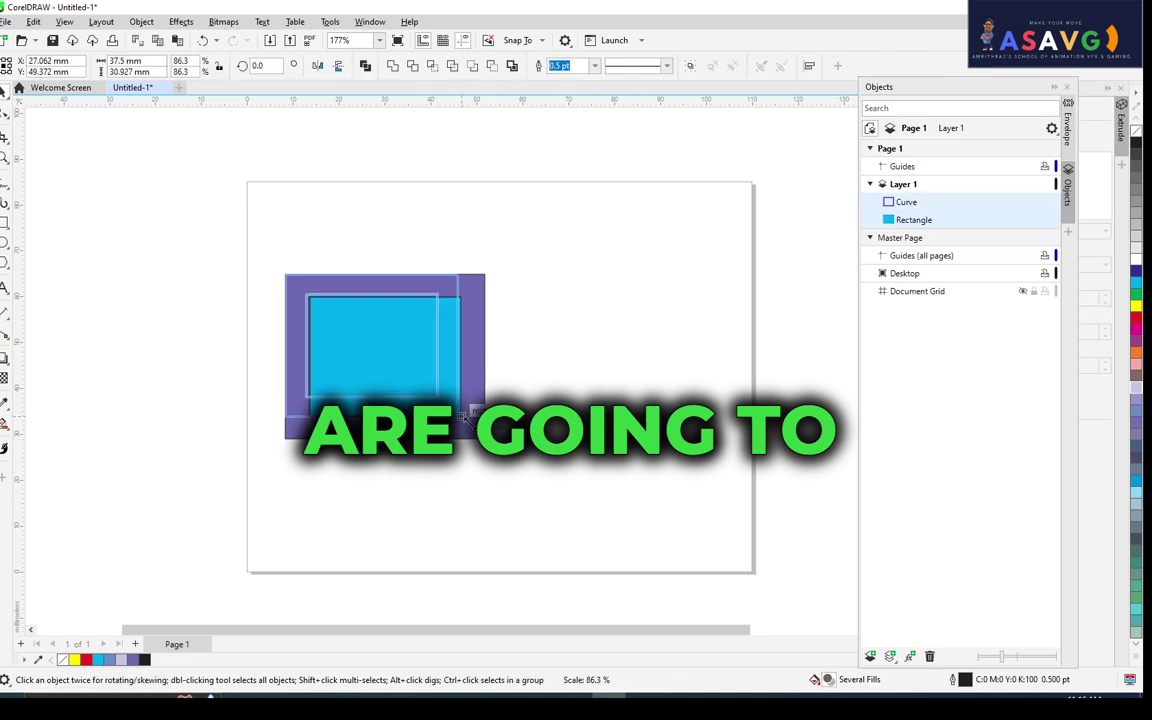
{"action": "left_click_drag", "start_coordinate": [488, 442], "coordinate": [419, 385]}
Duplicate the framed rectangle, move it up-right, rotate it about 31° and send it back one level.
{"action": "left_click", "coordinate": [373, 350]}
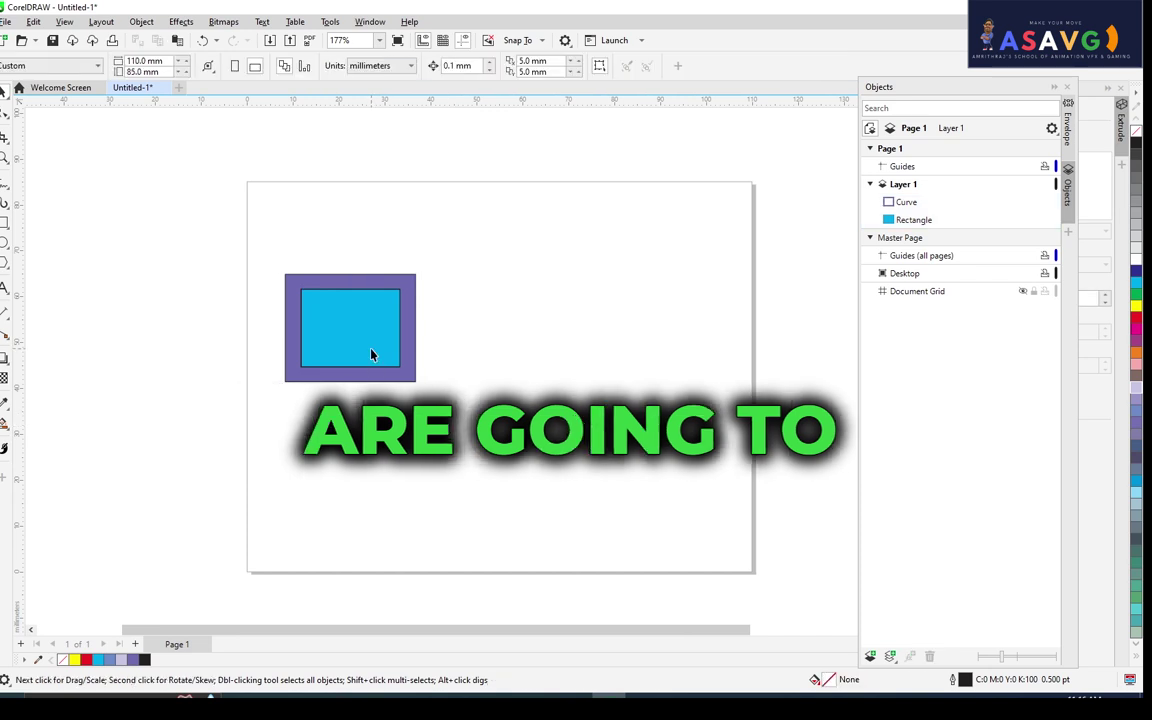
{"action": "scroll", "coordinate": [373, 340], "scroll_direction": "up", "scroll_amount": 2}
{"action": "left_click_drag", "start_coordinate": [373, 337], "coordinate": [501, 334]}
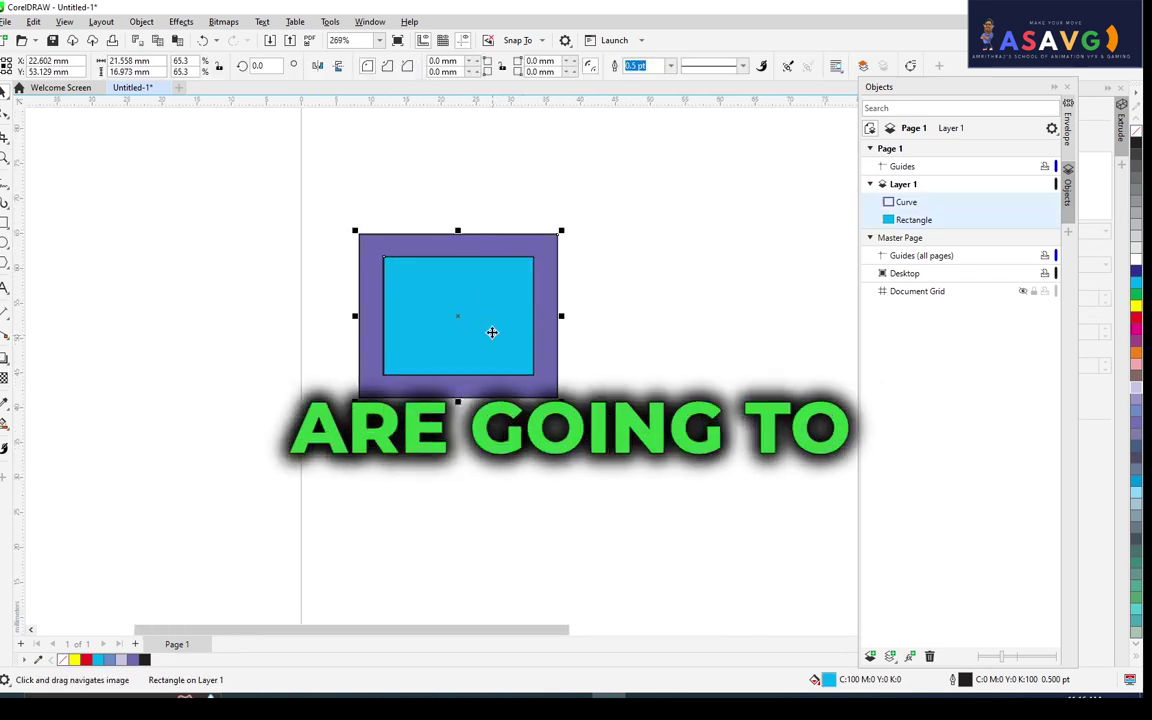
{"action": "key", "text": "ctrl+a"}
{"action": "scroll", "coordinate": [489, 329], "scroll_direction": "down", "scroll_amount": 2}
{"action": "left_click_drag", "start_coordinate": [596, 287], "coordinate": [463, 360]}
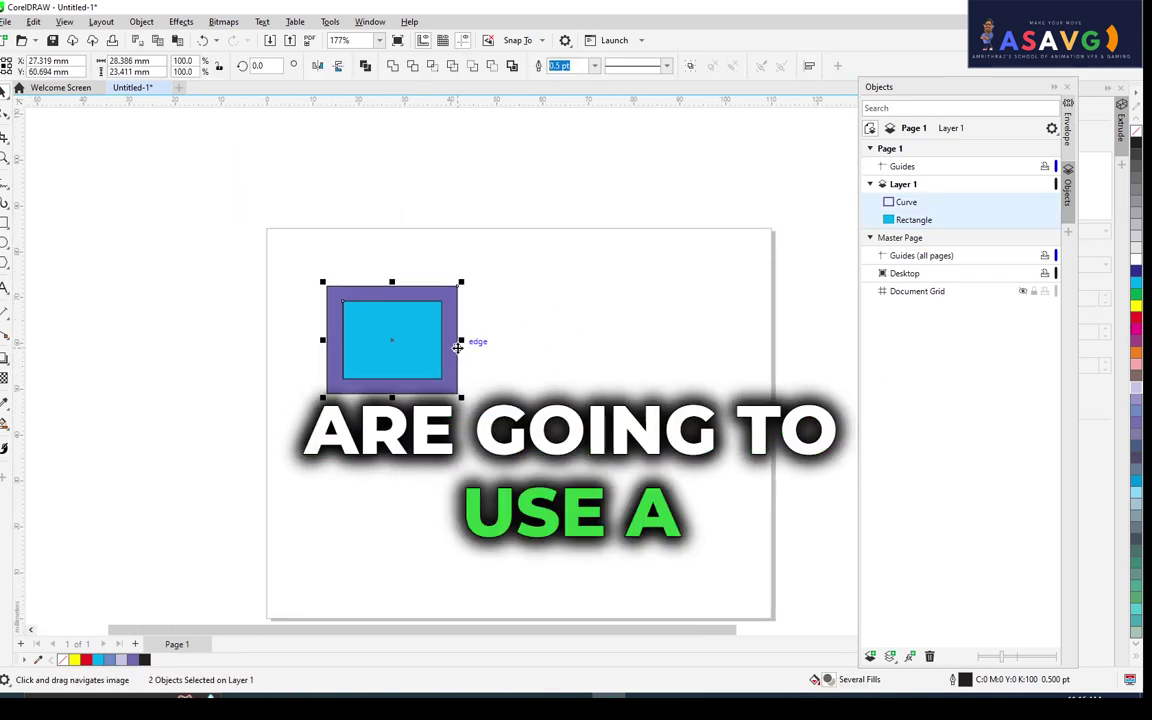
{"action": "key", "text": "space"}
{"action": "key", "text": "ctrl+d"}
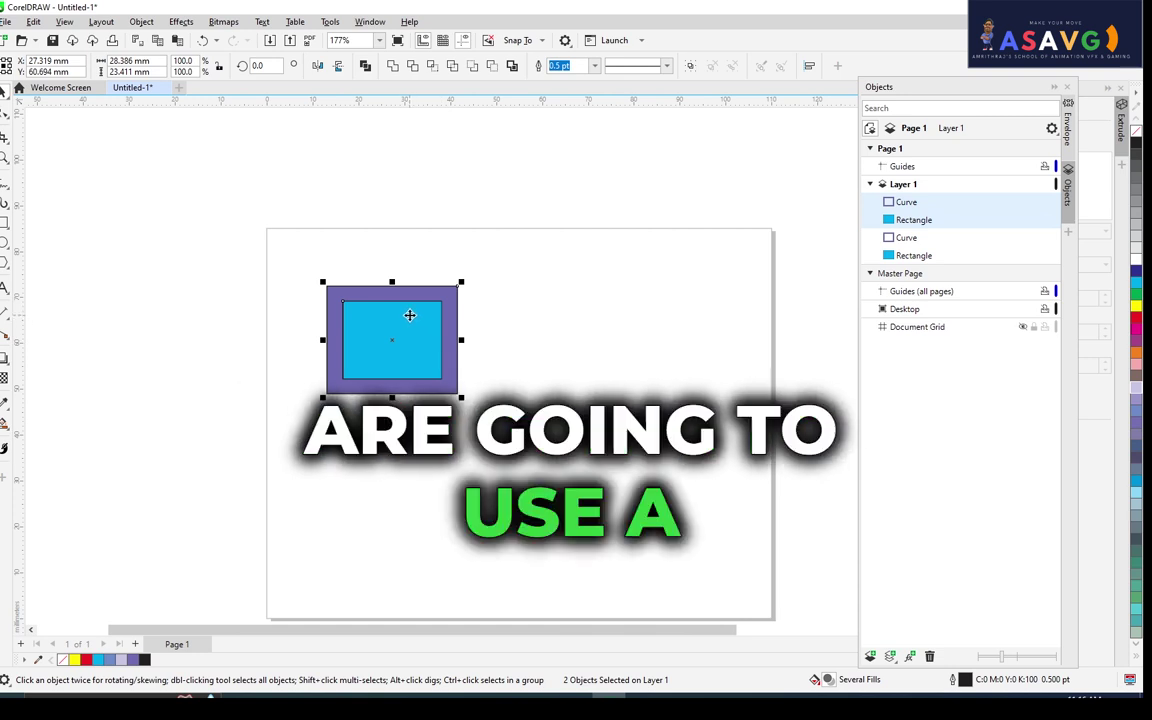
{"action": "left_click_drag", "start_coordinate": [391, 320], "coordinate": [420, 247]}
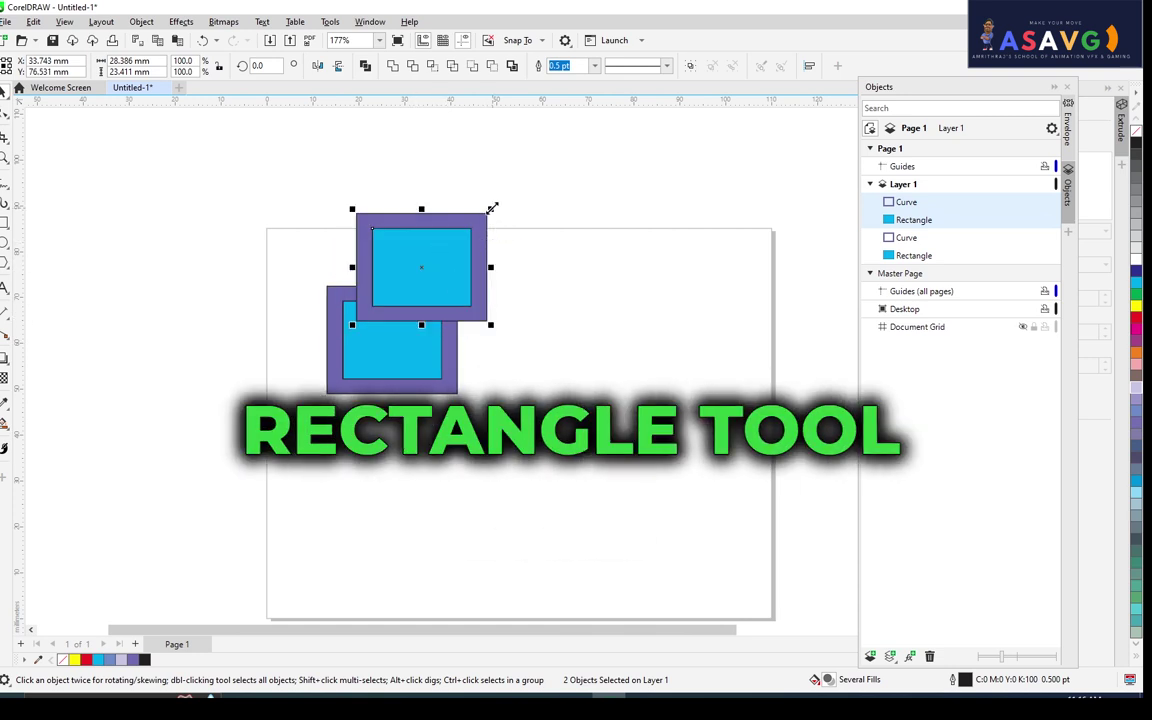
{"action": "left_click", "coordinate": [391, 262]}
{"action": "left_click_drag", "start_coordinate": [490, 209], "coordinate": [510, 254]}
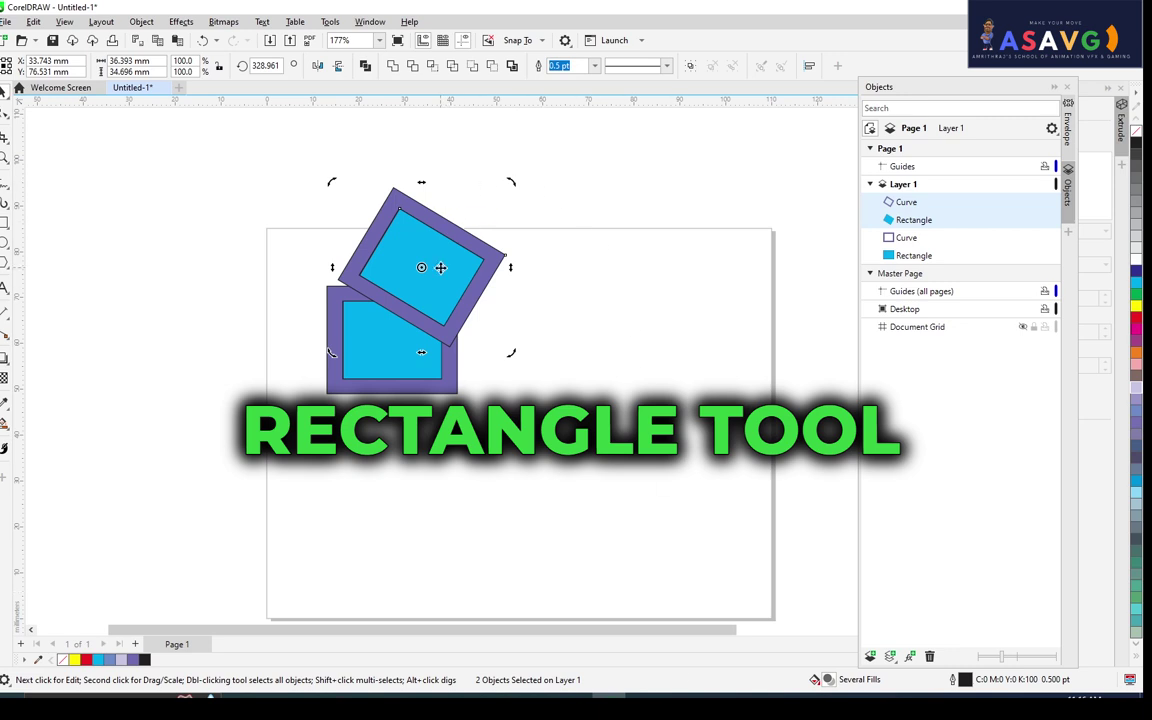
{"action": "key", "text": "ctrl+Page_Down"}
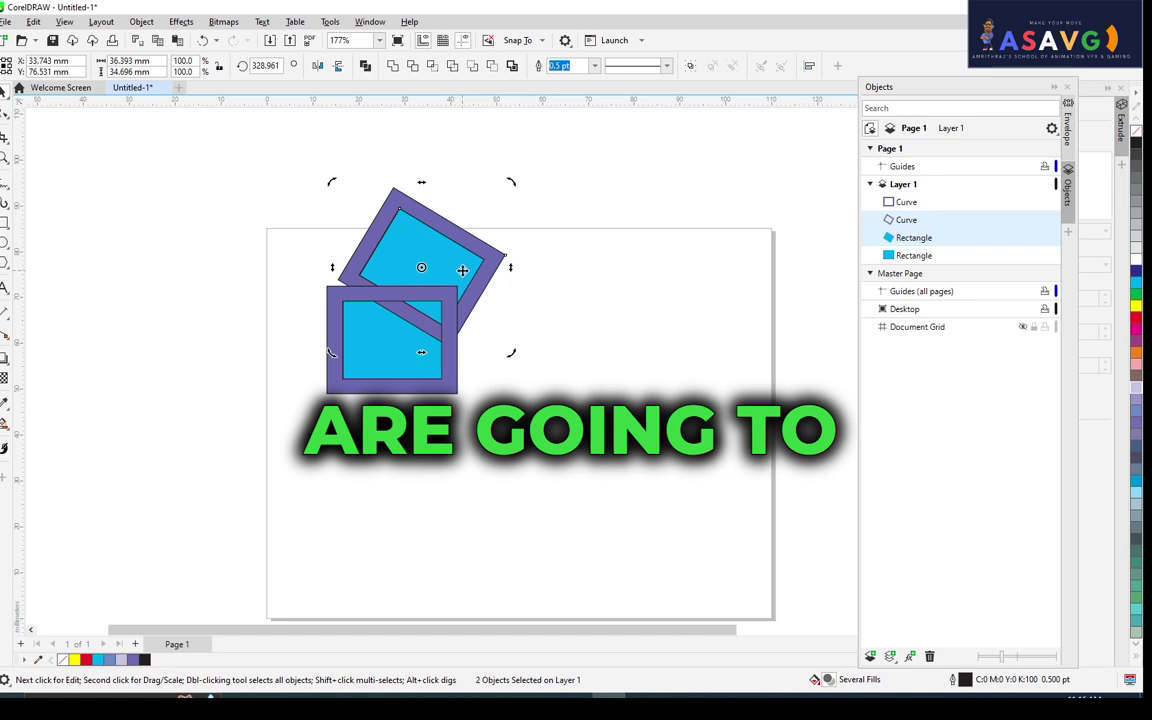
Add a second tilted copy further up-right and send it behind all shapes.
{"action": "key", "text": "ctrl+d"}
{"action": "mouse_move", "coordinate": [458, 261]}
{"action": "left_mouse_down"}
{"action": "mouse_move", "coordinate": [572, 238]}
{"action": "mouse_move", "coordinate": [546, 254]}
{"action": "left_mouse_up"}
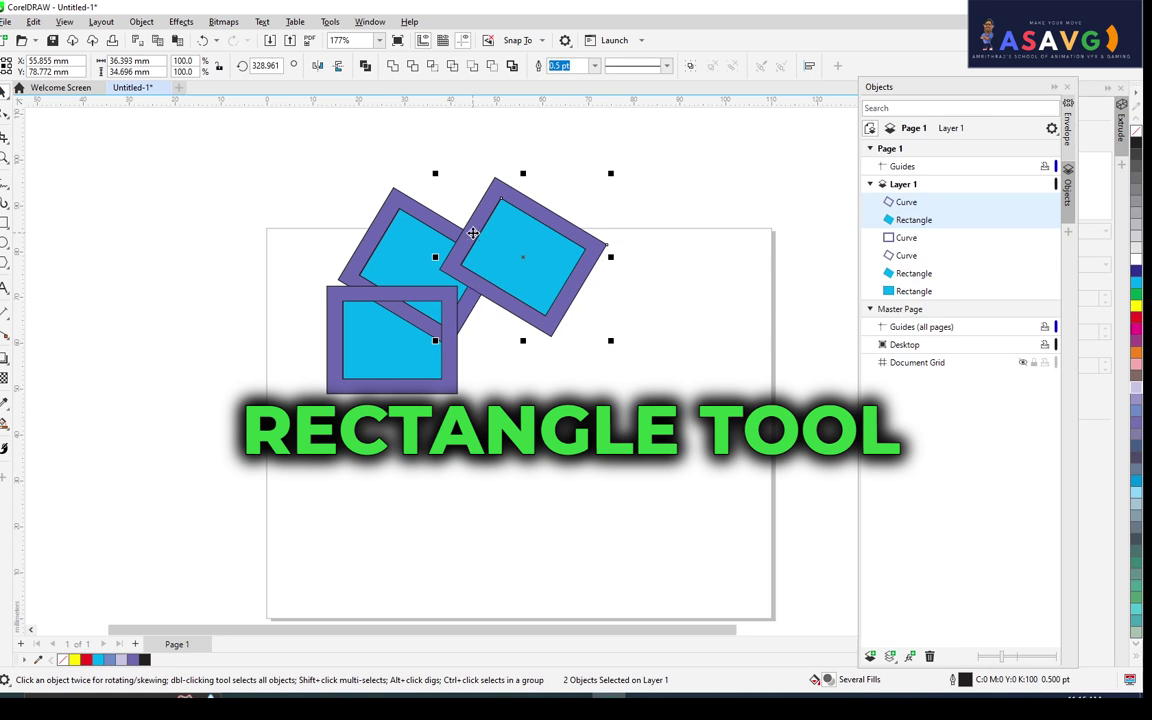
{"action": "key", "text": "ctrl+Page_Down"}
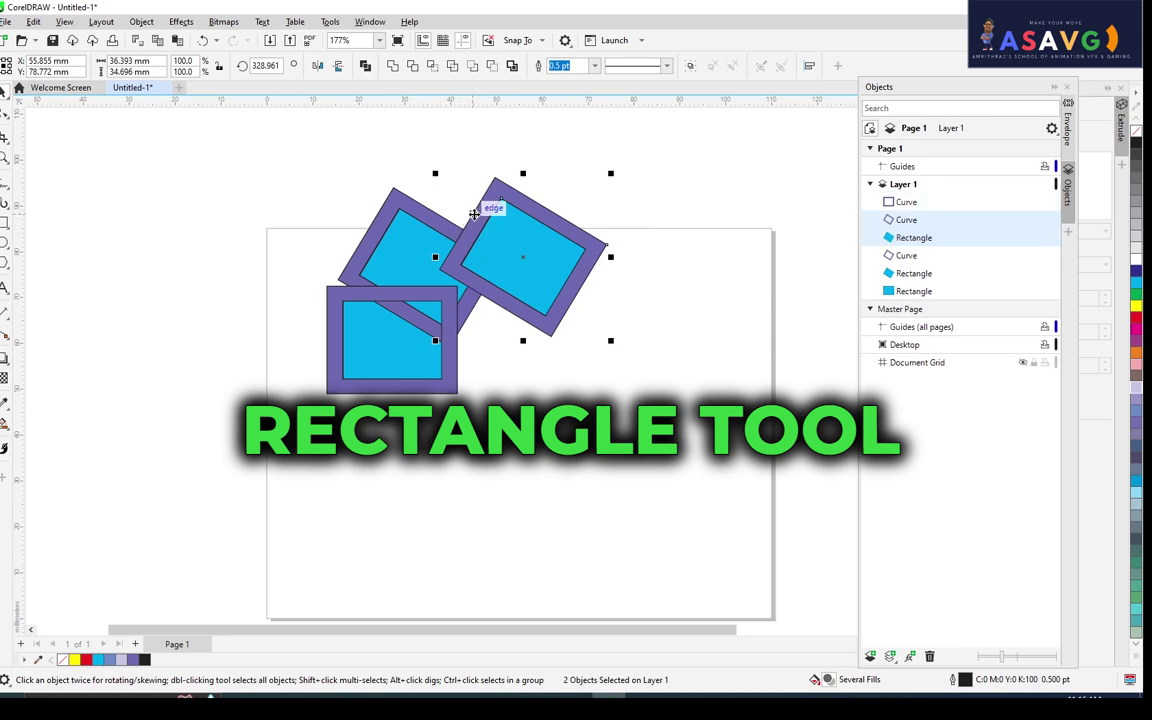
{"action": "left_click", "coordinate": [505, 231]}
{"action": "key", "text": "shift+Page_Down"}
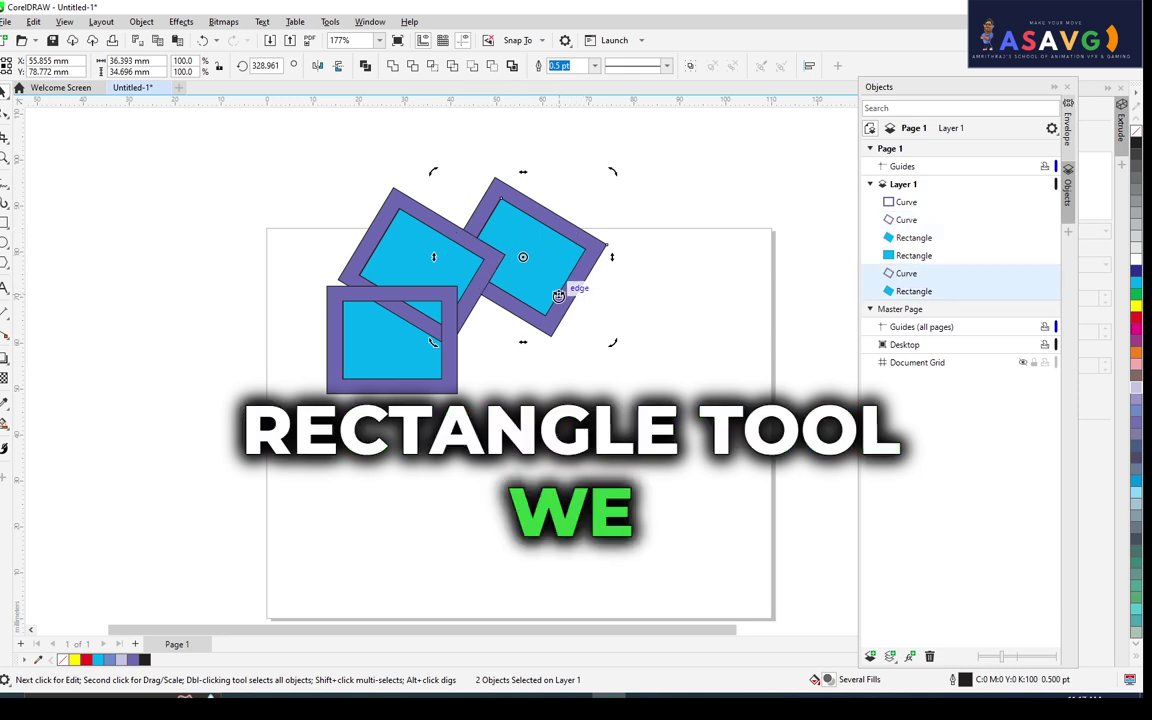
Duplicate the lower-left framed rectangle, rotate it about 44° and position it lower down.
{"action": "left_click", "coordinate": [398, 360]}
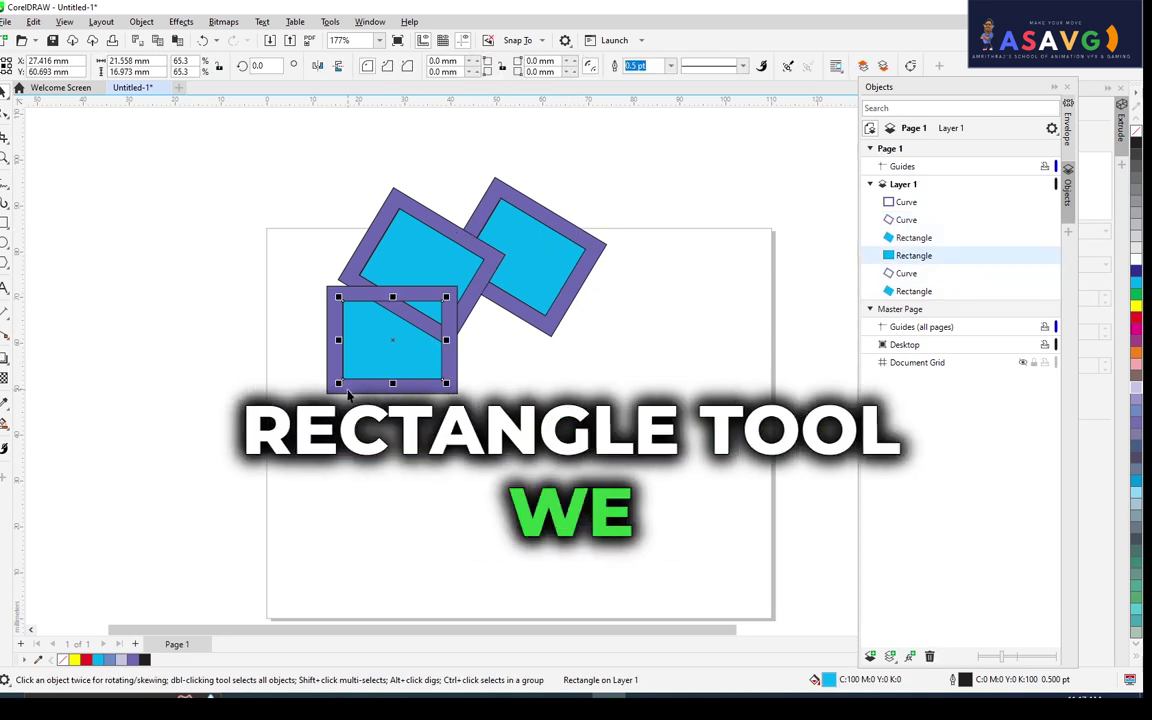
{"action": "left_click", "coordinate": [348, 390], "text": "shift"}
{"action": "key", "text": "ctrl+d"}
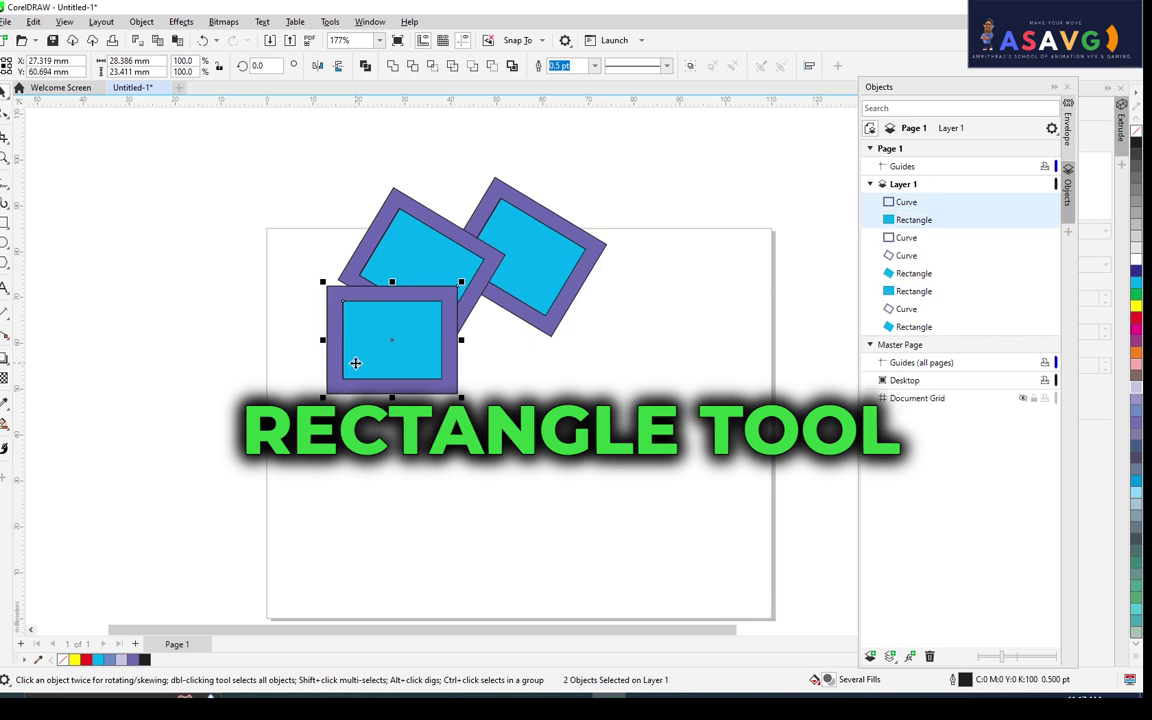
{"action": "left_click_drag", "start_coordinate": [360, 330], "coordinate": [475, 350]}
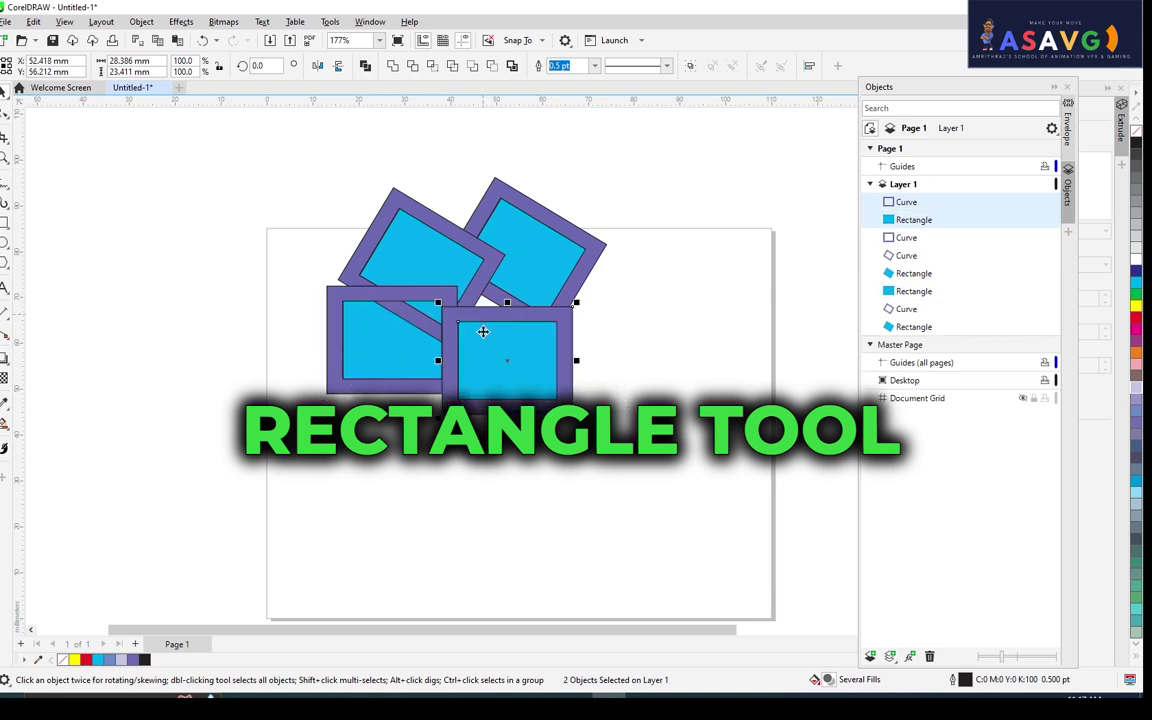
{"action": "mouse_move", "coordinate": [576, 300]}
{"action": "left_mouse_down"}
{"action": "mouse_move", "coordinate": [491, 390]}
{"action": "mouse_move", "coordinate": [491, 322]}
{"action": "left_mouse_up"}
{"action": "key", "text": "shift+Page_Down"}
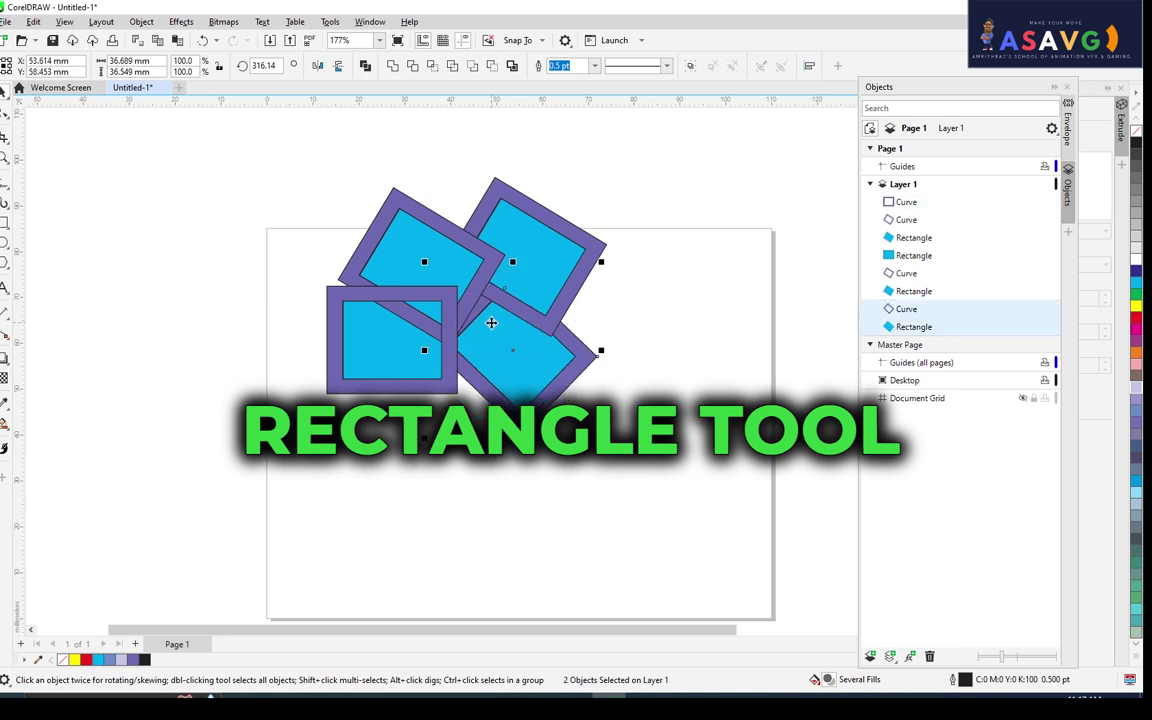
{"action": "mouse_move", "coordinate": [492, 370]}
{"action": "left_mouse_down"}
{"action": "mouse_move", "coordinate": [533, 370]}
{"action": "mouse_move", "coordinate": [444, 412]}
{"action": "left_mouse_up"}
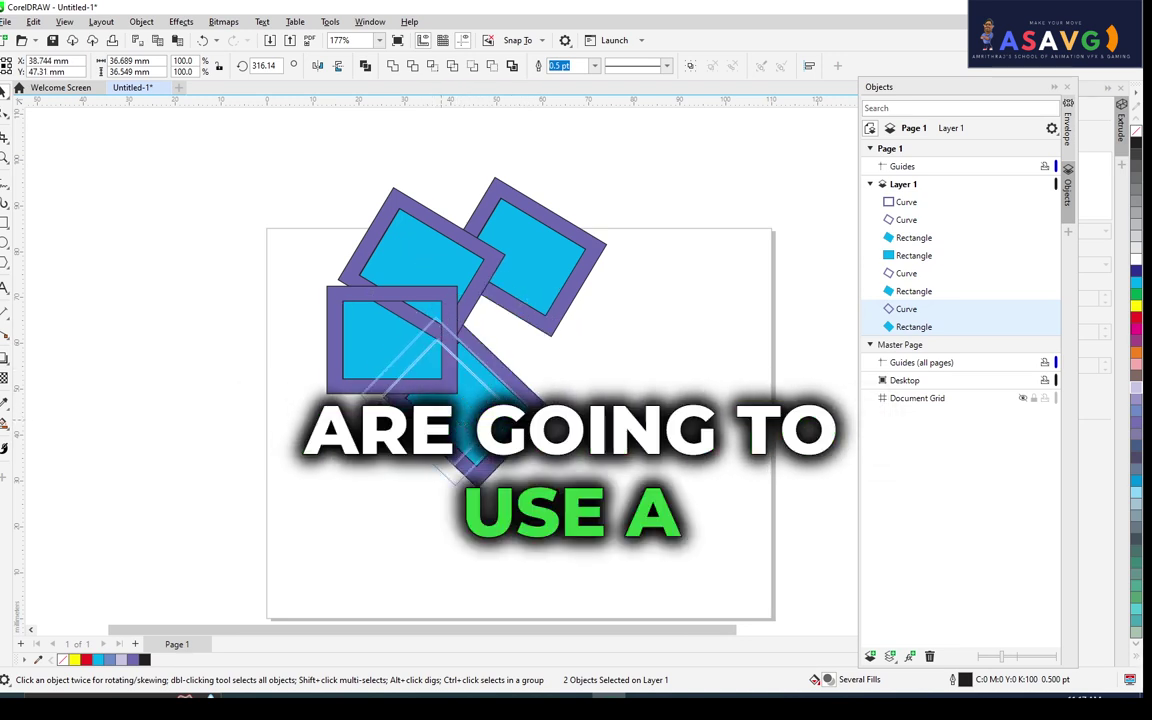
{"action": "left_click_drag", "start_coordinate": [425, 330], "coordinate": [430, 332]}
{"action": "left_click", "coordinate": [431, 332]}
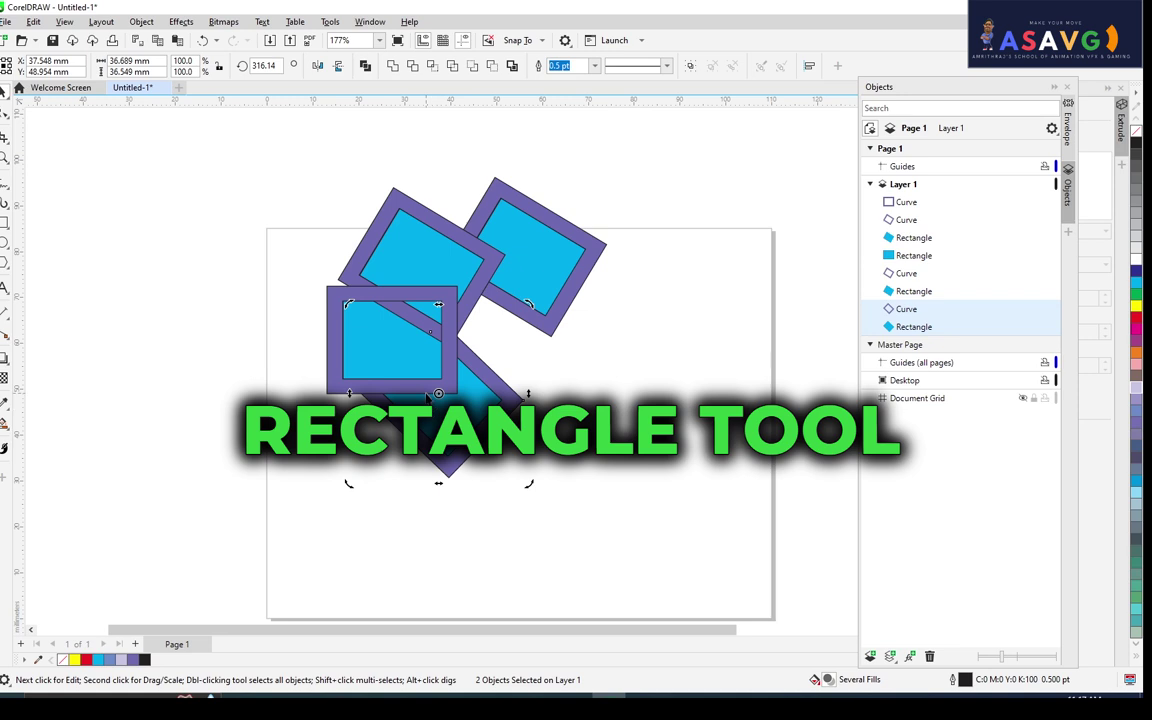
{"action": "key", "text": "ctrl+Home"}
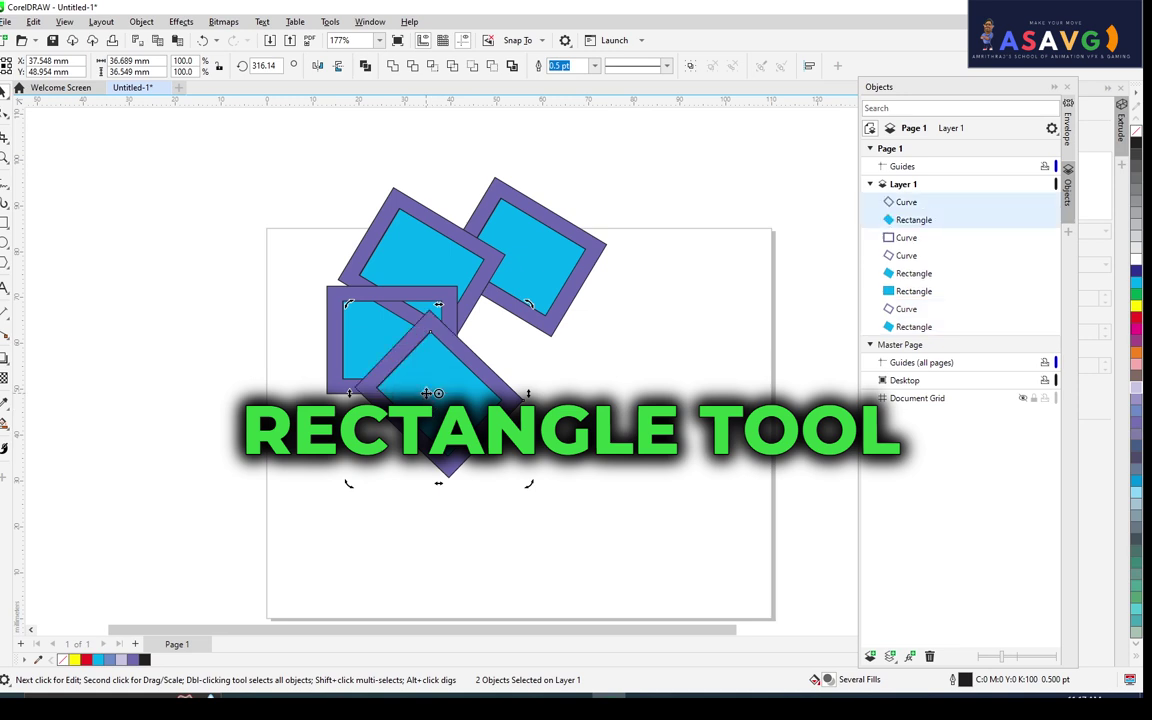
{"action": "mouse_move", "coordinate": [427, 393]}
{"action": "left_mouse_down"}
{"action": "mouse_move", "coordinate": [428, 418]}
{"action": "mouse_move", "coordinate": [384, 401]}
{"action": "left_mouse_up"}
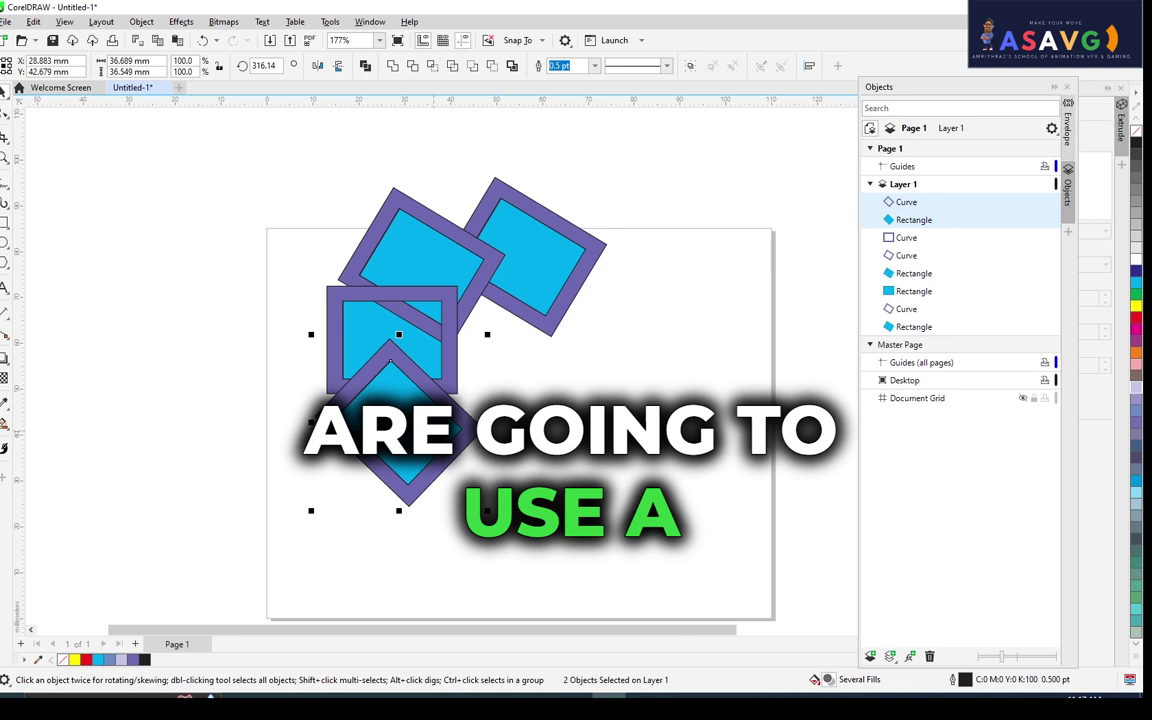
Add a copy rotated to about 279° up-right and another copy to its left, sent back one level.
{"action": "left_click_drag", "start_coordinate": [410, 435], "coordinate": [560, 351]}
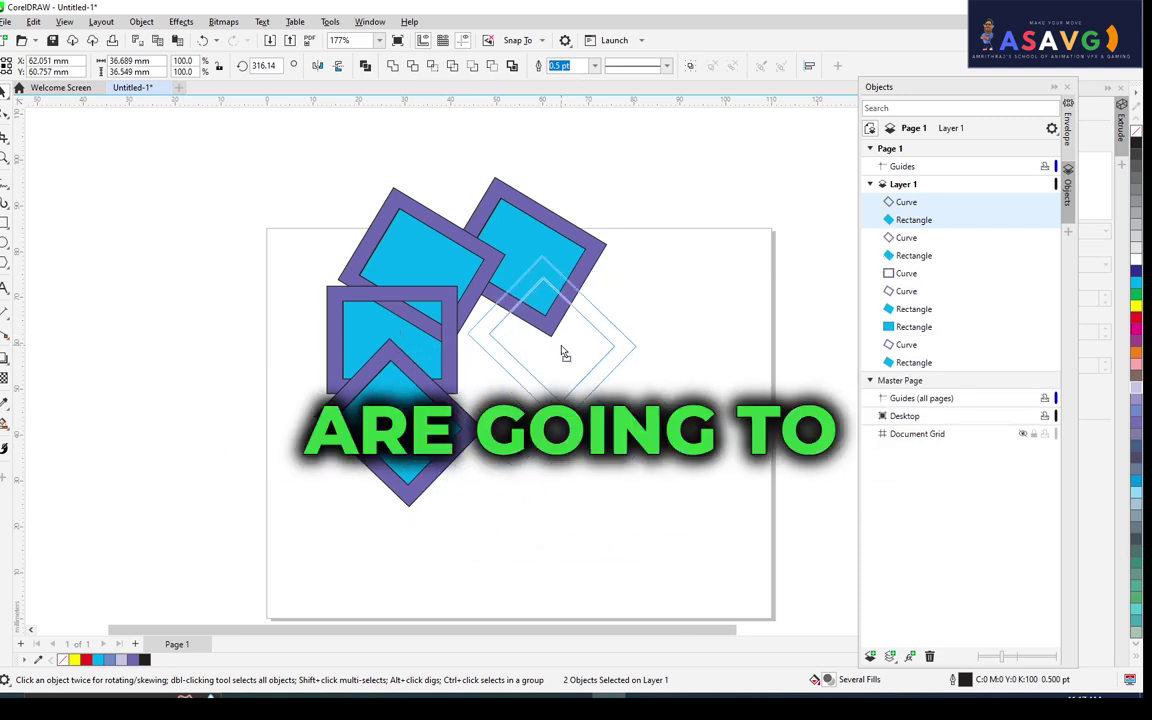
{"action": "left_click", "coordinate": [560, 351]}
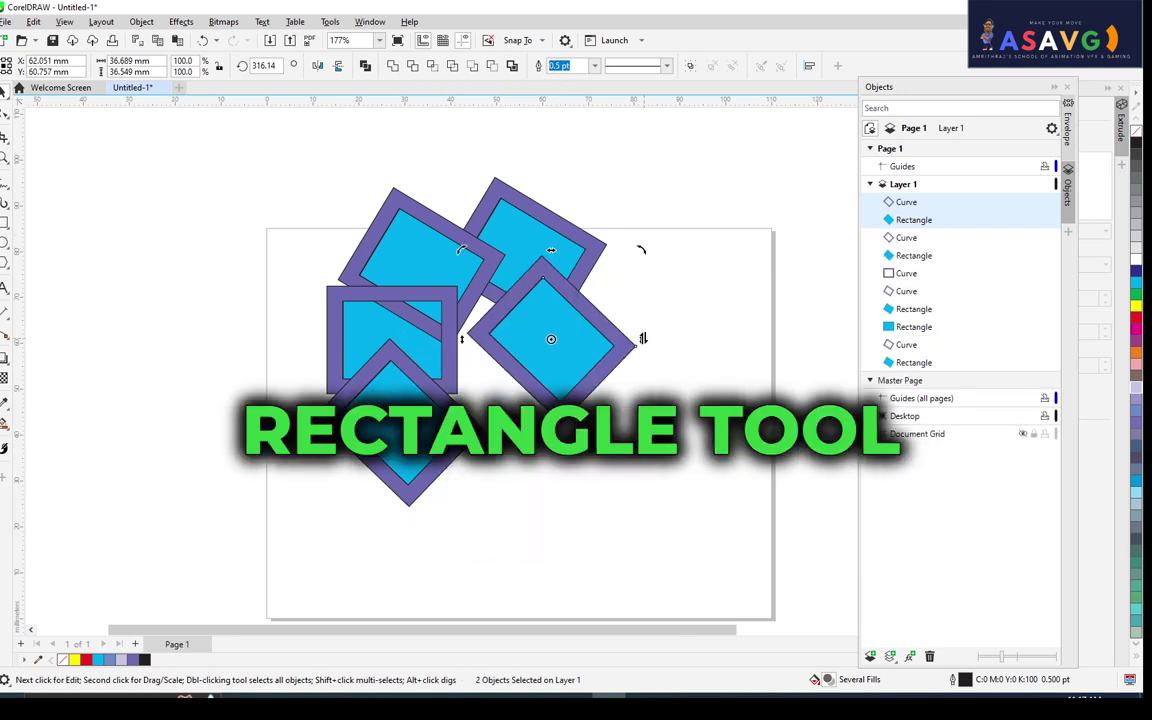
{"action": "left_click", "coordinate": [605, 345]}
{"action": "left_click", "coordinate": [568, 364]}
{"action": "left_click_drag", "start_coordinate": [644, 249], "coordinate": [676, 318]}
{"action": "left_click", "coordinate": [566, 330]}
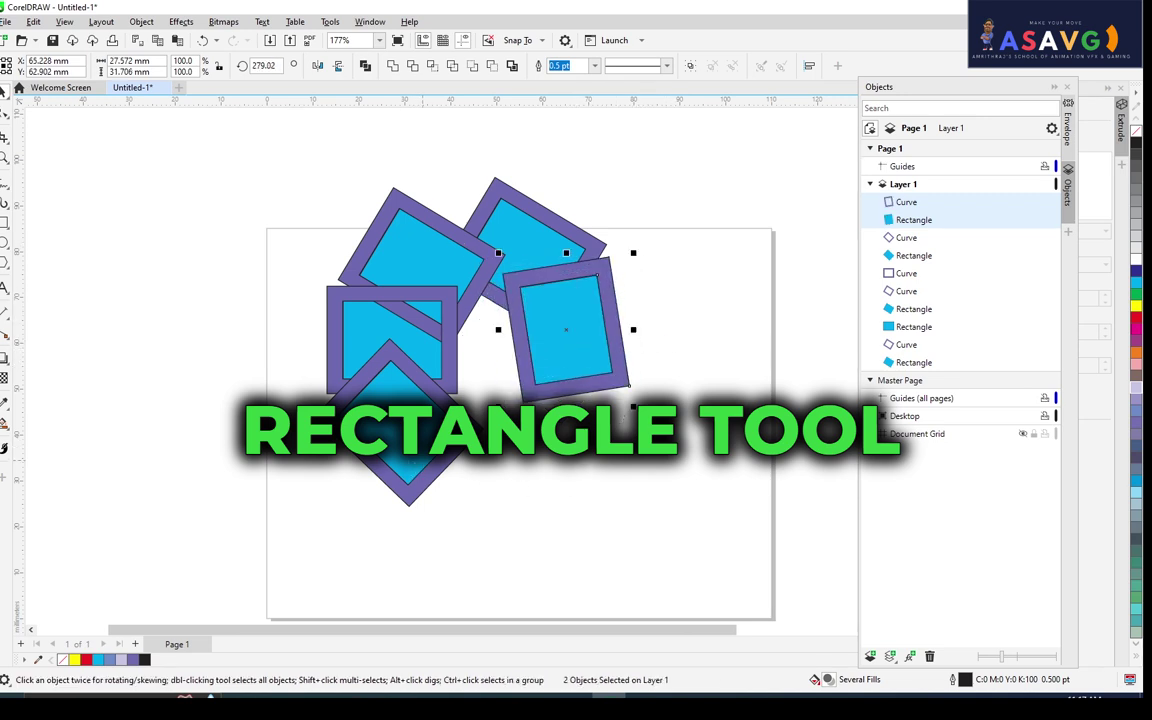
{"action": "key", "text": "plus"}
{"action": "mouse_move", "coordinate": [566, 330]}
{"action": "left_mouse_down"}
{"action": "mouse_move", "coordinate": [489, 359]}
{"action": "mouse_move", "coordinate": [509, 390]}
{"action": "left_mouse_up"}
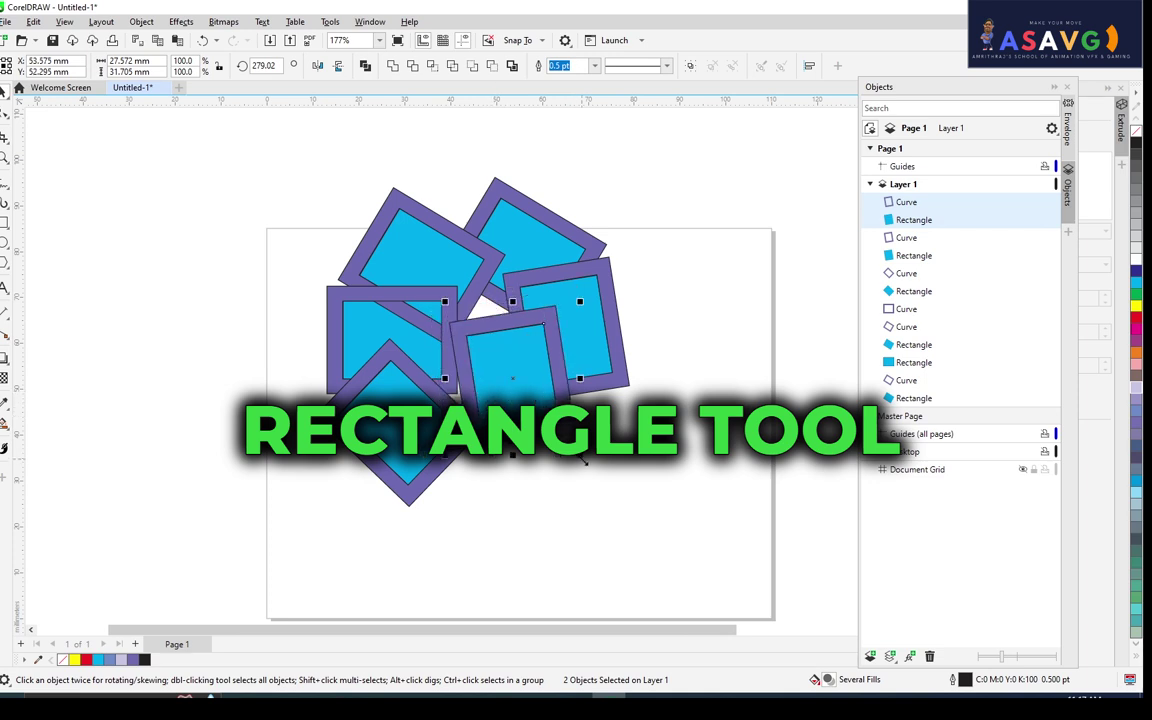
{"action": "left_click_drag", "start_coordinate": [545, 403], "coordinate": [520, 362]}
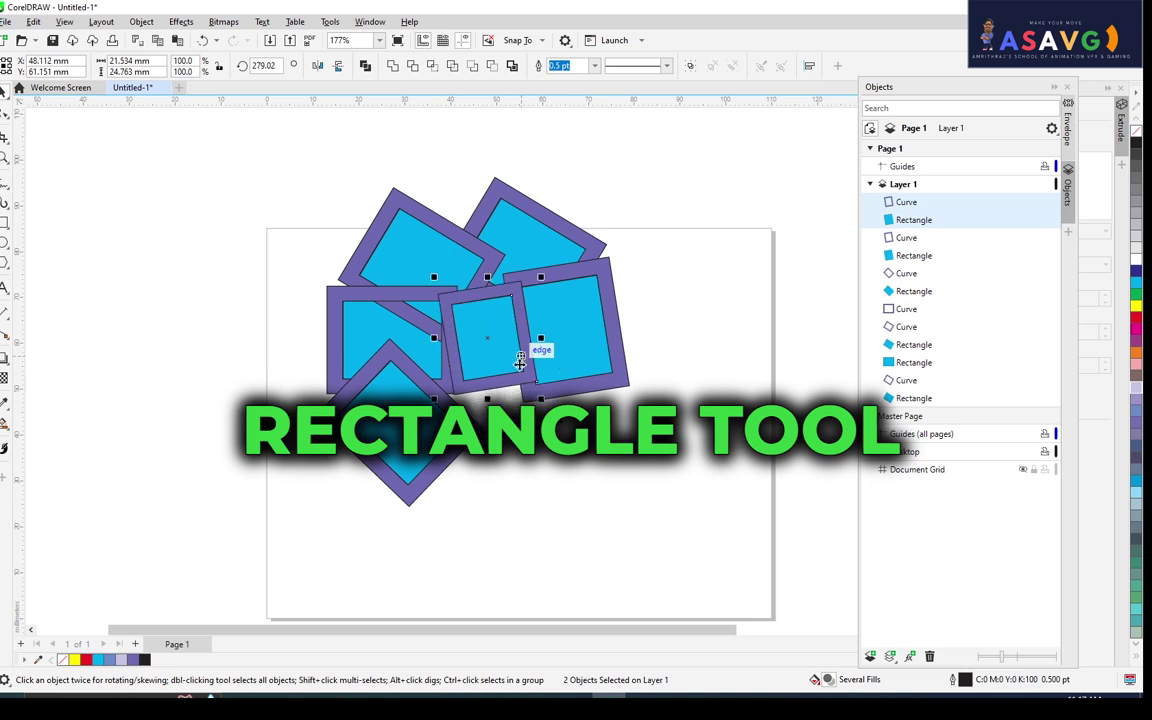
{"action": "mouse_move", "coordinate": [453, 334]}
{"action": "left_mouse_down"}
{"action": "mouse_move", "coordinate": [510, 318]}
{"action": "mouse_move", "coordinate": [510, 328]}
{"action": "left_mouse_up"}
{"action": "key", "text": "ctrl+Page_Down"}
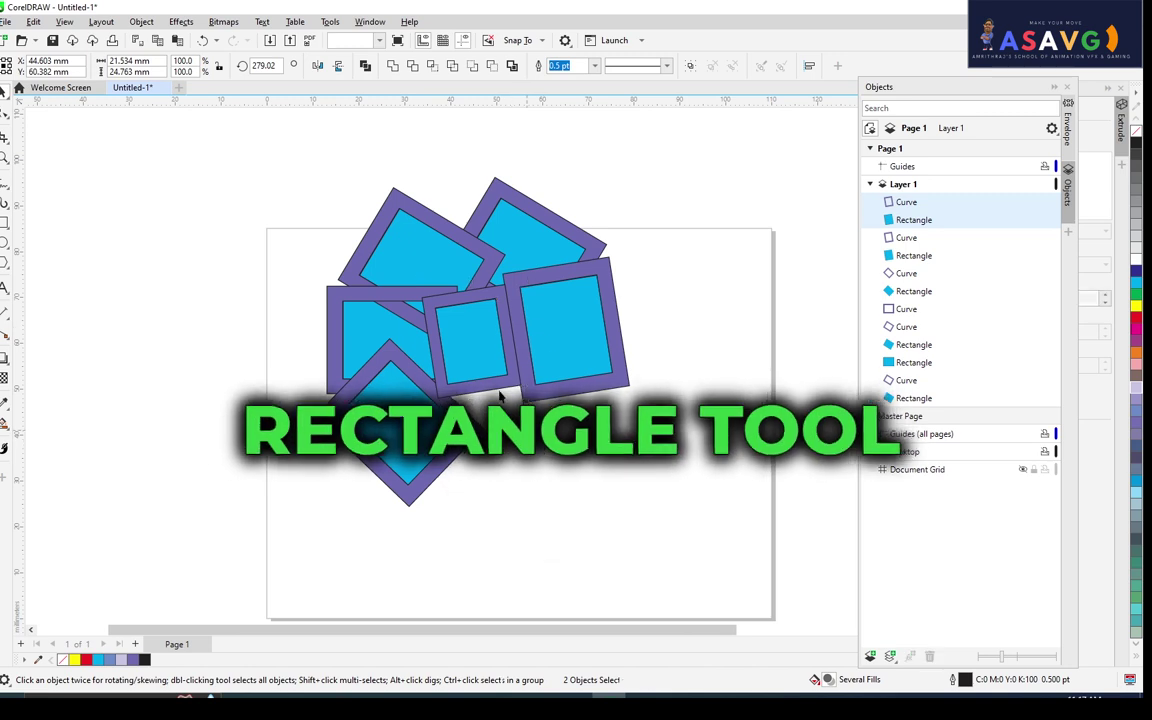
Copy the diamond frame to the right, turn it nearly upright and send it to the back.
{"action": "left_click", "coordinate": [473, 376]}
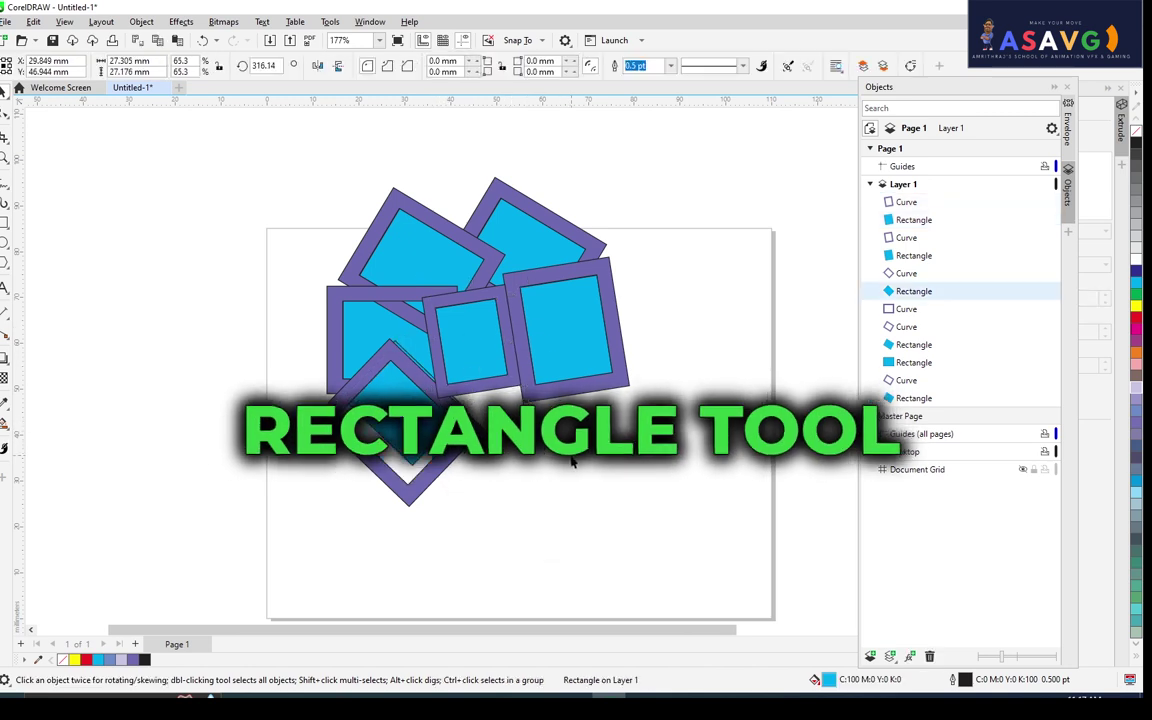
{"action": "left_click", "coordinate": [428, 432]}
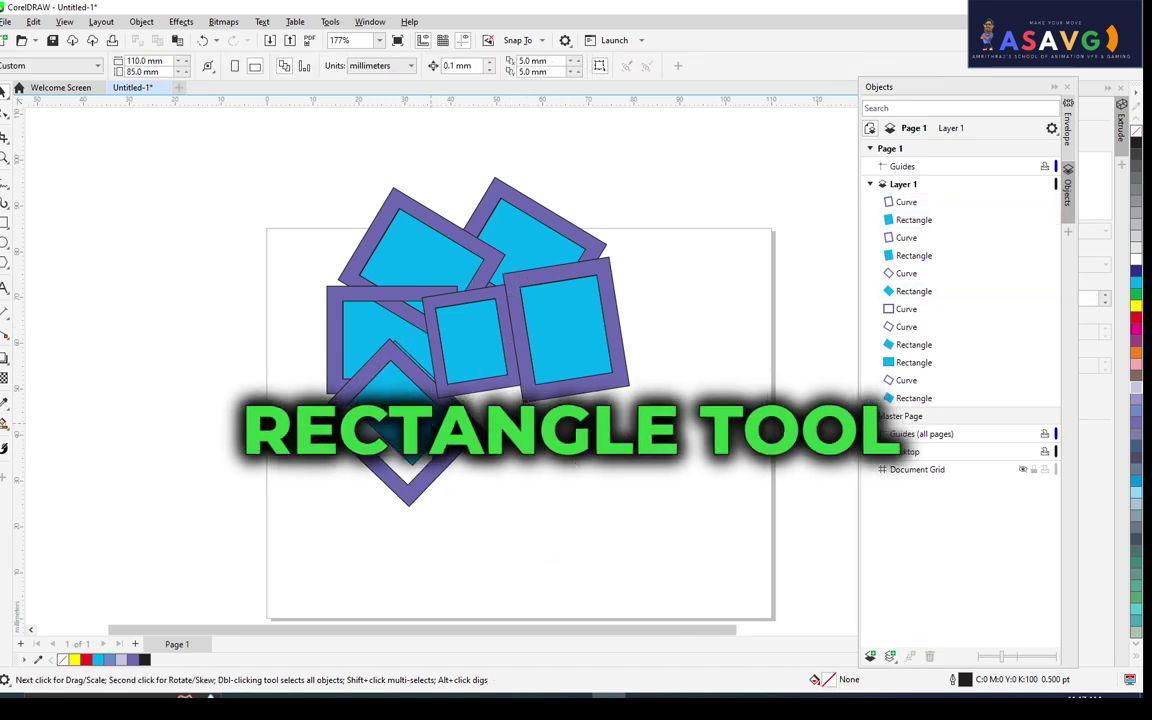
{"action": "left_click", "coordinate": [571, 334]}
{"action": "scroll", "coordinate": [571, 334], "scroll_direction": "up", "scroll_amount": 2}
{"action": "left_click", "coordinate": [474, 207]}
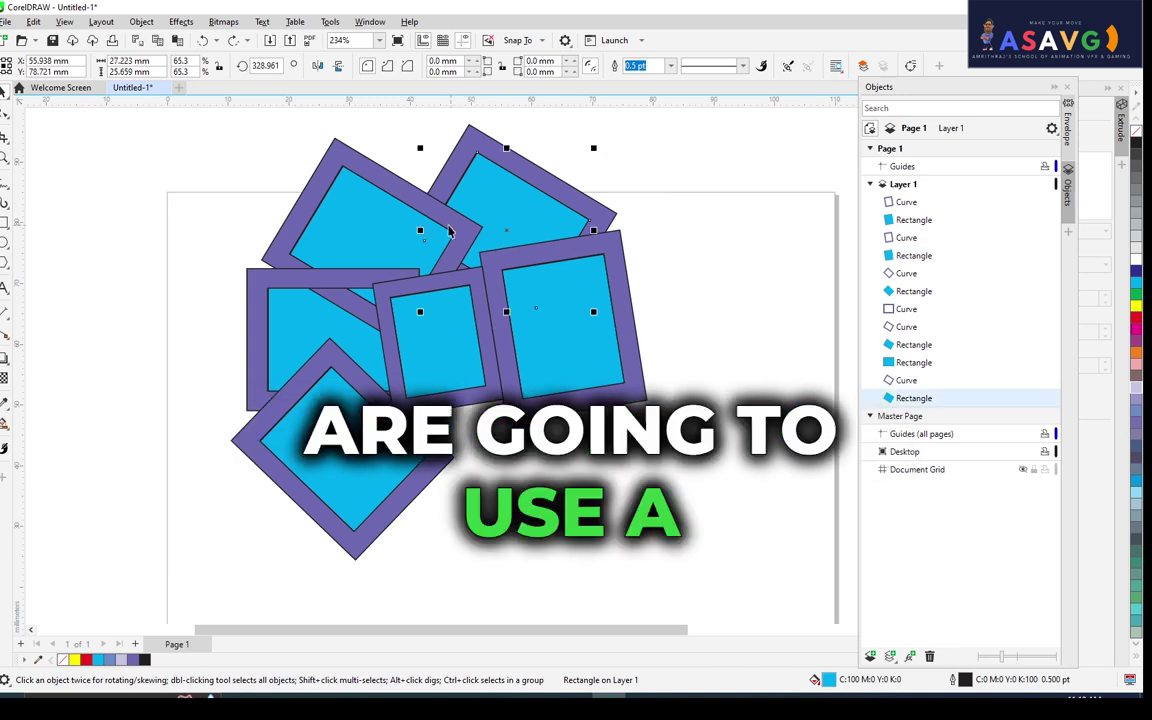
{"action": "left_click", "coordinate": [707, 367]}
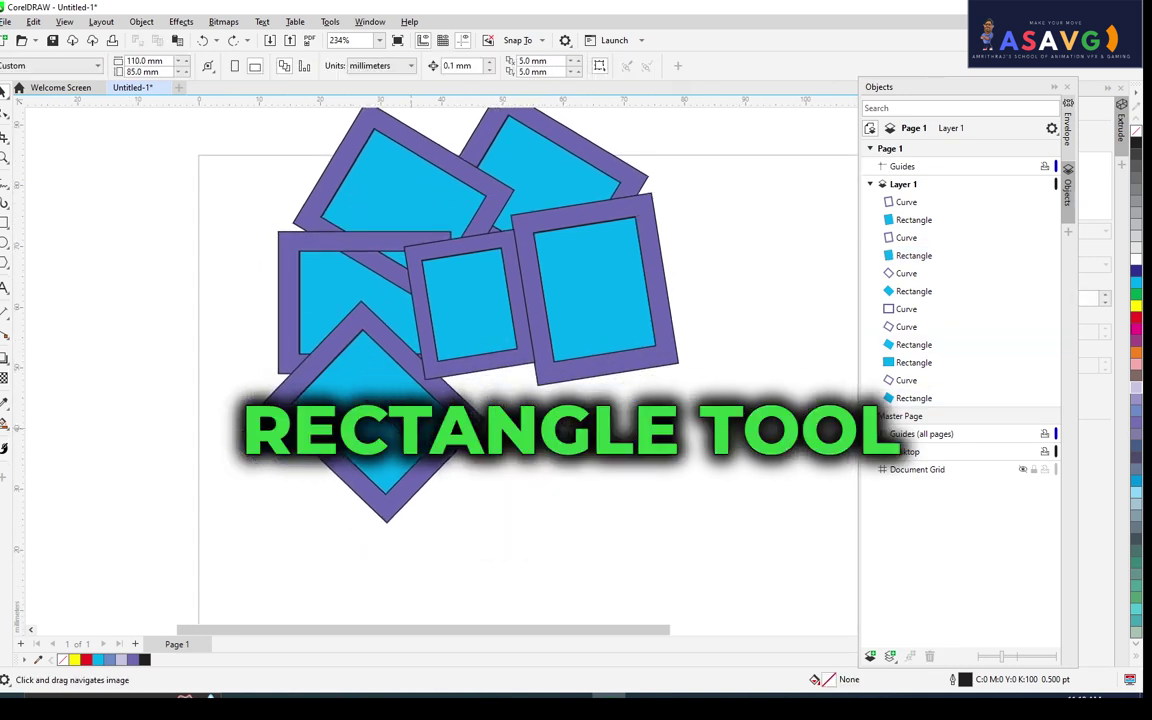
{"action": "left_click", "coordinate": [432, 459]}
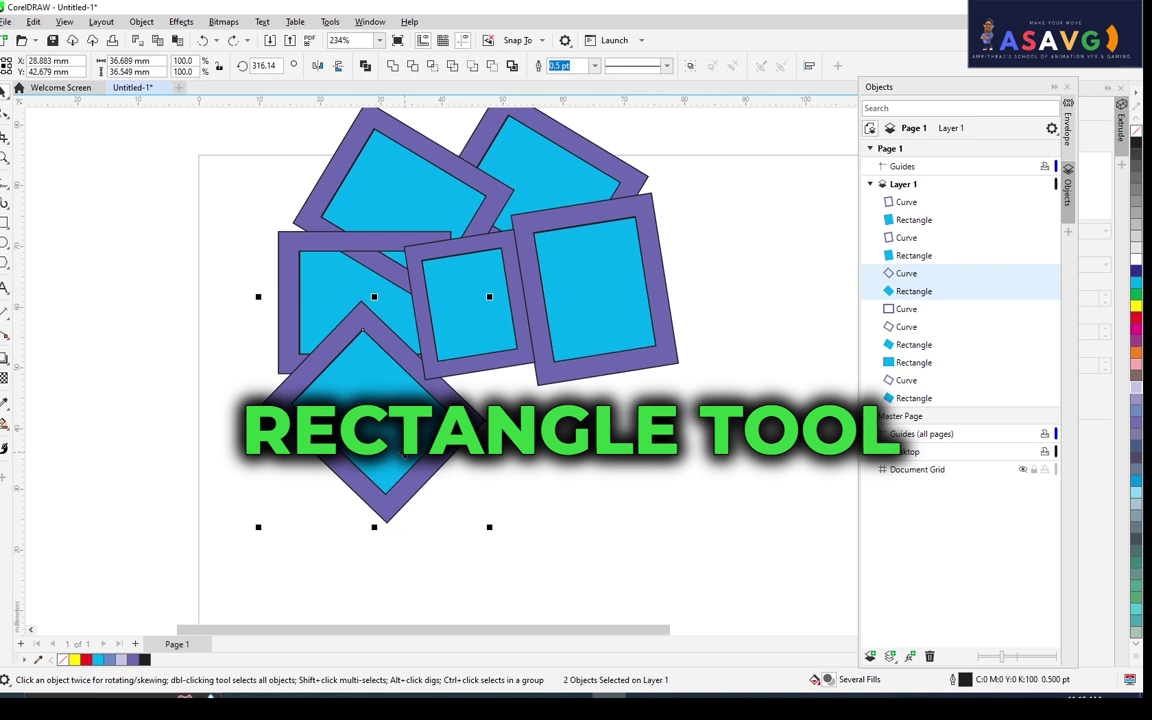
{"action": "left_click_drag", "start_coordinate": [380, 440], "coordinate": [512, 440]}
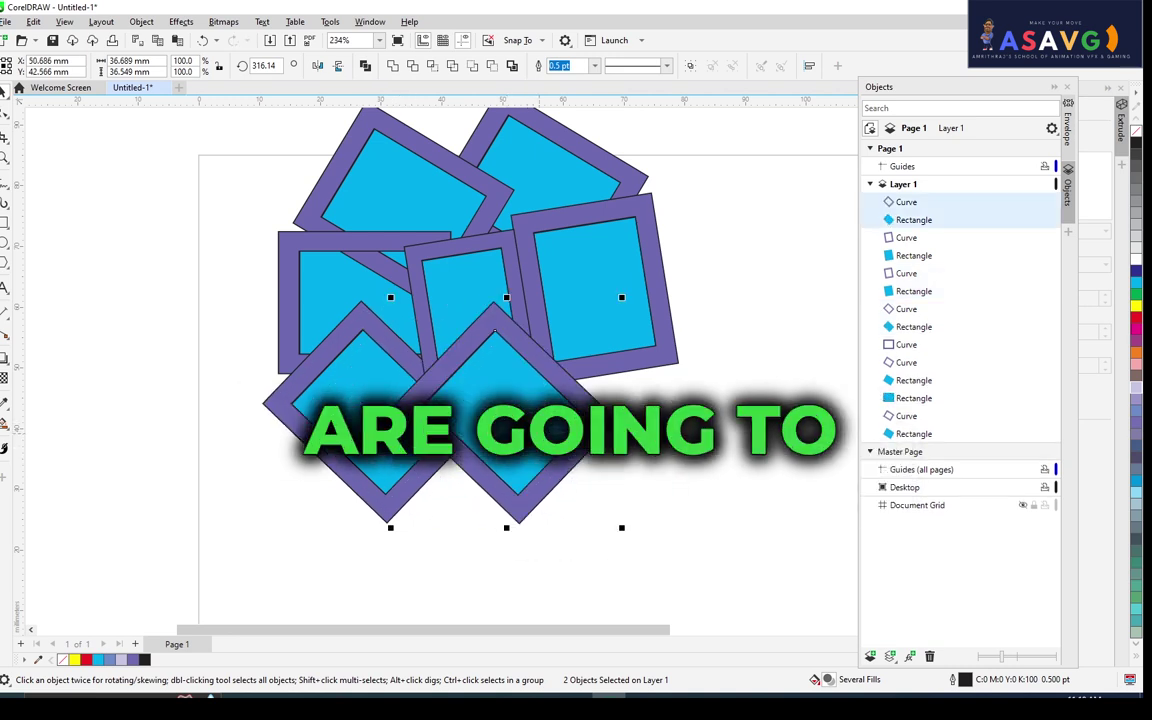
{"action": "left_click_drag", "start_coordinate": [625, 529], "coordinate": [673, 420]}
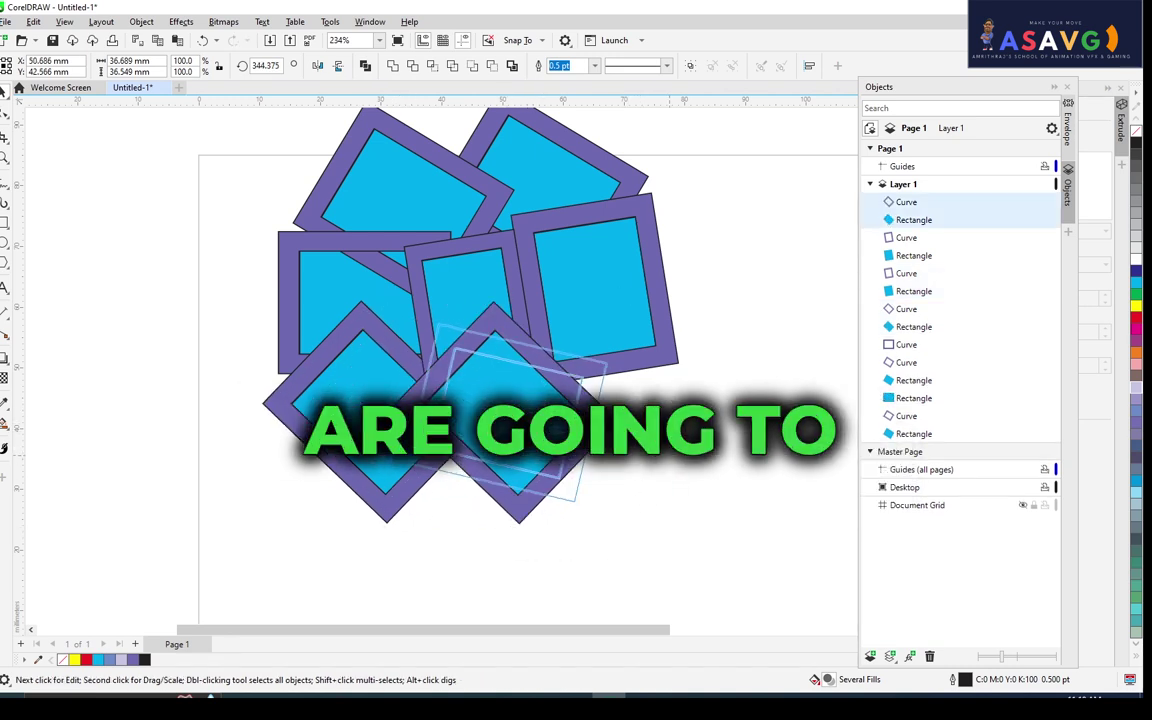
{"action": "left_click", "coordinate": [498, 420]}
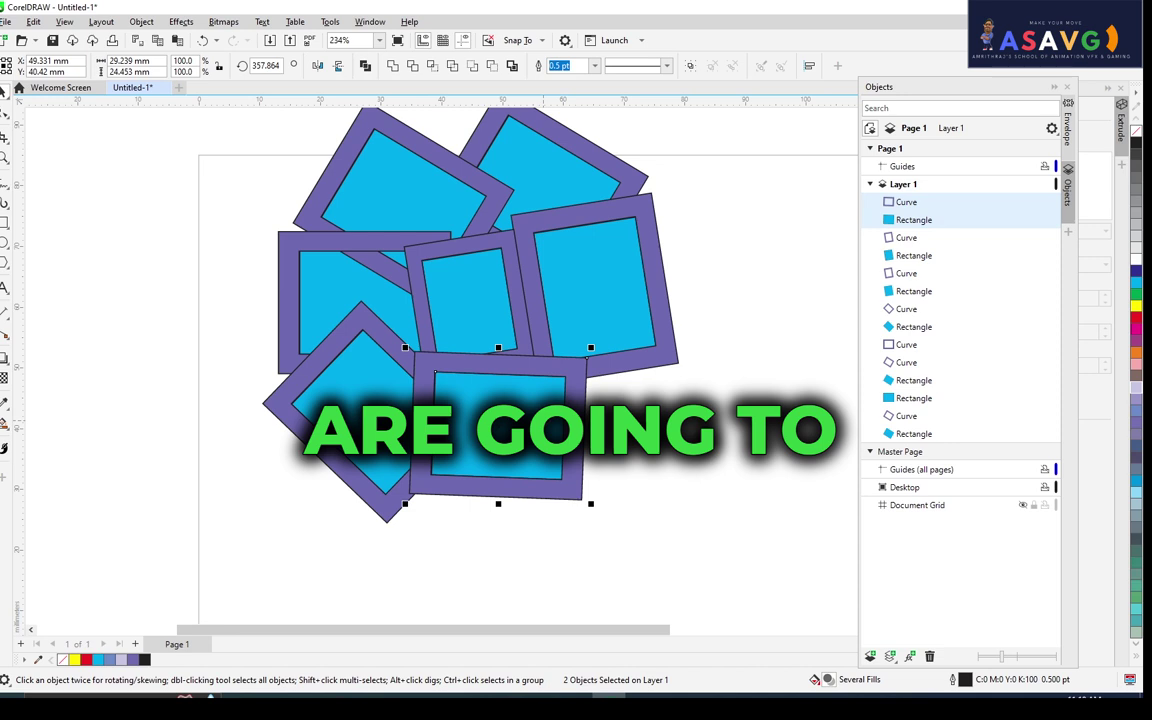
{"action": "key", "text": "shift+Page_Down"}
Rotate the last pair into tilted diamonds and select all objects in the collage.
{"action": "left_click", "coordinate": [551, 465]}
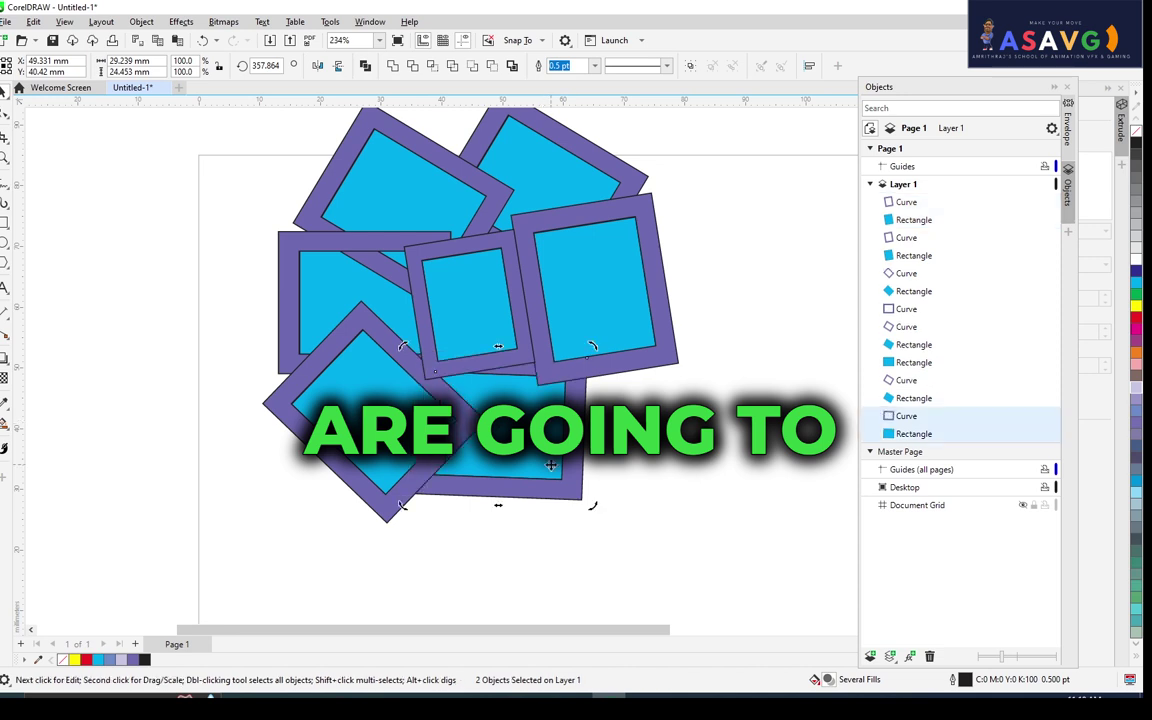
{"action": "left_click_drag", "start_coordinate": [593, 508], "coordinate": [624, 414]}
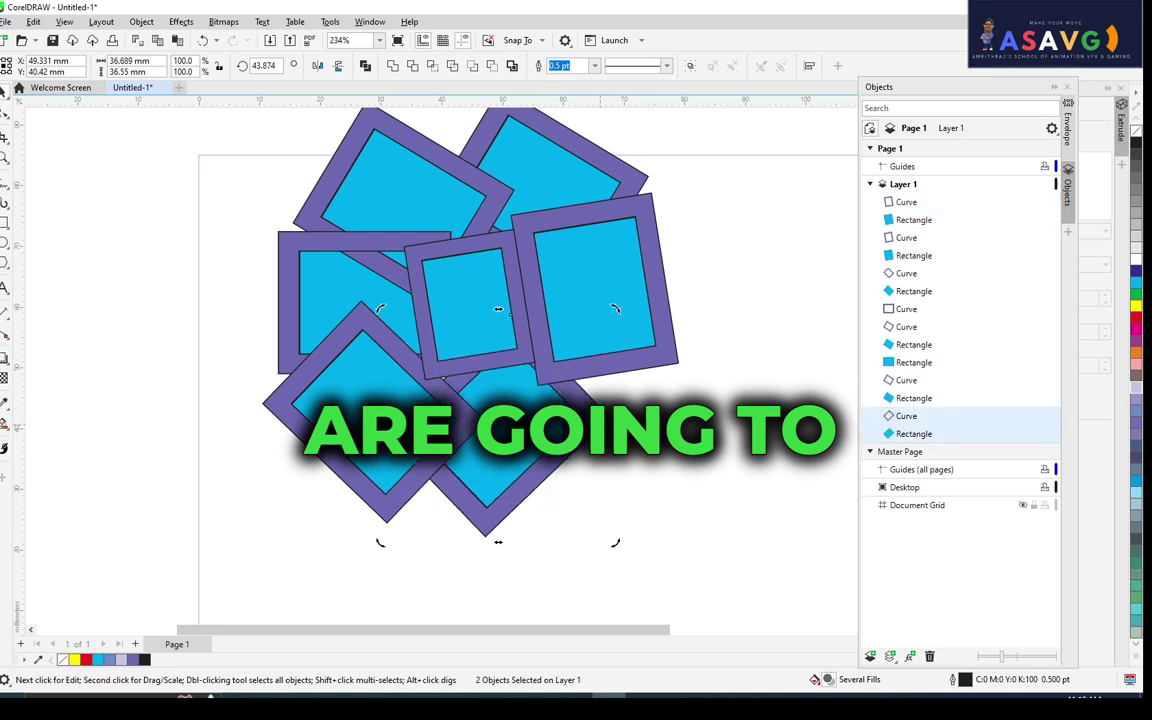
{"action": "left_click", "coordinate": [648, 507]}
{"action": "scroll", "coordinate": [648, 507], "scroll_direction": "down", "scroll_amount": 2}
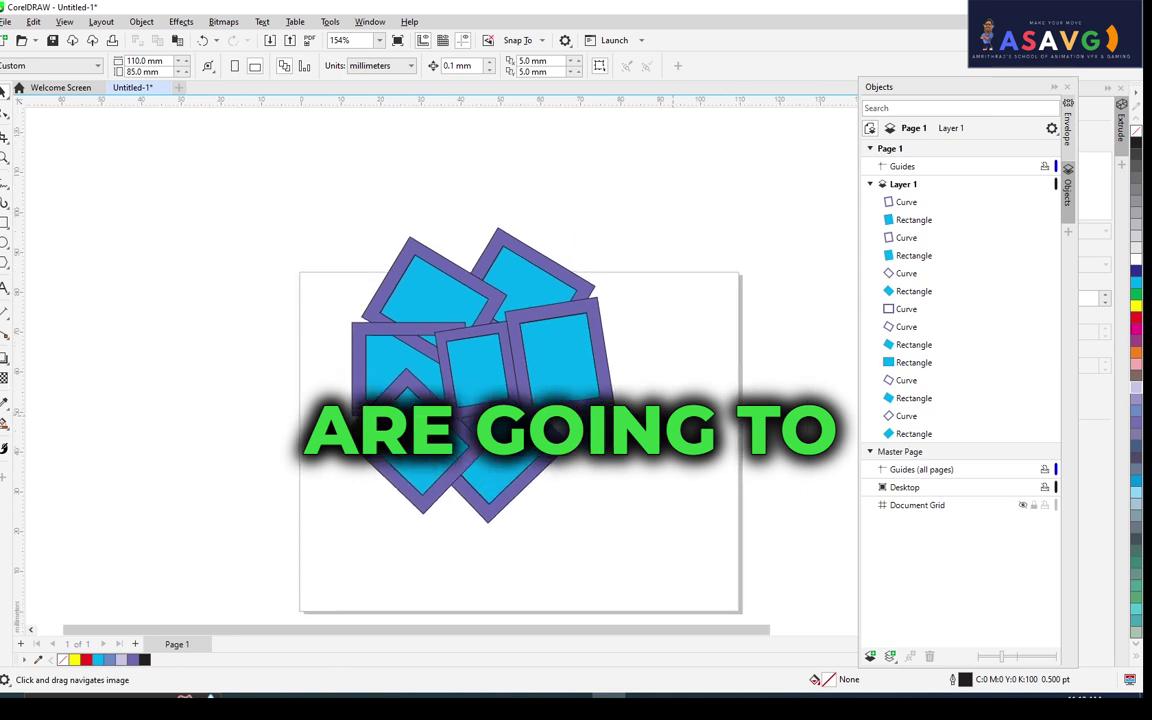
{"action": "left_click_drag", "start_coordinate": [675, 368], "coordinate": [605, 398]}
{"action": "key", "text": "ctrl+a"}
{"action": "scroll", "coordinate": [717, 352], "scroll_direction": "up", "scroll_amount": 2}
{"action": "scroll", "coordinate": [717, 352], "scroll_direction": "down", "scroll_amount": 2}
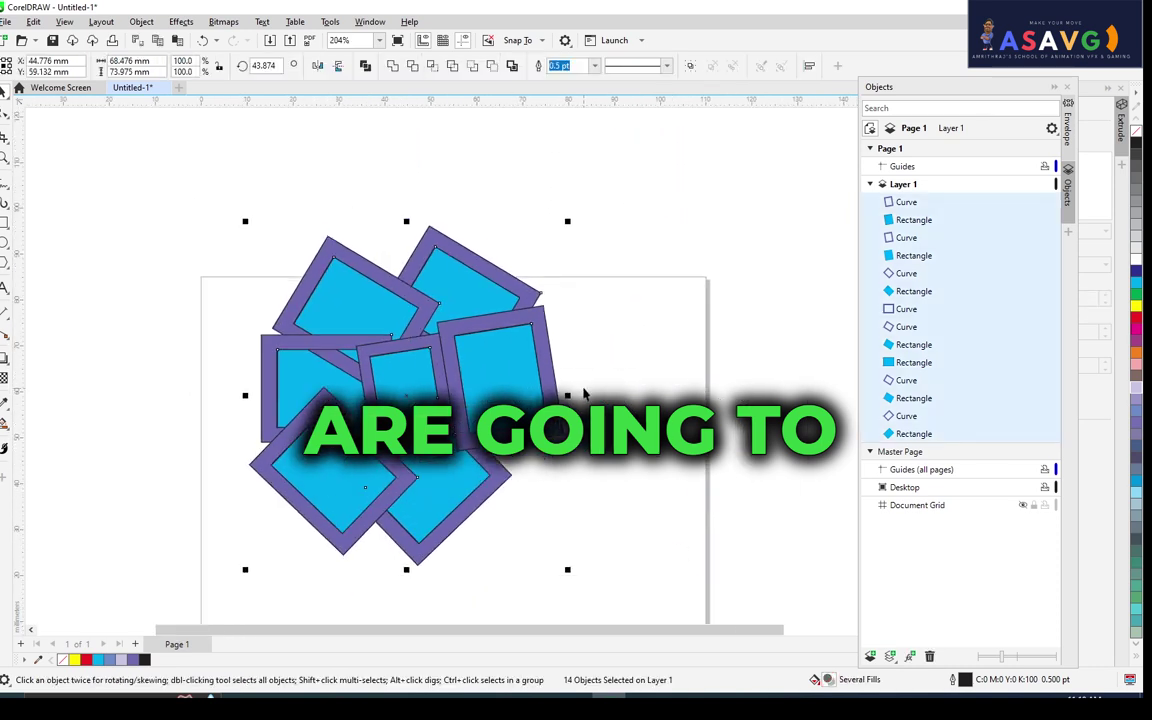
{"action": "scroll", "coordinate": [717, 352], "scroll_direction": "up", "scroll_amount": 1}
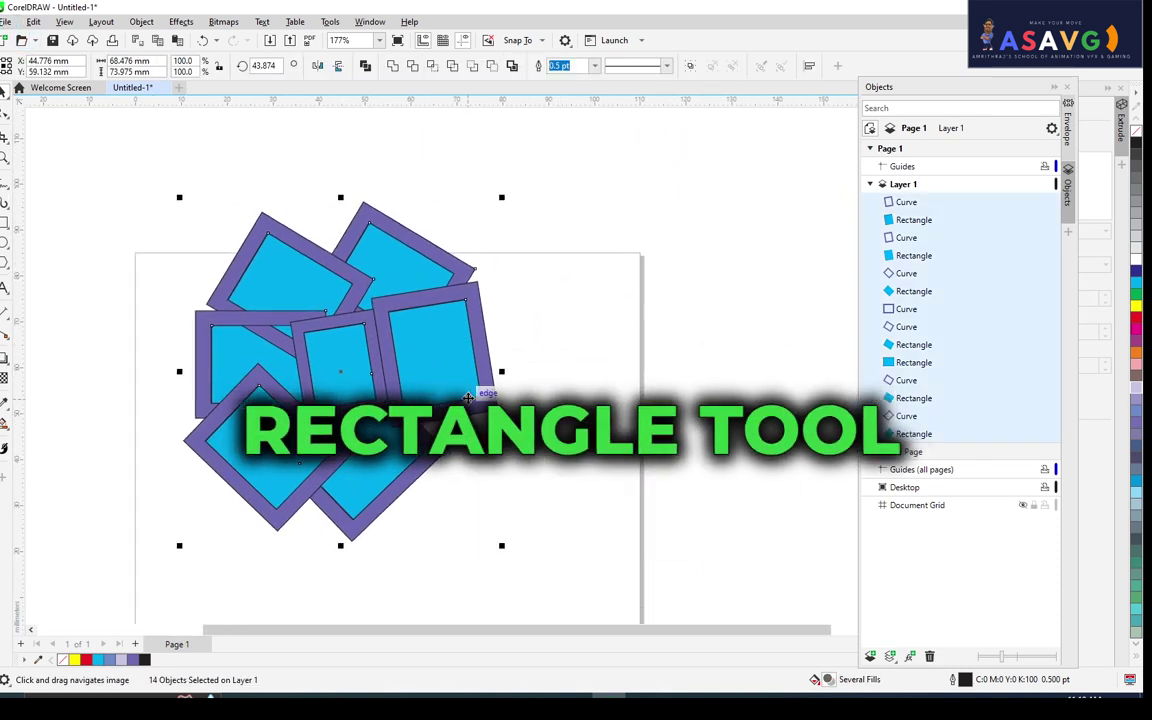
{"action": "left_click_drag", "start_coordinate": [497, 398], "coordinate": [525, 374]}
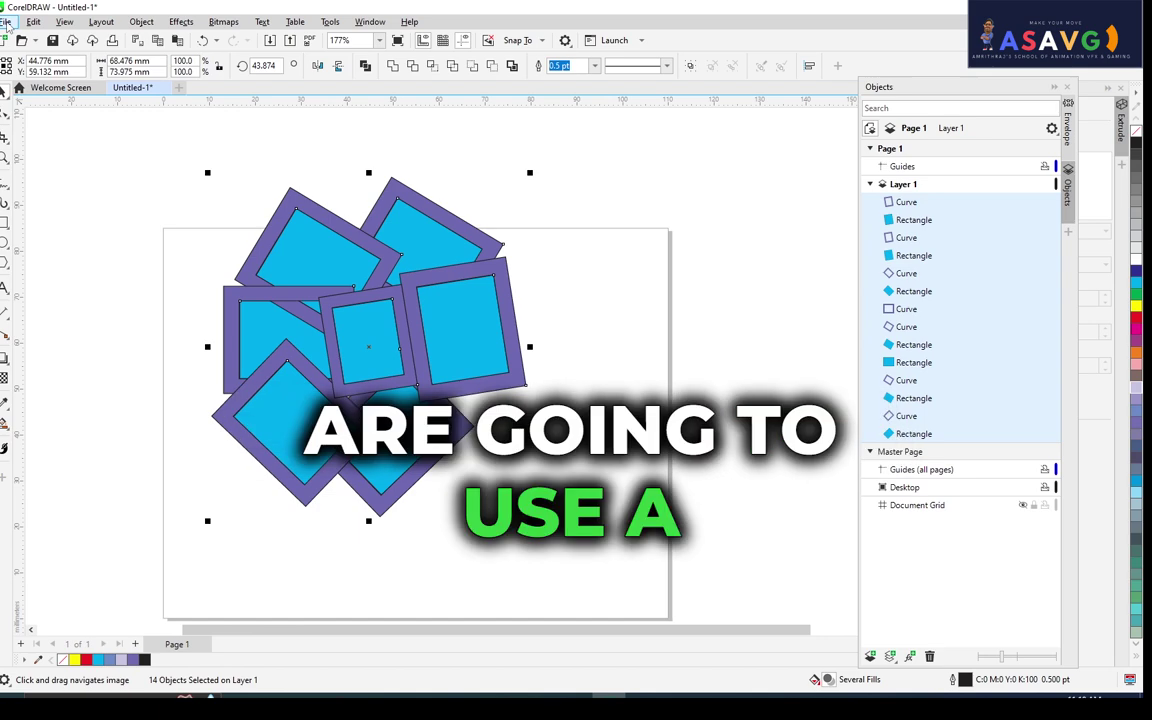
Import the portrait photo from the MAGAZINE folder and place it right of the collage.
{"action": "left_click", "coordinate": [5, 22]}
{"action": "left_click", "coordinate": [38, 253]}
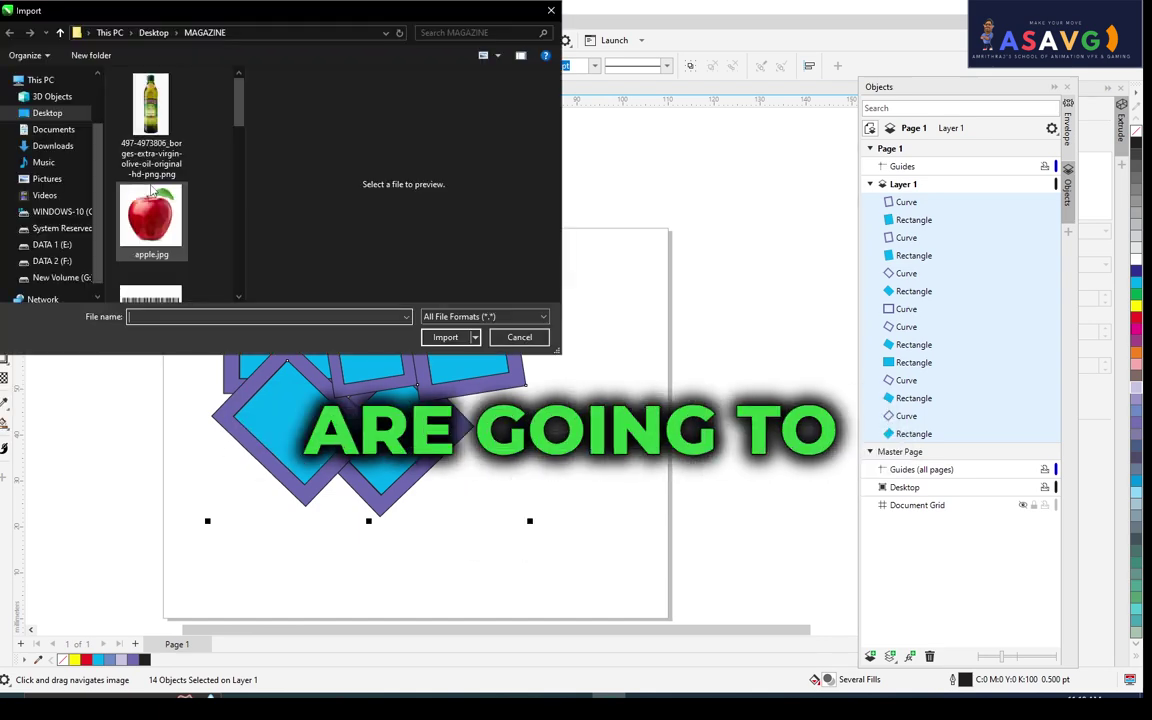
{"action": "scroll", "coordinate": [200, 226], "scroll_direction": "down", "scroll_amount": 3}
{"action": "scroll", "coordinate": [200, 226], "scroll_direction": "up", "scroll_amount": 2}
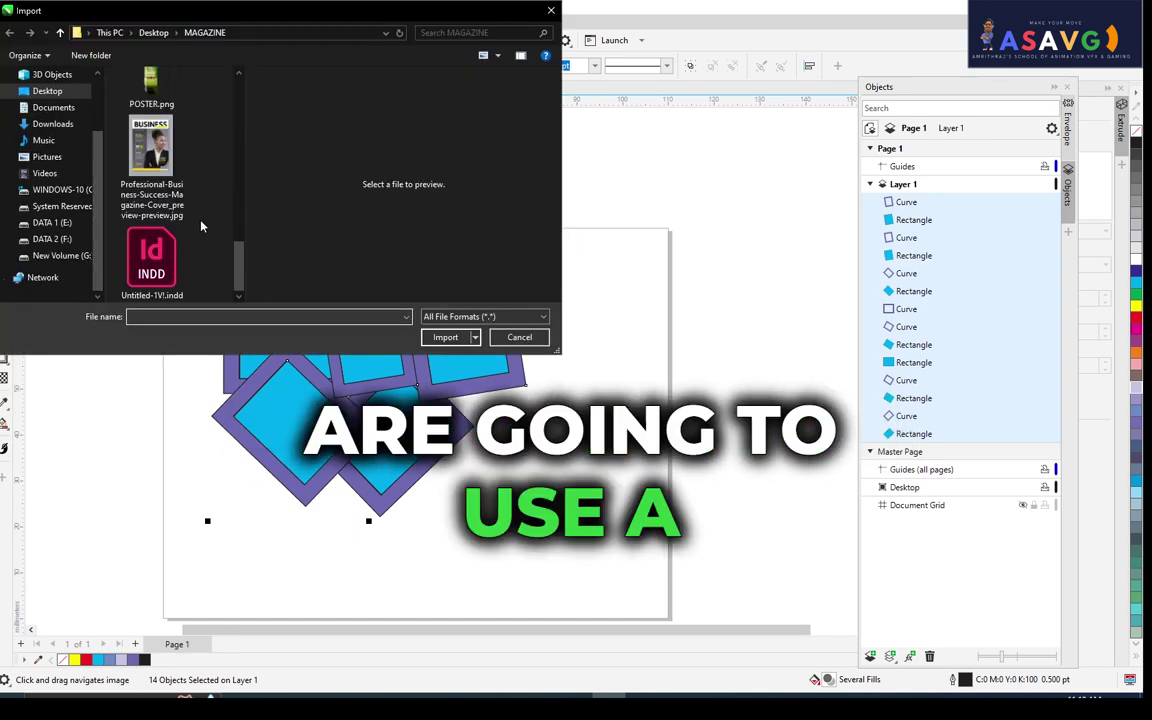
{"action": "scroll", "coordinate": [200, 226], "scroll_direction": "down", "scroll_amount": 3}
{"action": "double_click", "coordinate": [150, 180]}
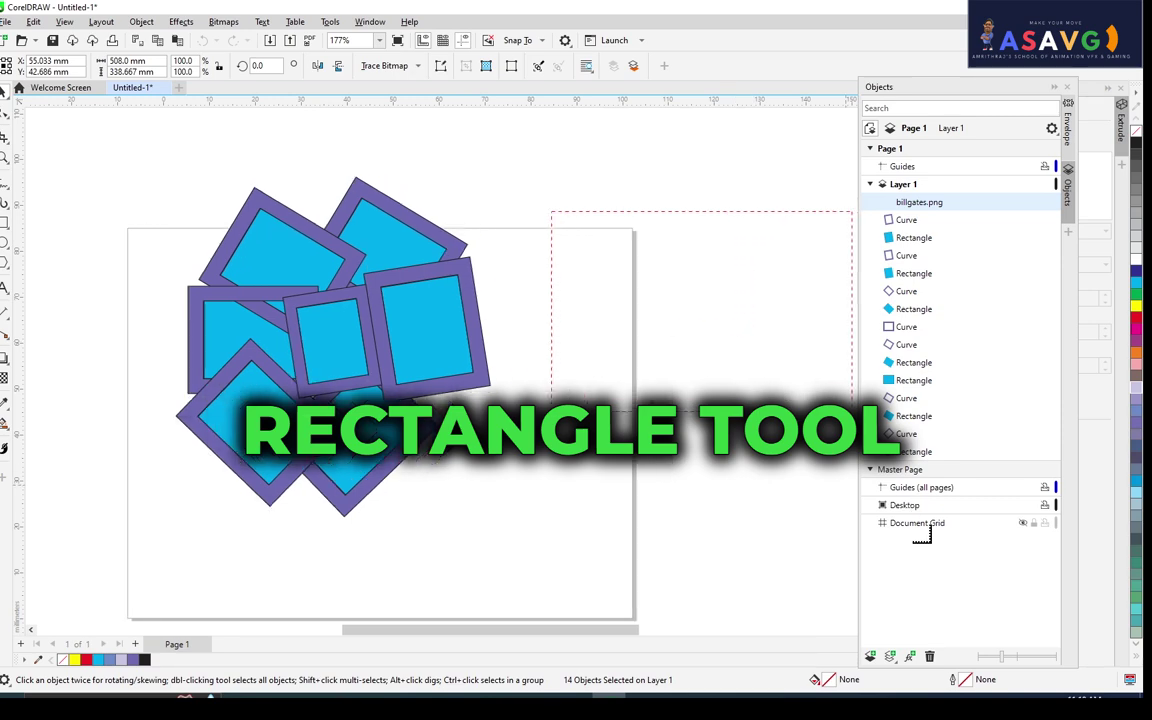
{"action": "left_click", "coordinate": [686, 373]}
{"action": "scroll", "coordinate": [421, 254], "scroll_direction": "left", "scroll_amount": 3}
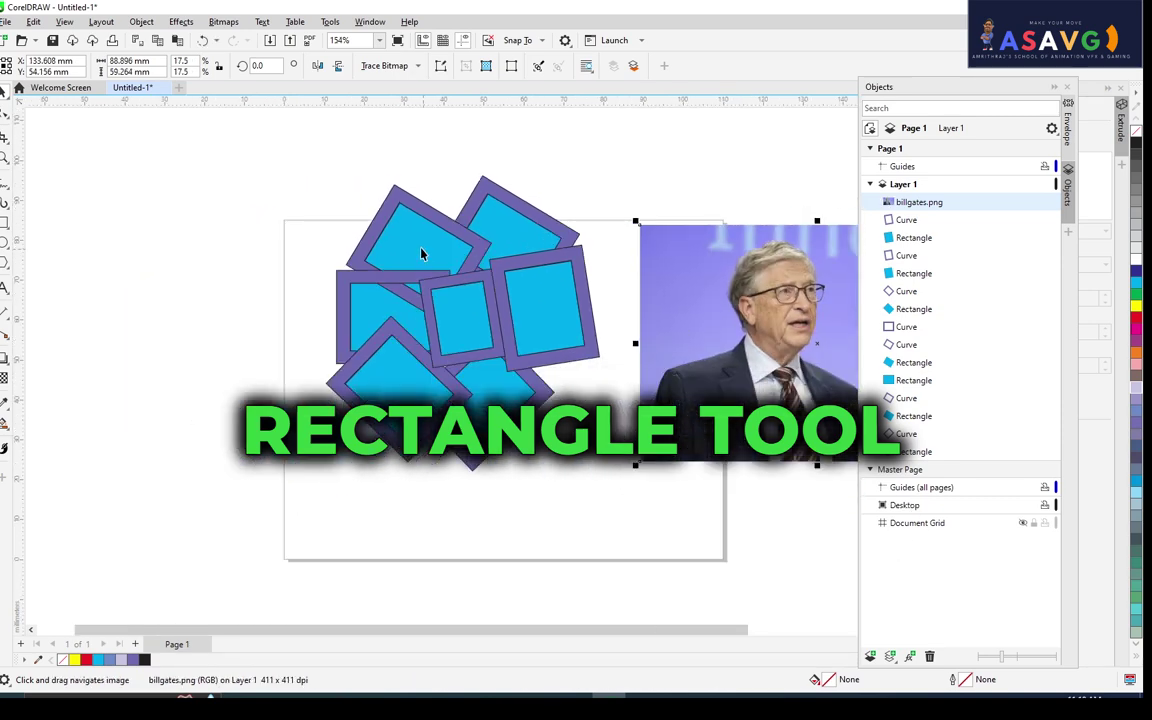
{"action": "left_click", "coordinate": [419, 252]}
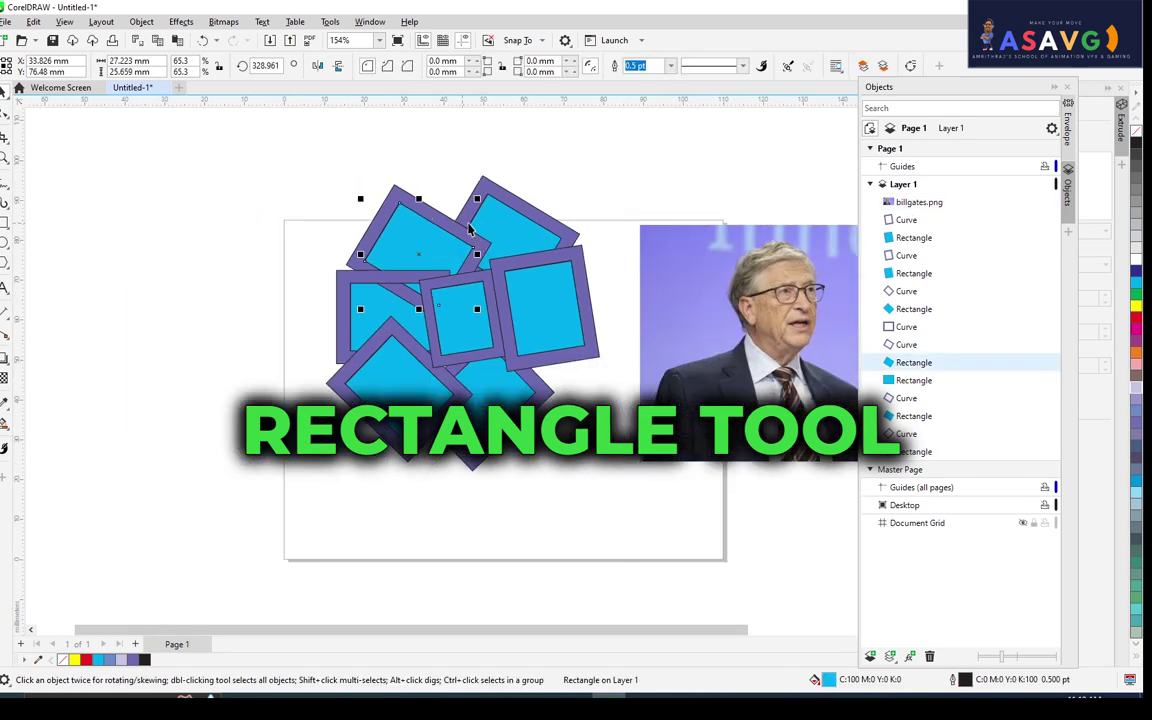
Select all seven cyan rectangles in the Objects docker and Weld them into one curve.
{"action": "scroll", "coordinate": [480, 233], "scroll_direction": "up", "scroll_amount": 2}
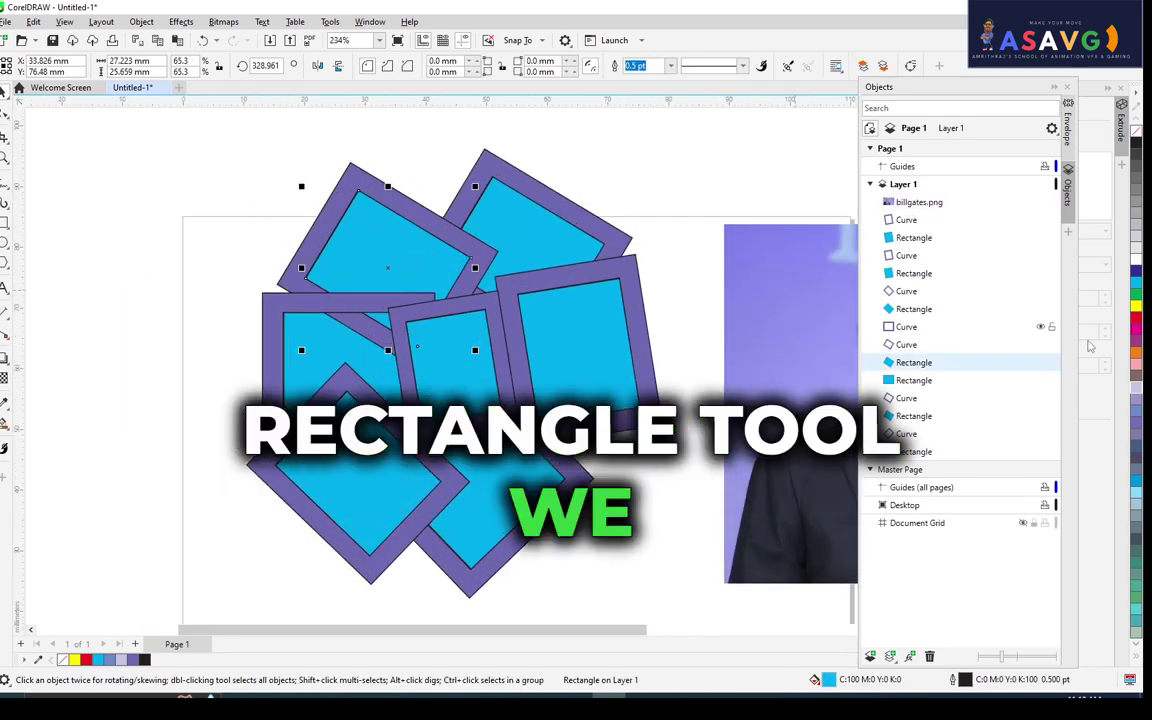
{"action": "left_click", "coordinate": [926, 241]}
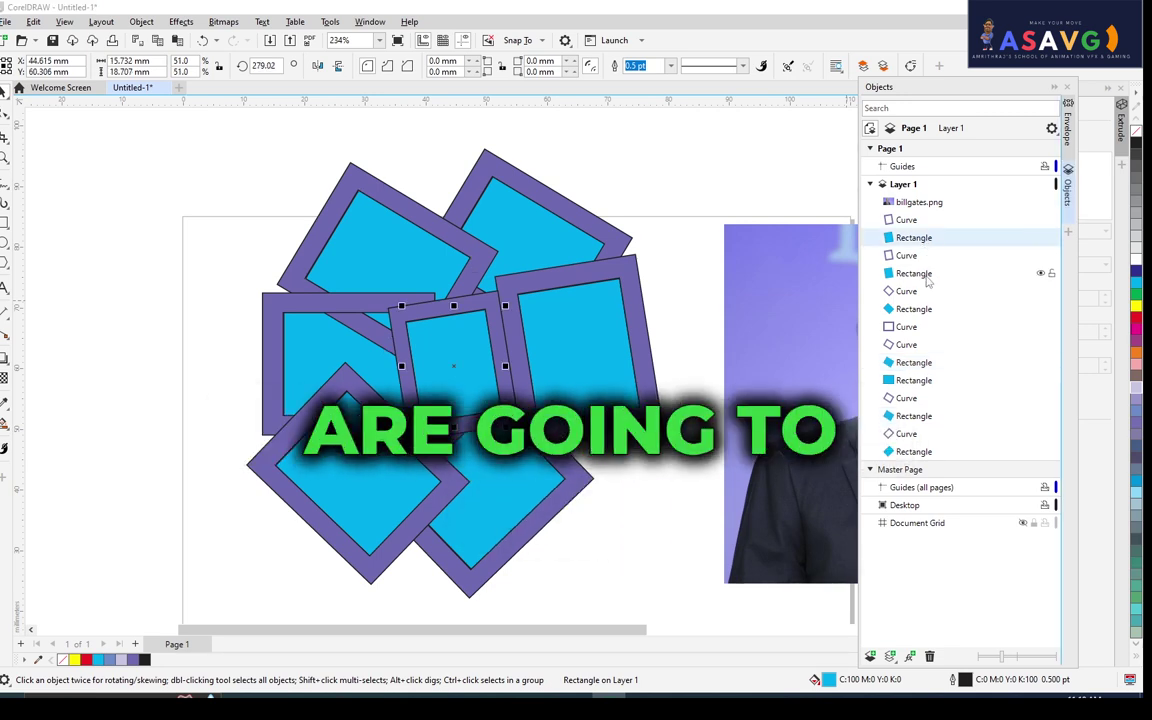
{"action": "left_click", "coordinate": [926, 280], "text": "ctrl"}
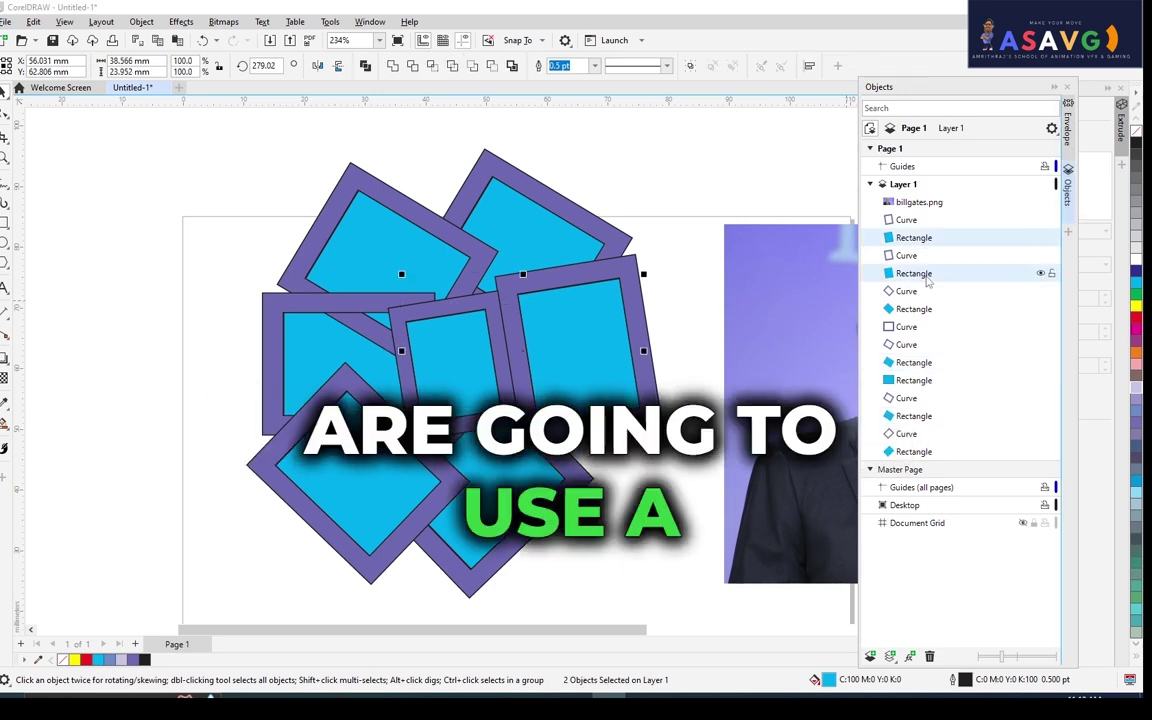
{"action": "left_click", "coordinate": [926, 309], "text": "ctrl"}
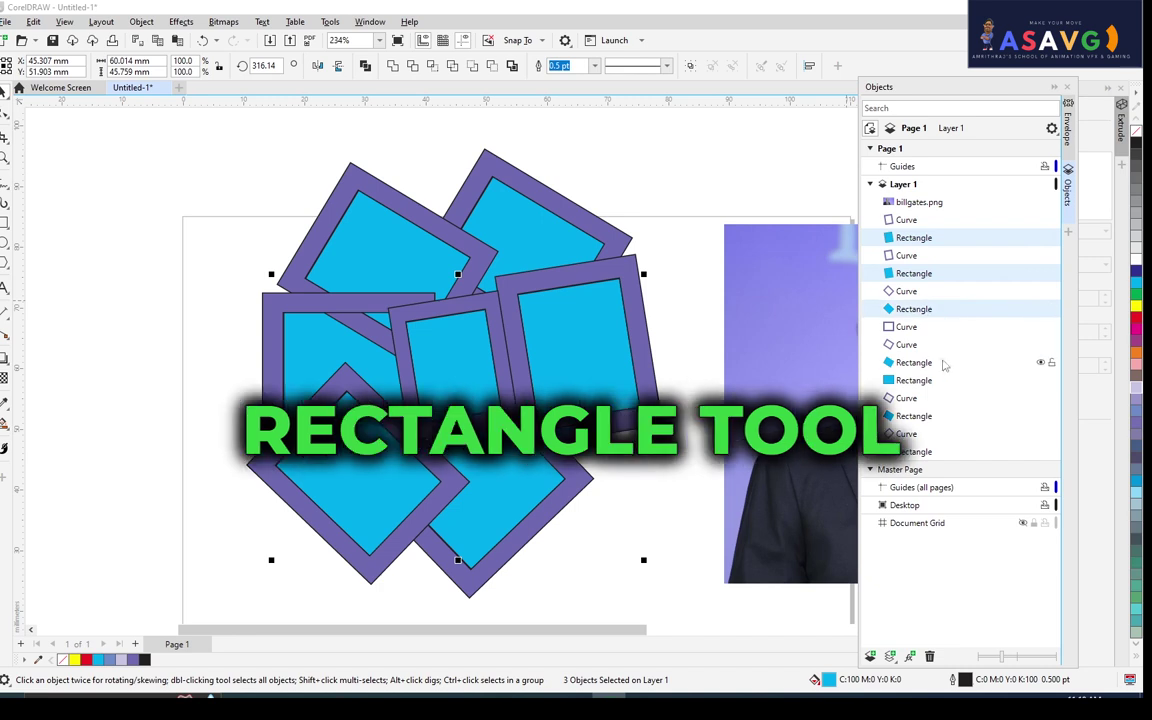
{"action": "left_click", "coordinate": [926, 362], "text": "ctrl"}
{"action": "left_click", "coordinate": [930, 381], "text": "ctrl"}
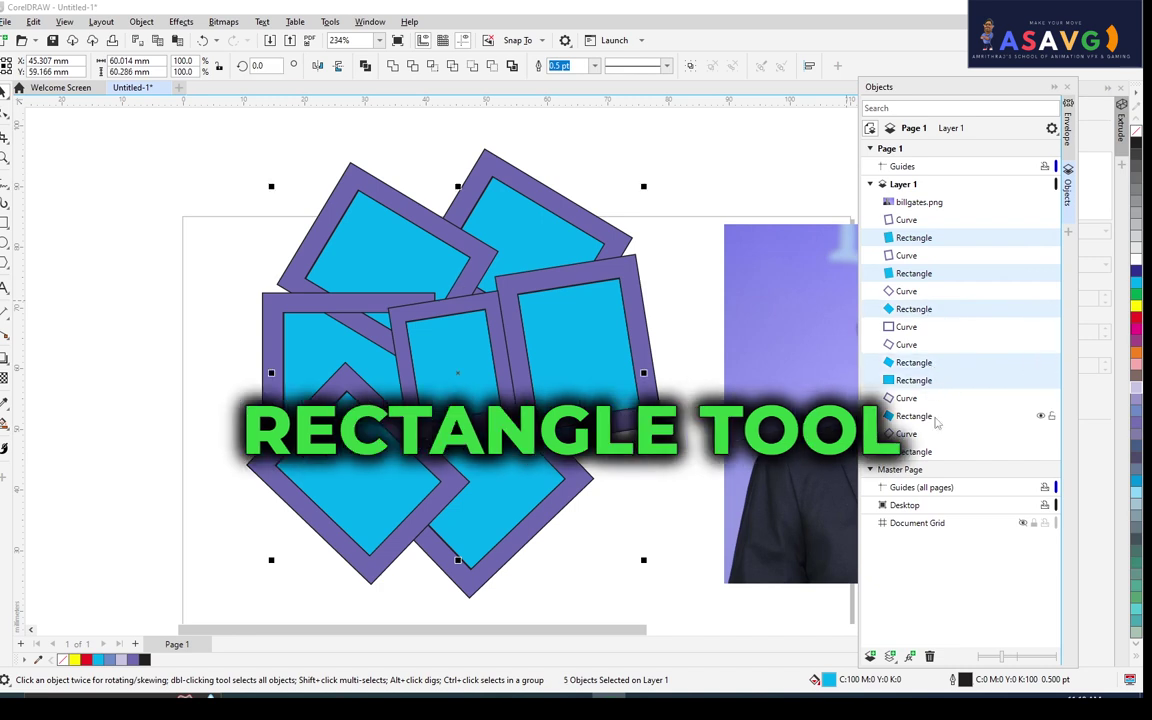
{"action": "left_click", "coordinate": [950, 415], "text": "ctrl"}
{"action": "left_click", "coordinate": [922, 452], "text": "ctrl"}
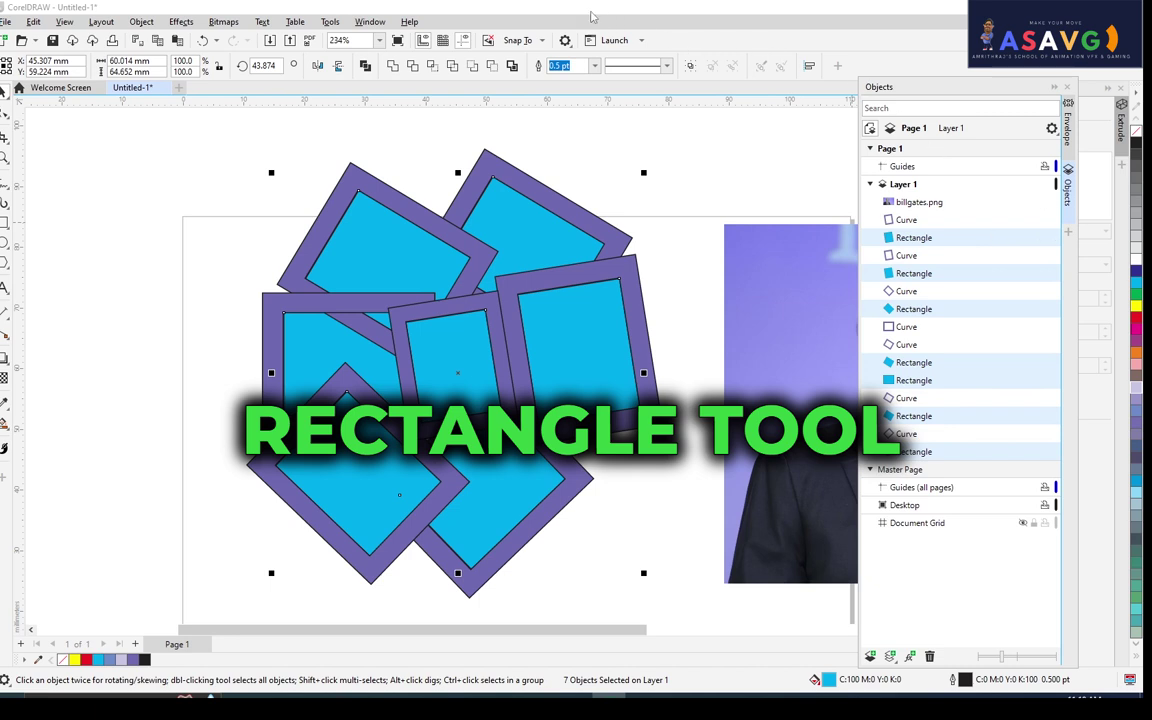
{"action": "left_click", "coordinate": [412, 66]}
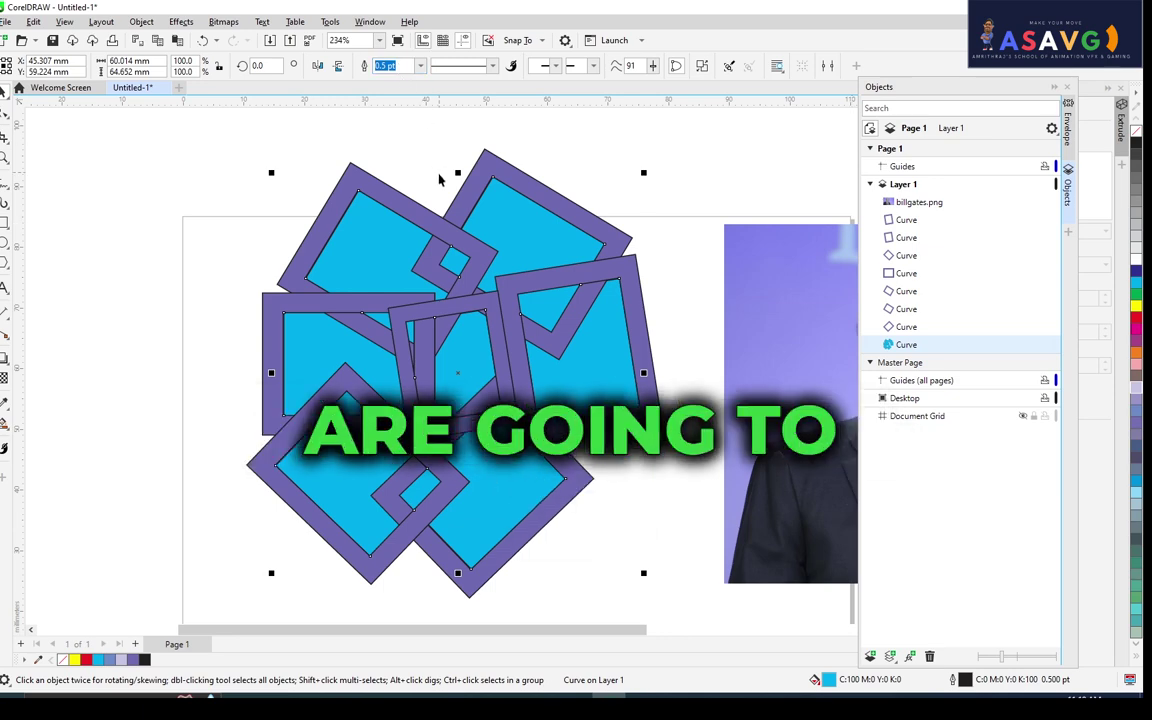
Enlarge the portrait photo and PowerClip it inside the welded cyan shape.
{"action": "scroll", "coordinate": [415, 278], "scroll_direction": "down", "scroll_amount": 2}
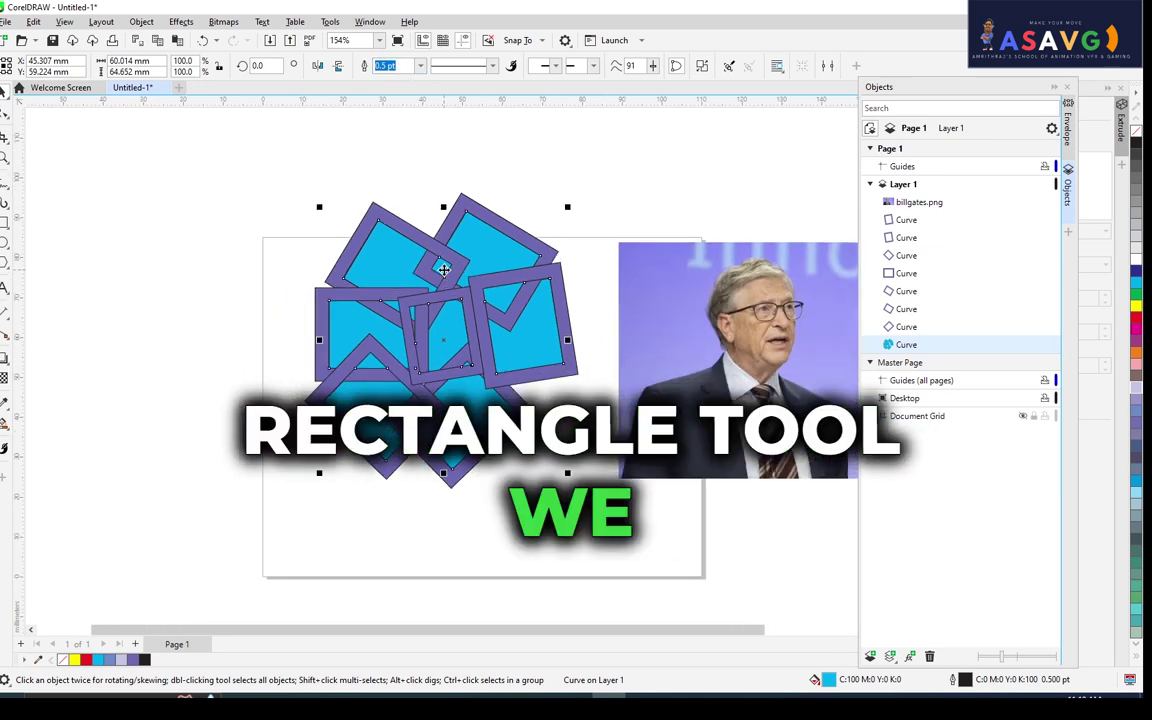
{"action": "scroll", "coordinate": [642, 220], "scroll_direction": "down", "scroll_amount": 1}
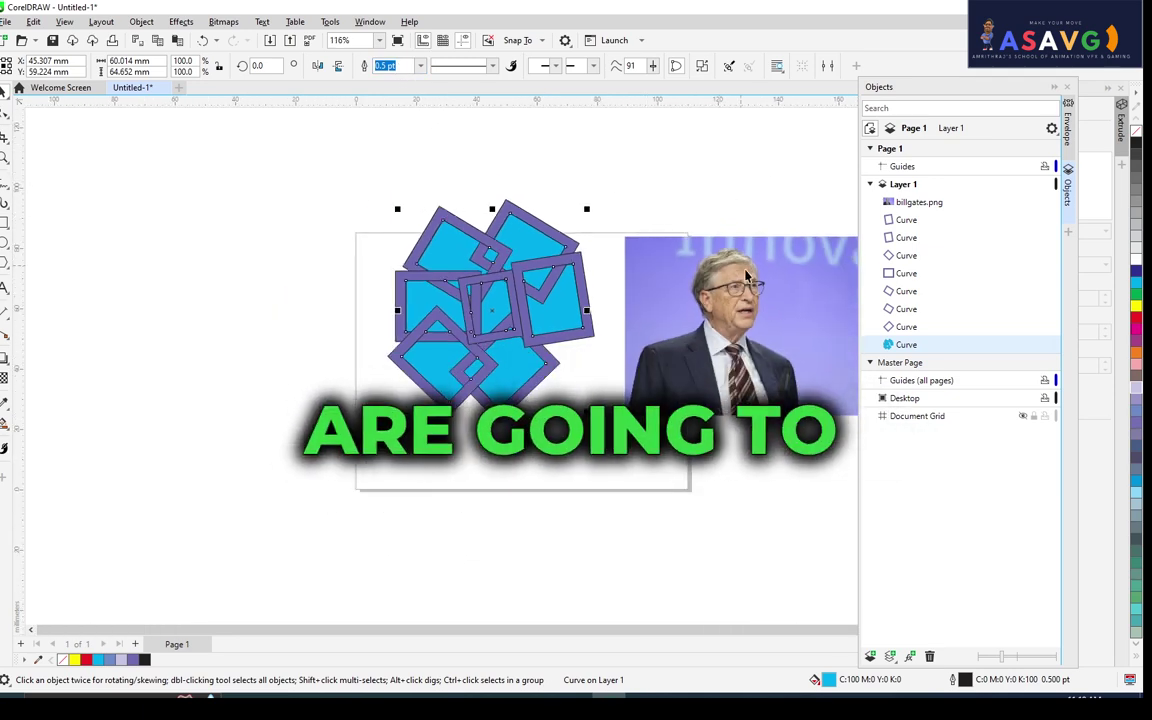
{"action": "left_click", "coordinate": [700, 274]}
{"action": "left_click_drag", "start_coordinate": [620, 417], "coordinate": [540, 472]}
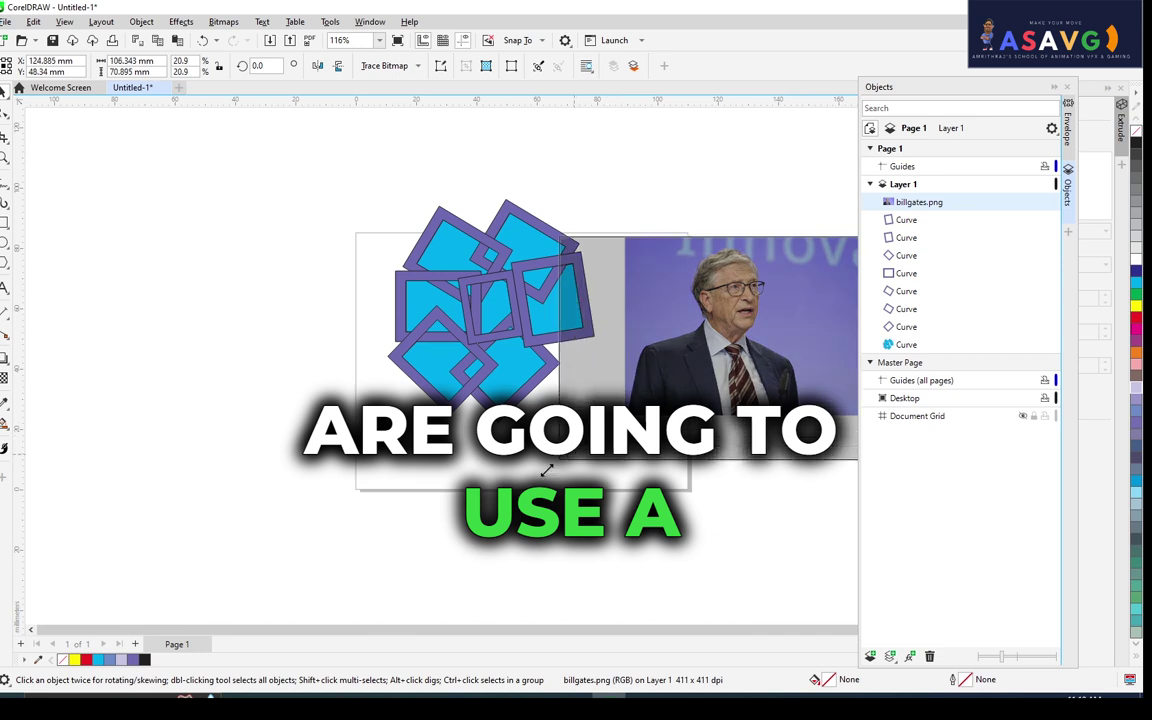
{"action": "scroll", "coordinate": [778, 339], "scroll_direction": "down", "scroll_amount": 1}
{"action": "mouse_move", "coordinate": [778, 339]}
{"action": "left_mouse_down"}
{"action": "mouse_move", "coordinate": [493, 303]}
{"action": "mouse_move", "coordinate": [497, 323]}
{"action": "left_mouse_up"}
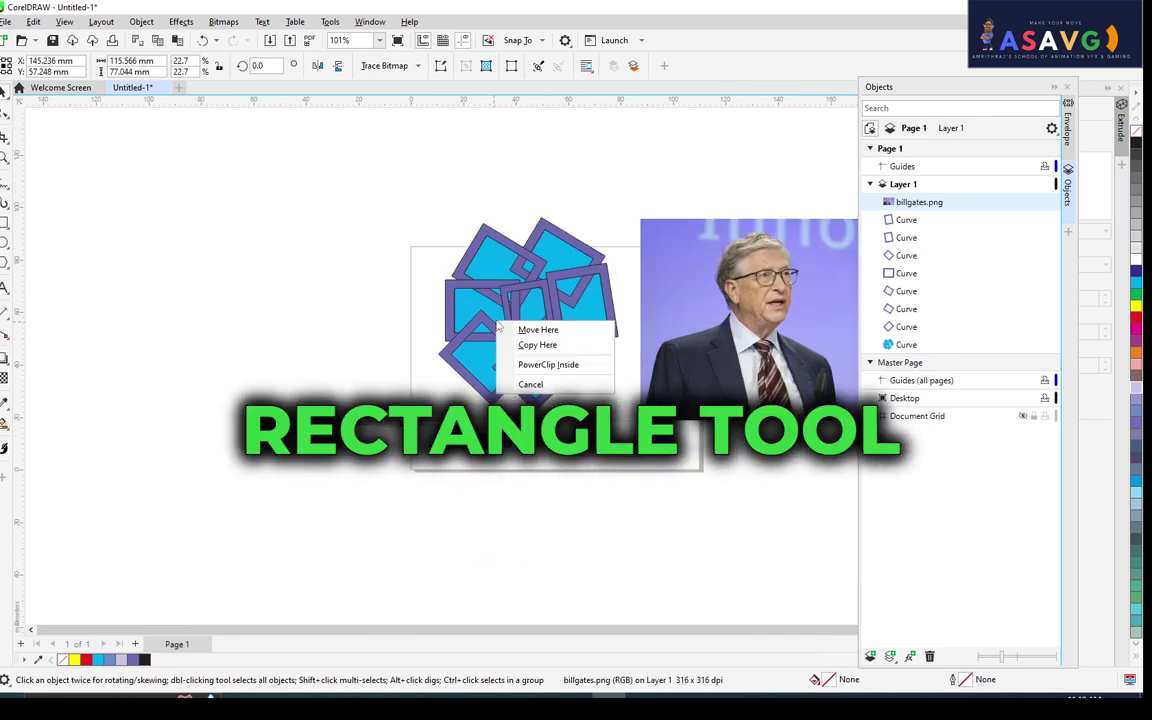
{"action": "left_click", "coordinate": [576, 366]}
{"action": "scroll", "coordinate": [471, 357], "scroll_direction": "up", "scroll_amount": 2}
{"action": "scroll", "coordinate": [471, 357], "scroll_direction": "up", "scroll_amount": 2}
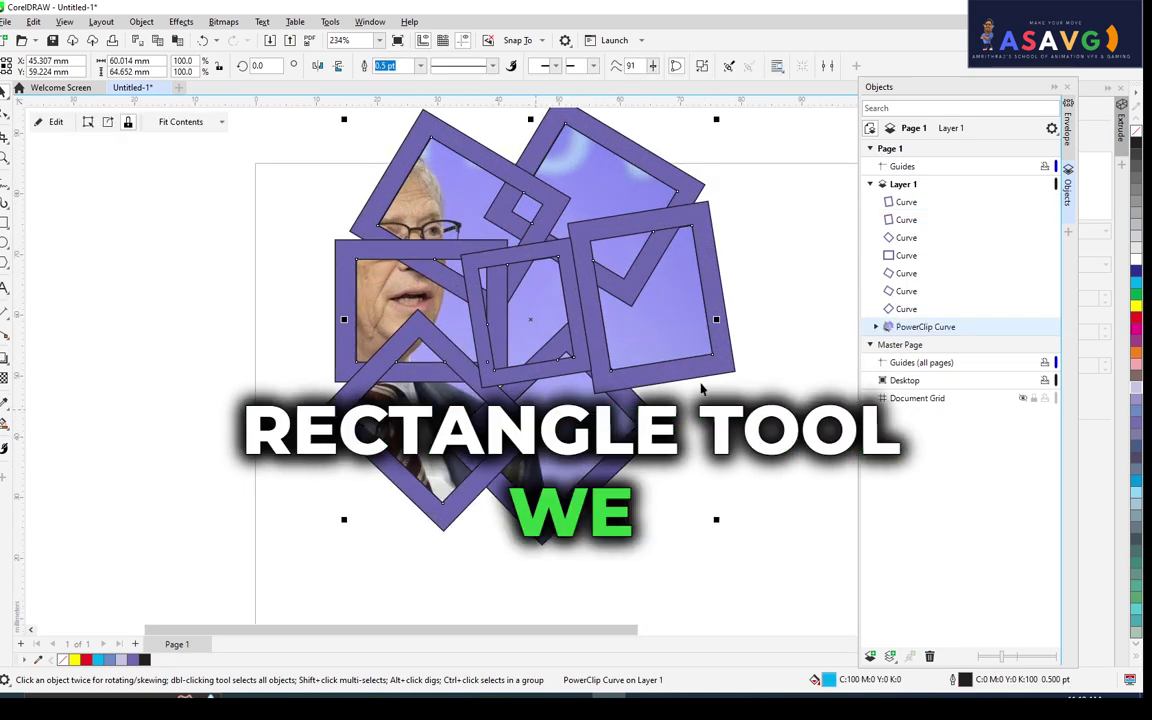
Move the unclipped photo back onto the page and restack it directly above the welded cyan Curve.
{"action": "left_click_drag", "start_coordinate": [378, 222], "coordinate": [546, 255]}
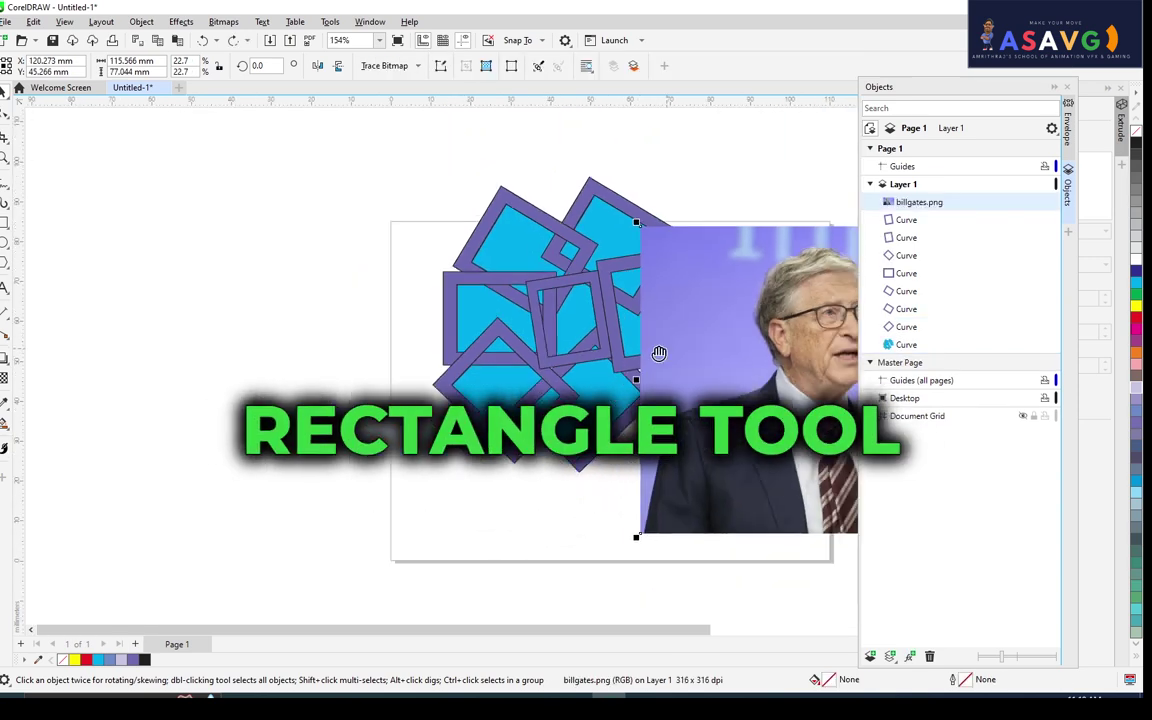
{"action": "left_click_drag", "start_coordinate": [570, 354], "coordinate": [809, 324]}
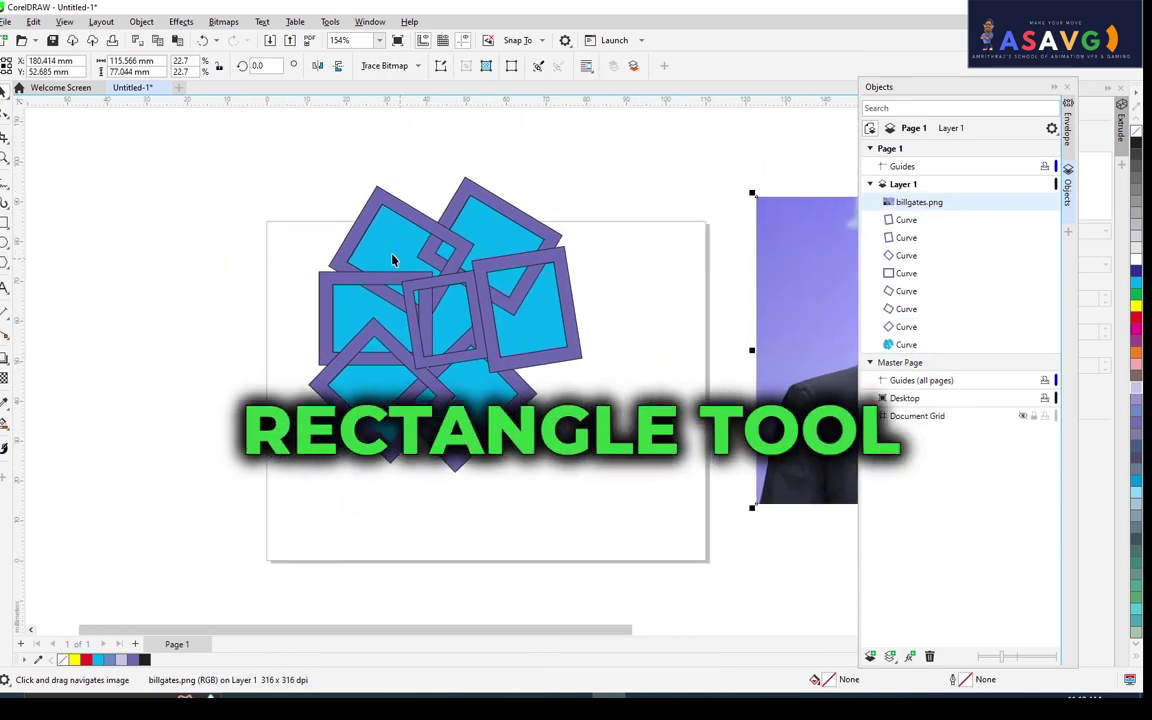
{"action": "left_click", "coordinate": [470, 278]}
{"action": "left_click", "coordinate": [919, 202]}
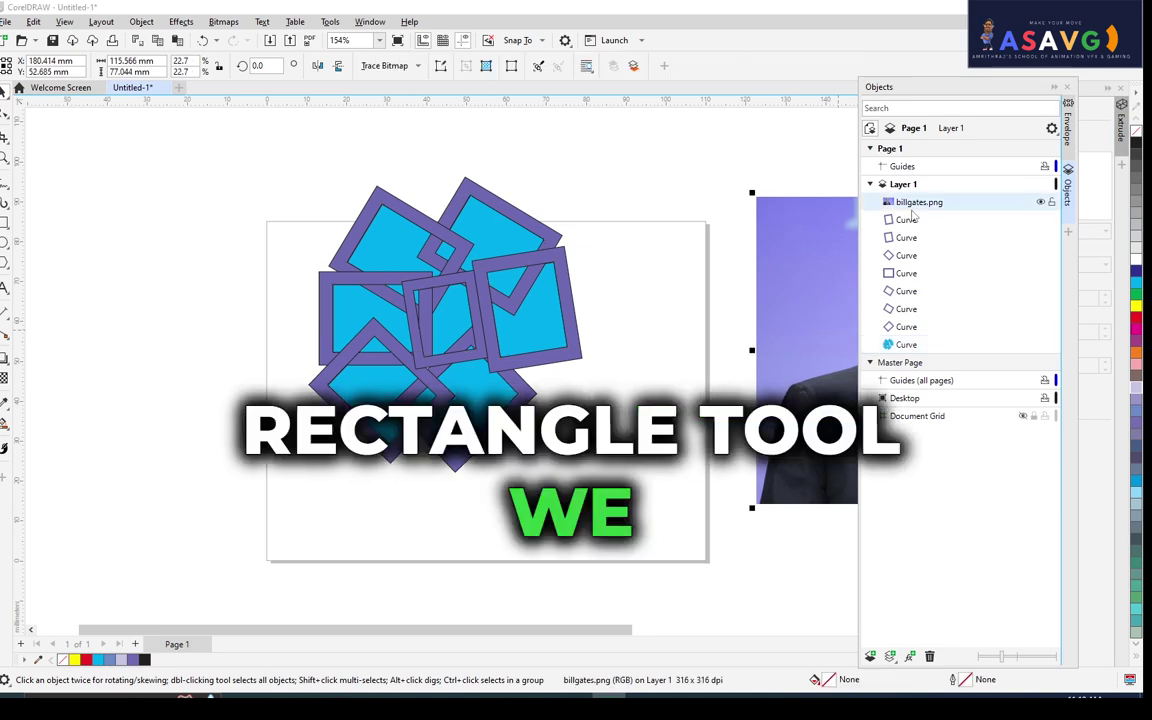
{"action": "left_click_drag", "start_coordinate": [838, 215], "coordinate": [717, 226]}
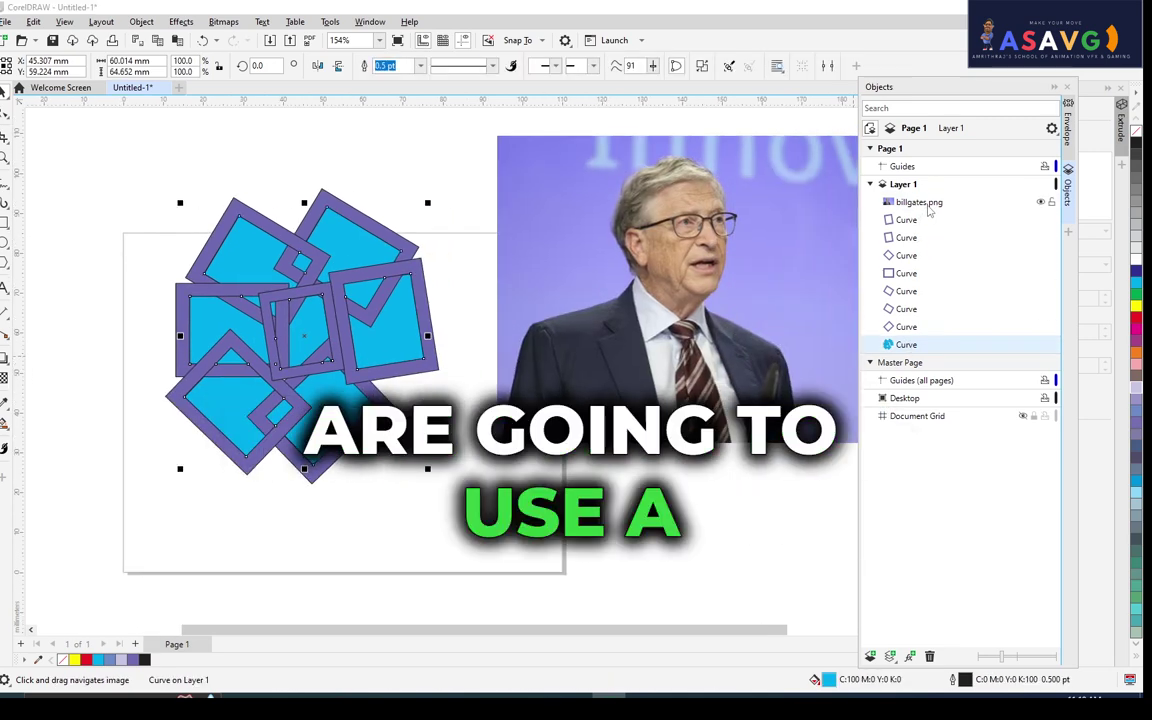
{"action": "left_click_drag", "start_coordinate": [927, 206], "coordinate": [930, 338]}
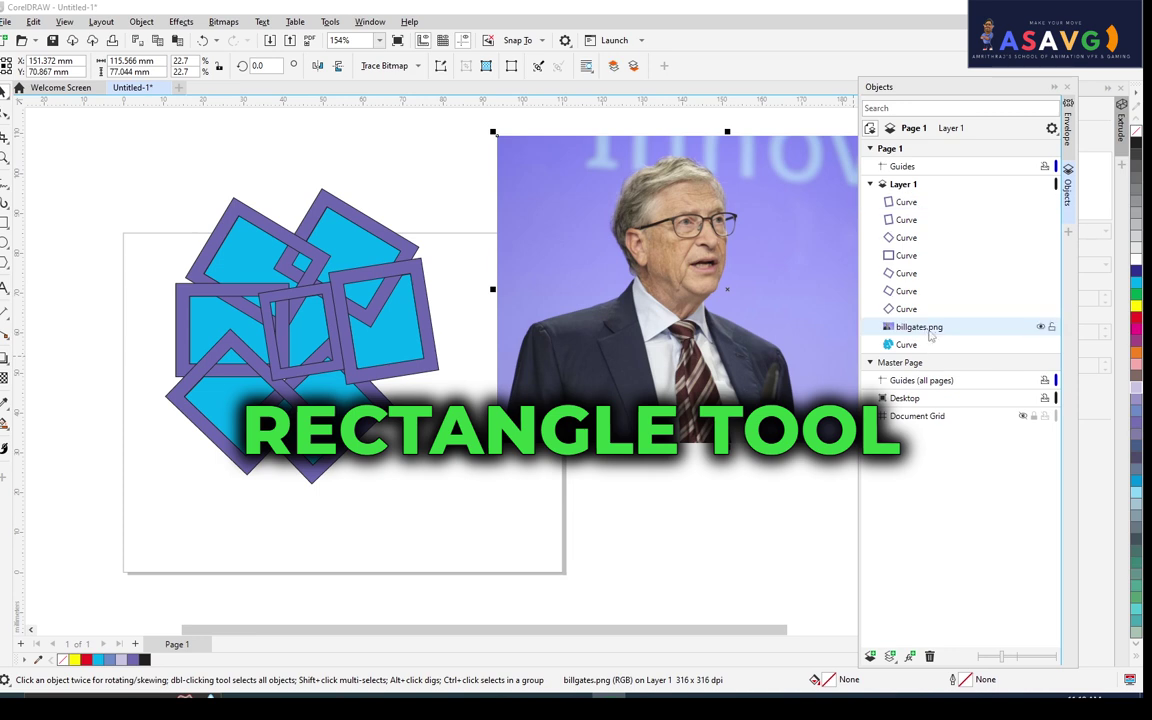
{"action": "mouse_move", "coordinate": [778, 261]}
{"action": "left_mouse_down"}
{"action": "mouse_move", "coordinate": [361, 321]}
{"action": "mouse_move", "coordinate": [362, 346]}
{"action": "left_mouse_up"}
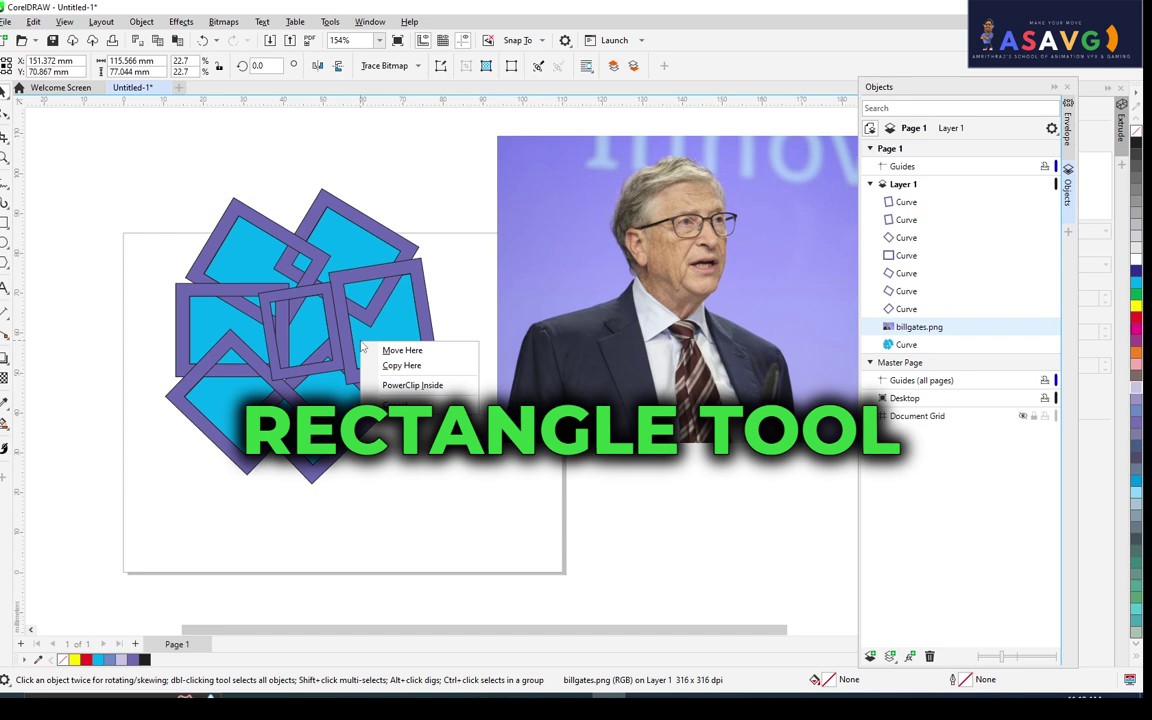
Clip the portrait inside the cyan tiles and try the fit-proportionally, shrink and stretch options.
{"action": "left_click", "coordinate": [421, 390]}
{"action": "scroll", "coordinate": [240, 310], "scroll_direction": "up", "scroll_amount": 2}
{"action": "scroll", "coordinate": [270, 270], "scroll_direction": "up", "scroll_amount": 2}
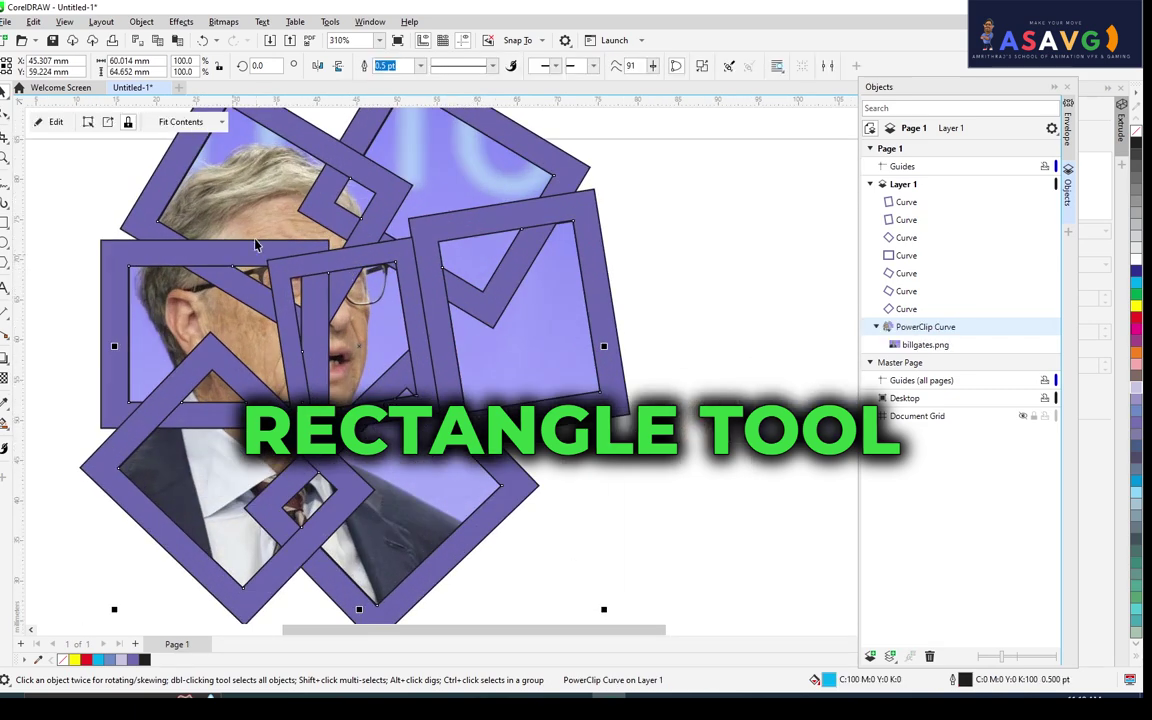
{"action": "scroll", "coordinate": [318, 215], "scroll_direction": "down", "scroll_amount": 2}
{"action": "scroll", "coordinate": [460, 222], "scroll_direction": "left", "scroll_amount": 3}
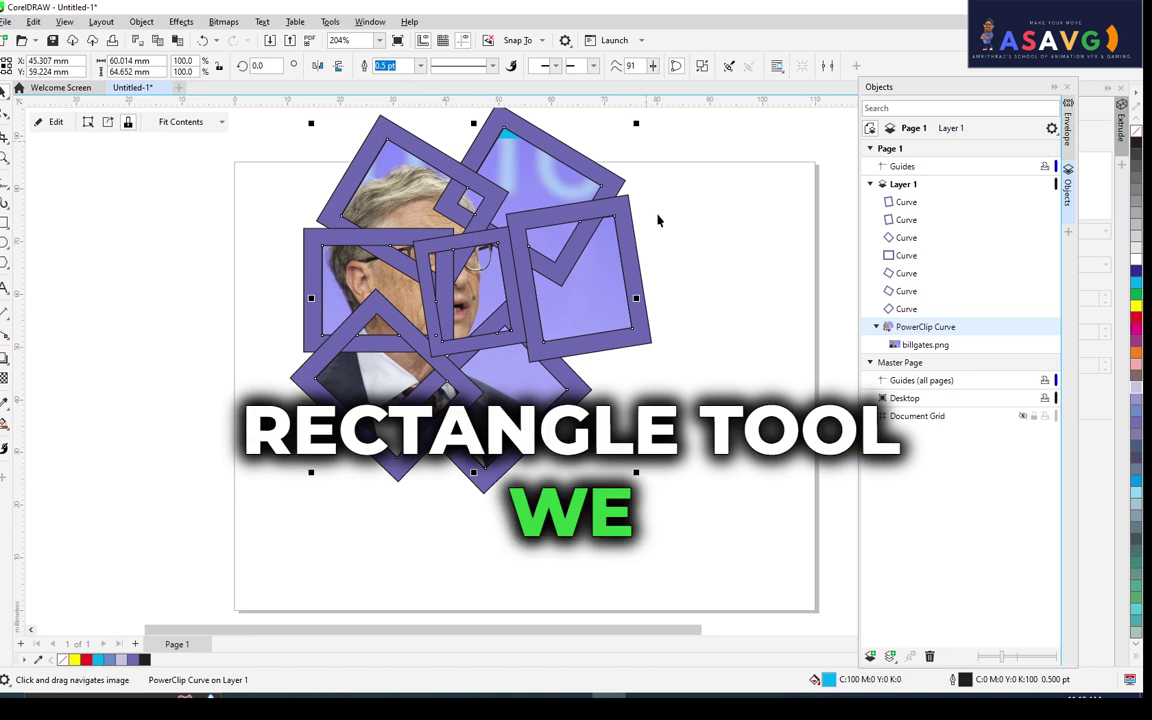
{"action": "scroll", "coordinate": [461, 298], "scroll_direction": "up", "scroll_amount": 2}
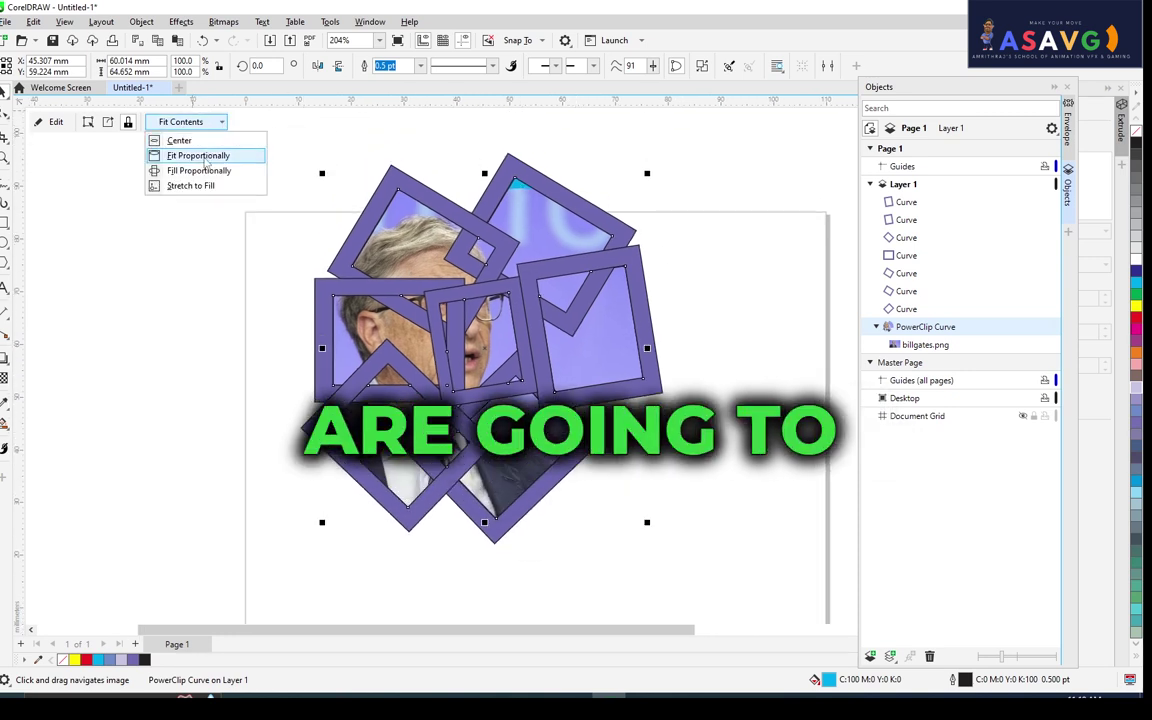
{"action": "left_click", "coordinate": [190, 145]}
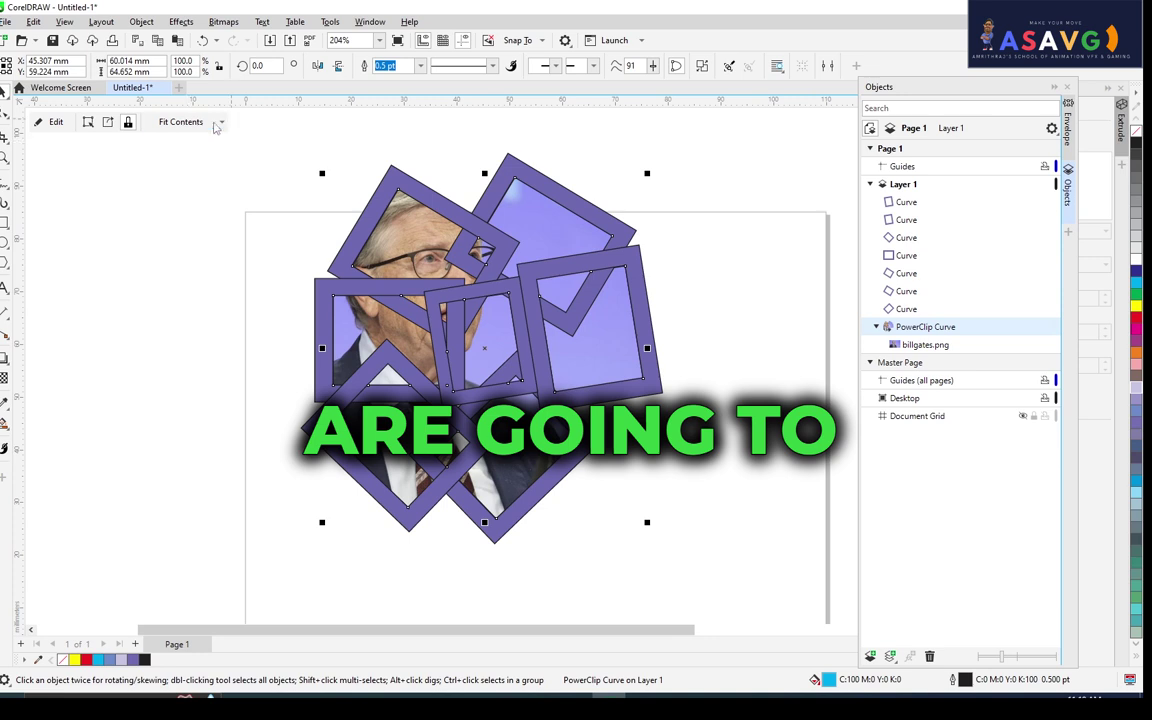
{"action": "left_click", "coordinate": [219, 123]}
{"action": "left_click", "coordinate": [205, 156]}
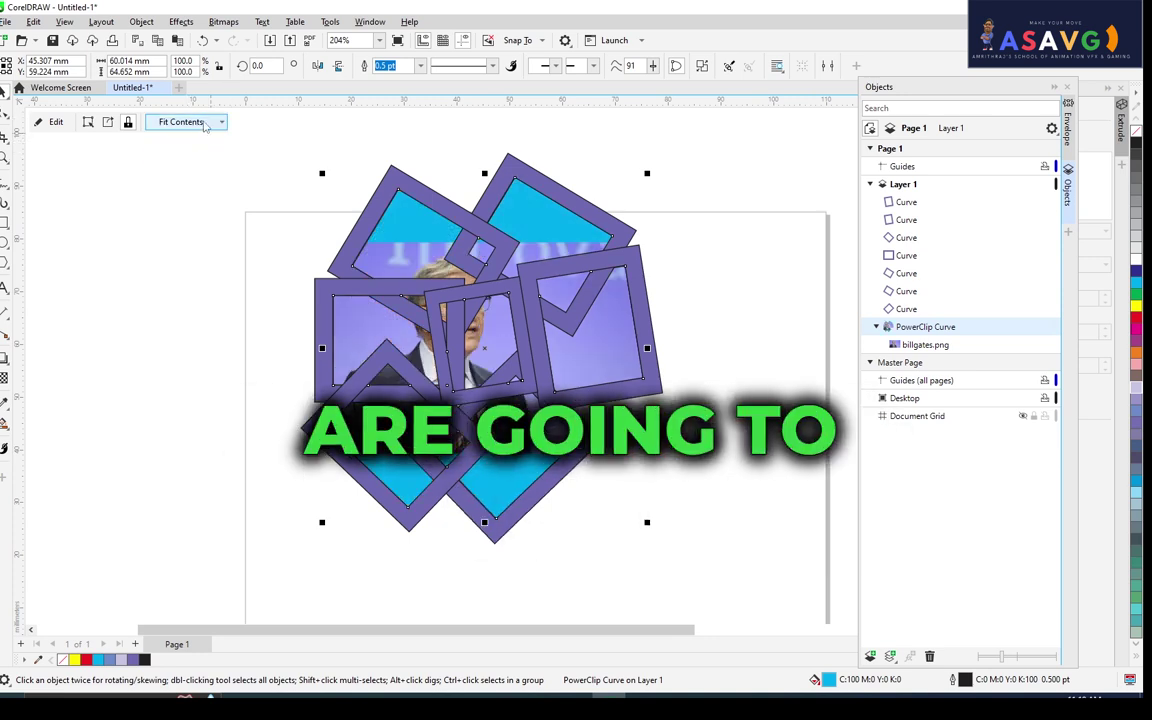
{"action": "left_click", "coordinate": [201, 187]}
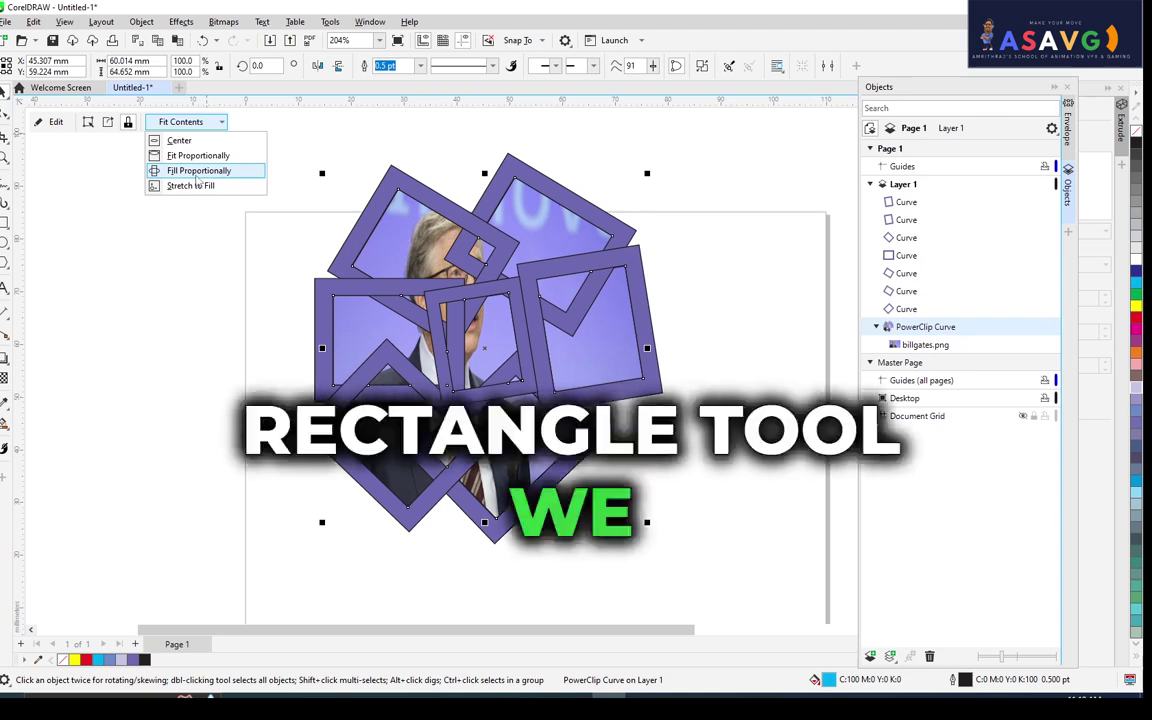
{"action": "left_click", "coordinate": [196, 181]}
Inside the PowerClip, shift and enlarge the portrait, then tilt it to about 338.6°.
{"action": "left_click", "coordinate": [50, 121]}
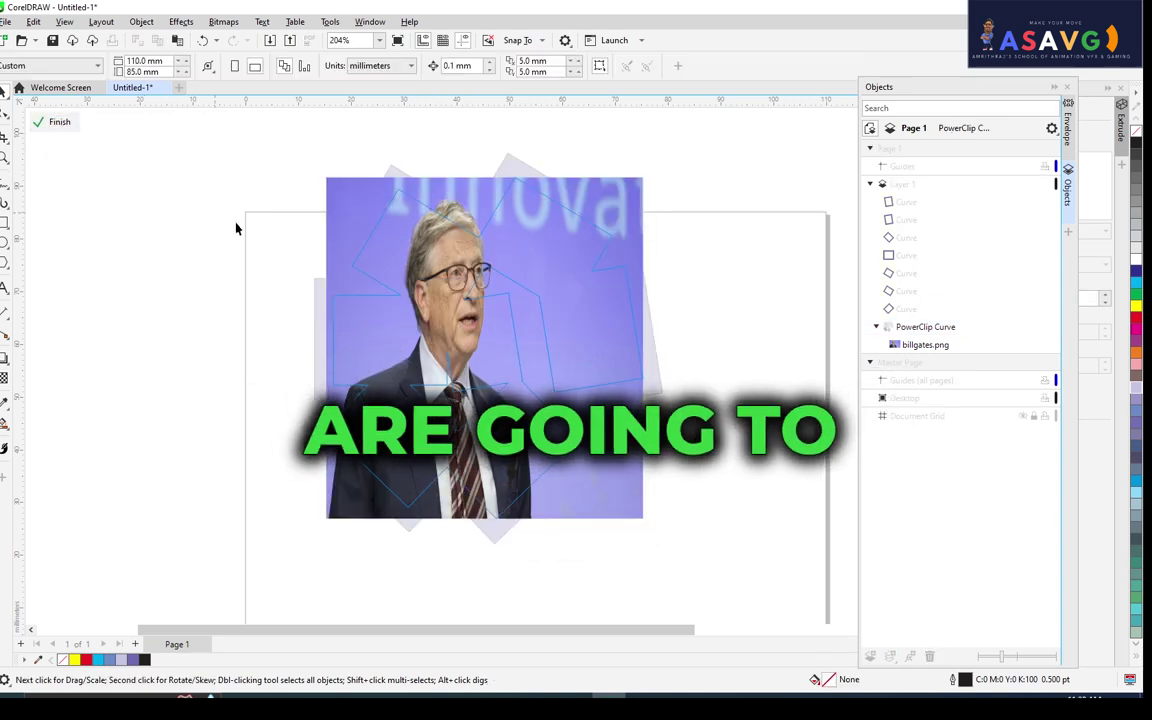
{"action": "left_click_drag", "start_coordinate": [447, 358], "coordinate": [432, 341]}
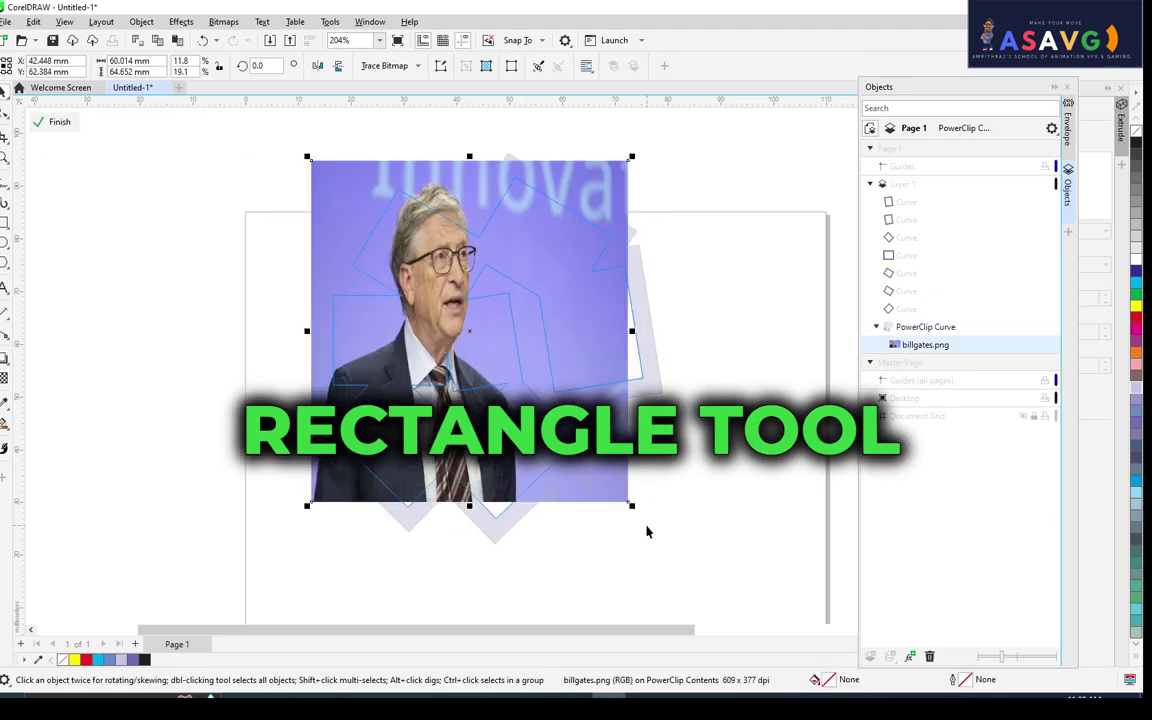
{"action": "mouse_move", "coordinate": [632, 507]}
{"action": "left_mouse_down"}
{"action": "mouse_move", "coordinate": [818, 604]}
{"action": "mouse_move", "coordinate": [753, 617]}
{"action": "left_mouse_up"}
{"action": "left_click", "coordinate": [686, 150]}
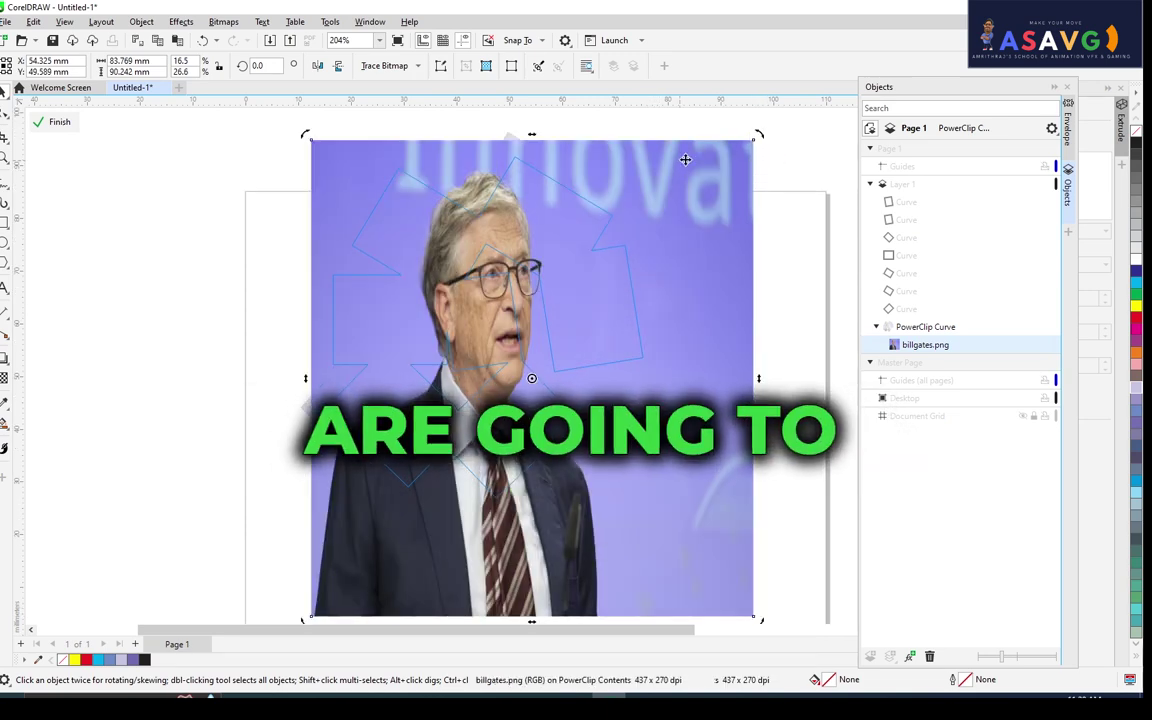
{"action": "left_click_drag", "start_coordinate": [762, 132], "coordinate": [700, 290]}
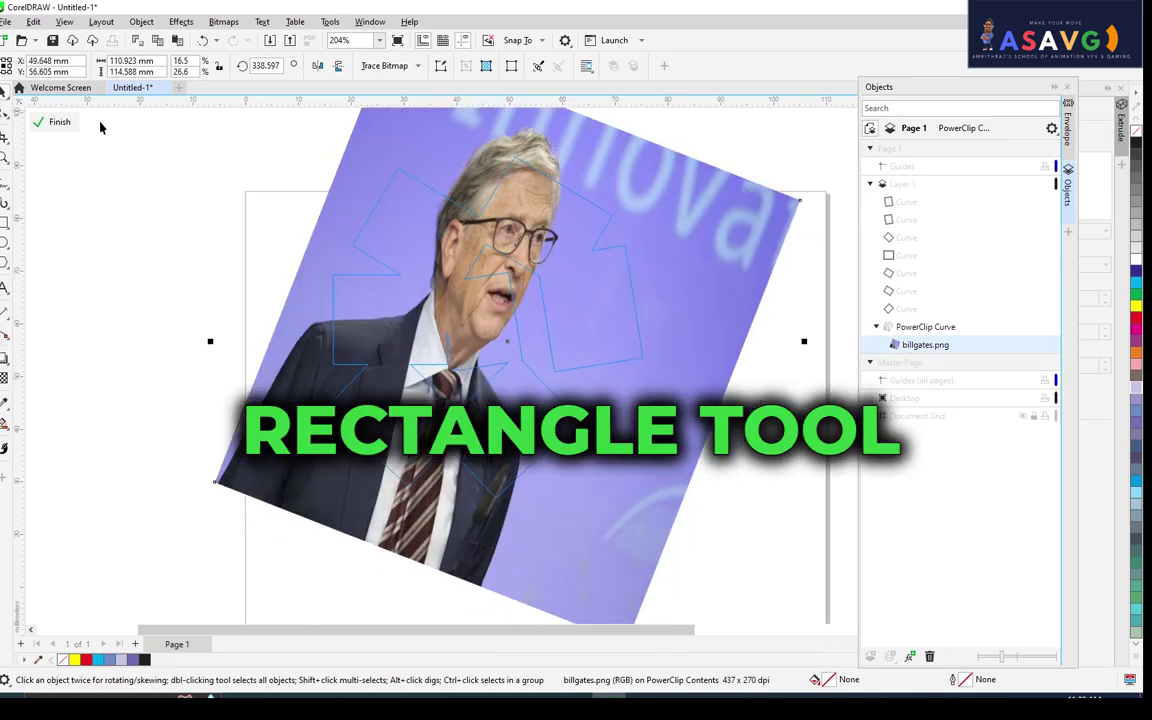
{"action": "left_click", "coordinate": [58, 124]}
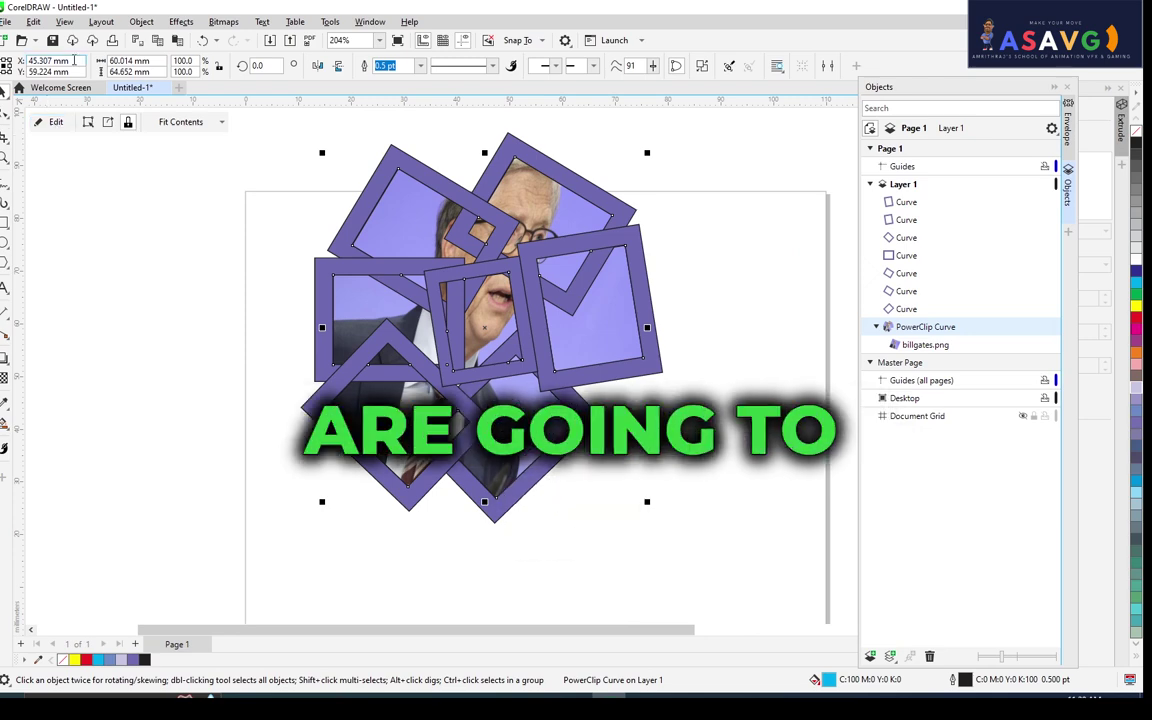
Open the frames' PowerClip contents and delete the portrait bitmap, leaving cyan tiles.
{"action": "scroll", "coordinate": [578, 240], "scroll_direction": "up", "scroll_amount": 1}
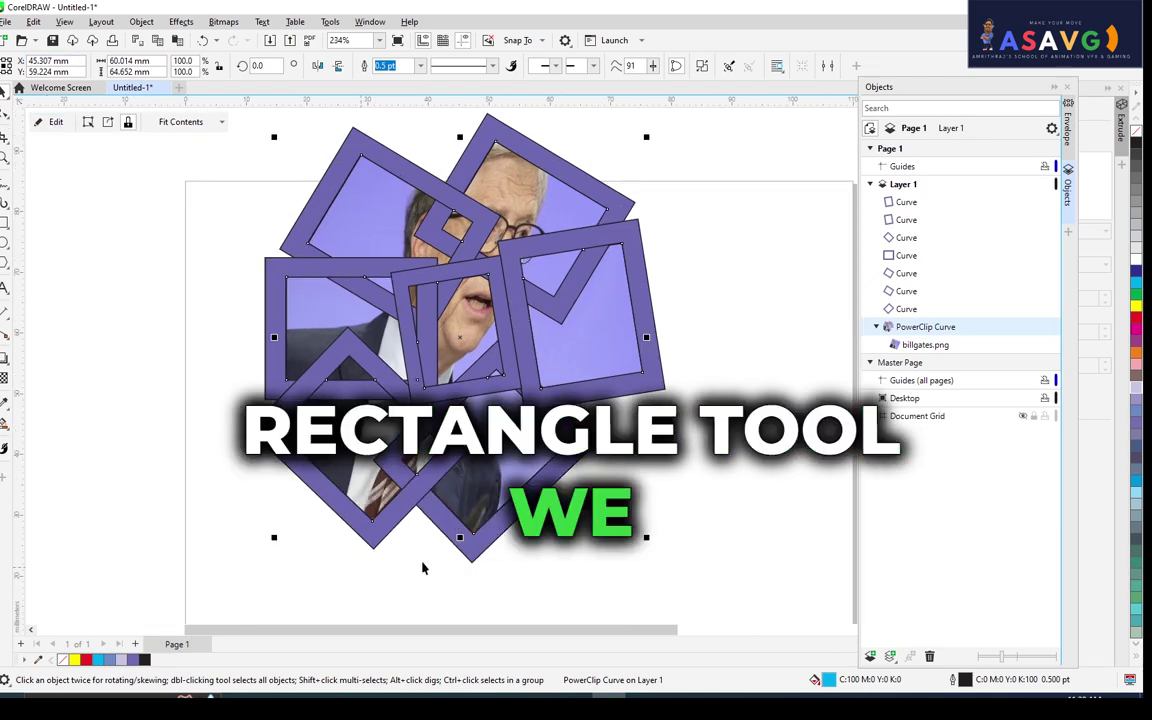
{"action": "left_click_drag", "start_coordinate": [620, 398], "coordinate": [580, 285]}
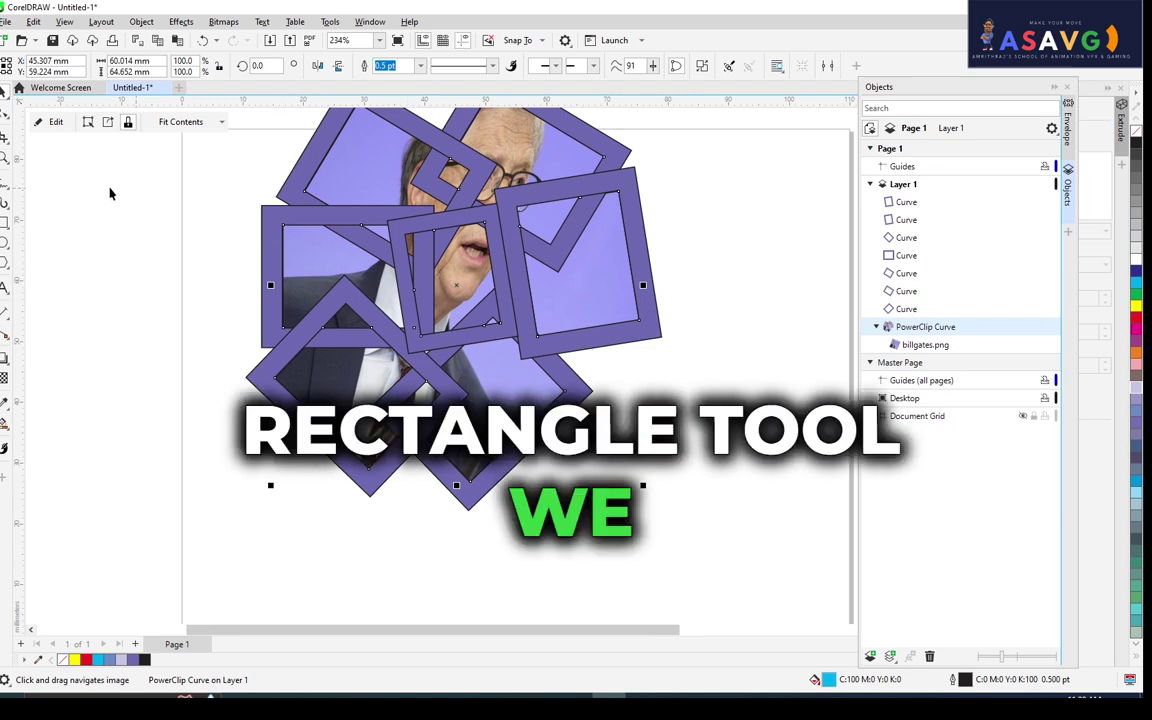
{"action": "left_click", "coordinate": [55, 121]}
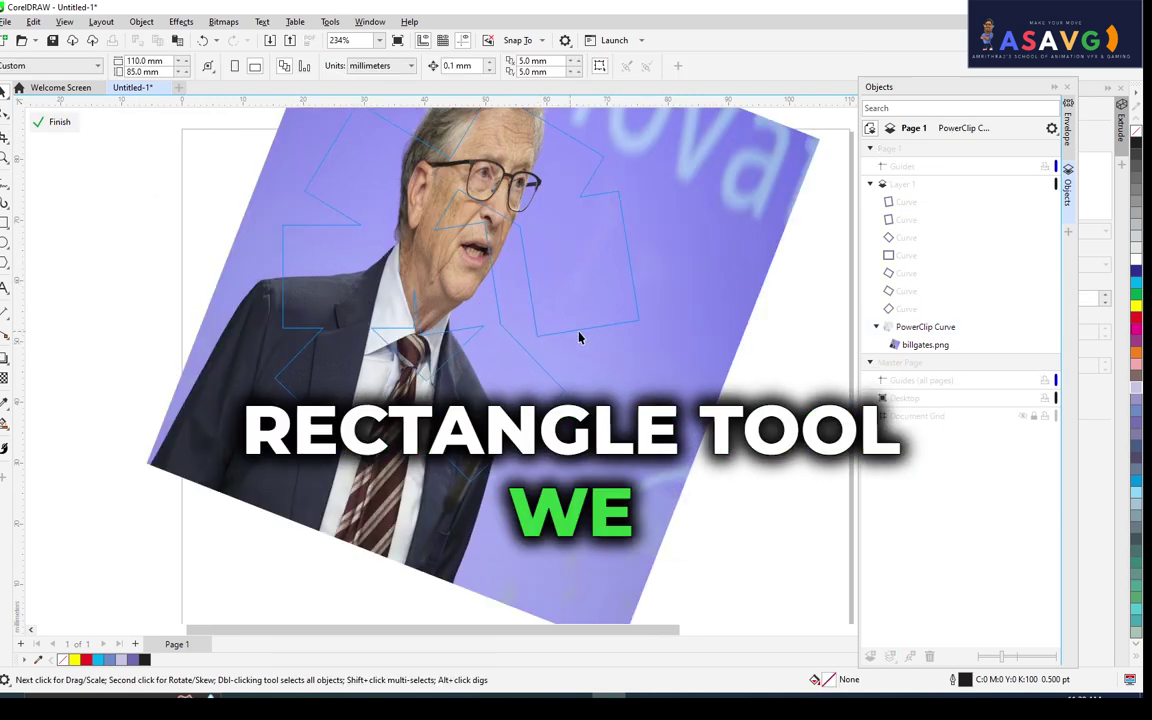
{"action": "key", "text": "Delete"}
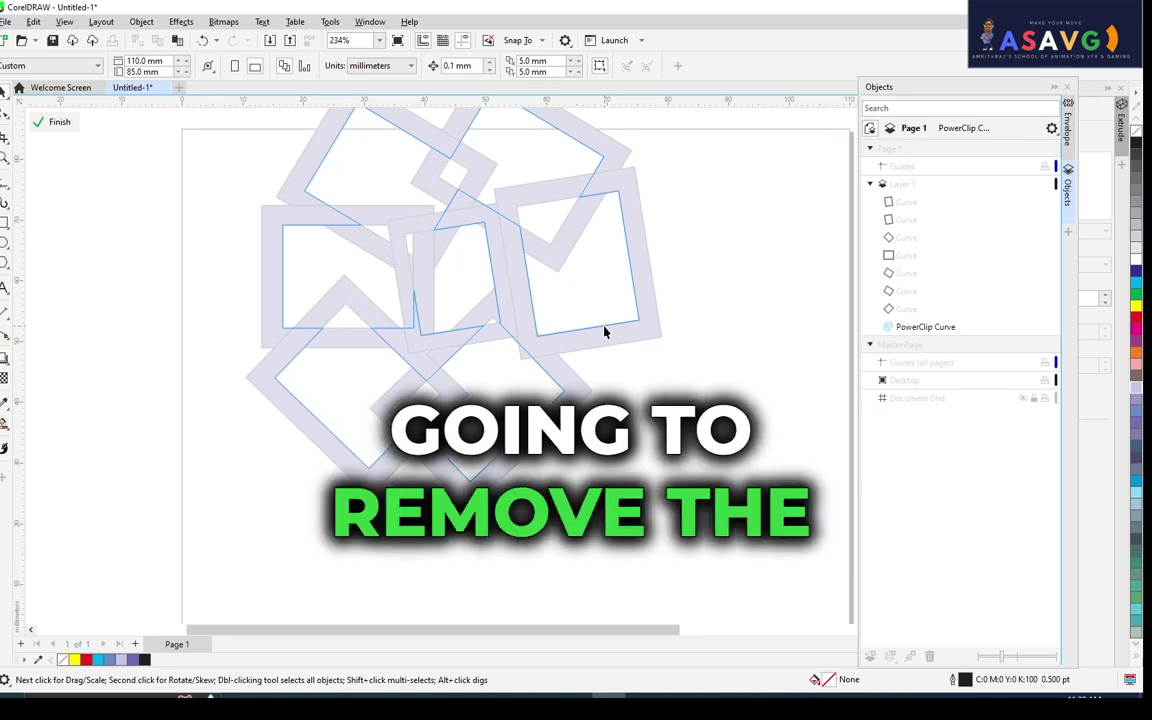
{"action": "left_click", "coordinate": [55, 121]}
{"action": "scroll", "coordinate": [670, 478], "scroll_direction": "down", "scroll_amount": 1}
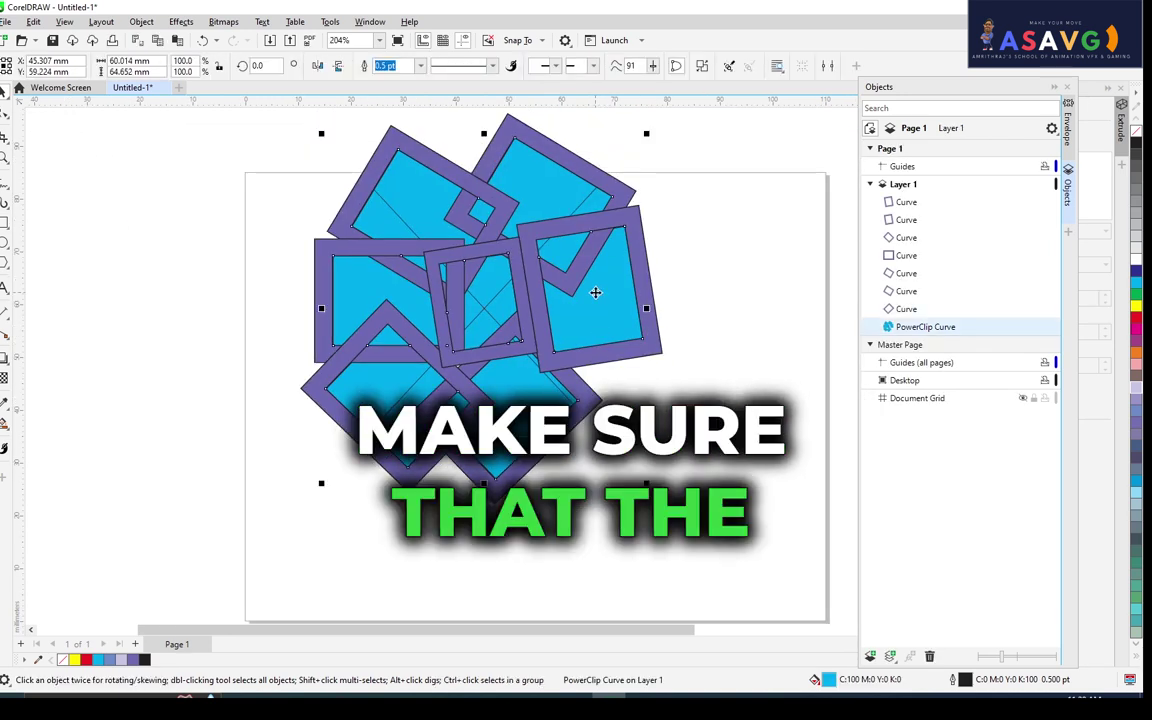
{"action": "left_click", "coordinate": [541, 195]}
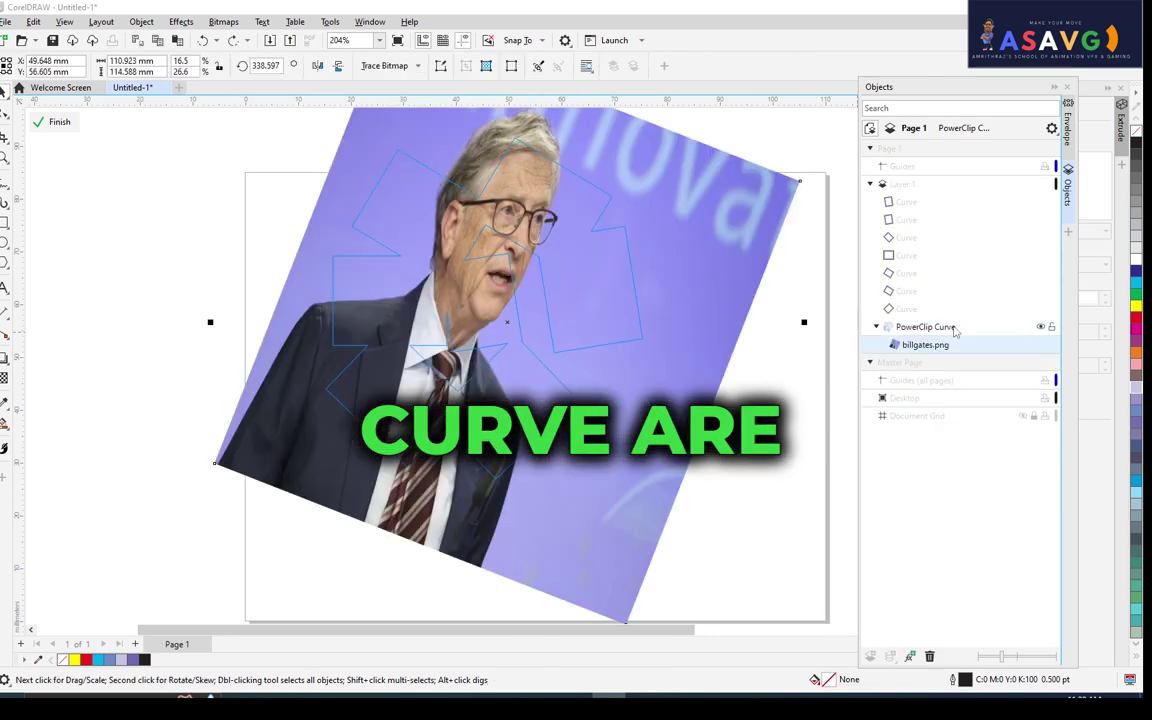
{"action": "left_click", "coordinate": [925, 344]}
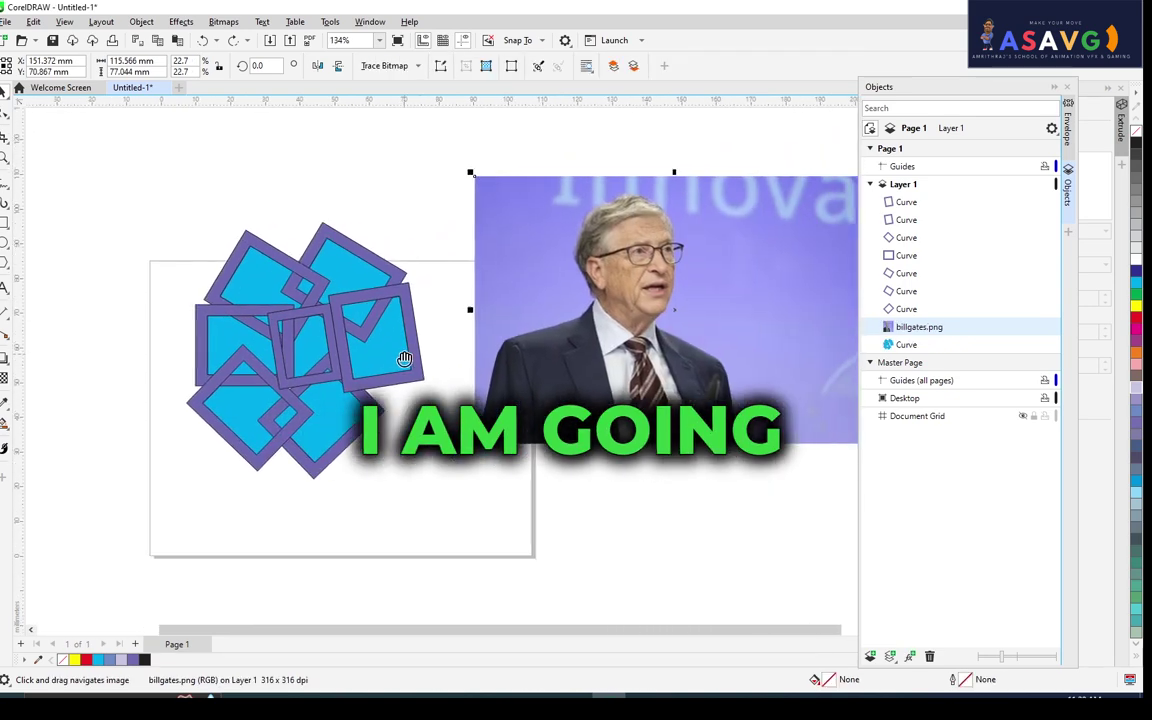
{"action": "key", "text": "Delete"}
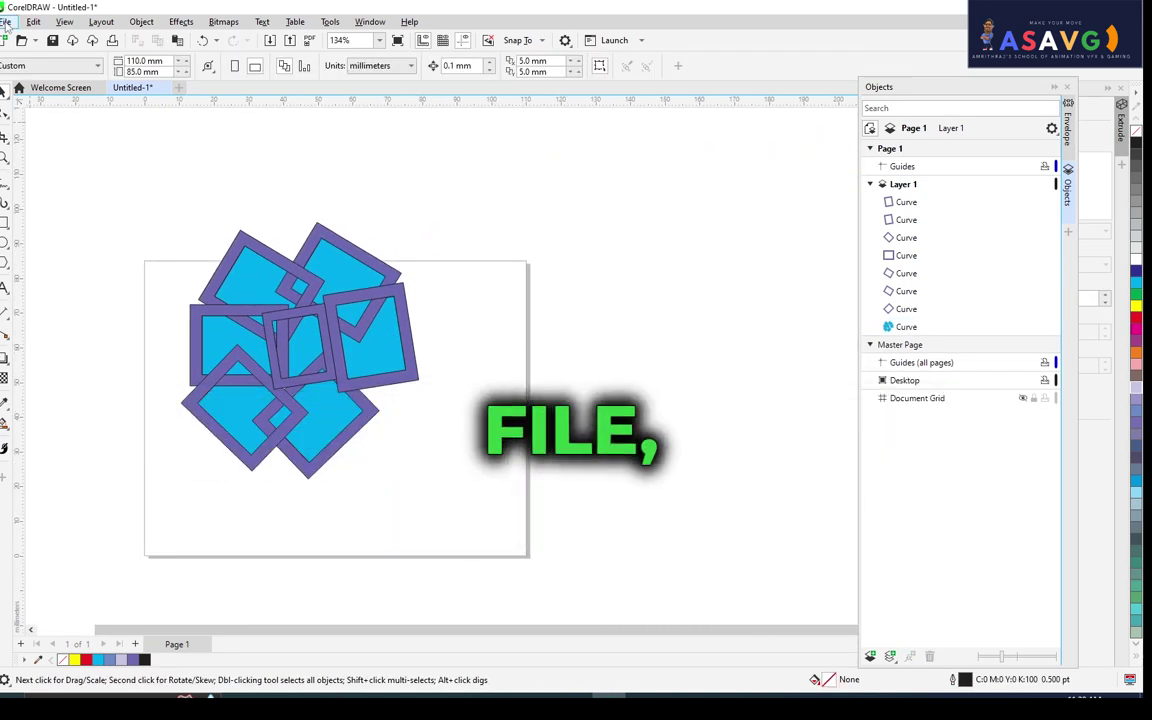
Import the business magazine cover and PowerClip it inside the frames.
{"action": "left_click", "coordinate": [6, 22]}
{"action": "left_click", "coordinate": [20, 249]}
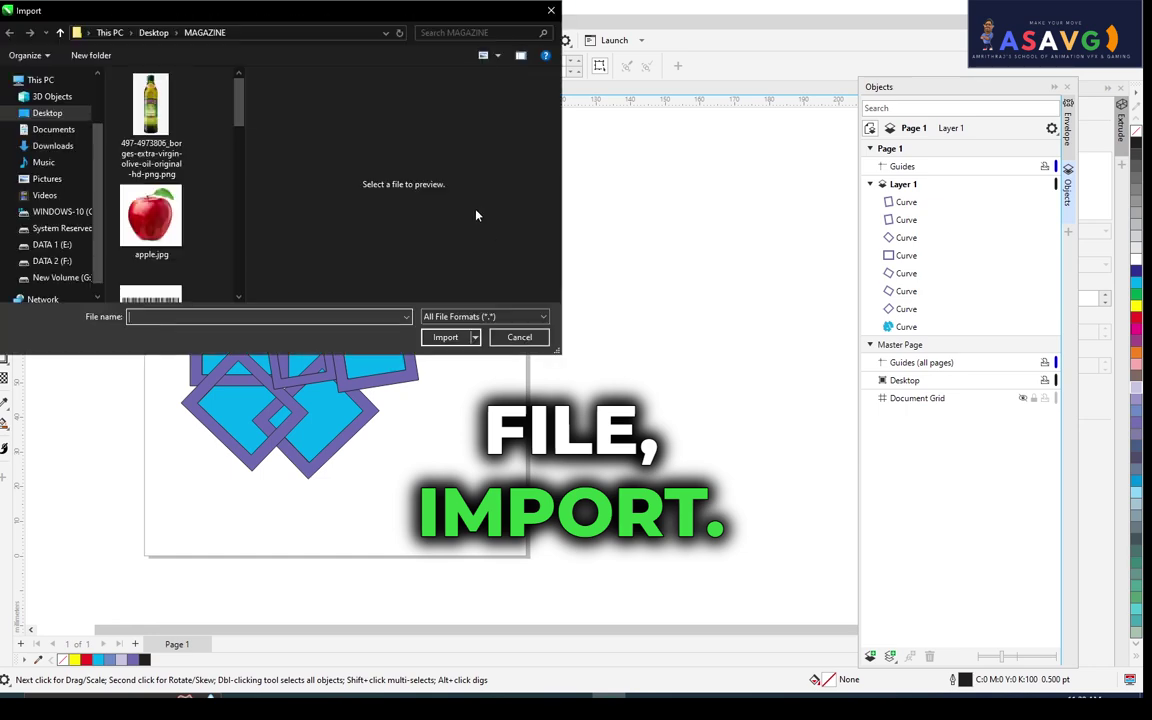
{"action": "left_click", "coordinate": [442, 337]}
{"action": "left_click_drag", "start_coordinate": [516, 186], "coordinate": [780, 553]}
{"action": "left_click_drag", "start_coordinate": [653, 386], "coordinate": [735, 370]}
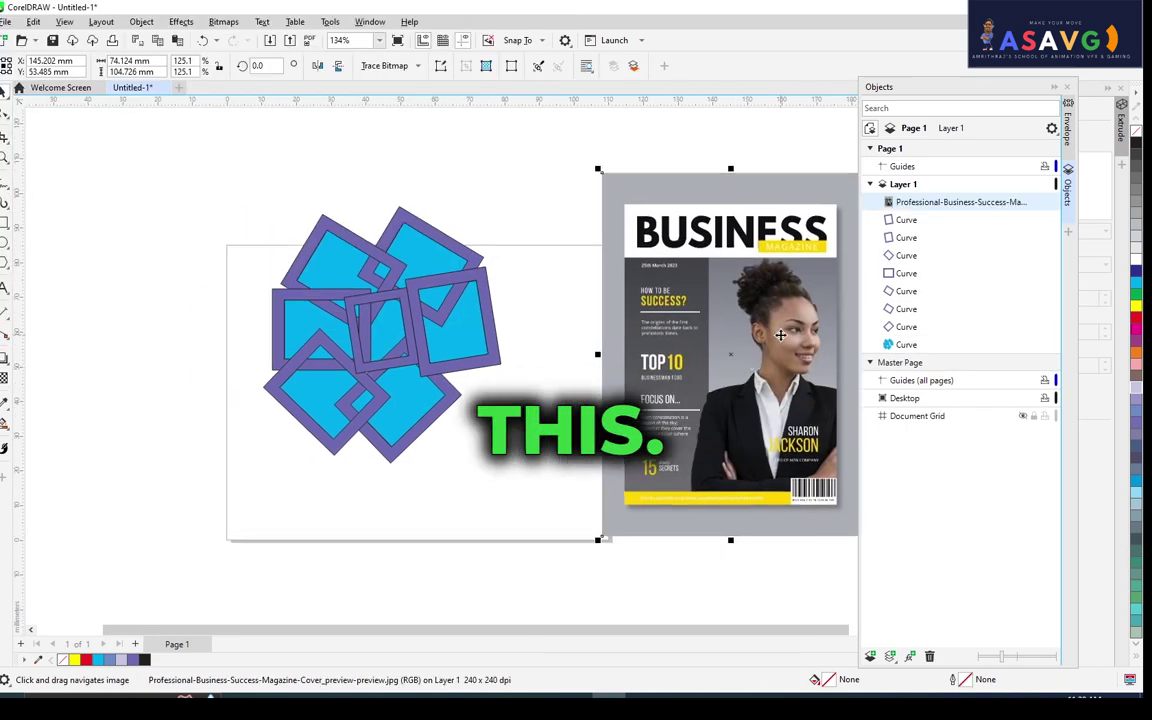
{"action": "left_click_drag", "start_coordinate": [780, 335], "coordinate": [440, 331]}
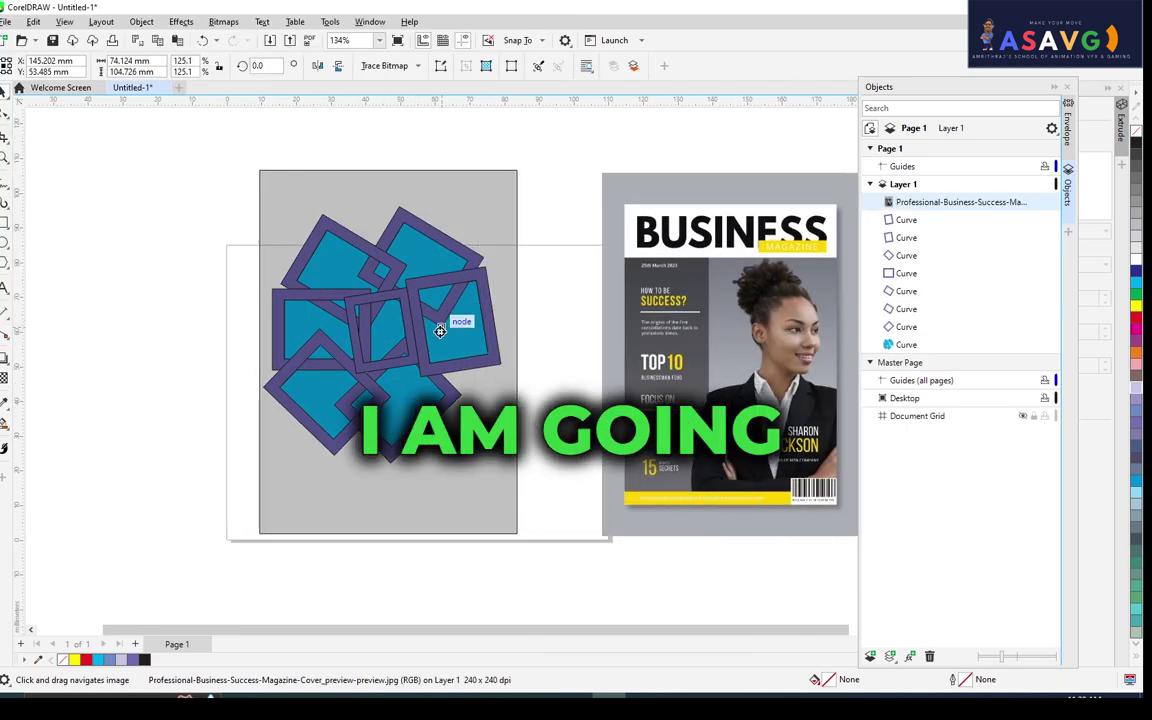
{"action": "left_click", "coordinate": [490, 378]}
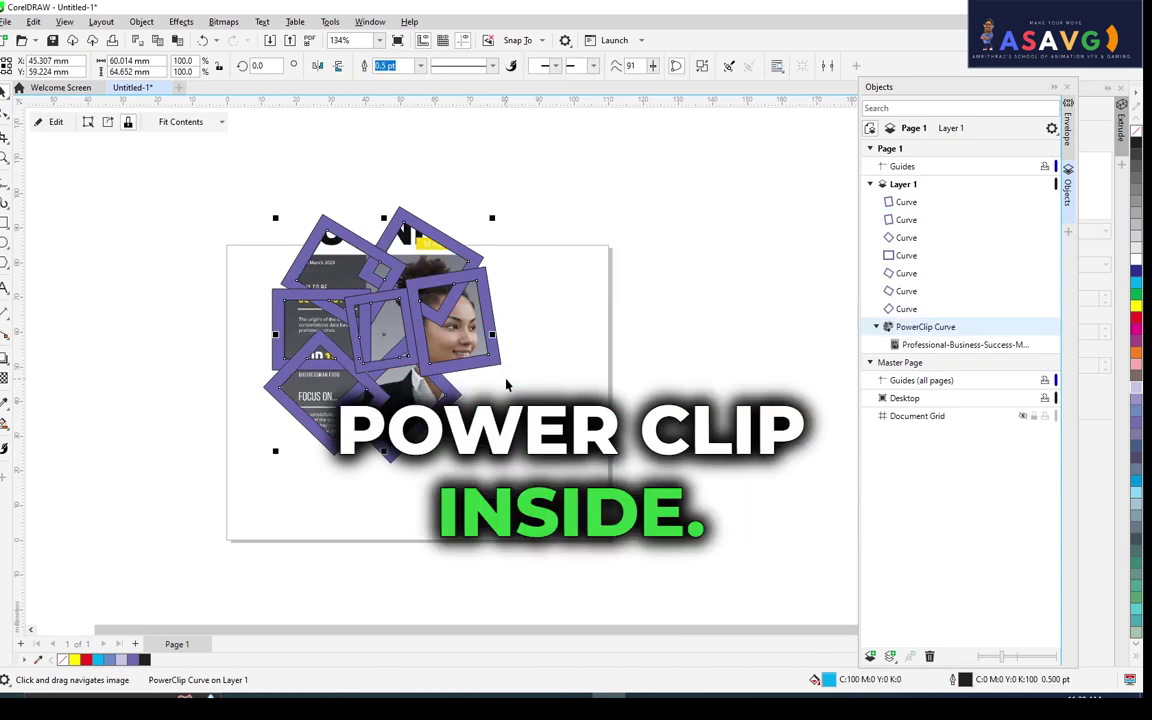
Zoom in on the clipped collage, deselect, and nudge one purple frame.
{"action": "scroll", "coordinate": [506, 384], "scroll_direction": "up", "scroll_amount": 3}
{"action": "left_click_drag", "start_coordinate": [414, 176], "coordinate": [560, 76]}
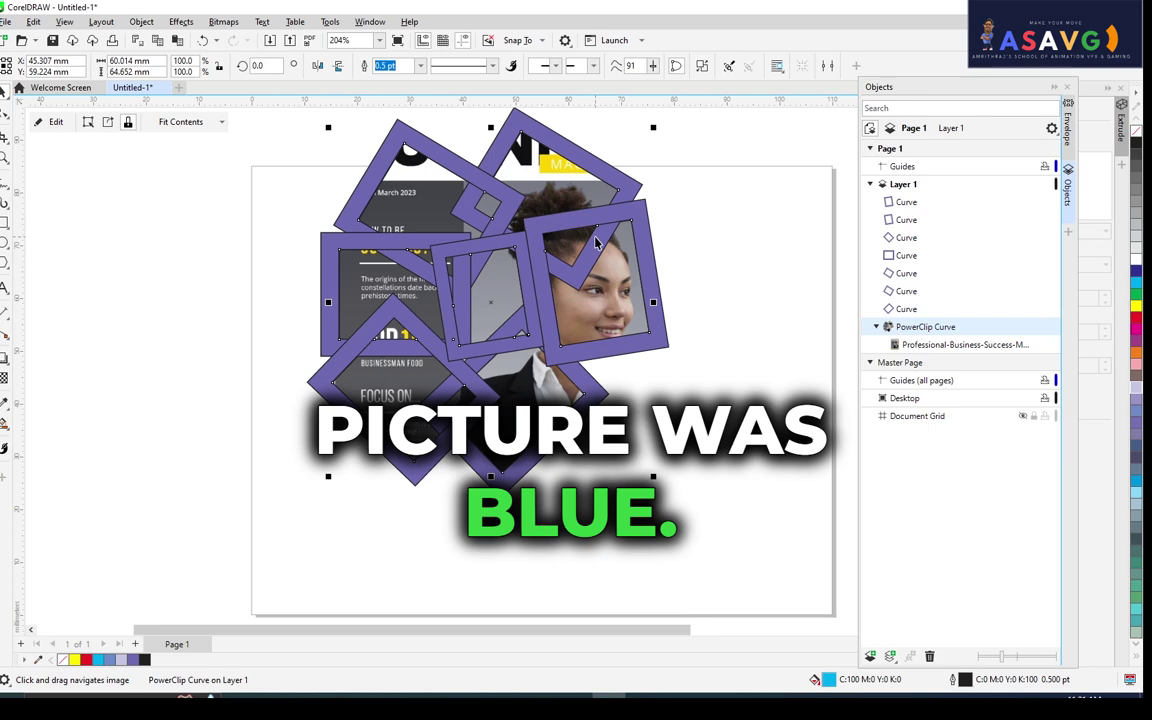
{"action": "key", "text": "Escape"}
{"action": "scroll", "coordinate": [420, 255], "scroll_direction": "up", "scroll_amount": 1}
{"action": "scroll", "coordinate": [420, 255], "scroll_direction": "right", "scroll_amount": 1}
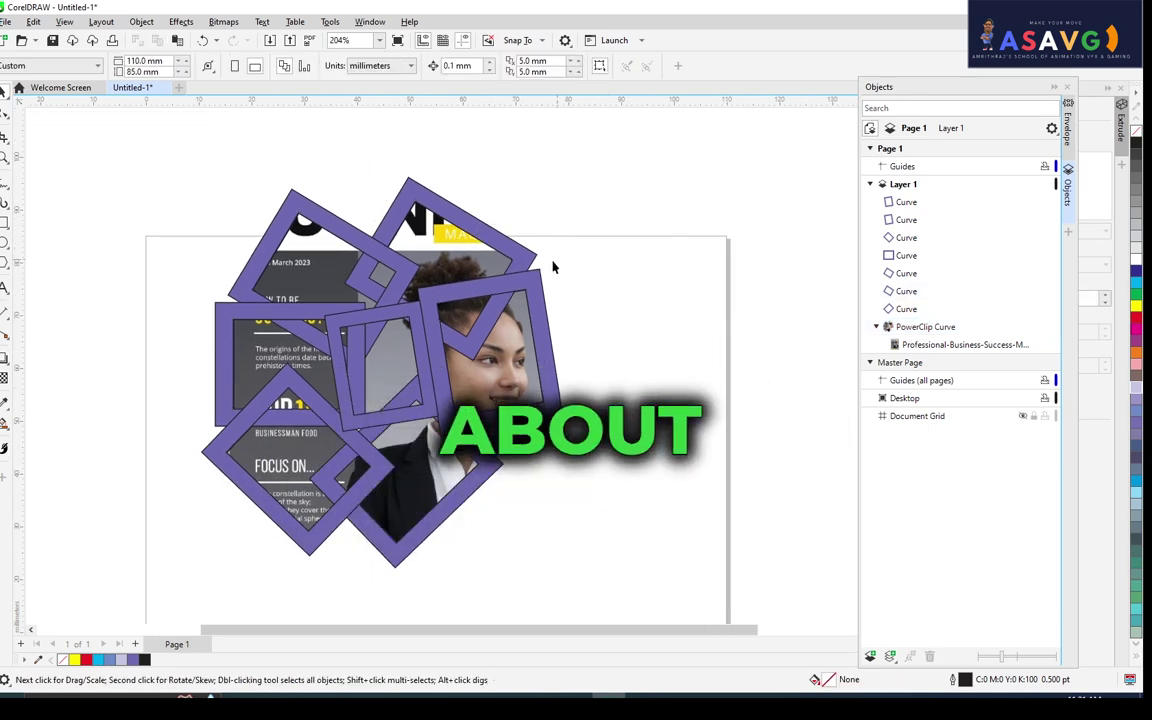
{"action": "mouse_move", "coordinate": [468, 290]}
{"action": "left_mouse_down"}
{"action": "mouse_move", "coordinate": [550, 258]}
{"action": "mouse_move", "coordinate": [468, 286]}
{"action": "left_mouse_up"}
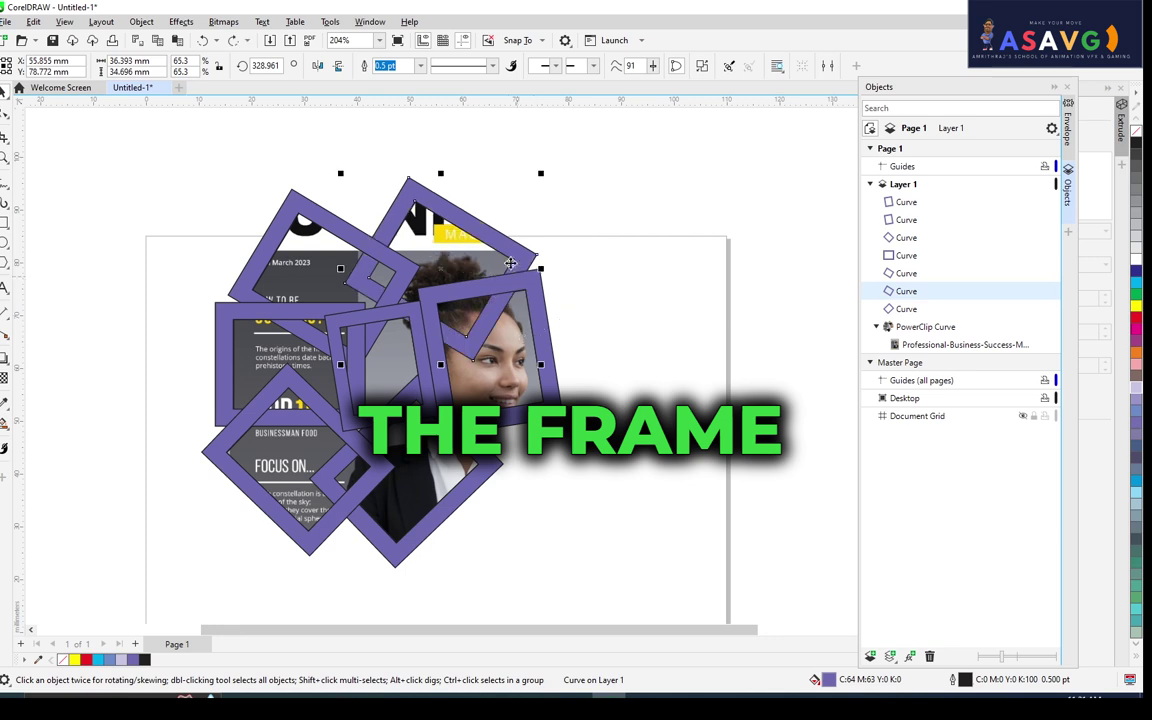
Colour one frame cyan, the face frame orange and the lower diamond teal, then select everything.
{"action": "left_click", "coordinate": [468, 286]}
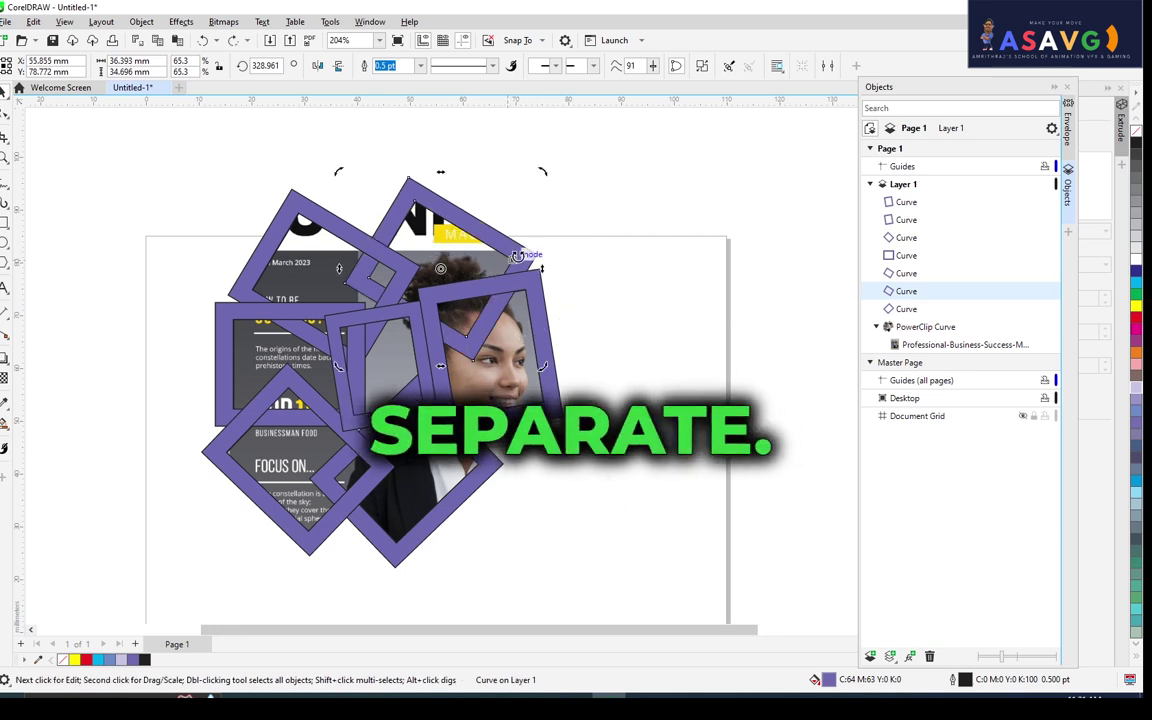
{"action": "left_click", "coordinate": [1143, 334]}
{"action": "left_click_drag", "start_coordinate": [433, 331], "coordinate": [485, 310]}
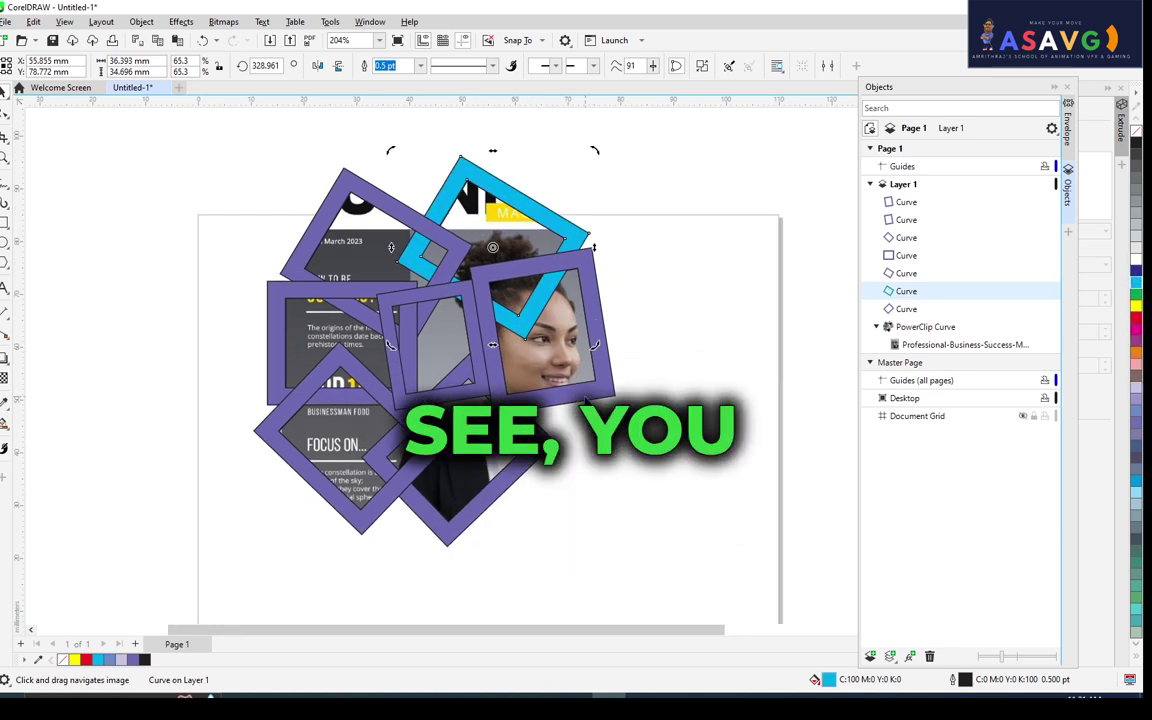
{"action": "left_click", "coordinate": [585, 398]}
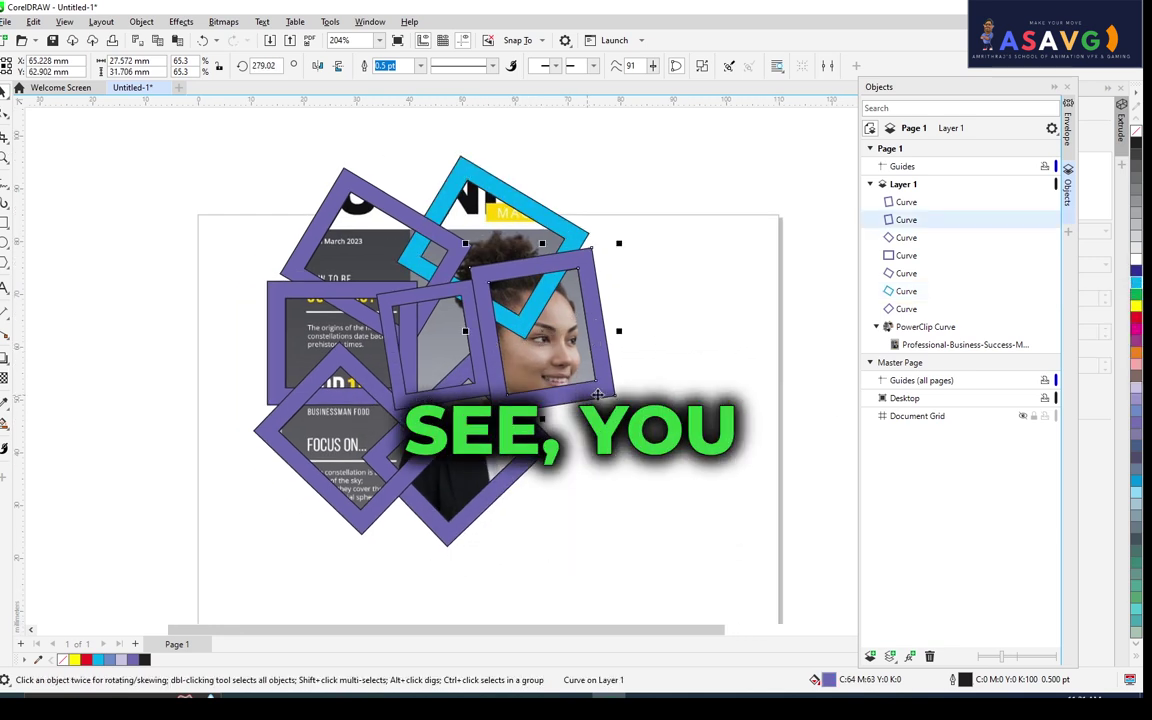
{"action": "left_click", "coordinate": [1136, 358]}
{"action": "left_click", "coordinate": [528, 481]}
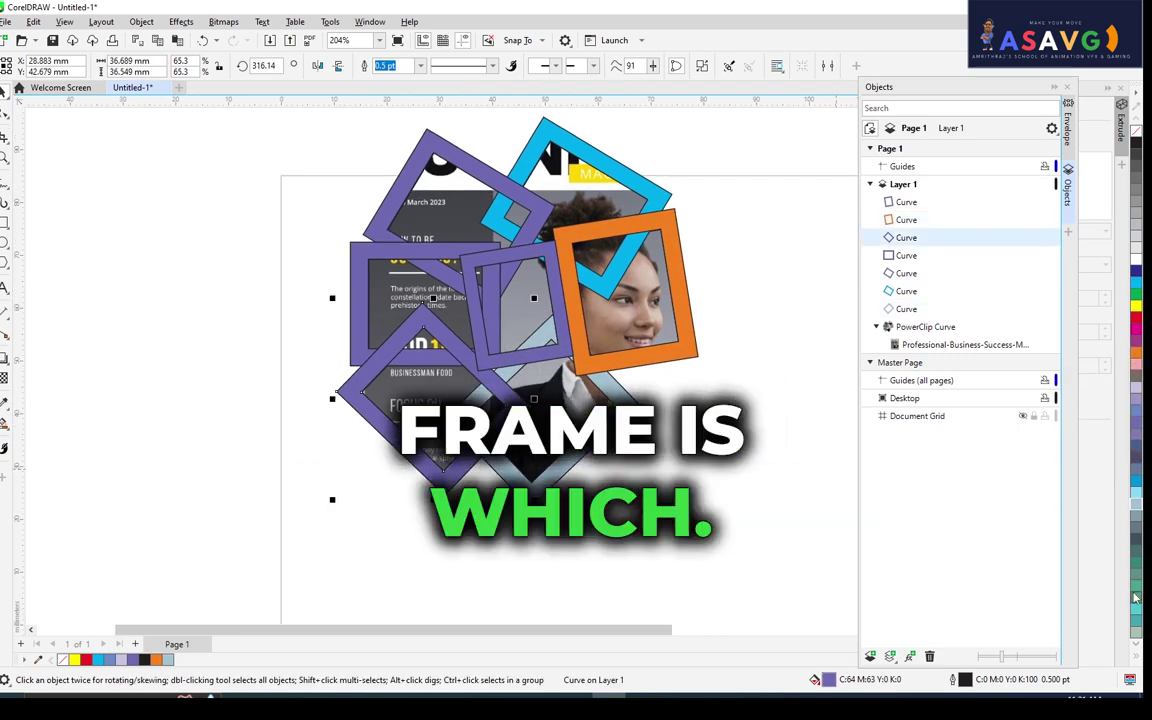
{"action": "left_click", "coordinate": [1136, 585]}
{"action": "left_click_drag", "start_coordinate": [351, 519], "coordinate": [387, 511]}
{"action": "scroll", "coordinate": [387, 511], "scroll_direction": "down", "scroll_amount": 2}
{"action": "left_click_drag", "start_coordinate": [280, 144], "coordinate": [690, 500]}
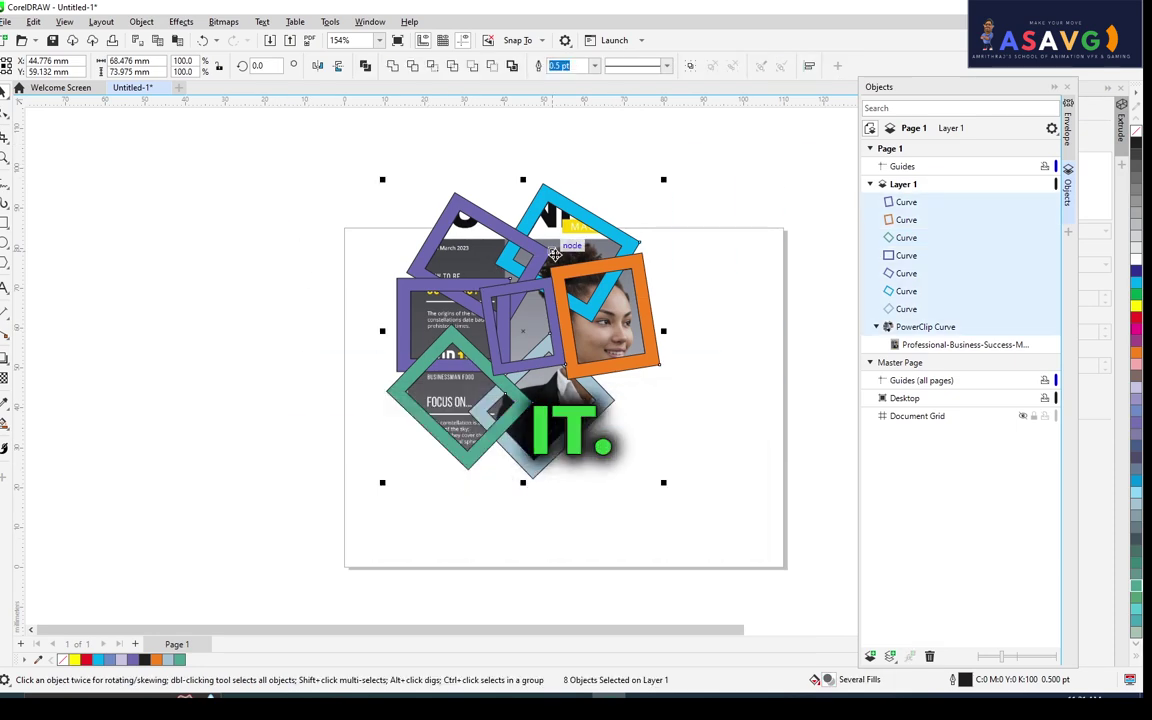
Group the eight frames, move the group lower right and tilt it to about 4.97°.
{"action": "key", "text": "ctrl+g"}
{"action": "mouse_move", "coordinate": [533, 368]}
{"action": "left_mouse_down"}
{"action": "mouse_move", "coordinate": [698, 555]}
{"action": "mouse_move", "coordinate": [662, 500]}
{"action": "left_mouse_up"}
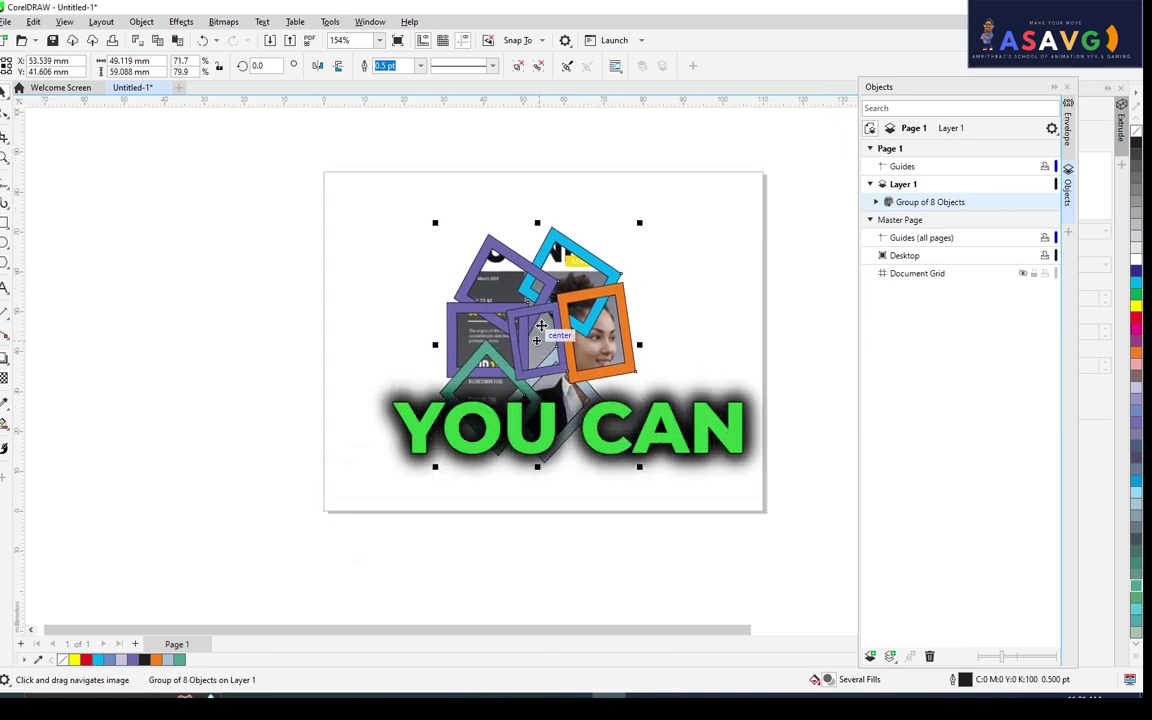
{"action": "left_click", "coordinate": [541, 325]}
{"action": "mouse_move", "coordinate": [650, 217]}
{"action": "left_mouse_down"}
{"action": "mouse_move", "coordinate": [690, 276]}
{"action": "mouse_move", "coordinate": [648, 226]}
{"action": "left_mouse_up"}
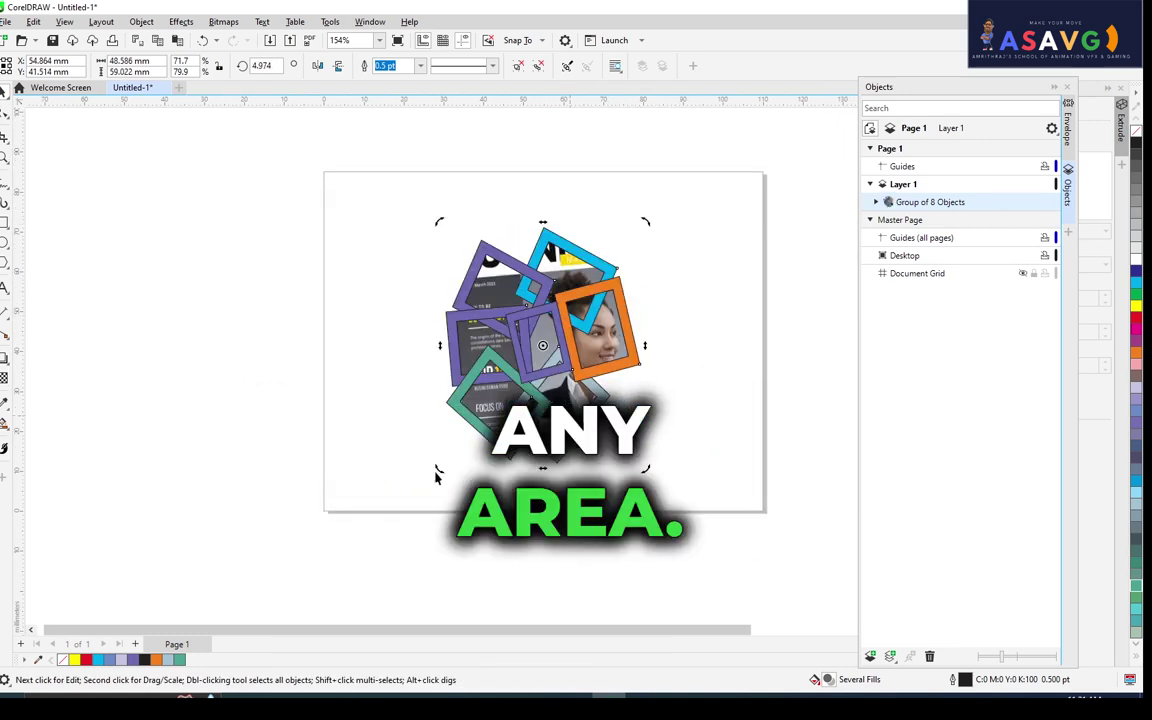
Give the grouped collage a soft drop shadow.
{"action": "left_click", "coordinate": [4, 358]}
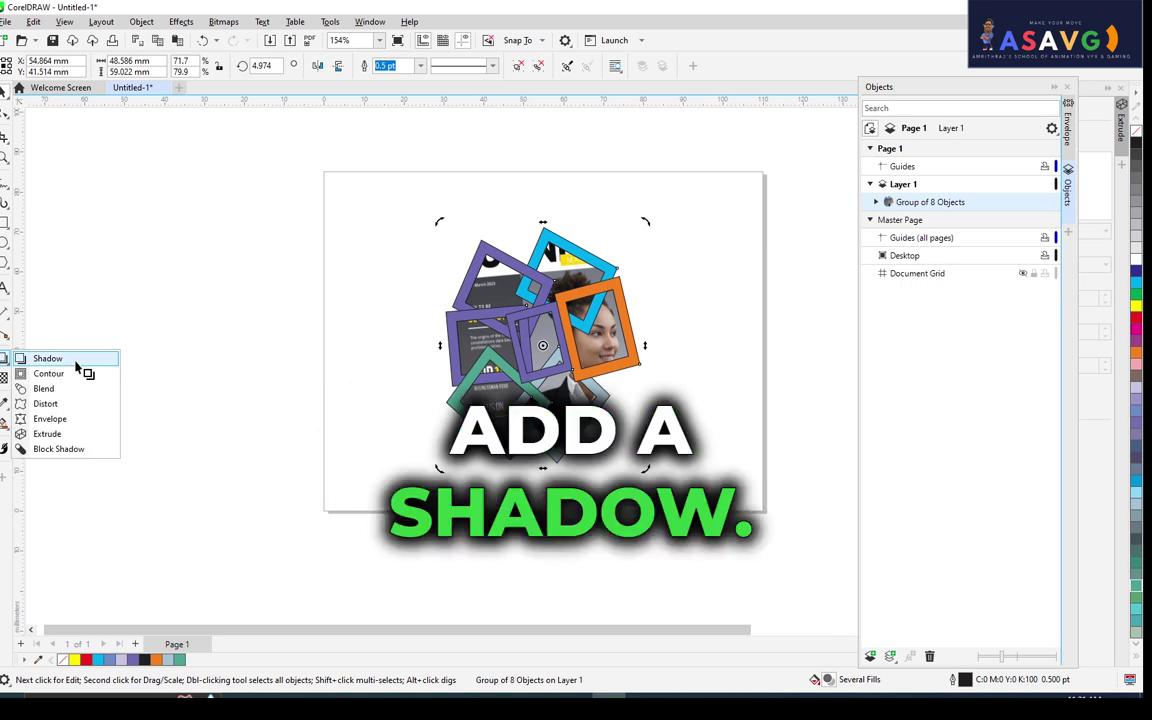
{"action": "left_click", "coordinate": [48, 357]}
{"action": "left_click_drag", "start_coordinate": [525, 355], "coordinate": [651, 351]}
{"action": "scroll", "coordinate": [578, 392], "scroll_direction": "up", "scroll_amount": 2}
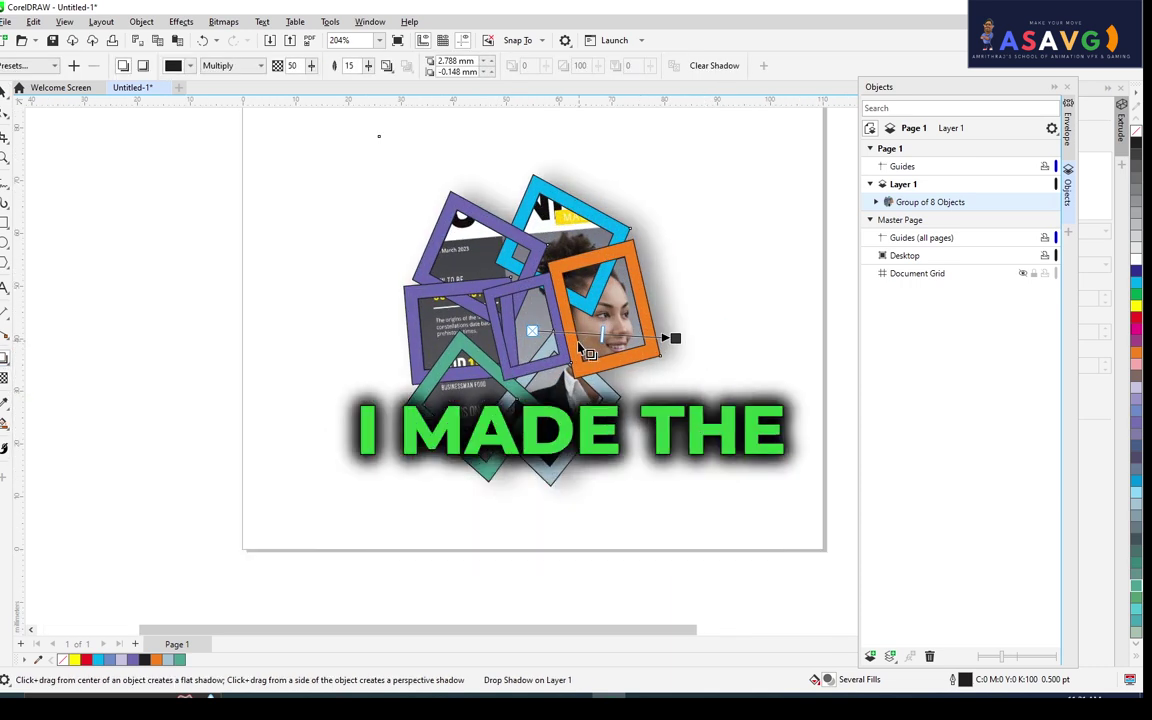
{"action": "scroll", "coordinate": [617, 337], "scroll_direction": "down", "scroll_amount": 2}
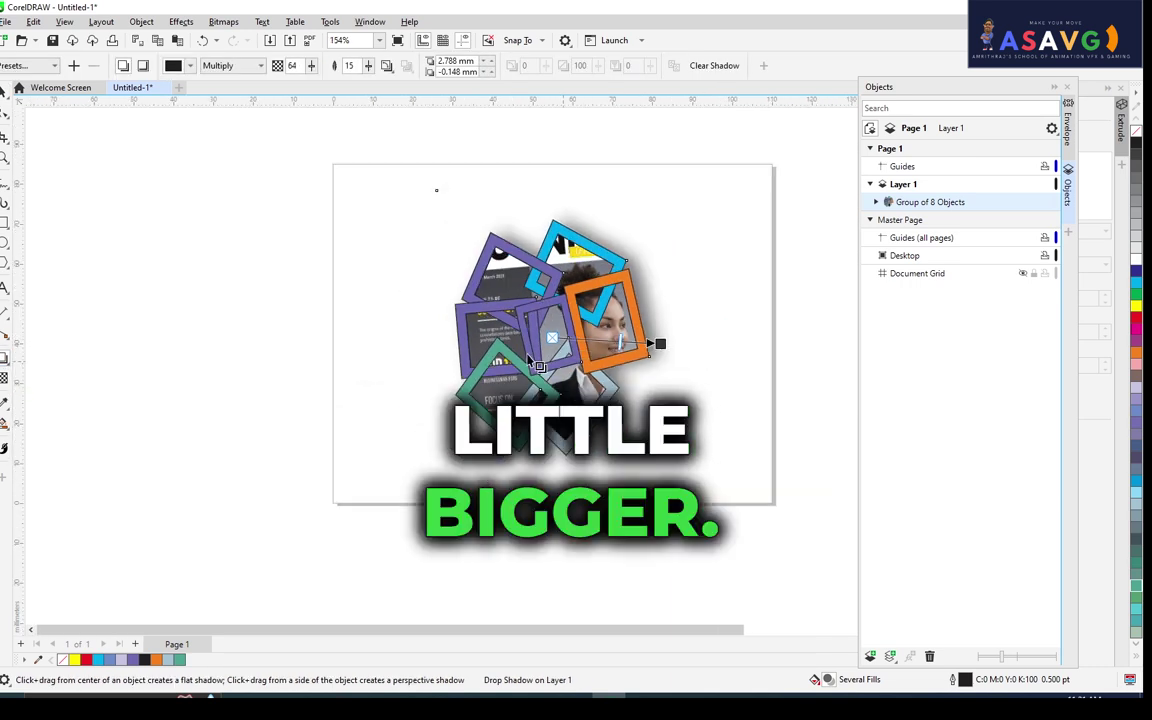
{"action": "left_click", "coordinate": [5, 222]}
Draw a large rectangle and give it a linear gradient spanning its full width.
{"action": "left_click_drag", "start_coordinate": [72, 213], "coordinate": [264, 192]}
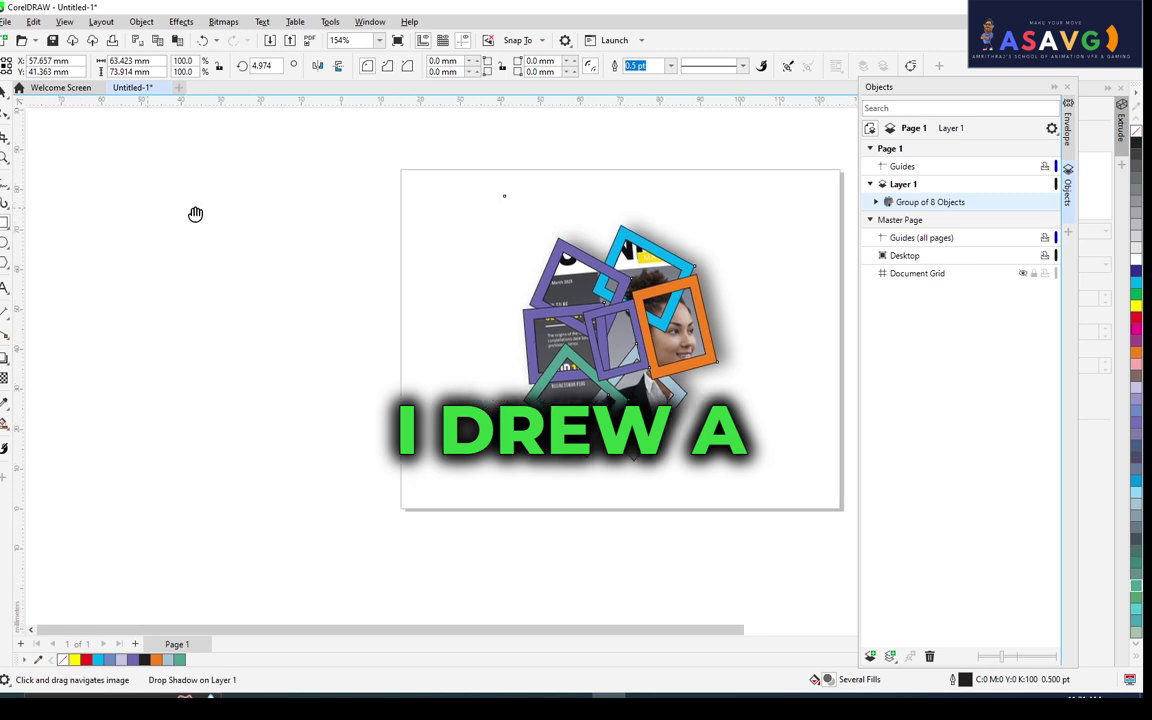
{"action": "mouse_move", "coordinate": [124, 163]}
{"action": "left_mouse_down"}
{"action": "mouse_move", "coordinate": [529, 545]}
{"action": "mouse_move", "coordinate": [537, 537]}
{"action": "left_mouse_up"}
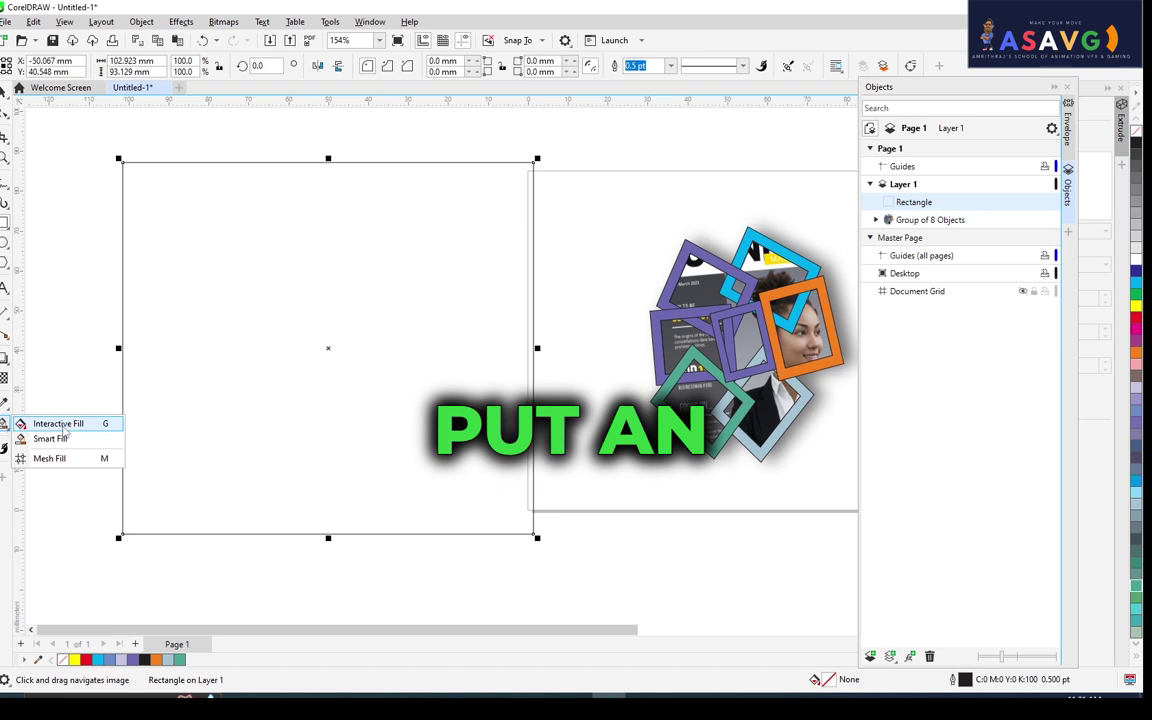
{"action": "left_click", "coordinate": [64, 428]}
{"action": "left_click_drag", "start_coordinate": [188, 357], "coordinate": [477, 357]}
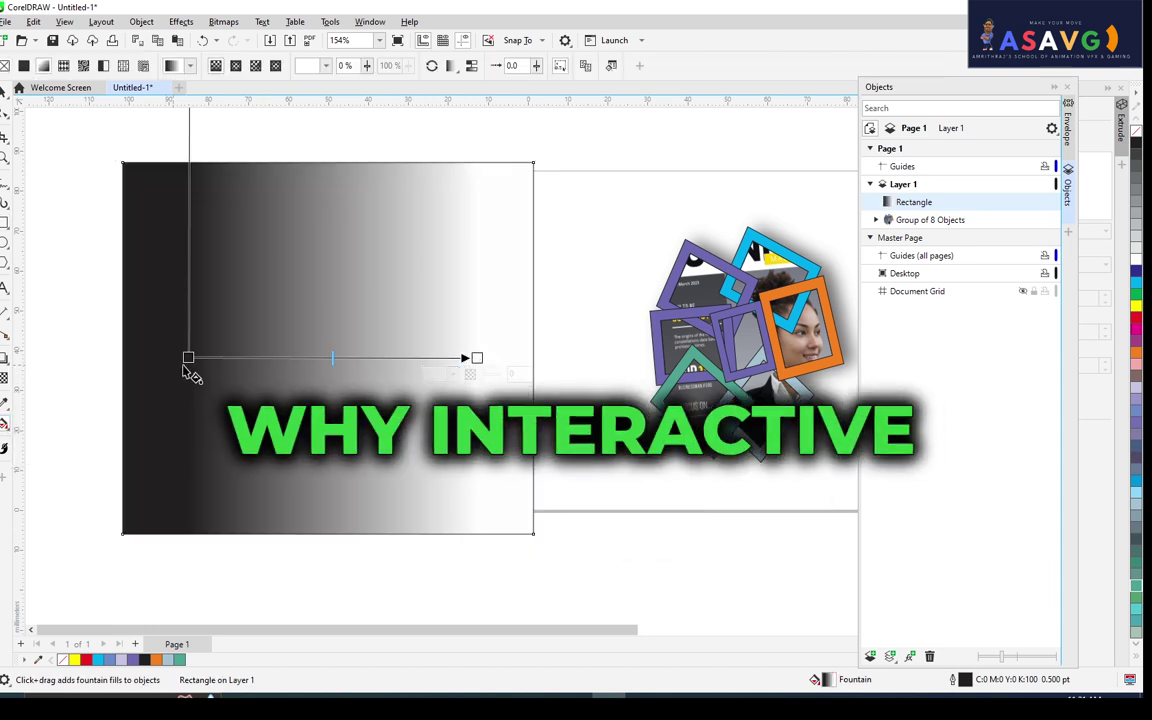
{"action": "left_click_drag", "start_coordinate": [188, 357], "coordinate": [122, 361]}
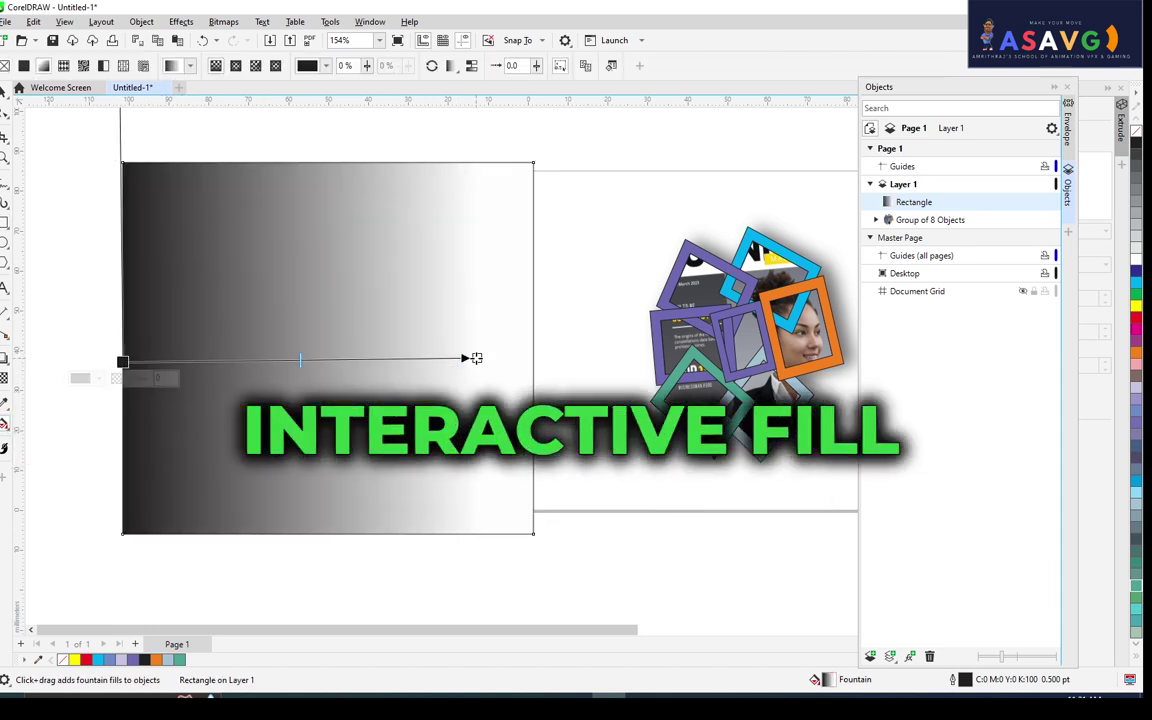
{"action": "left_click_drag", "start_coordinate": [476, 358], "coordinate": [540, 357]}
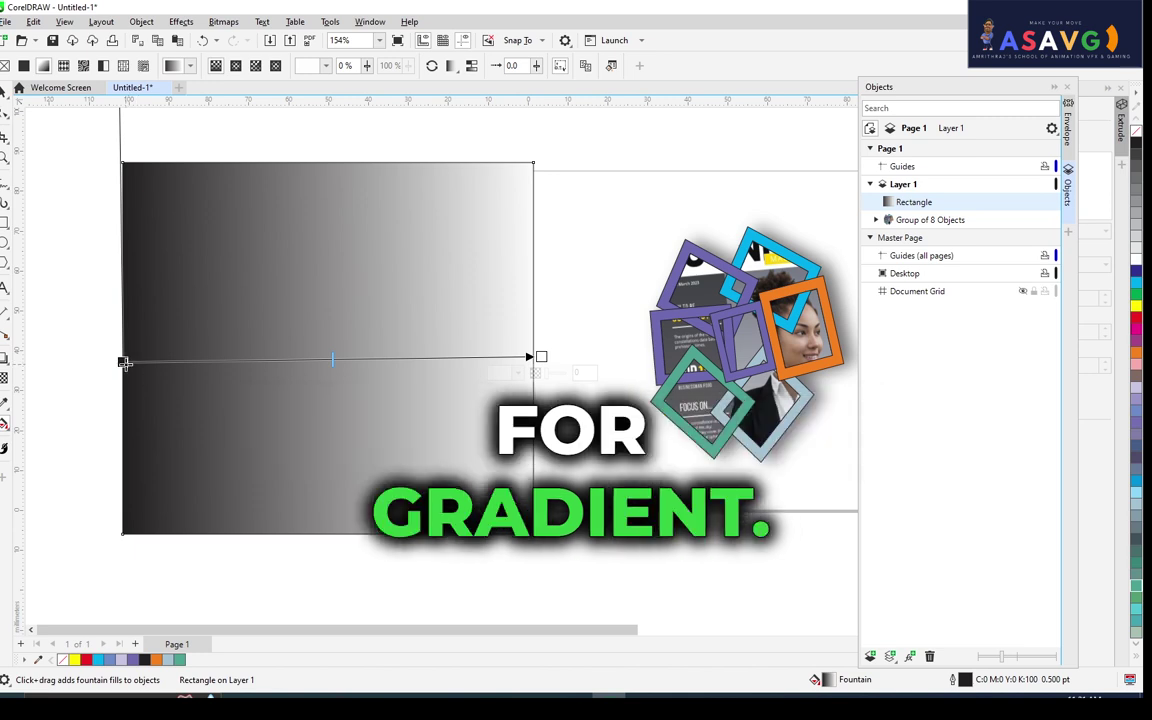
Set the gradient start to a light blue and the end to dark navy.
{"action": "left_click", "coordinate": [122, 362]}
{"action": "left_click", "coordinate": [100, 378]}
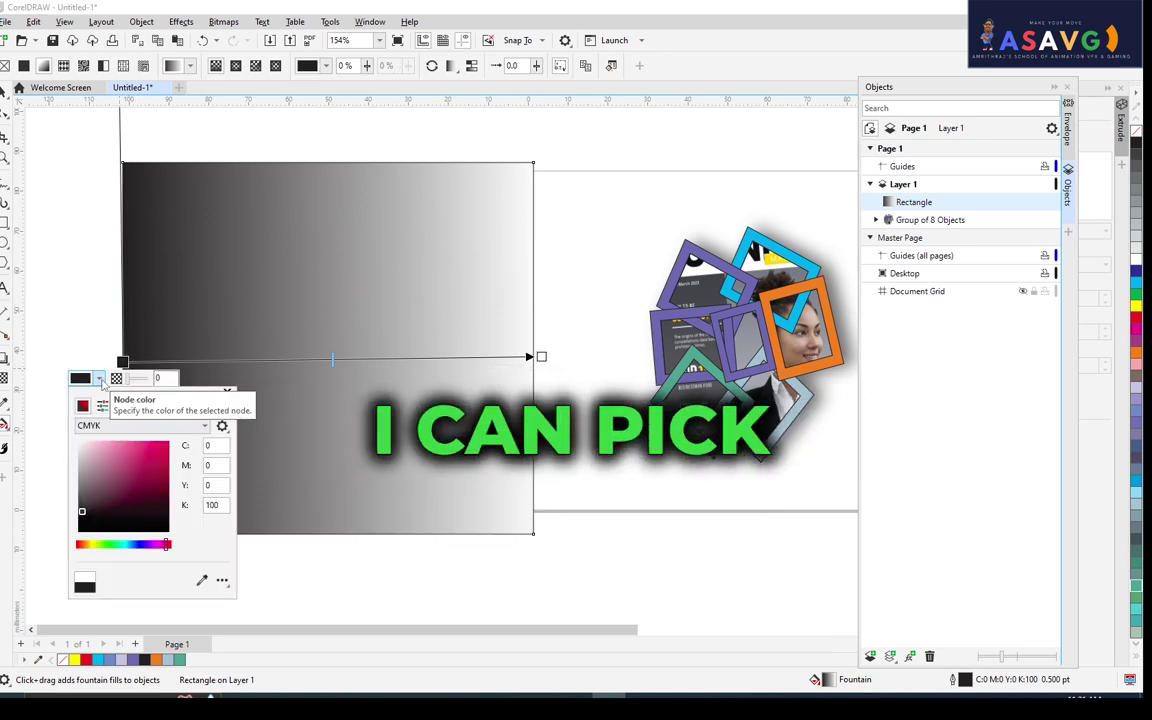
{"action": "left_click", "coordinate": [141, 544]}
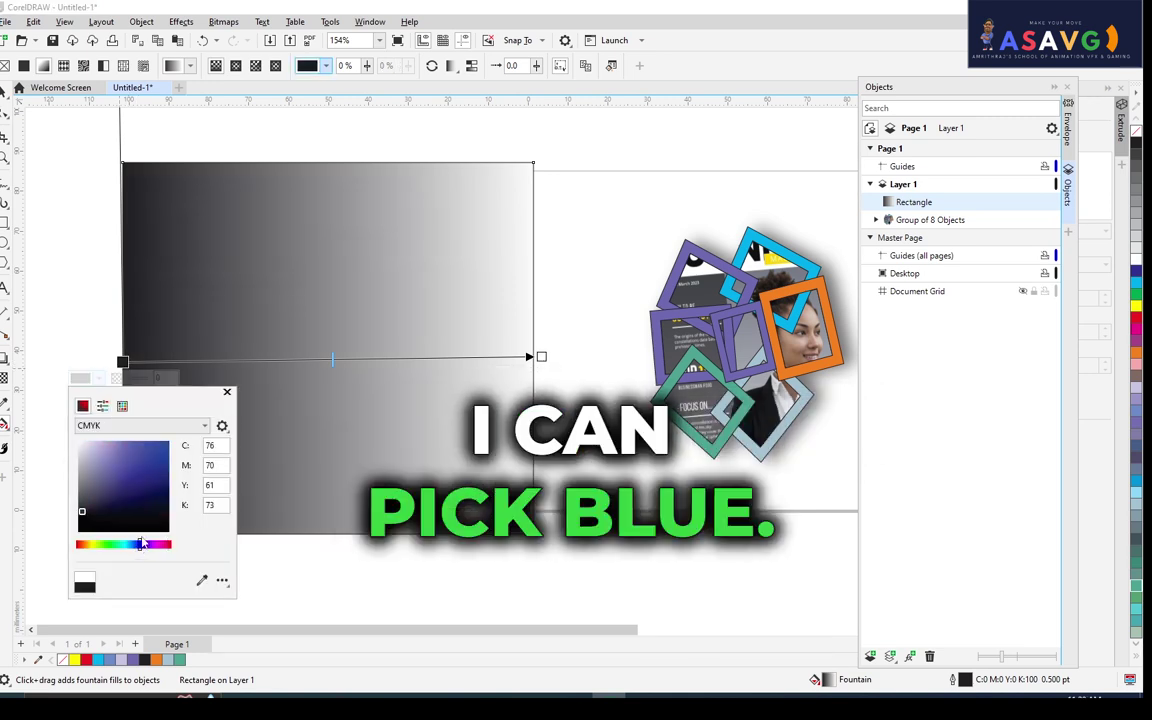
{"action": "left_click", "coordinate": [168, 465]}
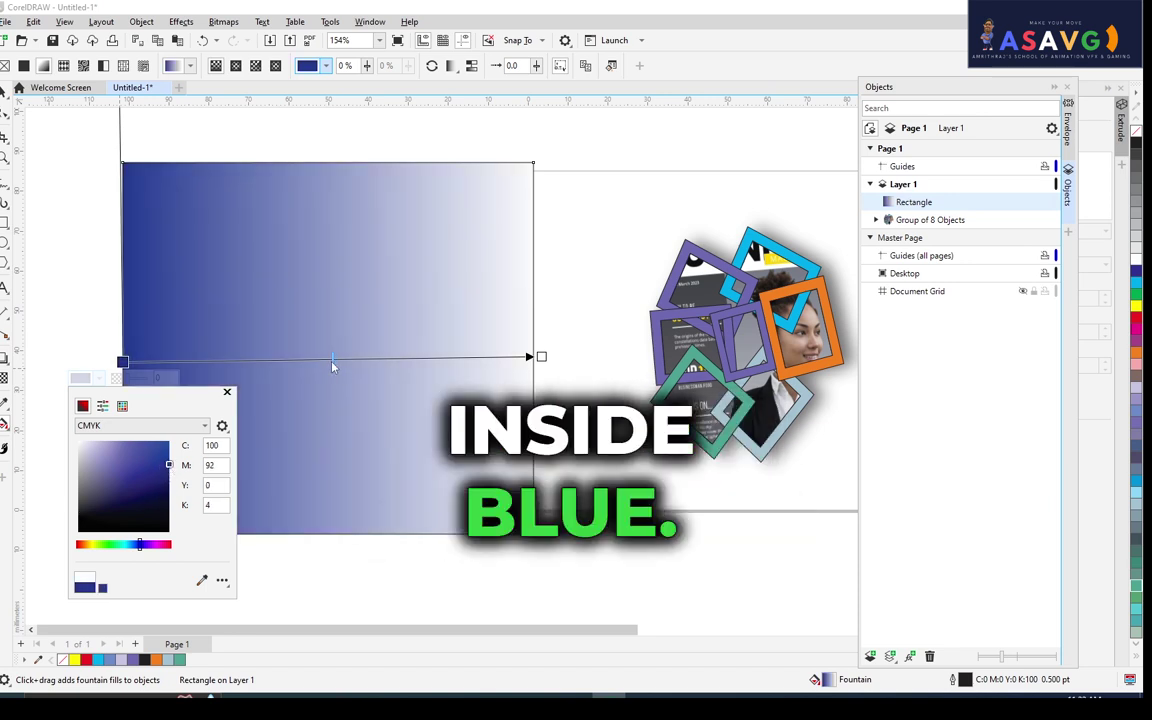
{"action": "left_click_drag", "start_coordinate": [333, 358], "coordinate": [328, 358]}
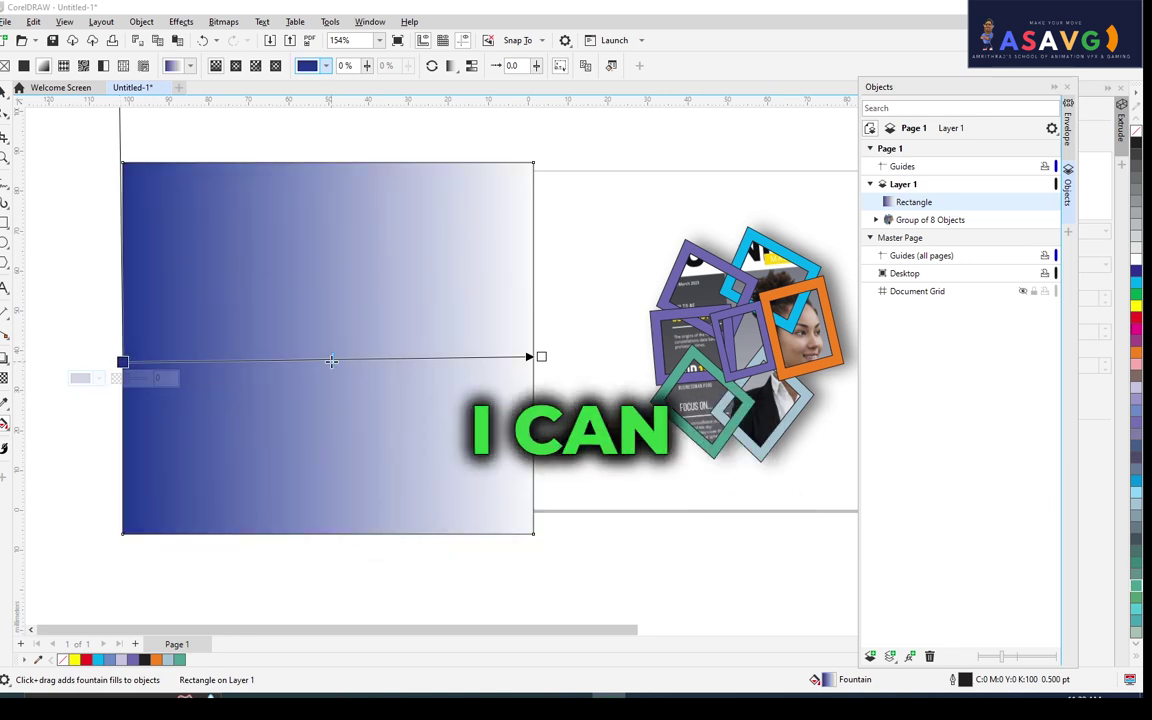
{"action": "left_click", "coordinate": [98, 380]}
{"action": "left_click", "coordinate": [142, 453]}
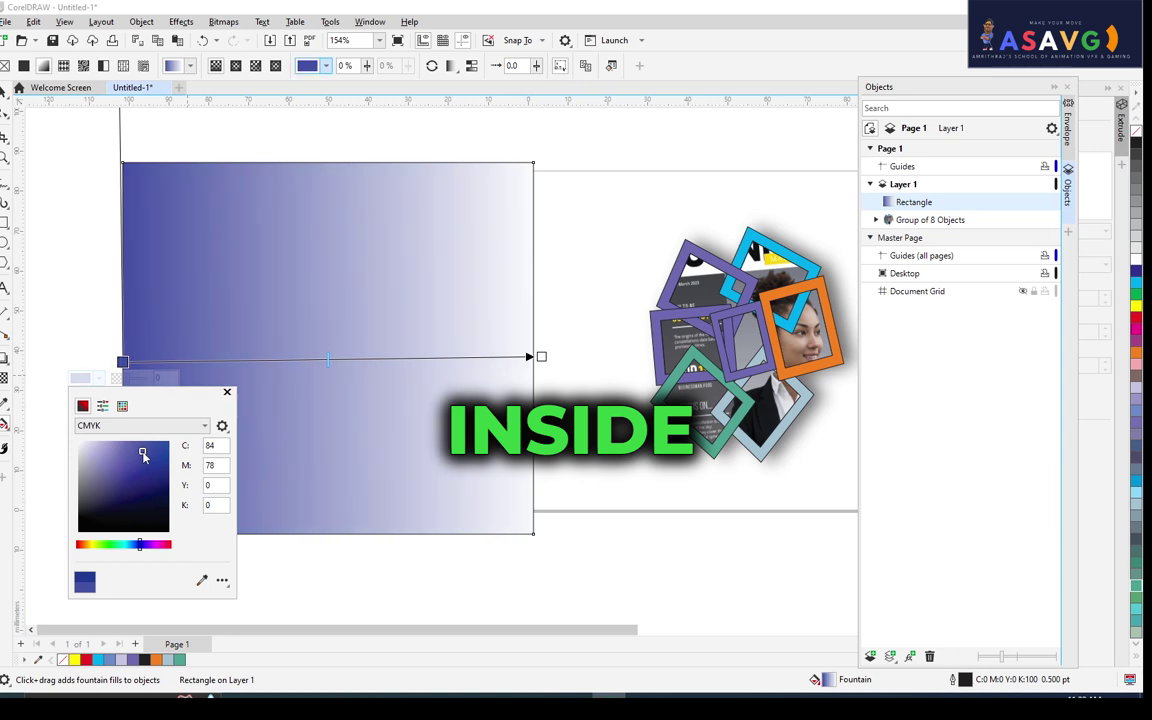
{"action": "left_click", "coordinate": [321, 373]}
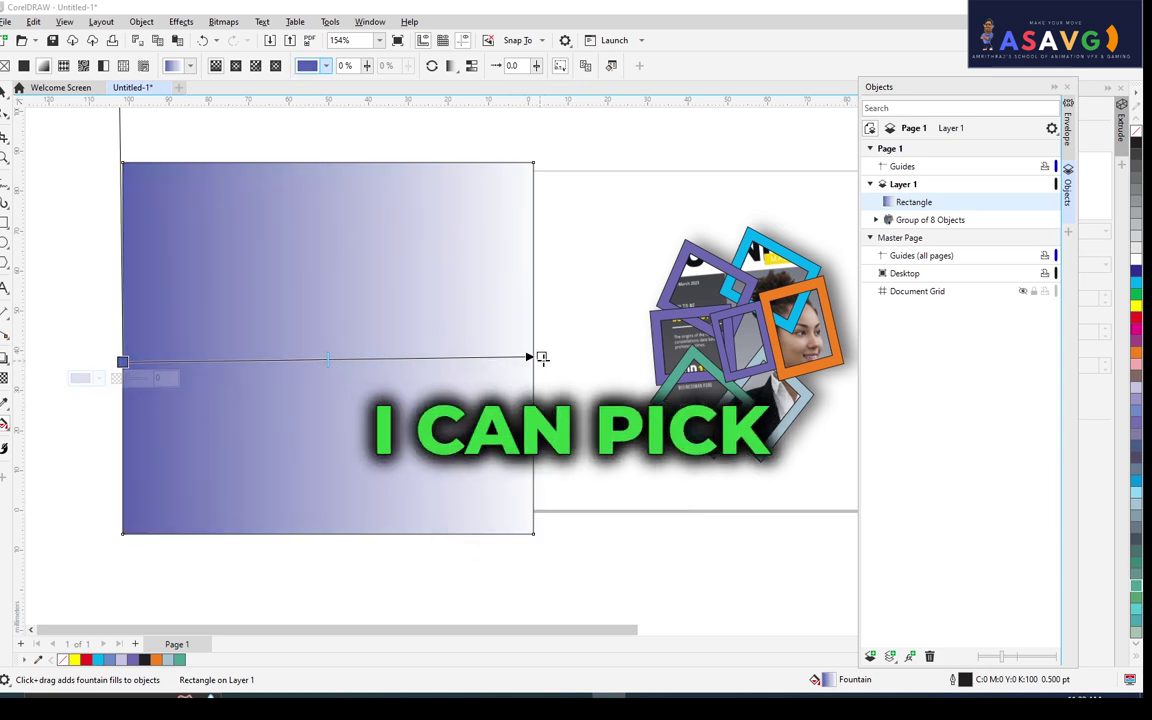
{"action": "left_click", "coordinate": [541, 357]}
{"action": "left_click", "coordinate": [518, 373]}
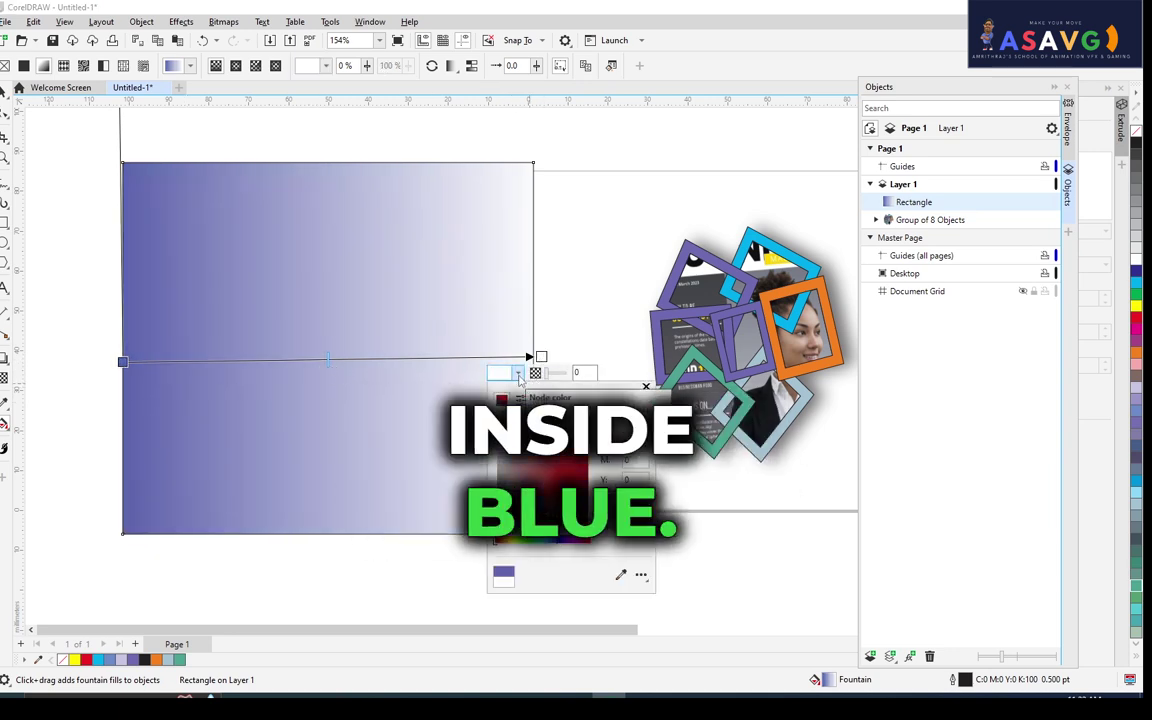
{"action": "left_click", "coordinate": [553, 545]}
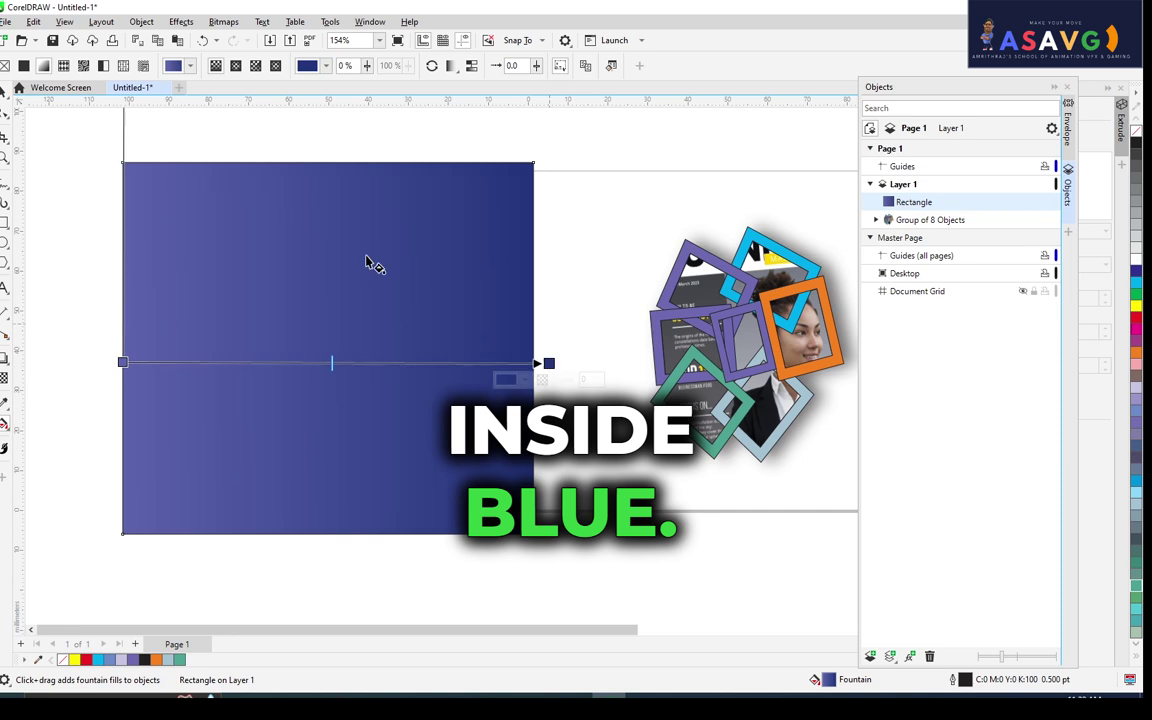
Switch the gradient to elliptical with a near-white centre.
{"action": "left_click", "coordinate": [236, 68]}
{"action": "left_click_drag", "start_coordinate": [335, 362], "coordinate": [307, 345]}
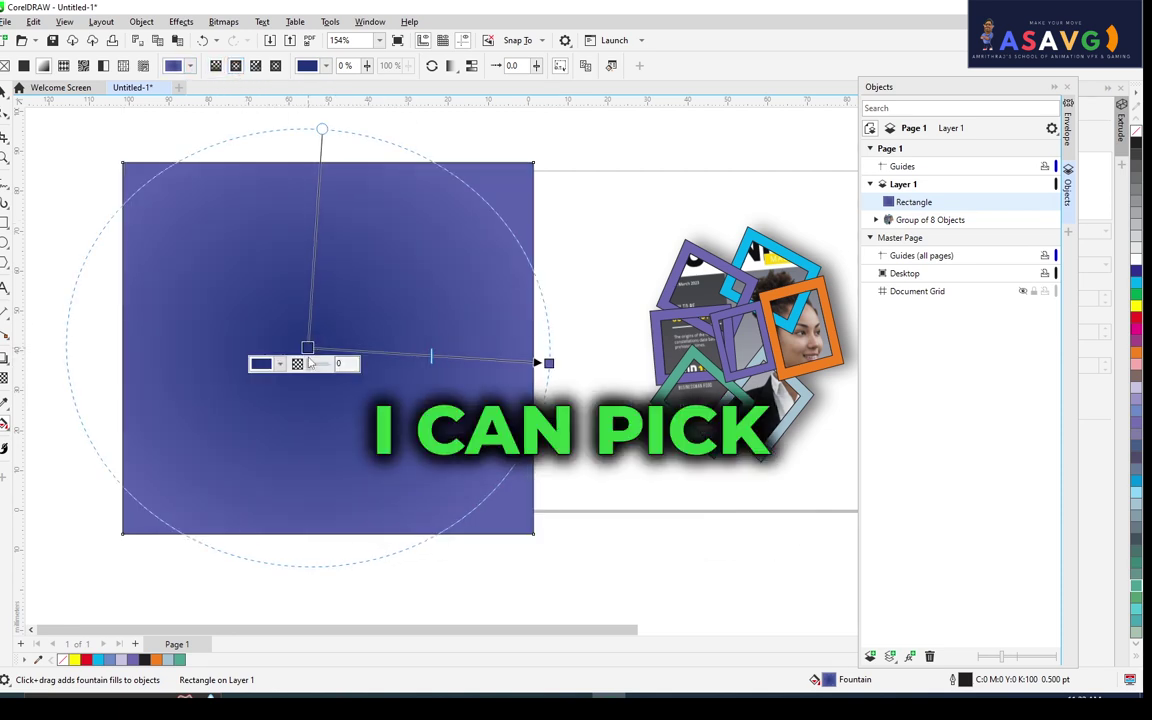
{"action": "mouse_move", "coordinate": [548, 363]}
{"action": "left_mouse_down"}
{"action": "mouse_move", "coordinate": [512, 368]}
{"action": "mouse_move", "coordinate": [600, 348]}
{"action": "left_mouse_up"}
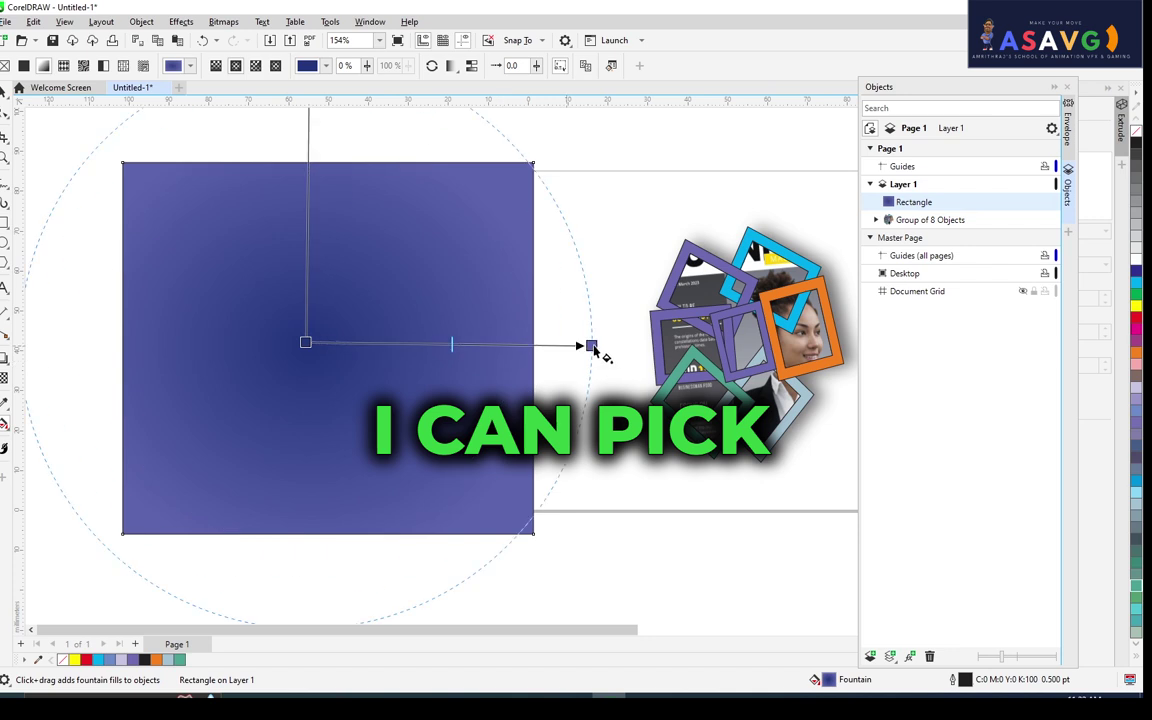
{"action": "key", "text": "ctrl+z"}
{"action": "key", "text": "ctrl+z"}
{"action": "key", "text": "ctrl+z"}
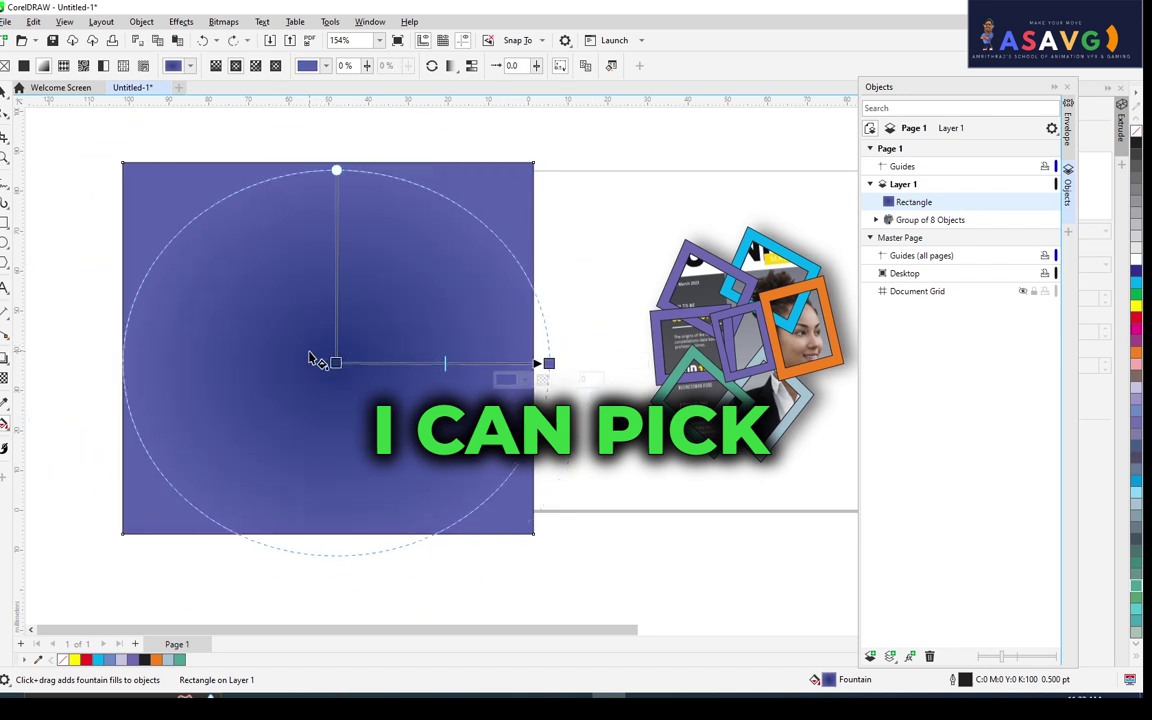
{"action": "left_click", "coordinate": [337, 363]}
{"action": "left_click", "coordinate": [313, 379]}
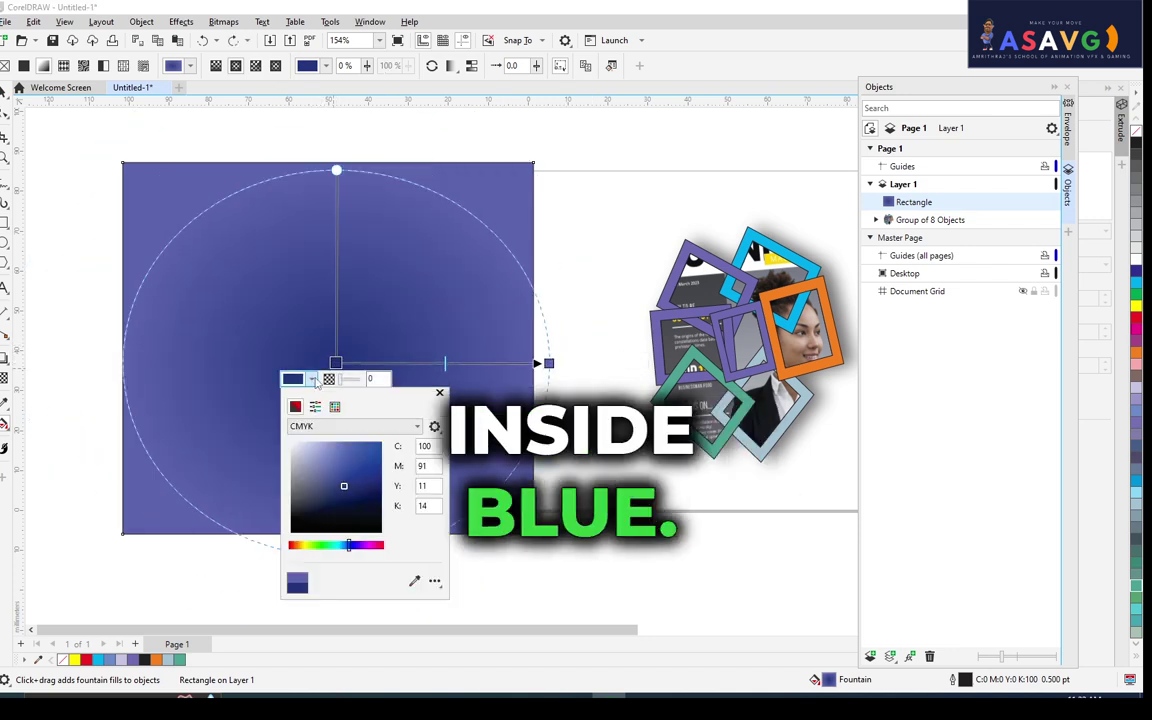
{"action": "left_click", "coordinate": [294, 441]}
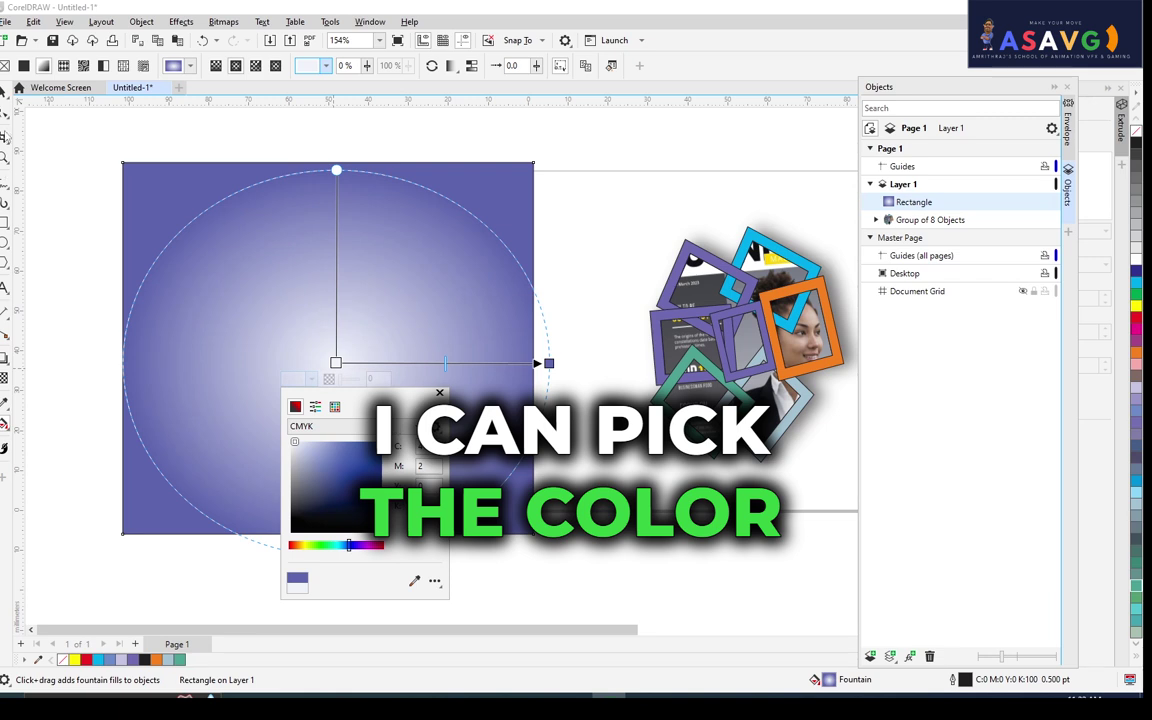
{"action": "left_click", "coordinate": [5, 88]}
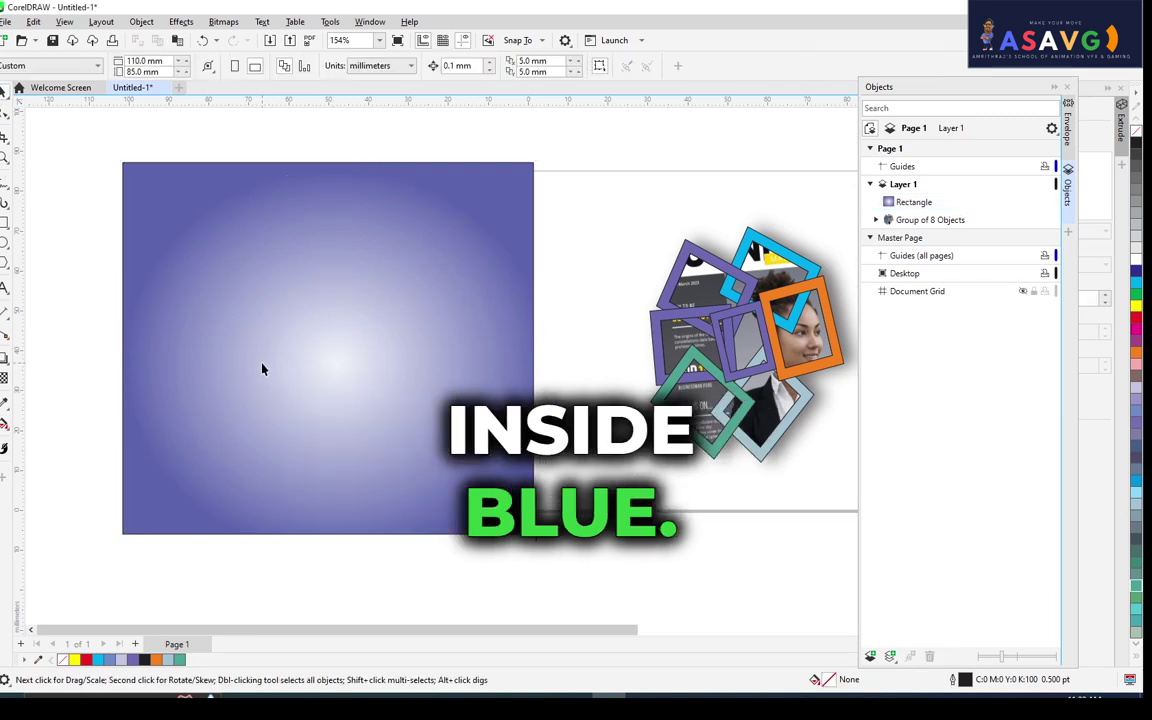
Move the gradient rectangle over the page, behind the collage, and stretch it to the page edge.
{"action": "left_click_drag", "start_coordinate": [262, 369], "coordinate": [547, 348]}
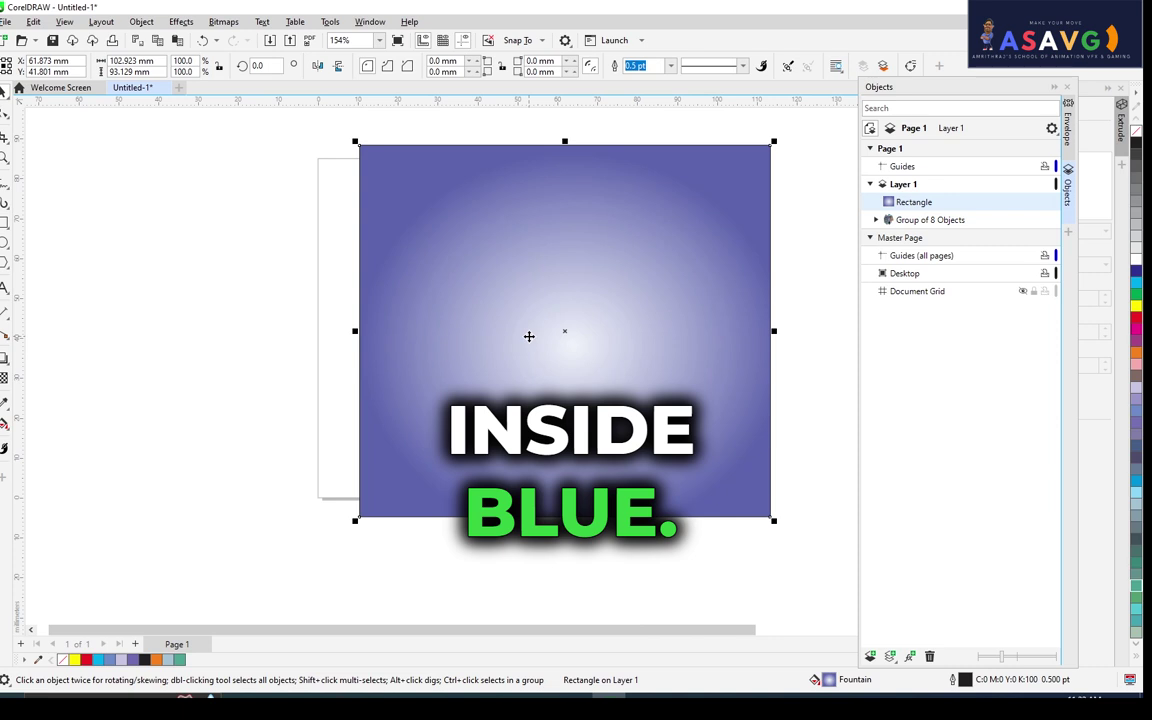
{"action": "key", "text": "shift+Page_Down"}
{"action": "left_click_drag", "start_coordinate": [355, 331], "coordinate": [289, 331]}
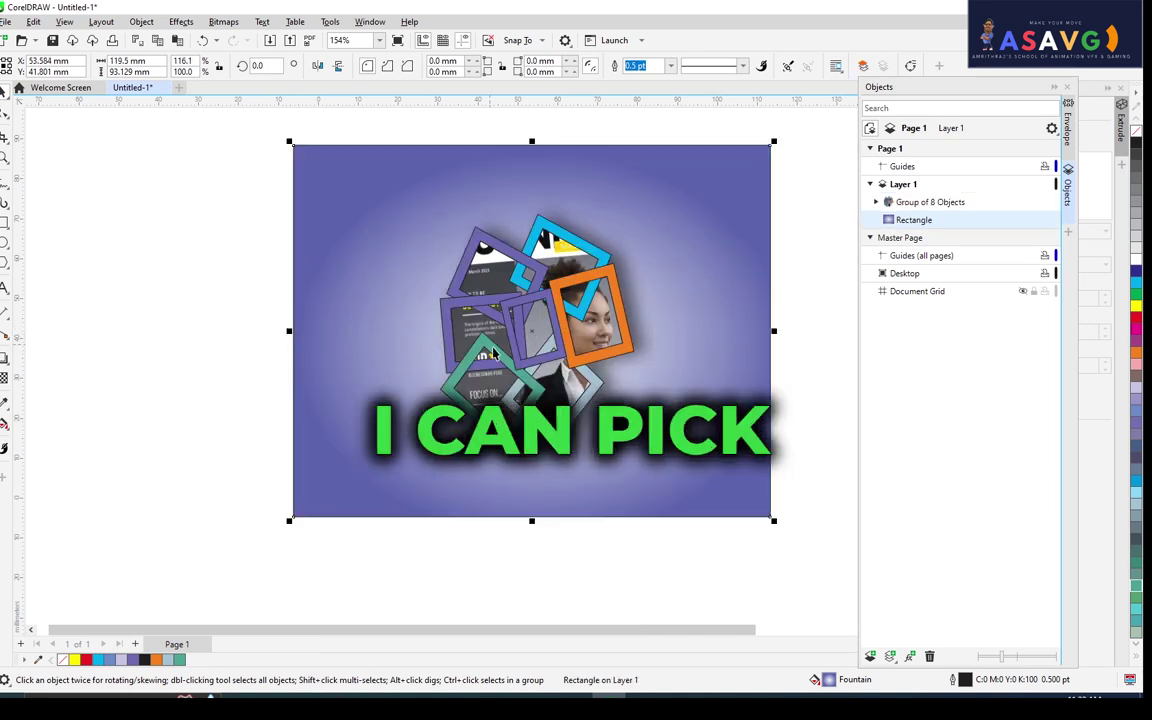
{"action": "scroll", "coordinate": [500, 350], "scroll_direction": "up", "scroll_amount": 1}
{"action": "scroll", "coordinate": [540, 340], "scroll_direction": "up", "scroll_amount": 1}
{"action": "scroll", "coordinate": [560, 330], "scroll_direction": "up", "scroll_amount": 1}
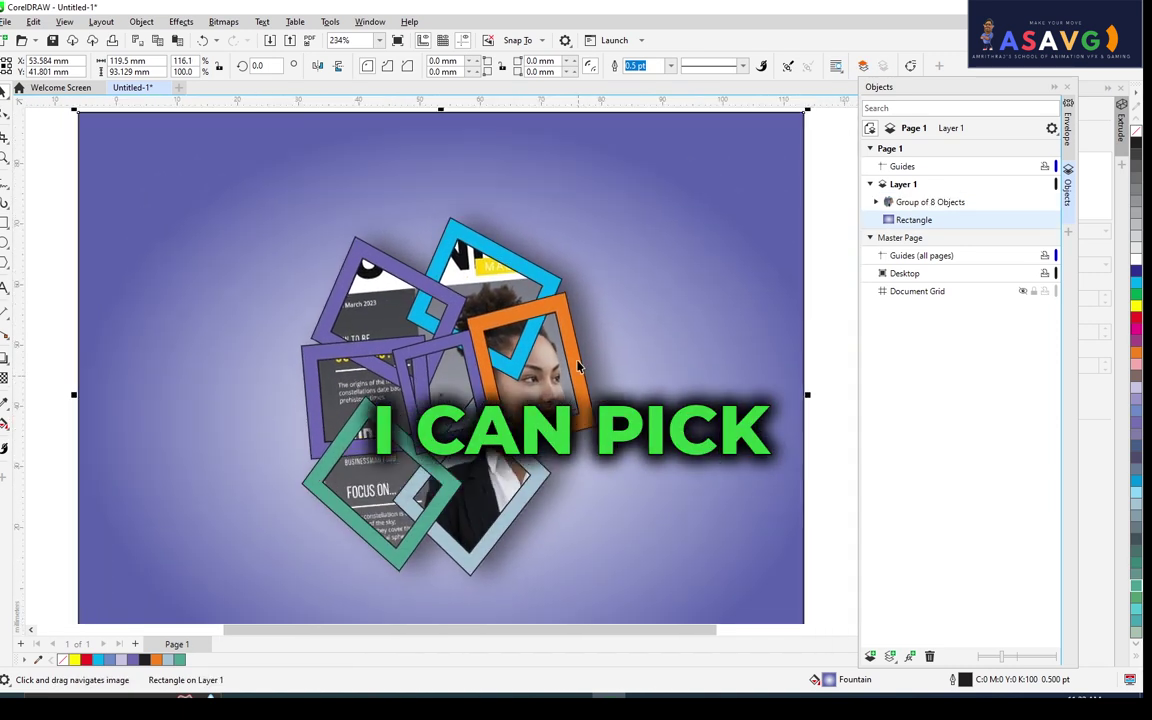
Type a bold 'COREL' title, move it to the upper right, and make the front copy white.
{"action": "left_click", "coordinate": [5, 287]}
{"action": "left_click", "coordinate": [190, 195]}
{"action": "type", "text": "COREL"}
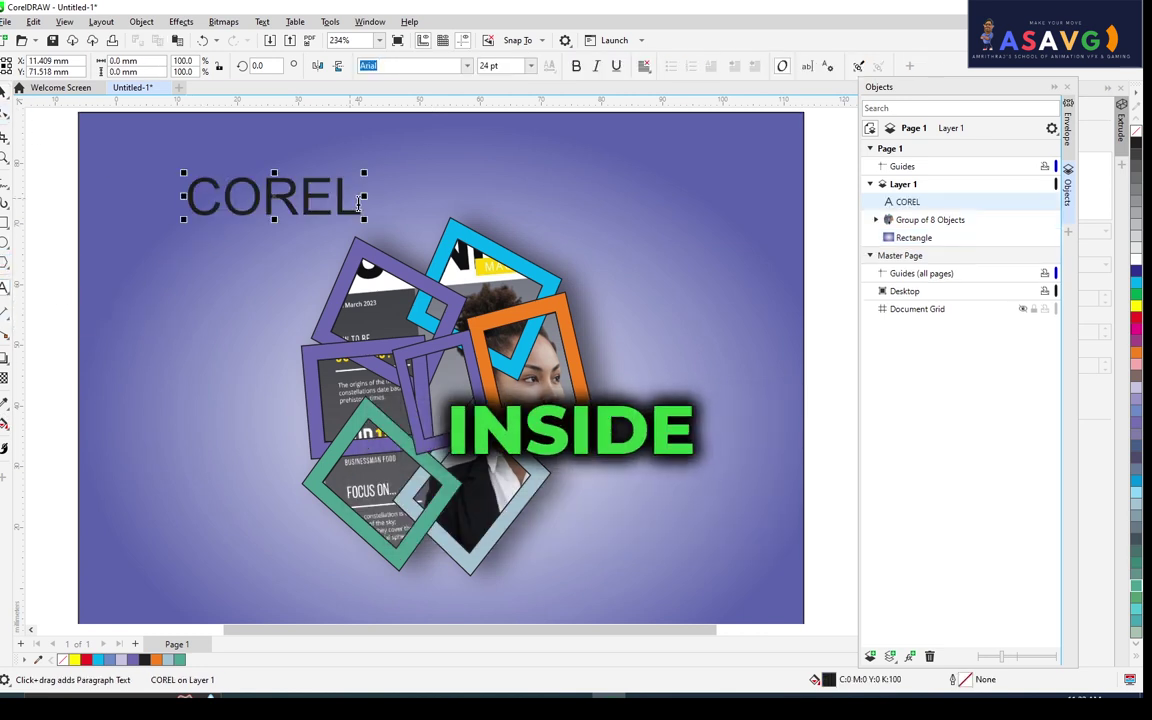
{"action": "left_click_drag", "start_coordinate": [360, 200], "coordinate": [183, 200]}
{"action": "left_click", "coordinate": [576, 66]}
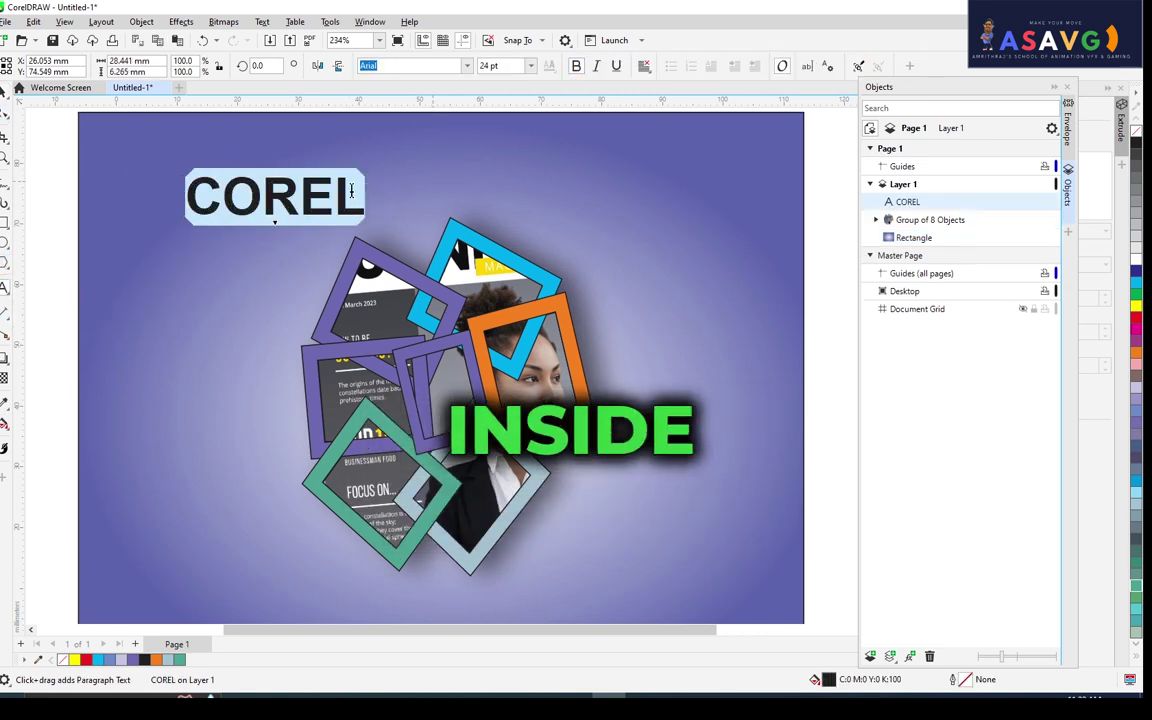
{"action": "key", "text": "ctrl+space"}
{"action": "mouse_move", "coordinate": [297, 207]}
{"action": "left_mouse_down"}
{"action": "mouse_move", "coordinate": [700, 200]}
{"action": "mouse_move", "coordinate": [666, 249]}
{"action": "left_mouse_up"}
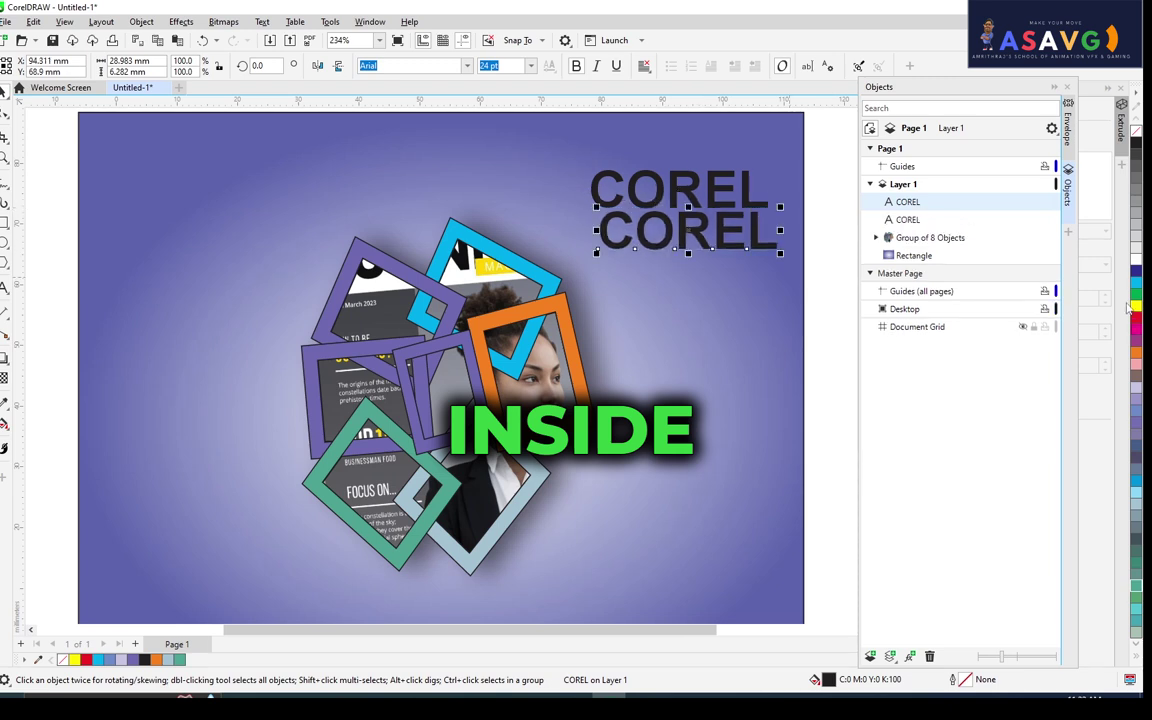
{"action": "left_click_drag", "start_coordinate": [1136, 258], "coordinate": [700, 238]}
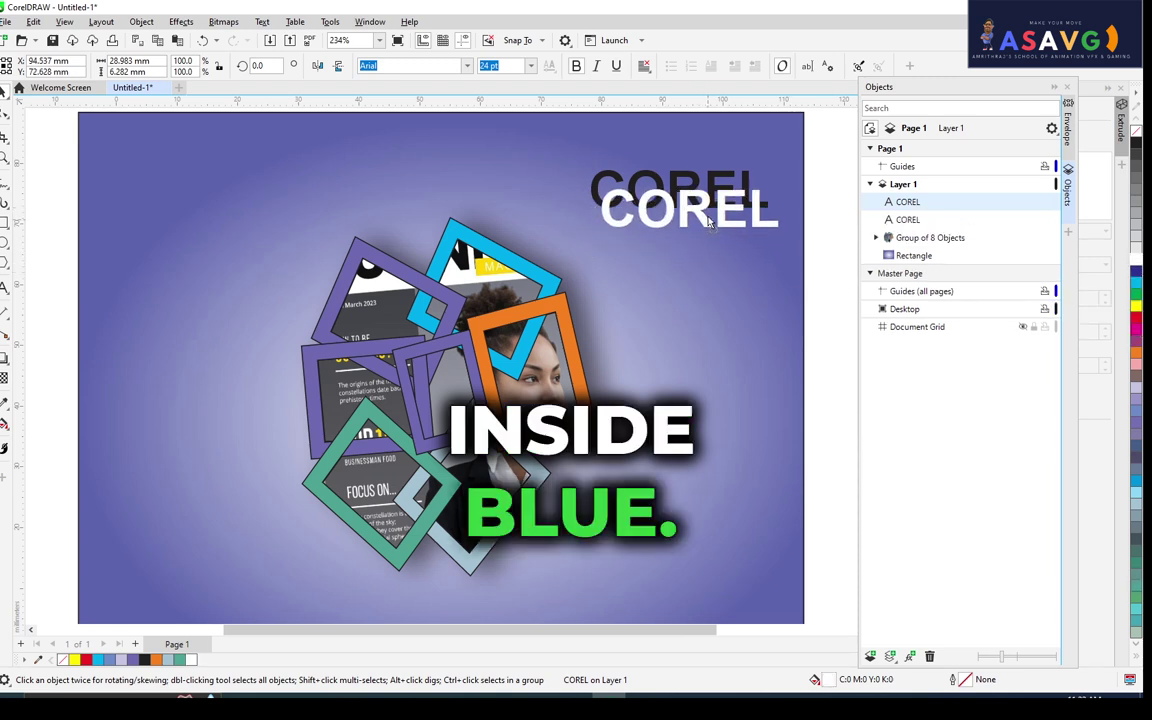
{"action": "key", "text": "Escape"}
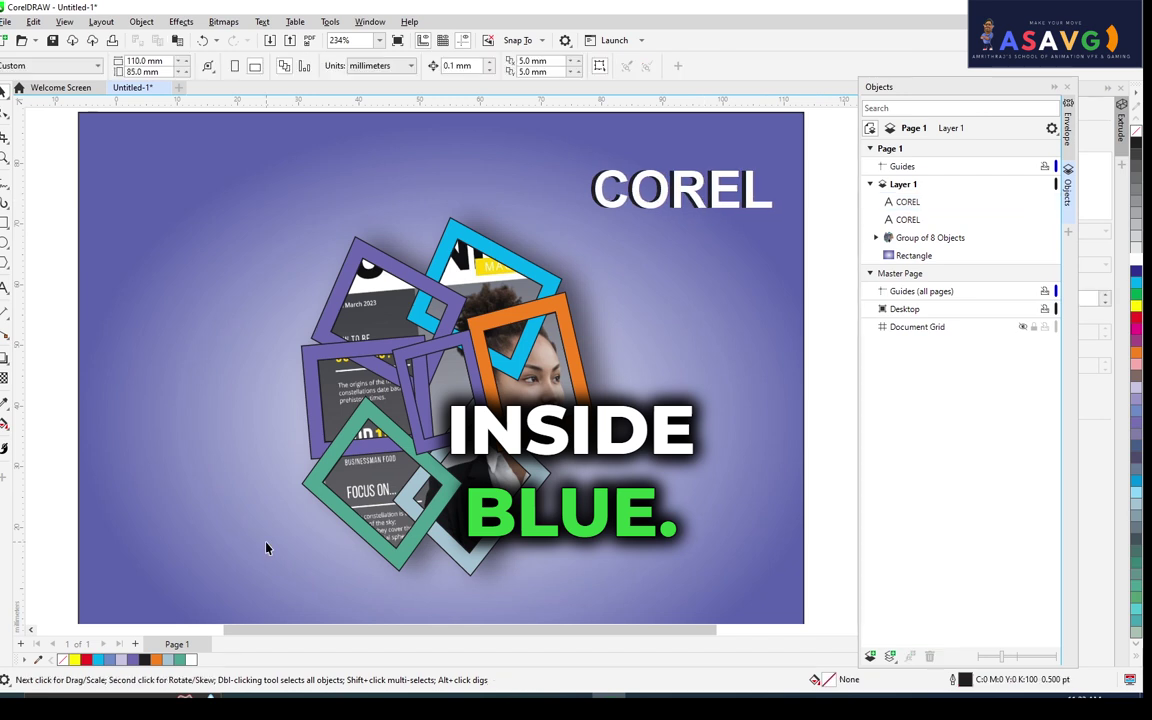
{"action": "left_click", "coordinate": [140, 21]}
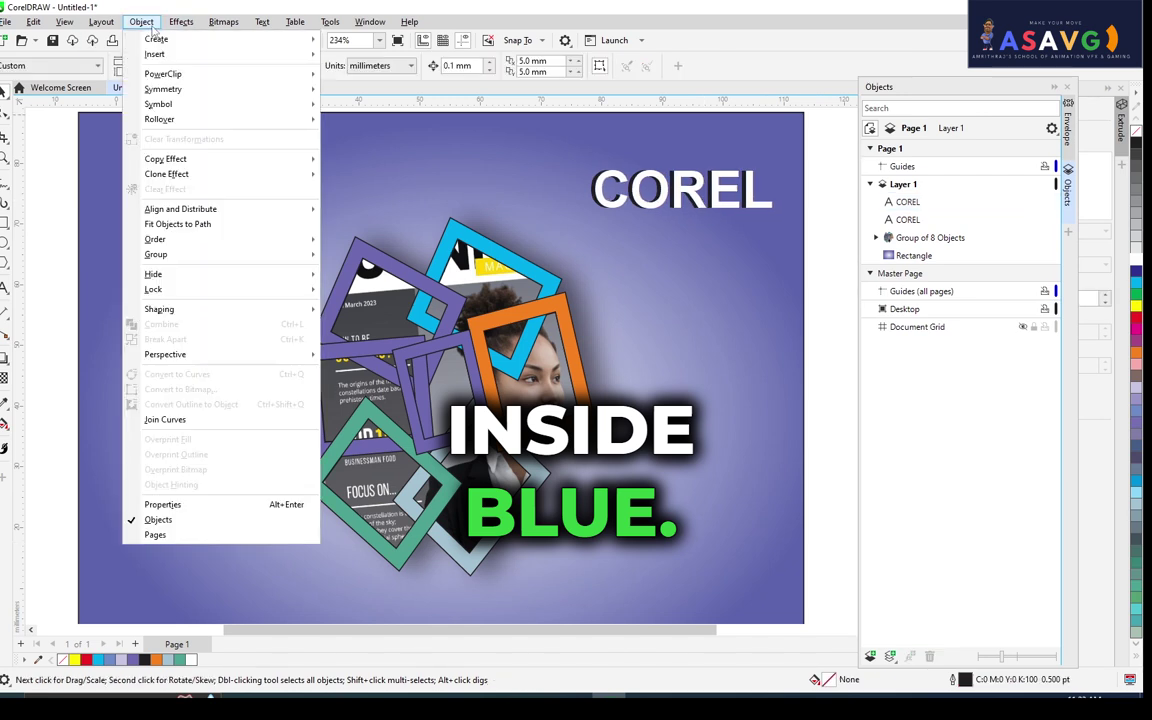
{"action": "mouse_move", "coordinate": [64, 21]}
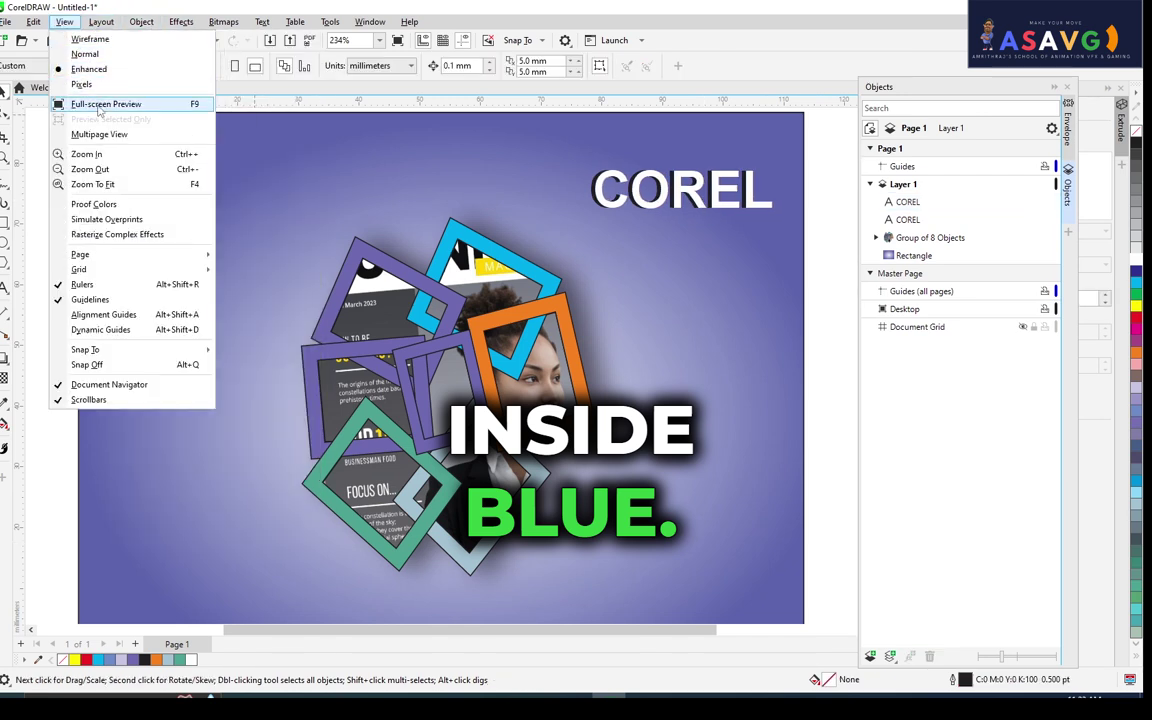
{"action": "left_click", "coordinate": [104, 105]}
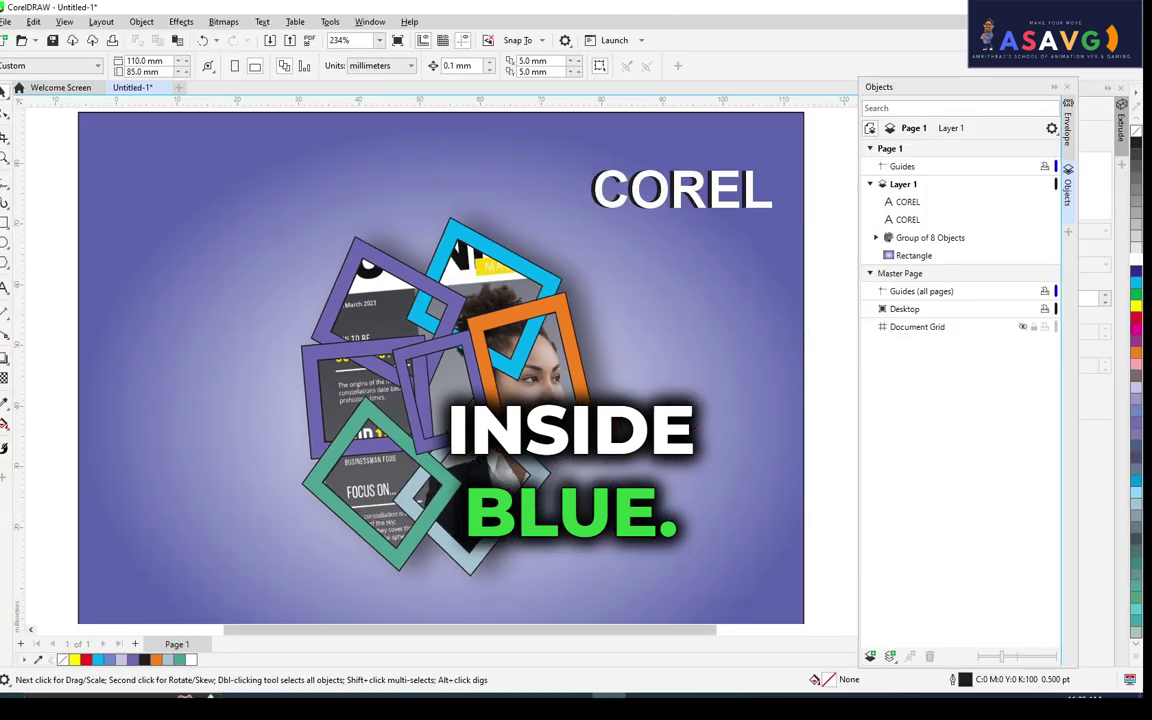
Break the collage's drop shadow apart and move the shadow off to the right.
{"action": "left_click_drag", "start_coordinate": [483, 317], "coordinate": [591, 302]}
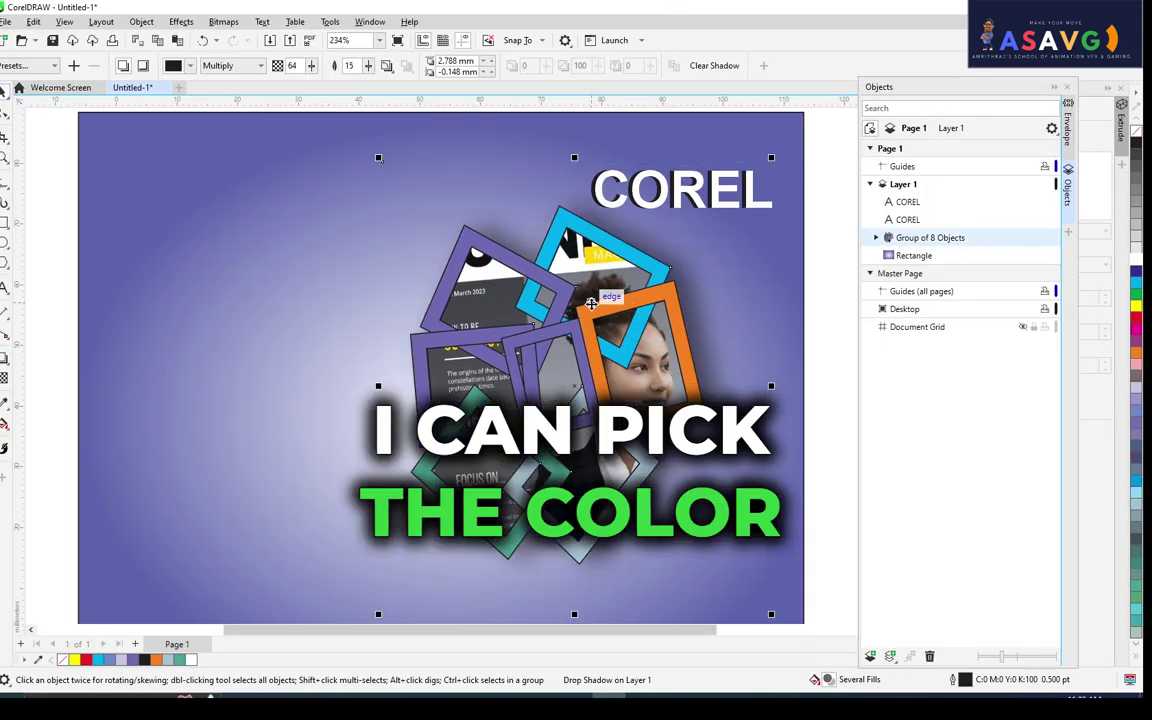
{"action": "key", "text": "ctrl+z"}
{"action": "right_click", "coordinate": [510, 285]}
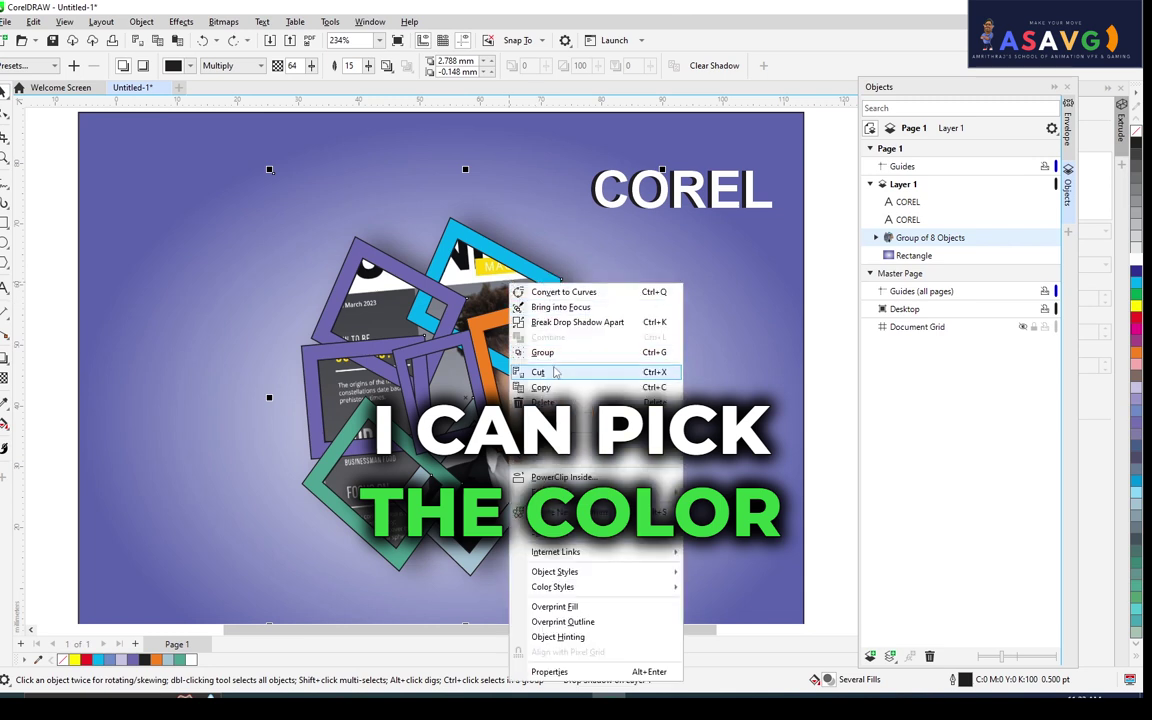
{"action": "left_click", "coordinate": [604, 322]}
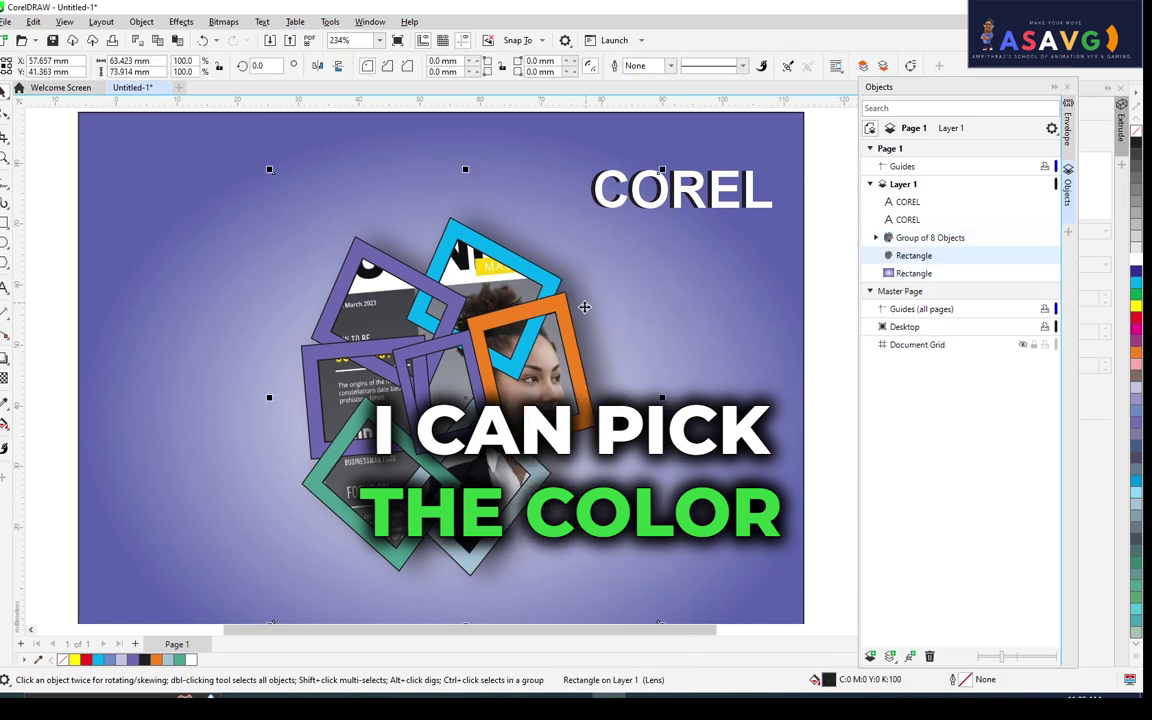
{"action": "mouse_move", "coordinate": [730, 312]}
{"action": "left_mouse_down"}
{"action": "mouse_move", "coordinate": [753, 397]}
{"action": "mouse_move", "coordinate": [761, 366]}
{"action": "left_mouse_up"}
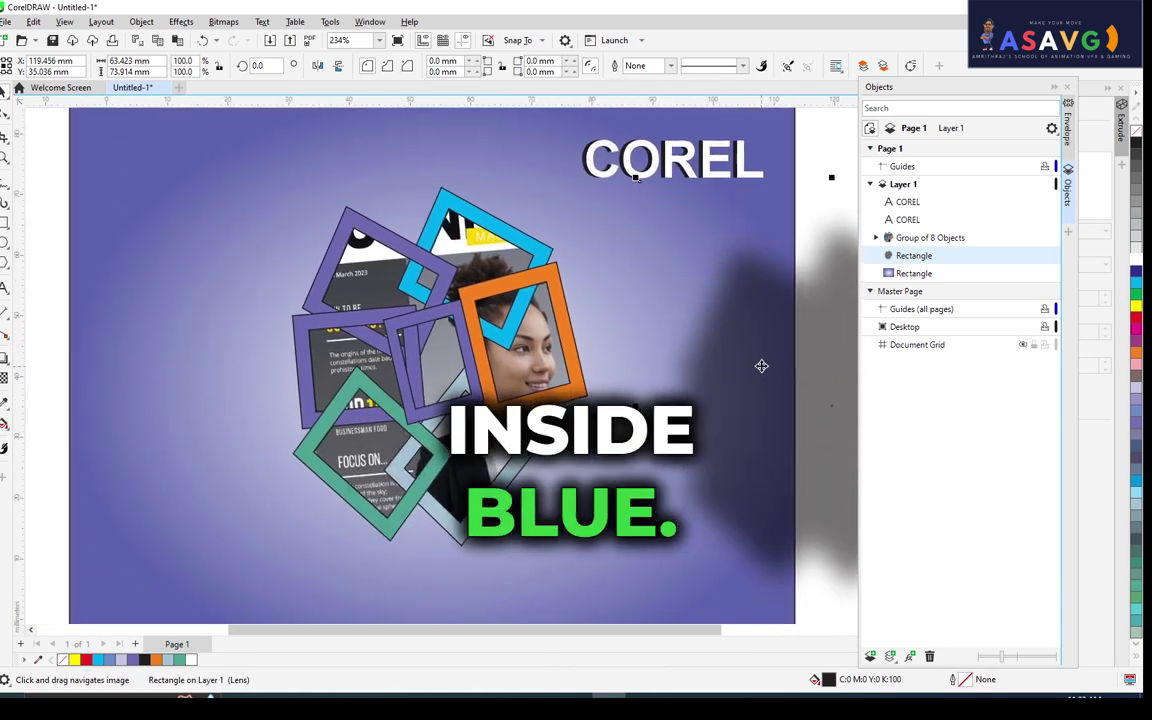
Ungroup all the frames into separate curves and select the cyan frame.
{"action": "left_click", "coordinate": [494, 219]}
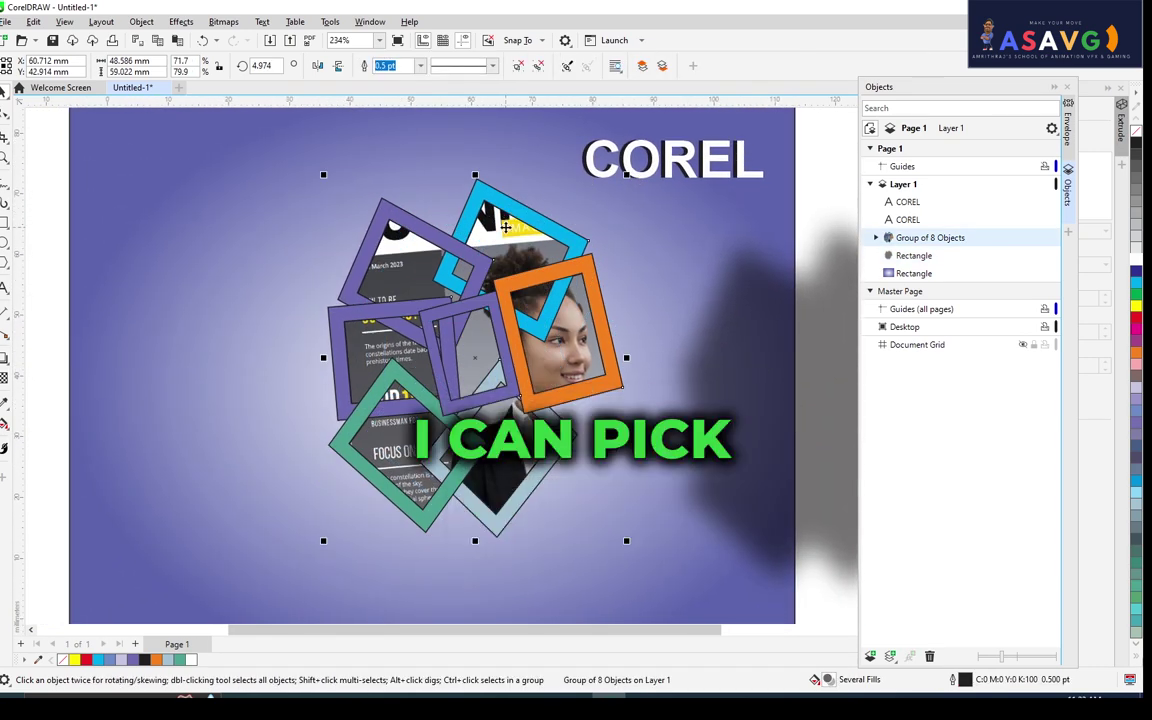
{"action": "right_click", "coordinate": [494, 219]}
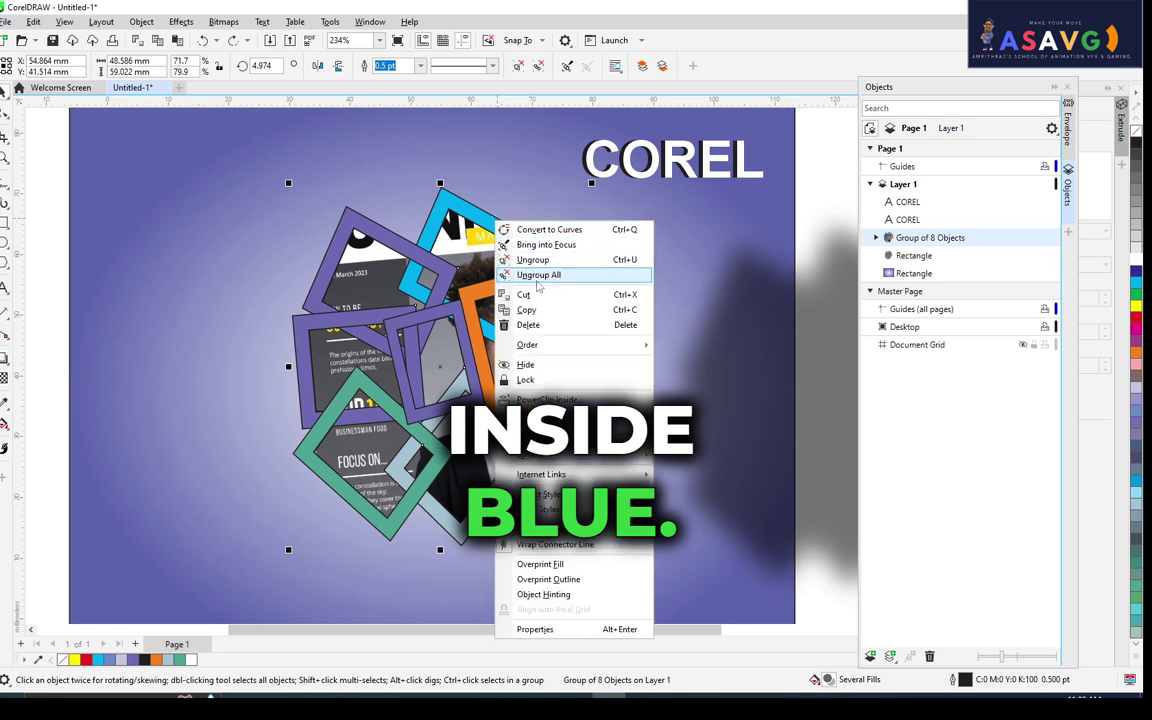
{"action": "left_click", "coordinate": [505, 262]}
{"action": "left_click", "coordinate": [493, 231]}
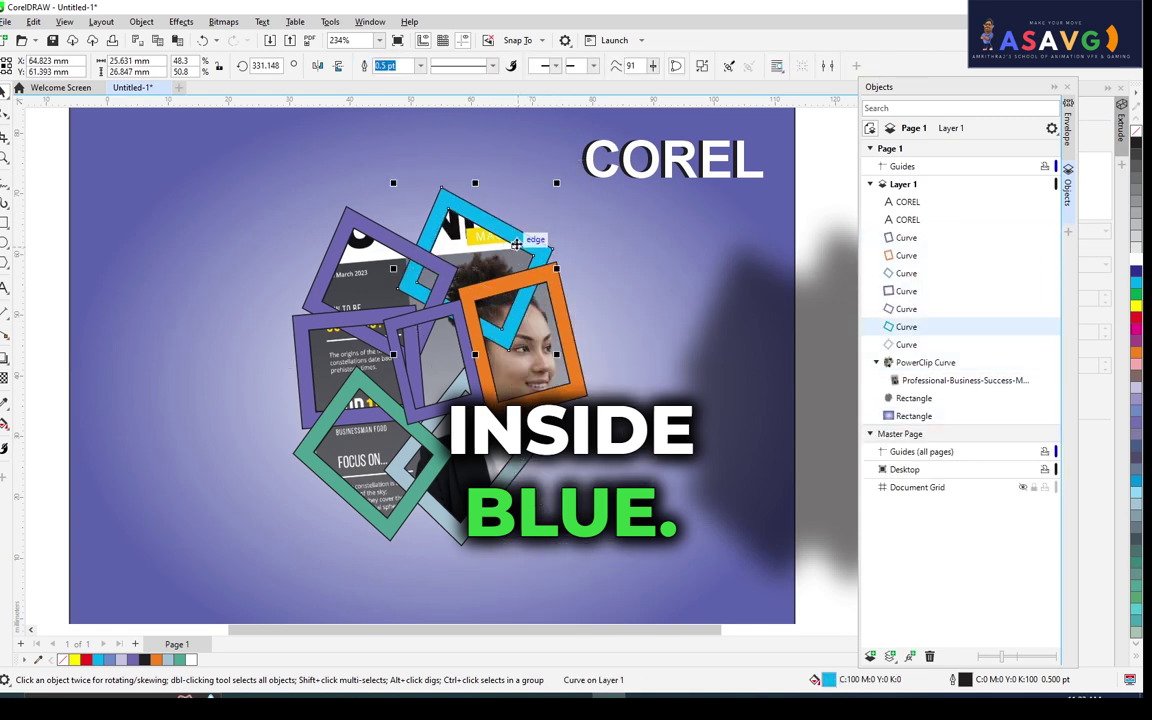
Give the cyan frame a flat drop shadow (Multiply, 67 opacity, 15 feathering).
{"action": "left_click", "coordinate": [5, 358]}
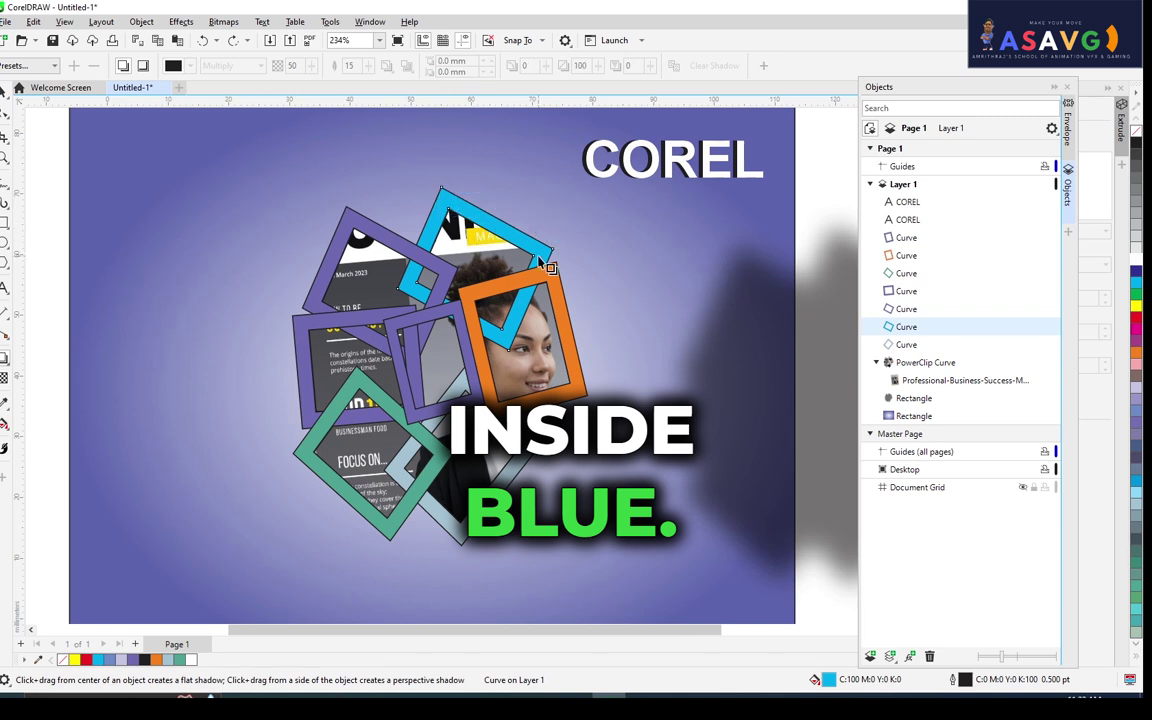
{"action": "left_click_drag", "start_coordinate": [553, 268], "coordinate": [622, 279]}
{"action": "key", "text": "ctrl+z"}
{"action": "left_click_drag", "start_coordinate": [397, 269], "coordinate": [566, 262]}
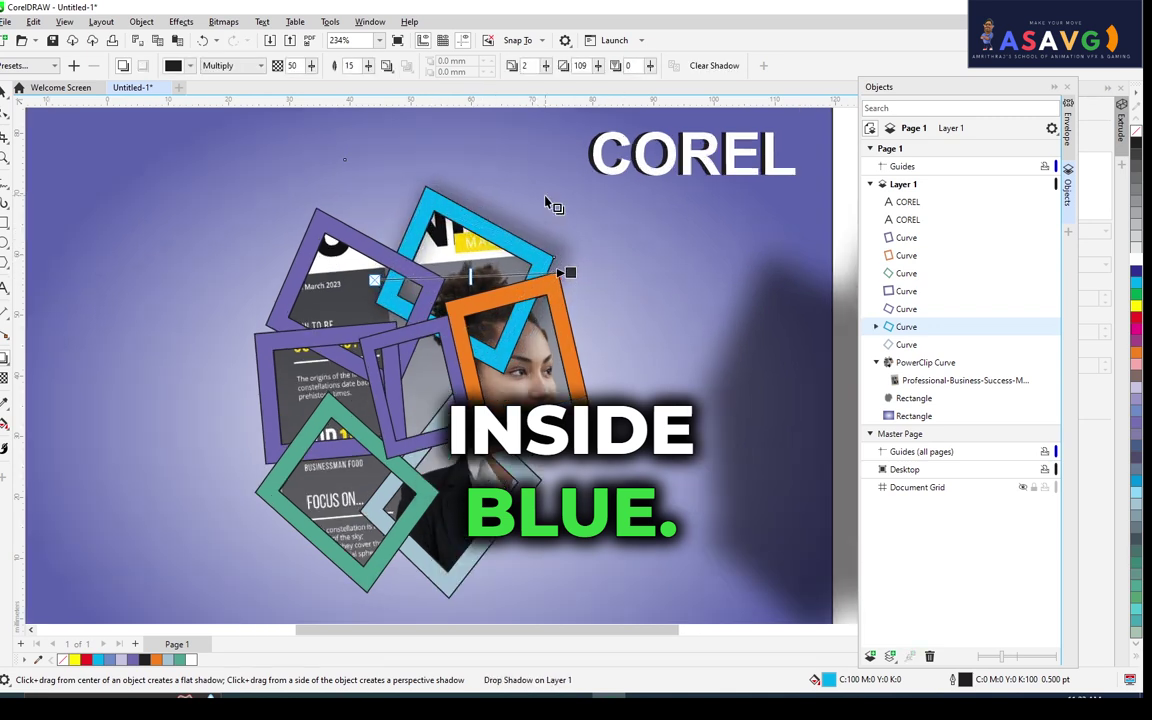
{"action": "scroll", "coordinate": [550, 200], "scroll_direction": "up", "scroll_amount": 1}
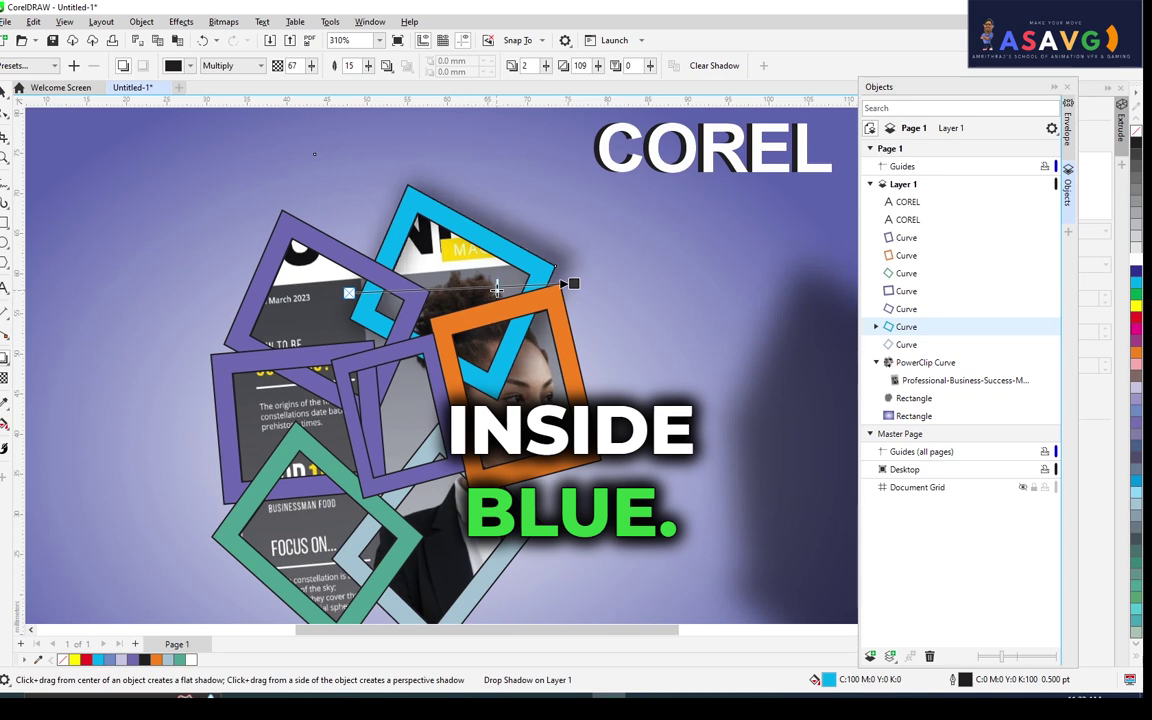
{"action": "left_click_drag", "start_coordinate": [481, 355], "coordinate": [537, 320]}
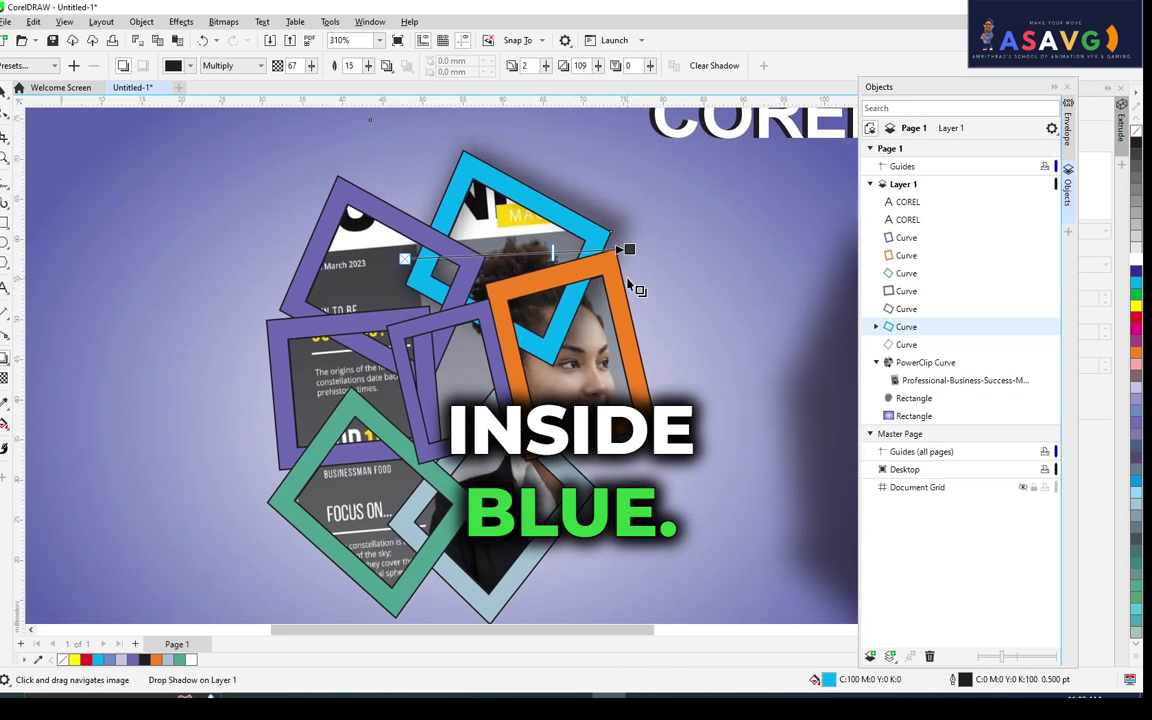
{"action": "left_click_drag", "start_coordinate": [625, 250], "coordinate": [603, 290]}
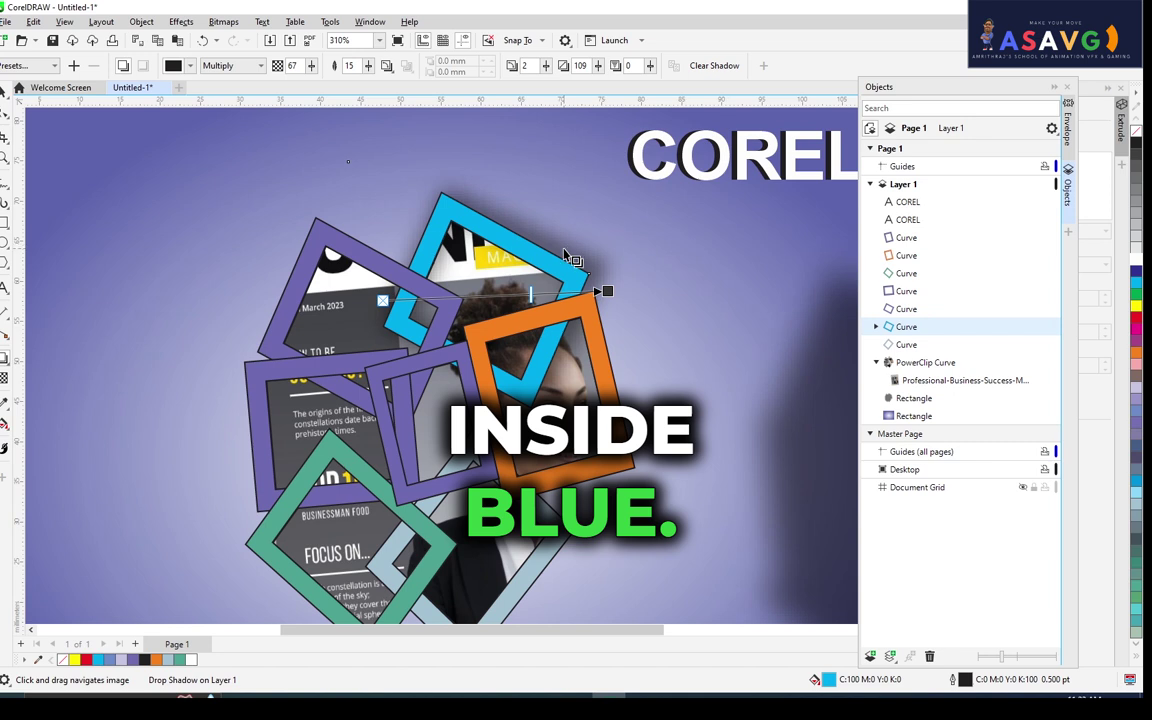
{"action": "left_click", "coordinate": [4, 427]}
Set up the Attributes Eyedropper with the Shadow effect enabled and sample the look.
{"action": "left_click", "coordinate": [4, 427]}
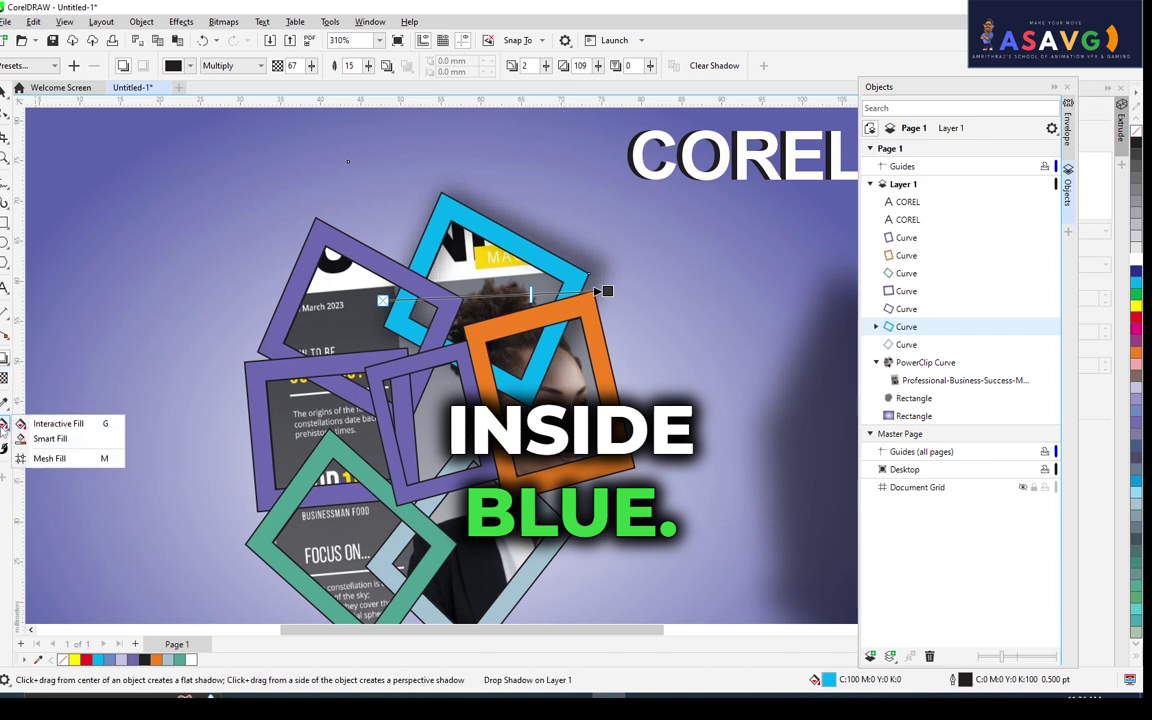
{"action": "left_click", "coordinate": [4, 403]}
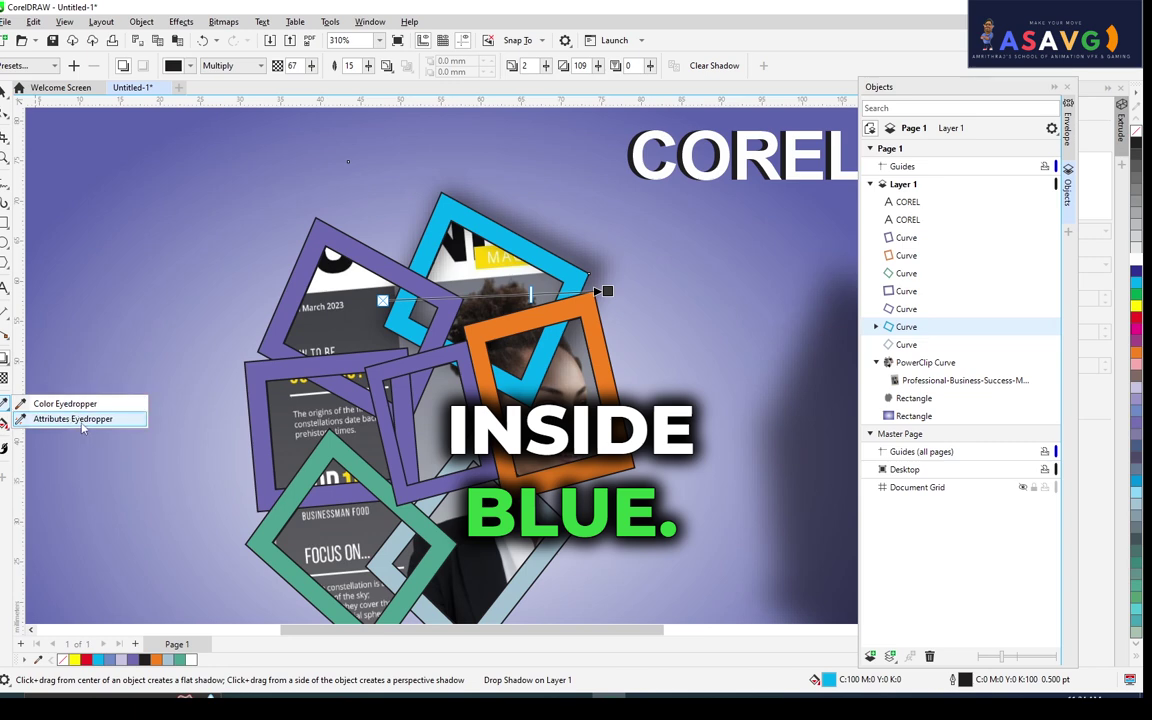
{"action": "left_click", "coordinate": [73, 419]}
{"action": "left_click", "coordinate": [550, 238]}
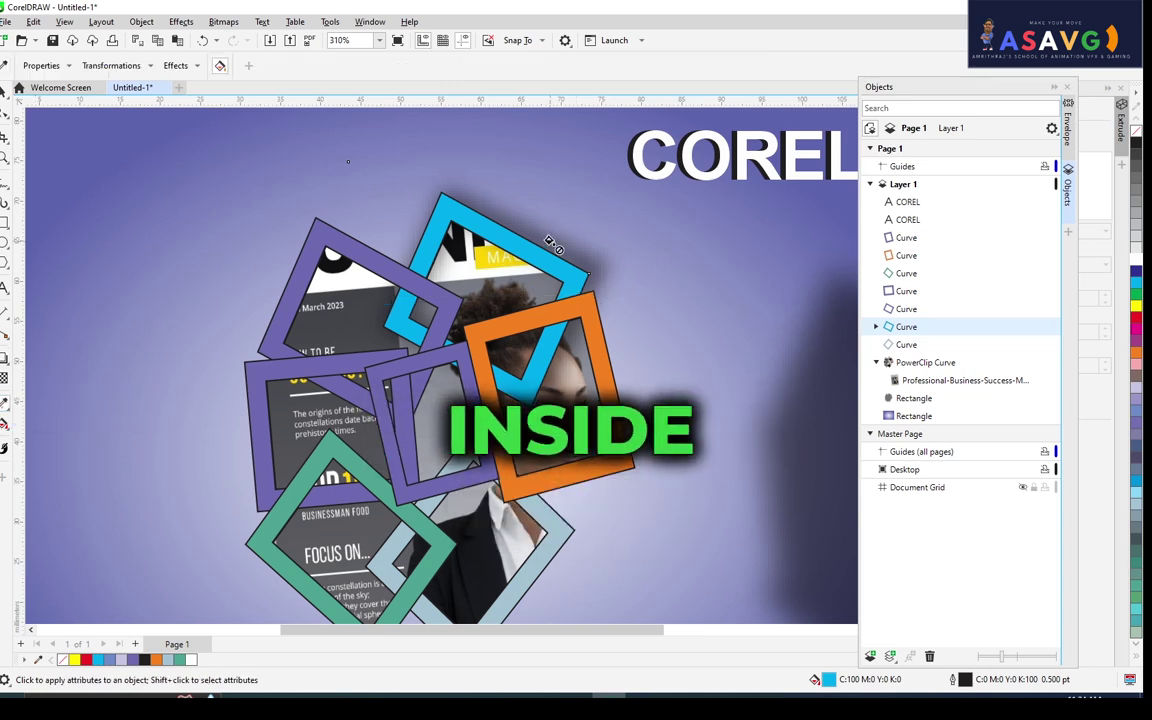
{"action": "left_click", "coordinate": [197, 66]}
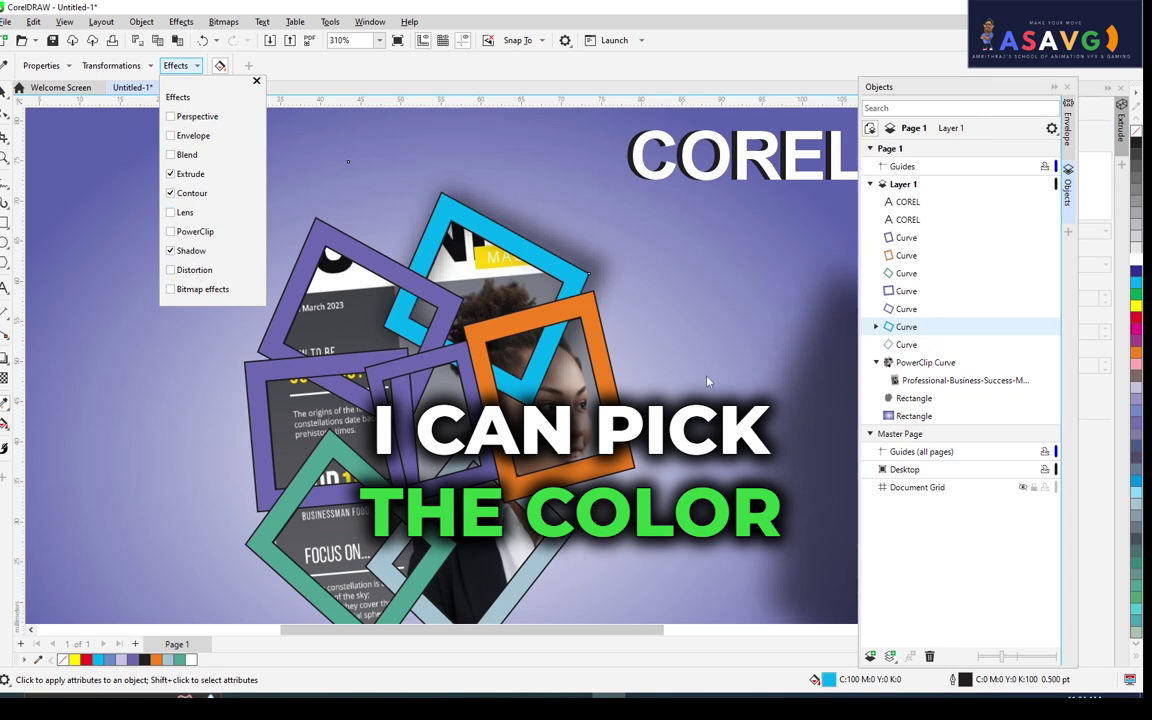
{"action": "left_click", "coordinate": [605, 375]}
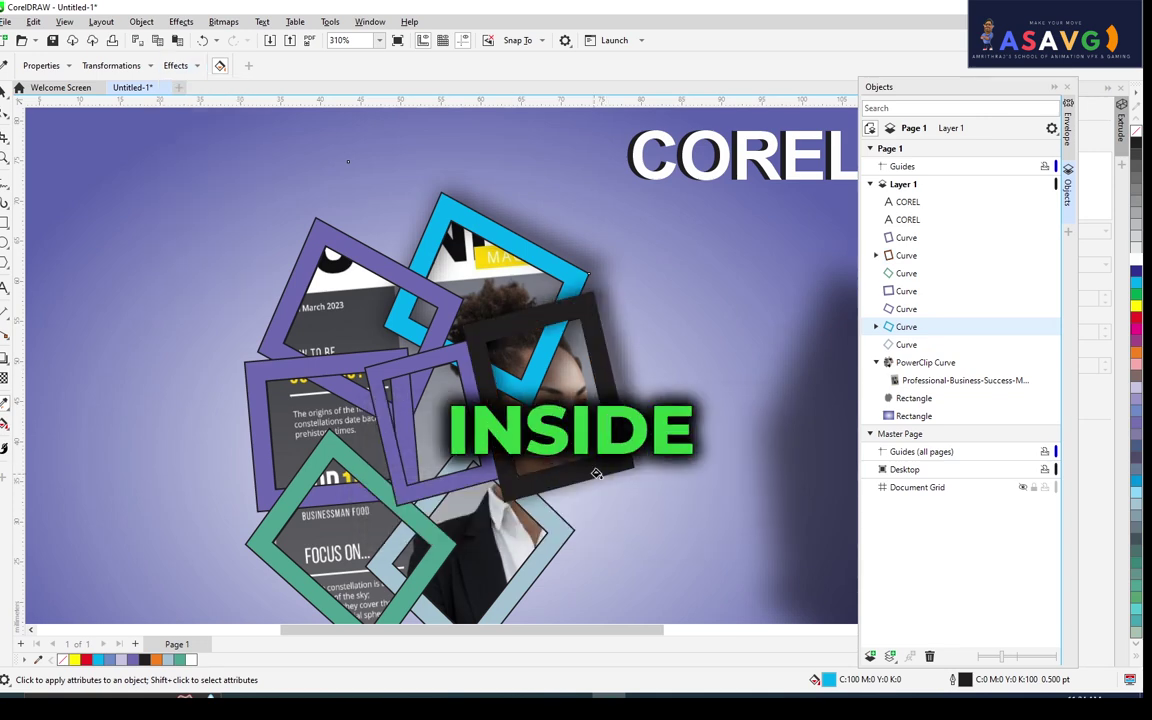
{"action": "key", "text": "ctrl+z"}
{"action": "left_click", "coordinate": [619, 468]}
{"action": "key", "text": "ctrl+z"}
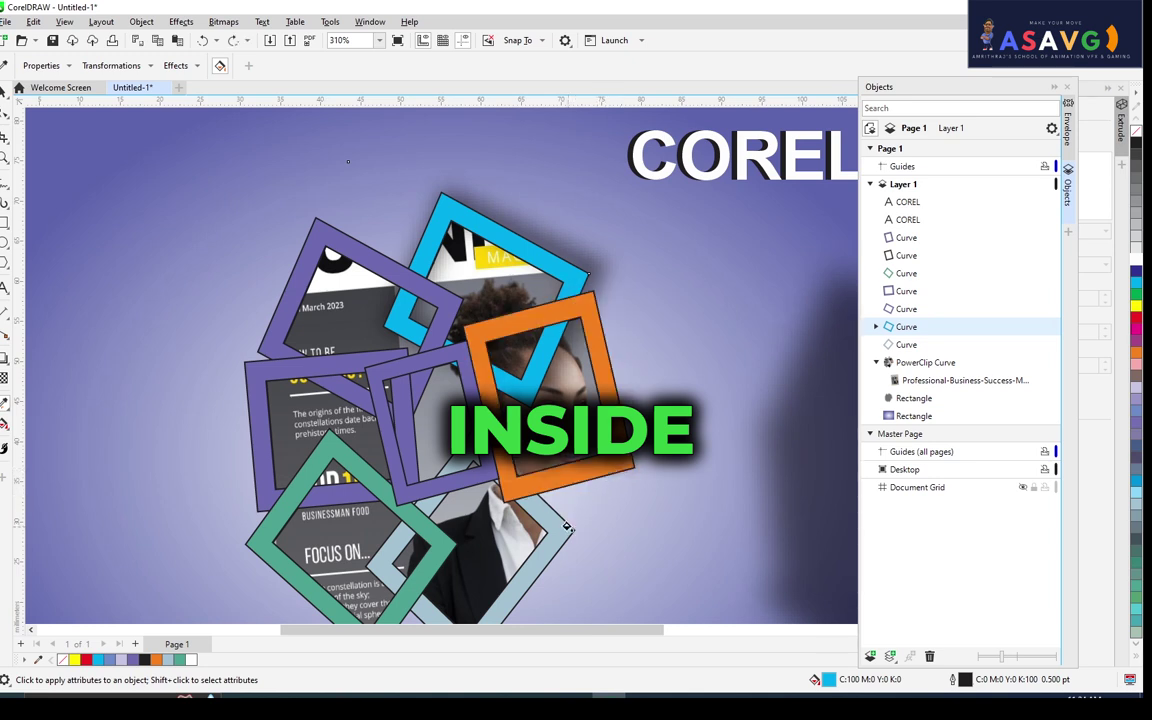
Apply the black, shadowed look to the light-blue, orange, purple and green frames and background.
{"action": "left_click", "coordinate": [566, 527]}
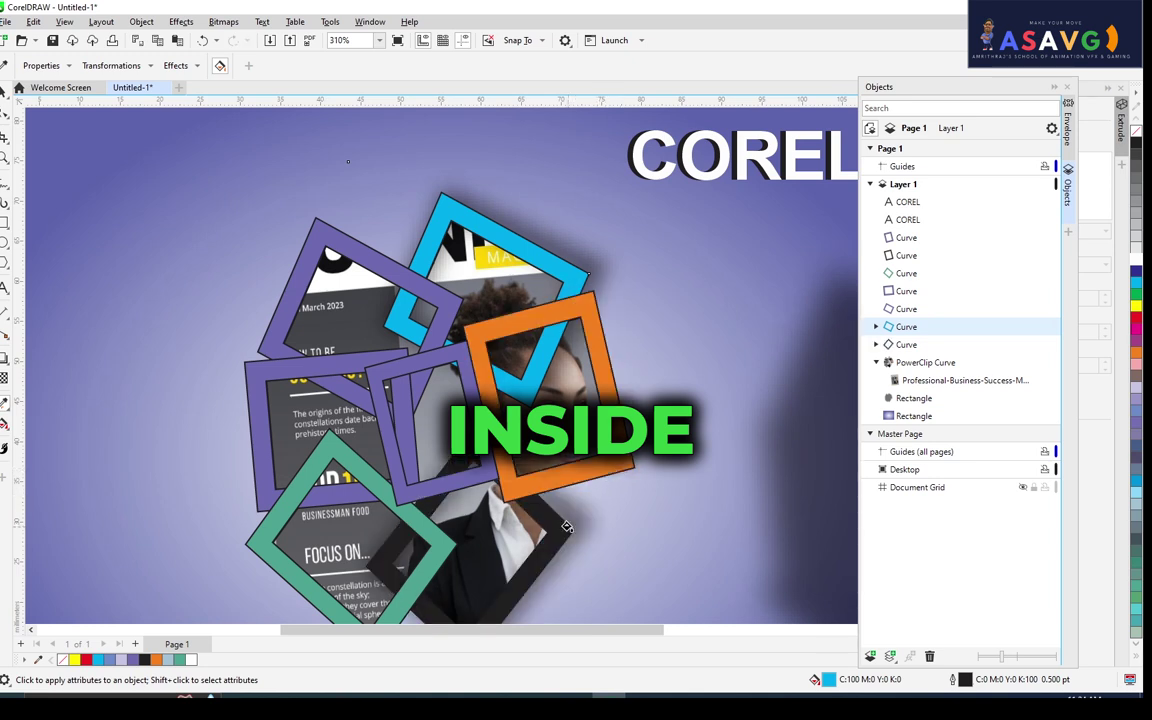
{"action": "left_click", "coordinate": [633, 475]}
{"action": "left_click", "coordinate": [388, 268]}
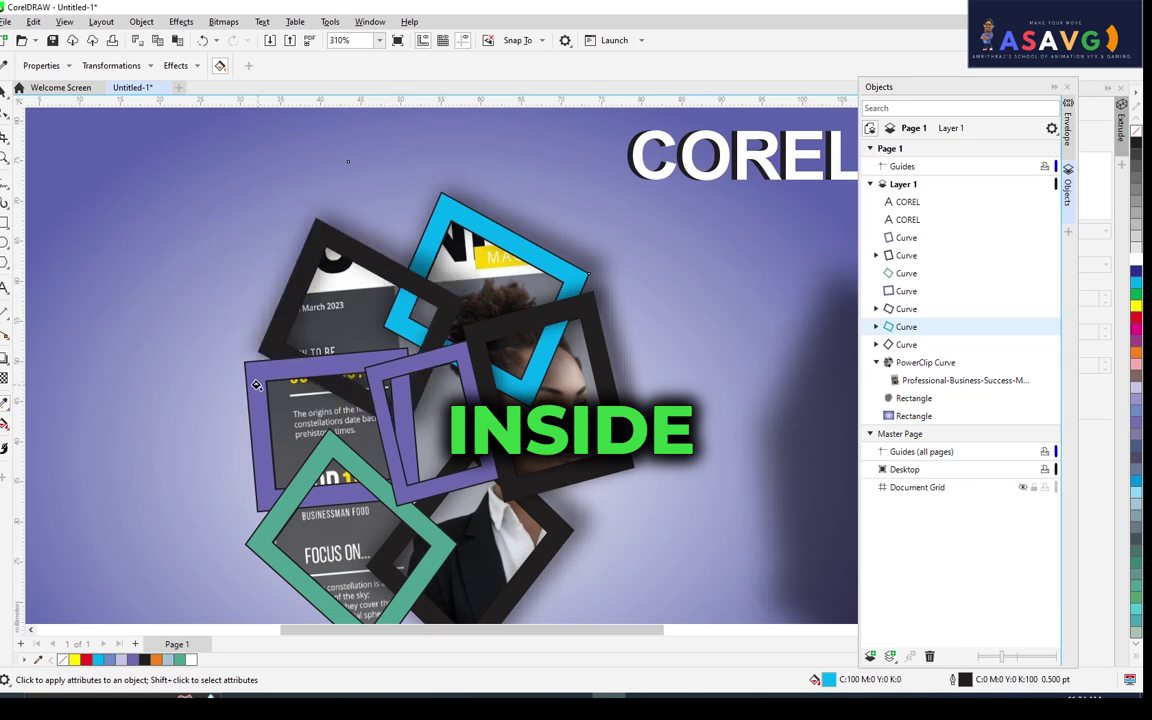
{"action": "left_click", "coordinate": [260, 441]}
{"action": "left_click", "coordinate": [283, 508]}
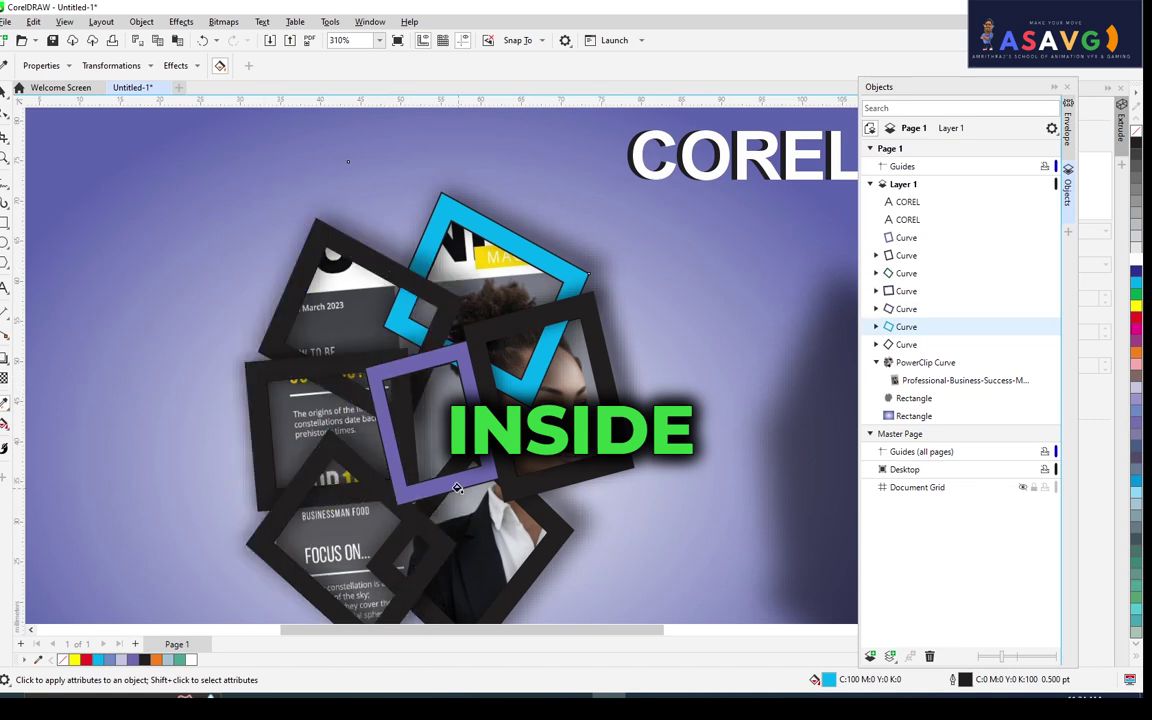
{"action": "left_click", "coordinate": [457, 488]}
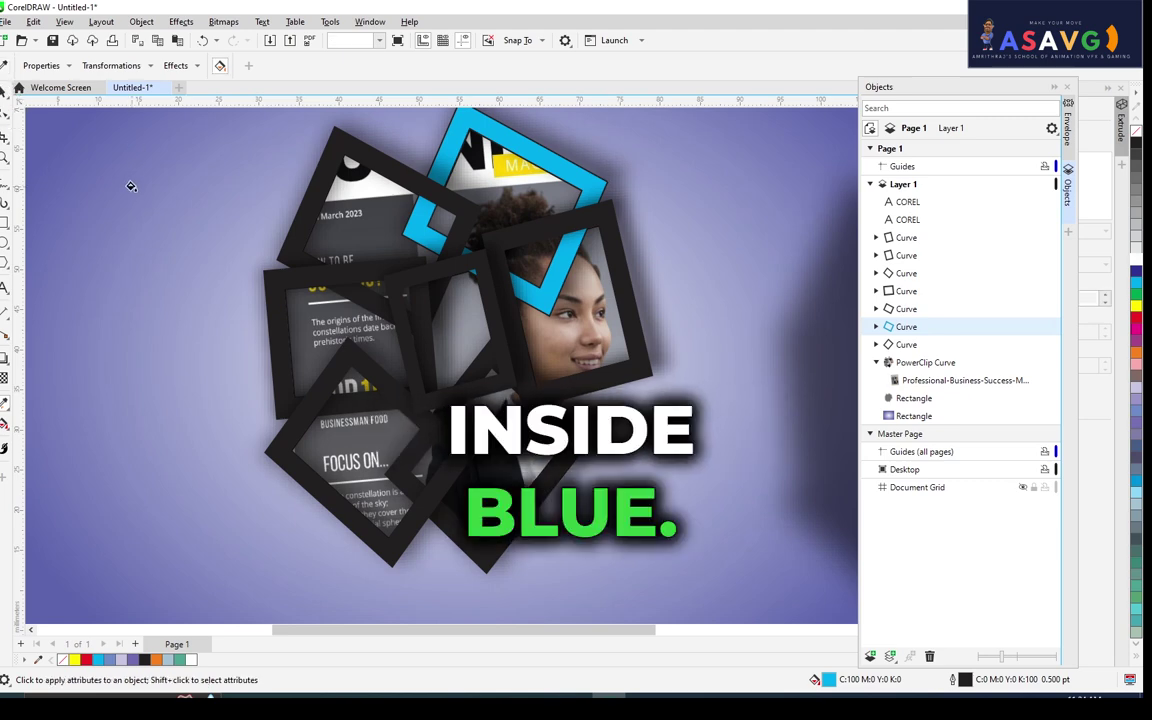
{"action": "left_click", "coordinate": [260, 261]}
Recolour one black frame orange and the top-left frame dark blue.
{"action": "left_click", "coordinate": [337, 314]}
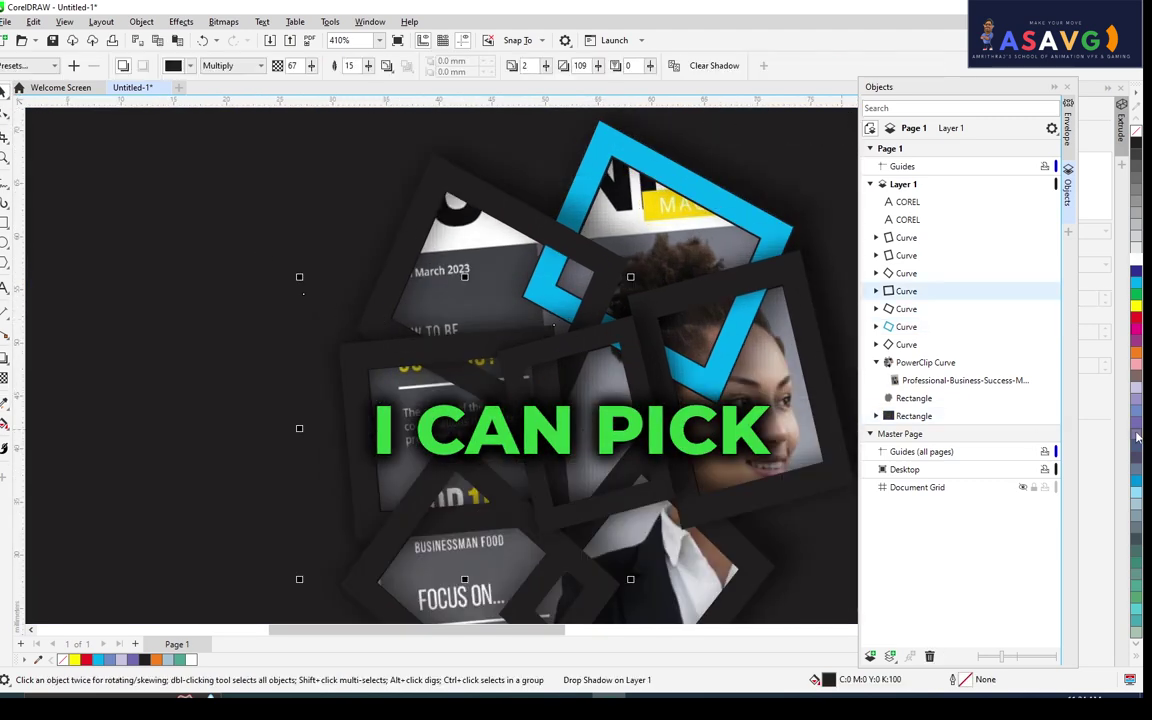
{"action": "left_click", "coordinate": [1136, 352]}
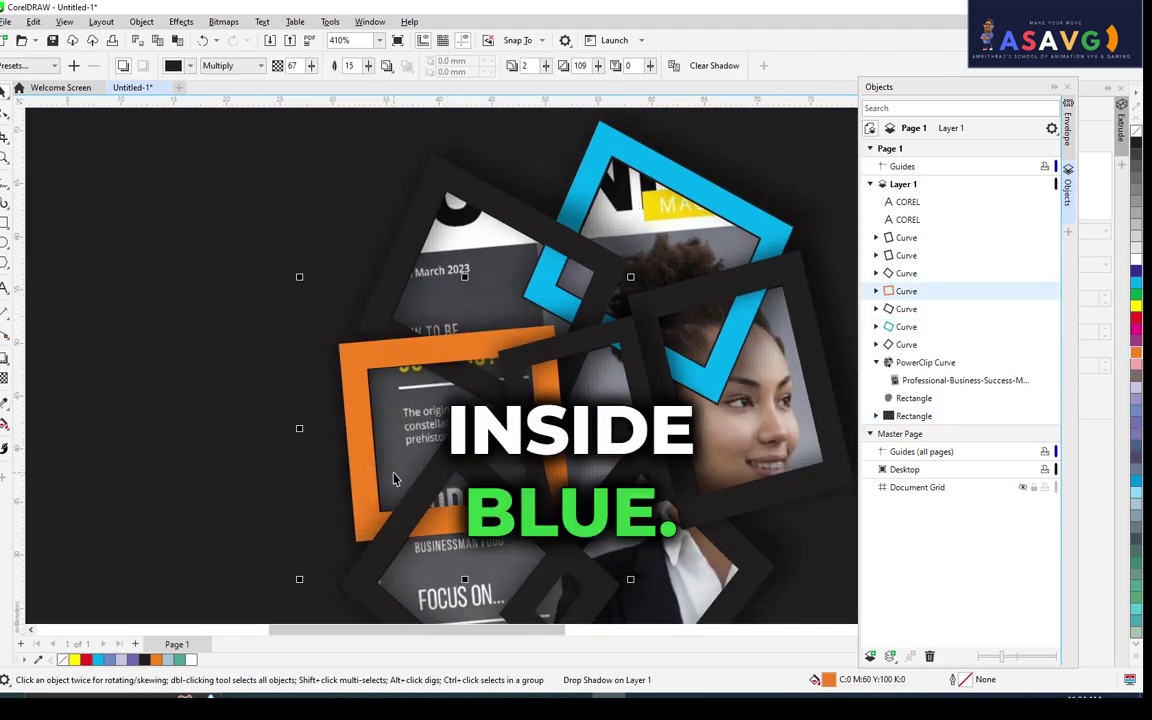
{"action": "left_click", "coordinate": [441, 473]}
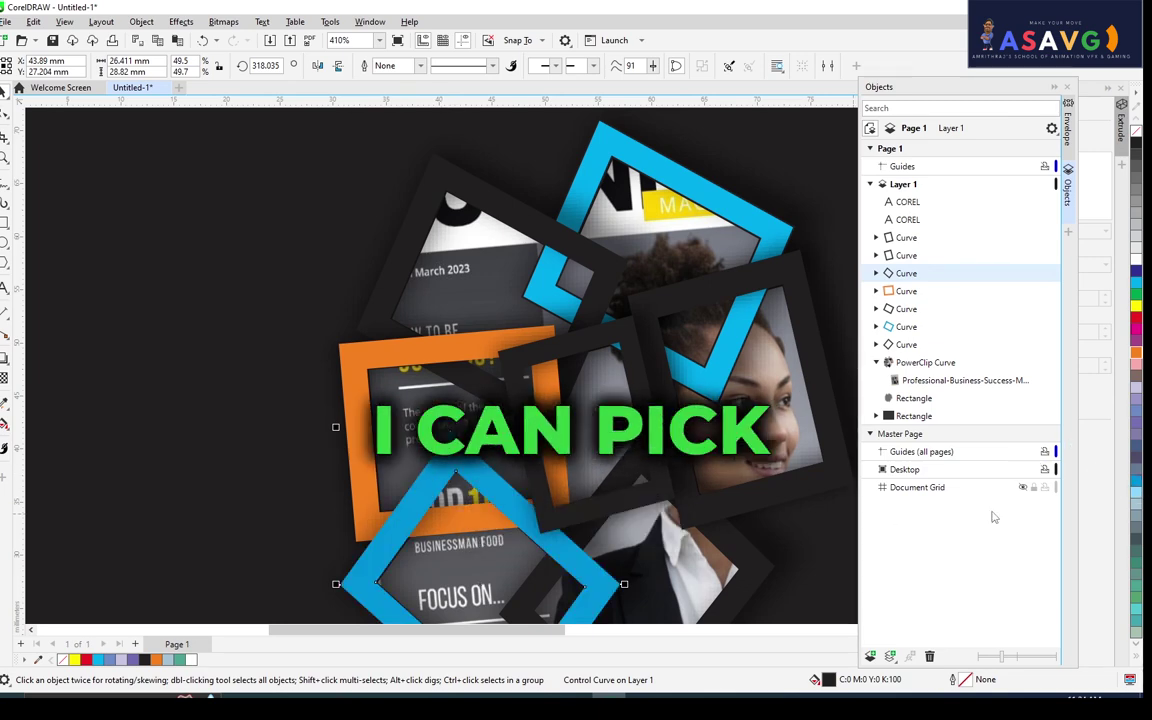
{"action": "left_click", "coordinate": [1137, 272]}
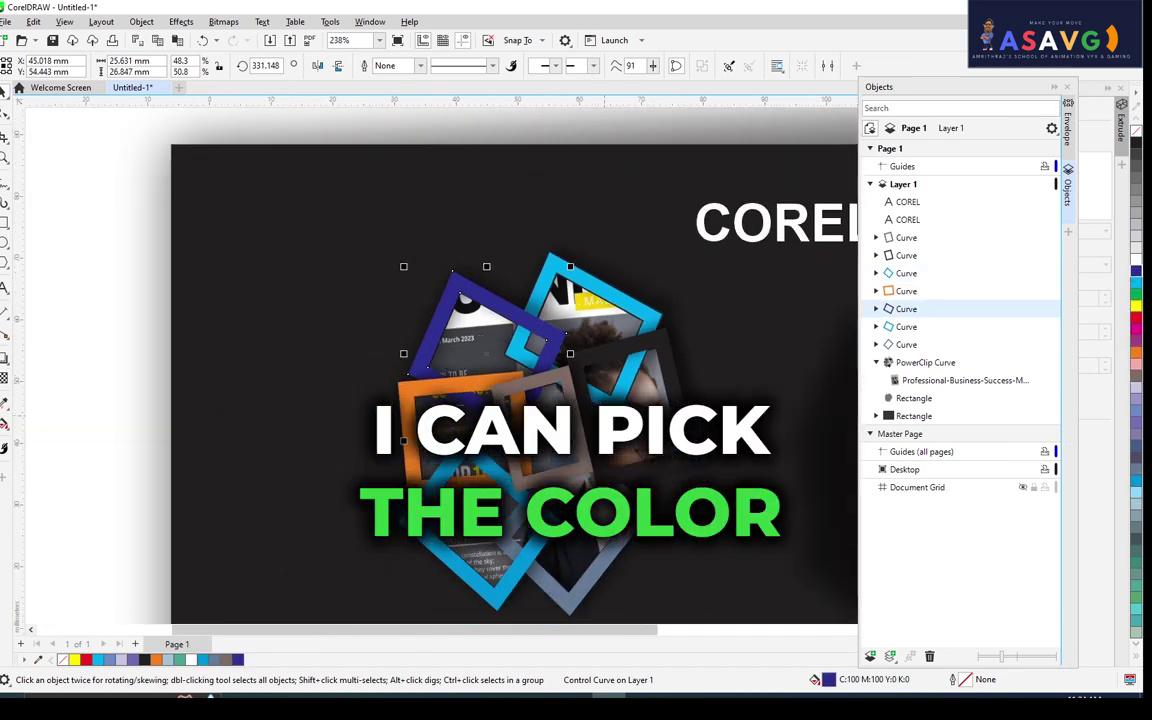
Fill the black background rectangle with 60% black mid-grey.
{"action": "scroll", "coordinate": [573, 368], "scroll_direction": "up", "scroll_amount": 1}
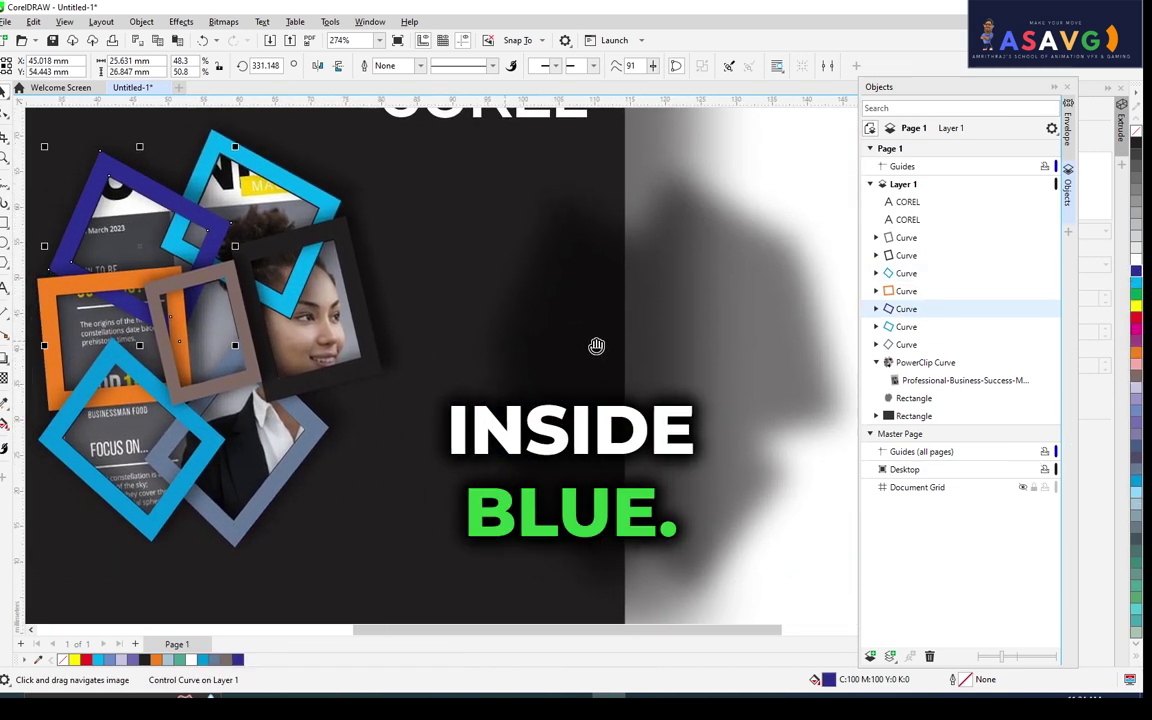
{"action": "left_click", "coordinate": [154, 361]}
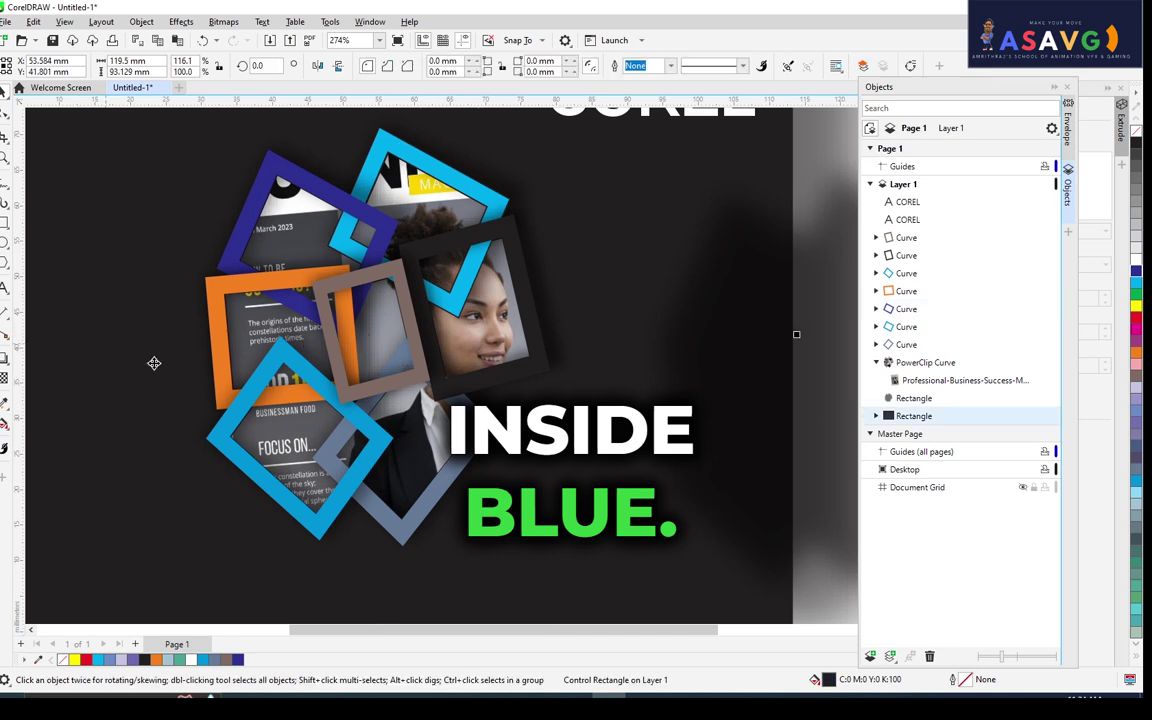
{"action": "left_click", "coordinate": [1135, 231]}
{"action": "scroll", "coordinate": [568, 367], "scroll_direction": "down", "scroll_amount": 3}
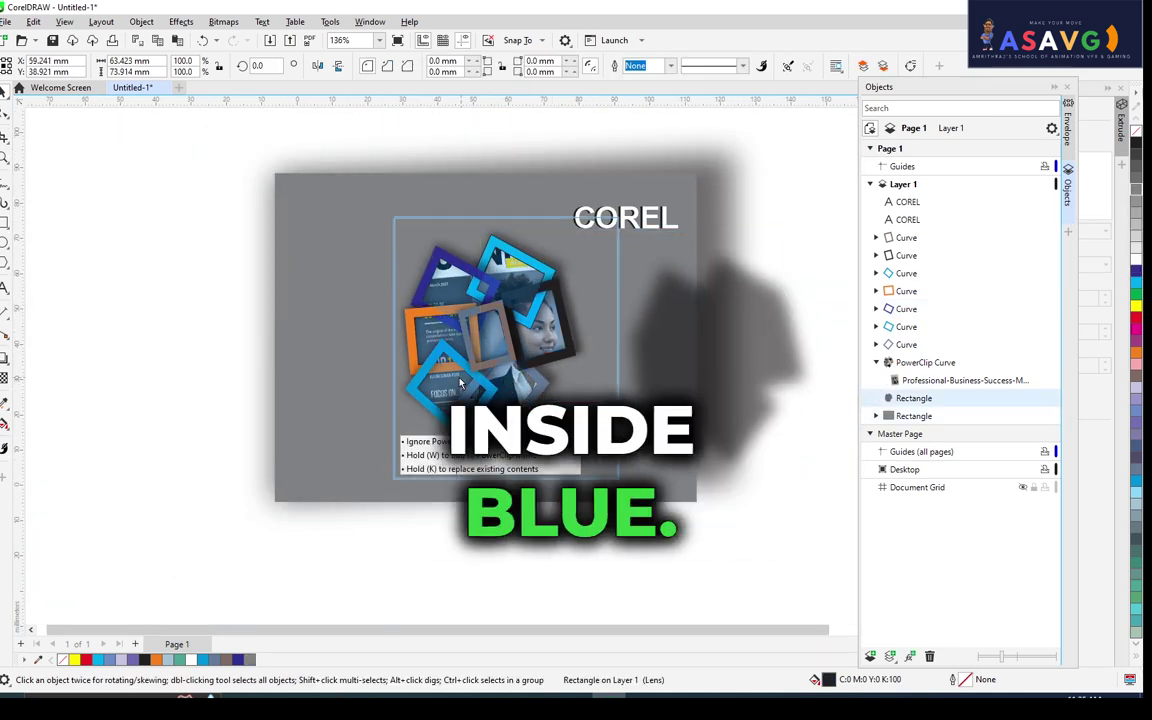
Delete the stray blurred lens shape beside the page.
{"action": "left_click", "coordinate": [603, 217]}
{"action": "left_click_drag", "start_coordinate": [603, 217], "coordinate": [150, 372]}
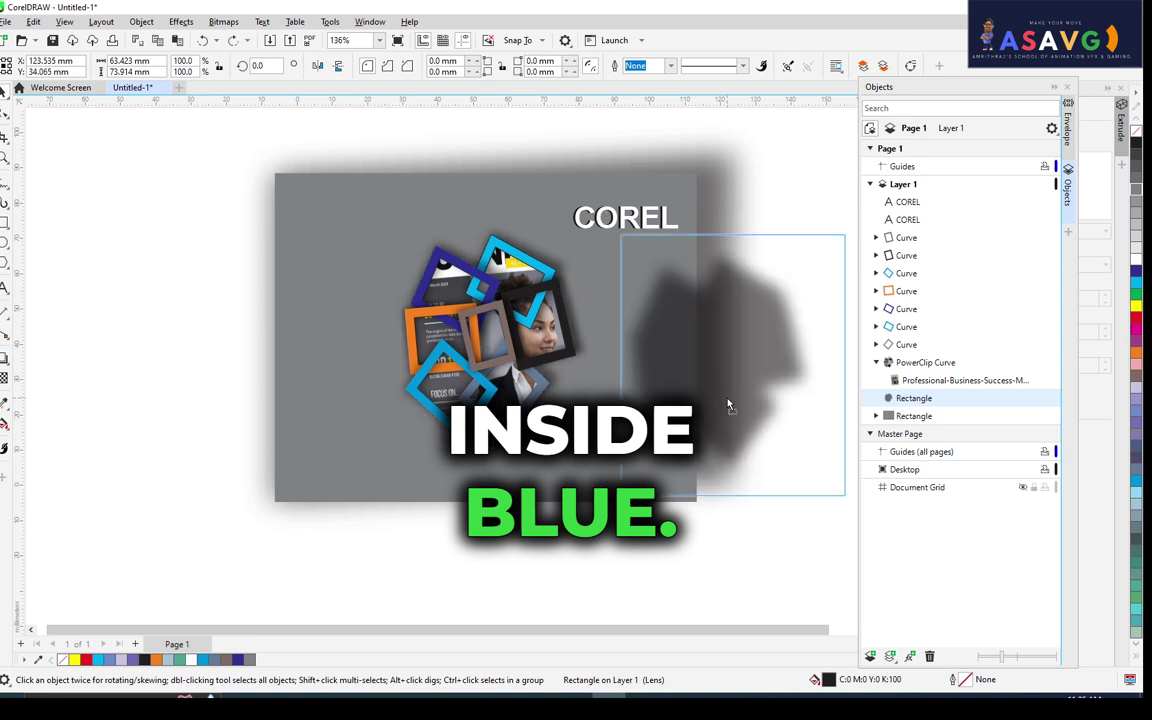
{"action": "scroll", "coordinate": [150, 372], "scroll_direction": "left", "scroll_amount": 3}
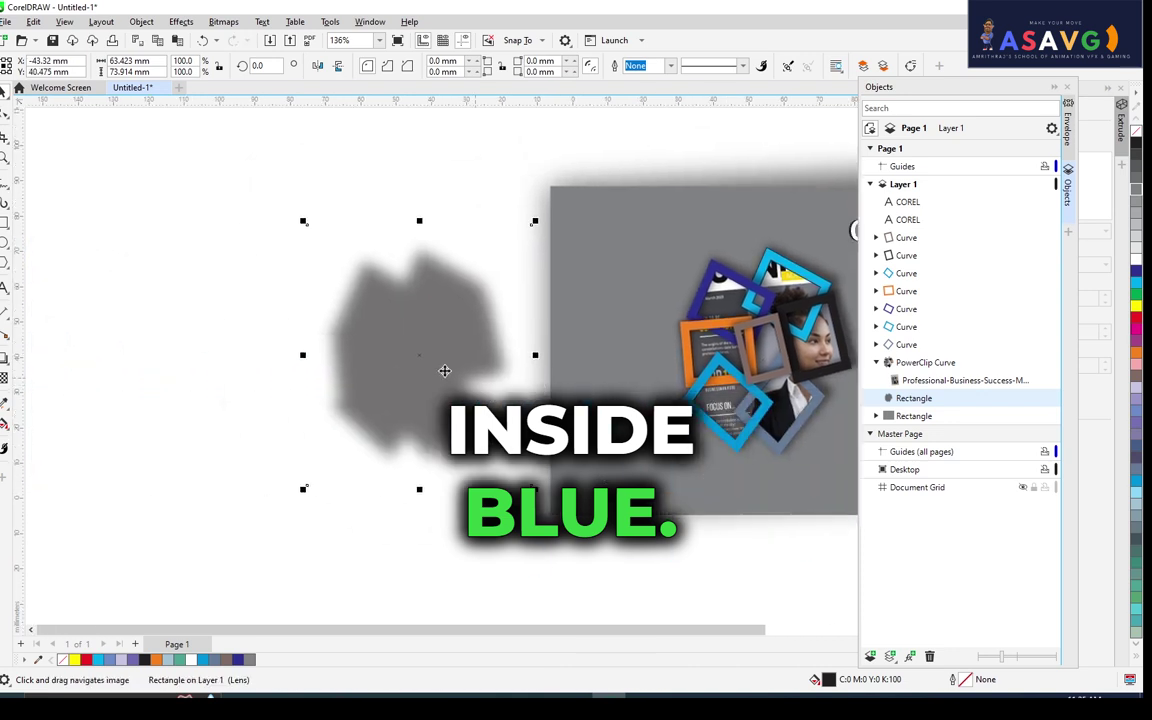
{"action": "left_click_drag", "start_coordinate": [423, 372], "coordinate": [362, 379]}
{"action": "key", "text": "Delete"}
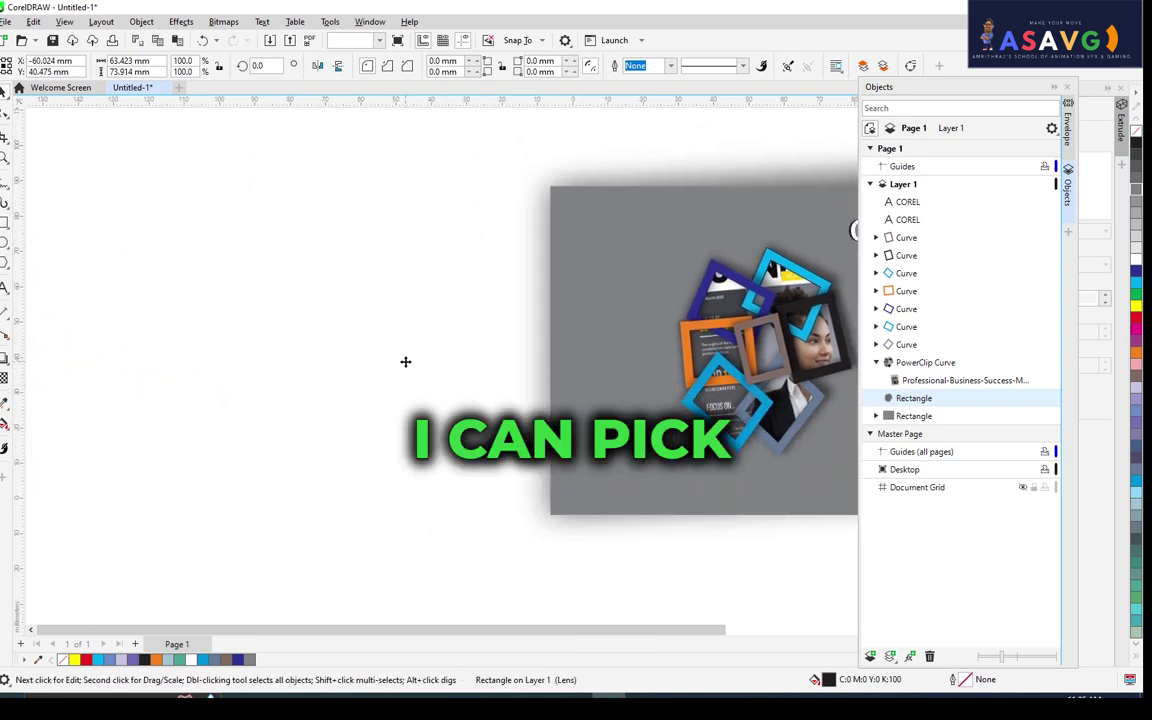
{"action": "key", "text": "h"}
{"action": "left_click_drag", "start_coordinate": [458, 378], "coordinate": [293, 358]}
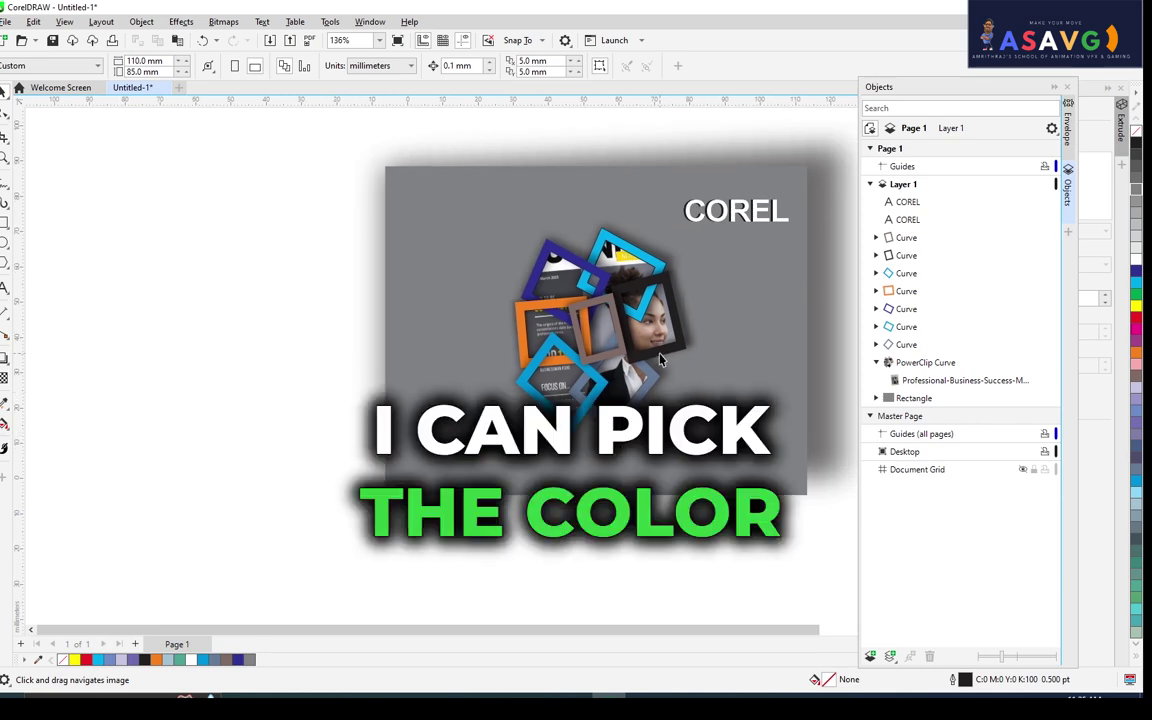
{"action": "scroll", "coordinate": [598, 375], "scroll_direction": "up", "scroll_amount": 2}
{"action": "key", "text": "space"}
Break the background's drop shadow apart and delete the separated shadow rectangle.
{"action": "left_click", "coordinate": [598, 375]}
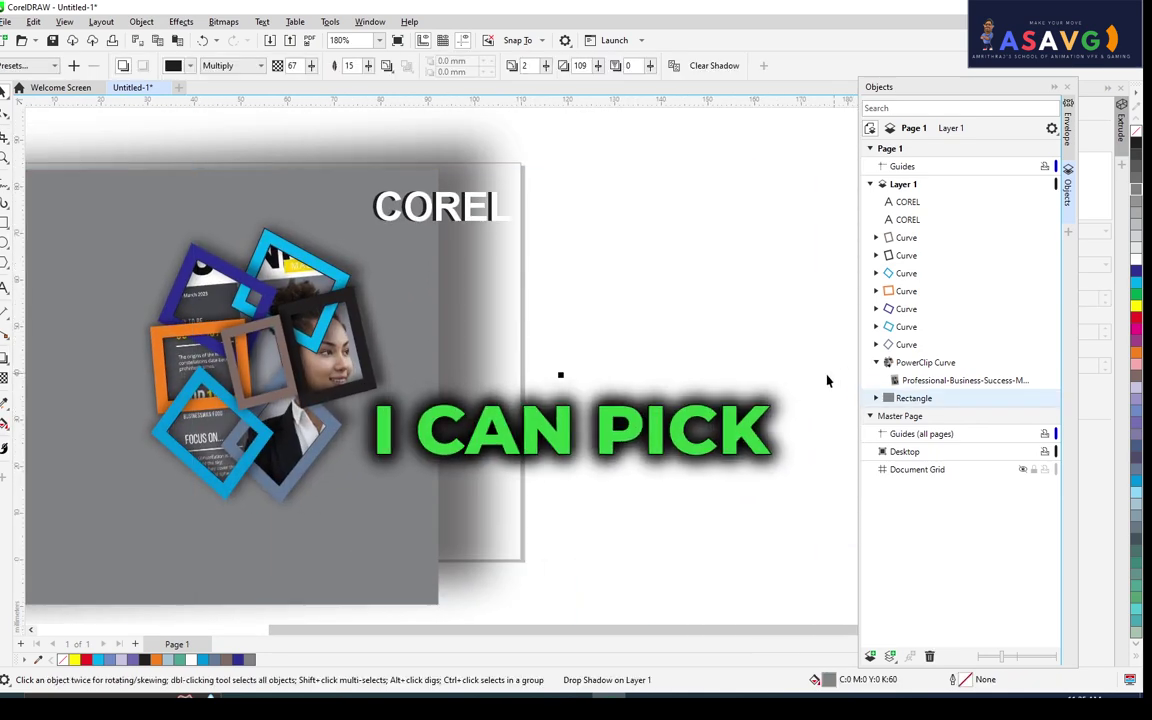
{"action": "scroll", "coordinate": [671, 391], "scroll_direction": "down", "scroll_amount": 3}
{"action": "mouse_move", "coordinate": [587, 413]}
{"action": "left_mouse_down"}
{"action": "mouse_move", "coordinate": [719, 416]}
{"action": "mouse_move", "coordinate": [660, 417]}
{"action": "left_mouse_up"}
{"action": "scroll", "coordinate": [658, 357], "scroll_direction": "up", "scroll_amount": 1}
{"action": "scroll", "coordinate": [656, 337], "scroll_direction": "up", "scroll_amount": 3}
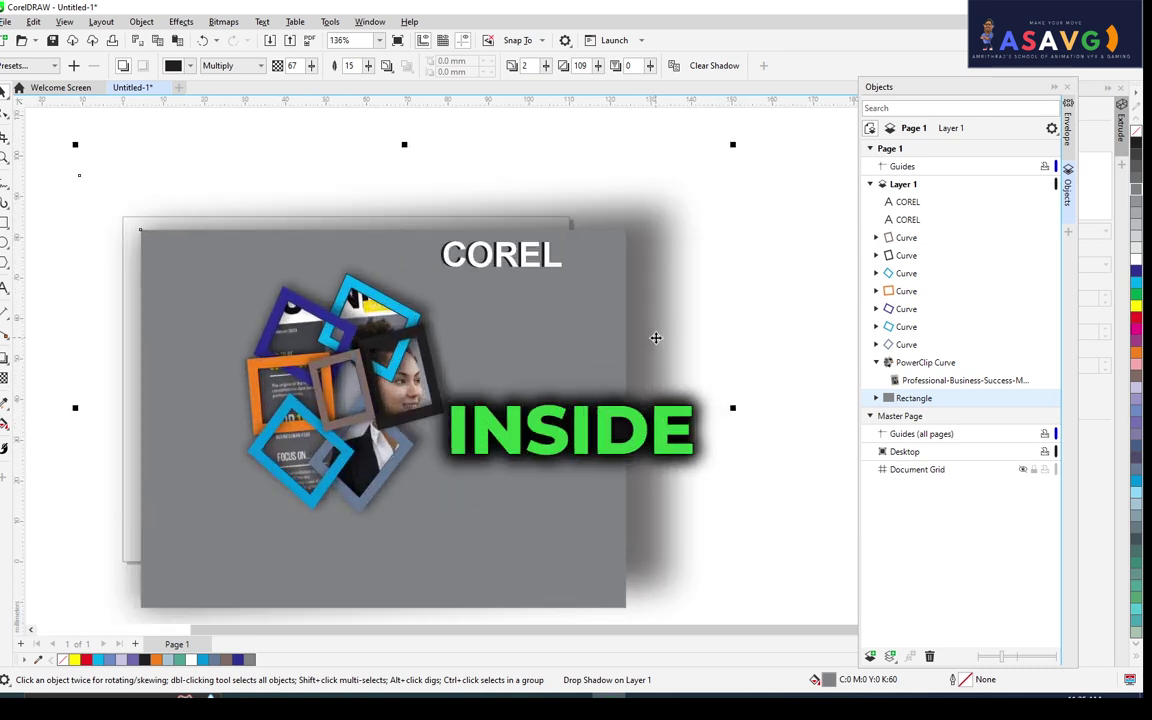
{"action": "right_click", "coordinate": [644, 244]}
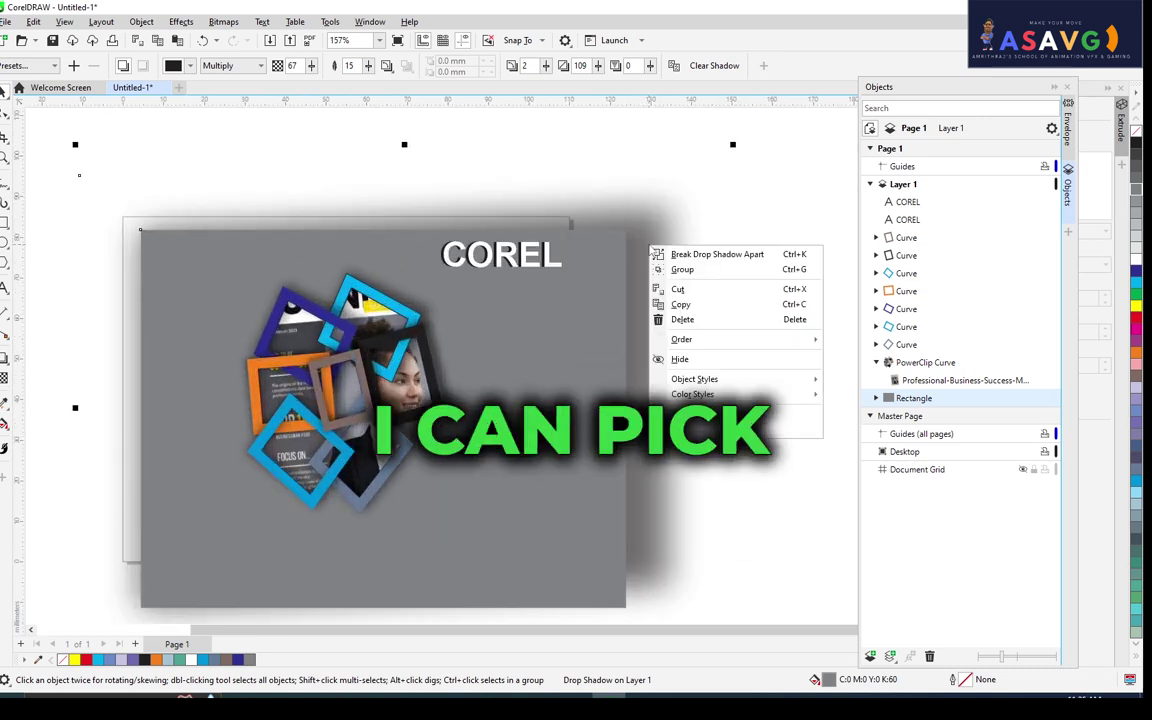
{"action": "left_click", "coordinate": [692, 255]}
{"action": "left_click", "coordinate": [685, 318]}
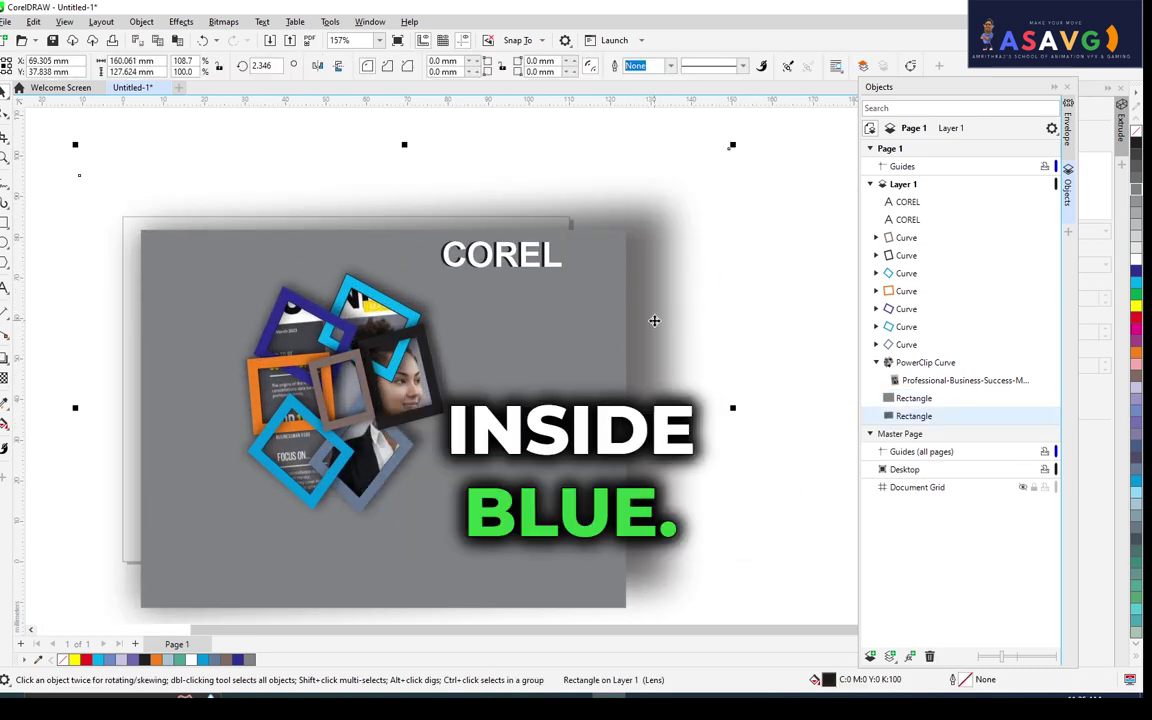
{"action": "key", "text": "Delete"}
Select the grey background rectangle, then the grey frame in the collage.
{"action": "left_click_drag", "start_coordinate": [513, 417], "coordinate": [676, 358]}
{"action": "left_click", "coordinate": [676, 358]}
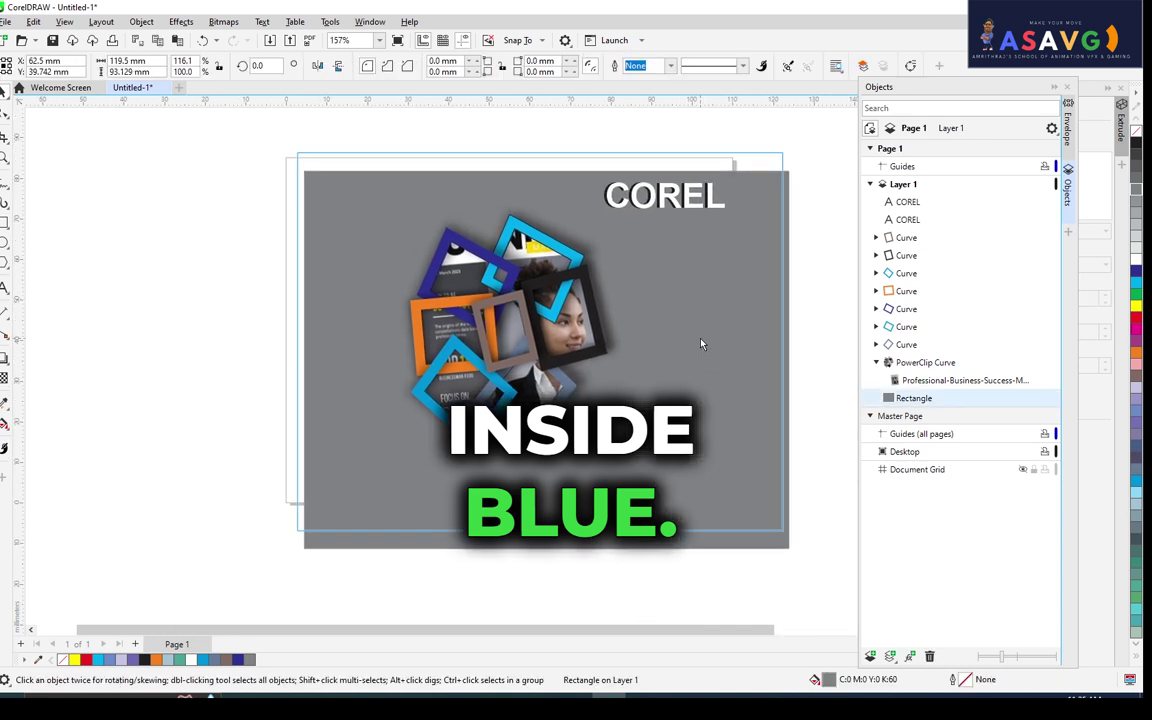
{"action": "scroll", "coordinate": [586, 360], "scroll_direction": "up", "scroll_amount": 2}
{"action": "scroll", "coordinate": [330, 259], "scroll_direction": "up", "scroll_amount": 1}
{"action": "scroll", "coordinate": [470, 320], "scroll_direction": "up", "scroll_amount": 1}
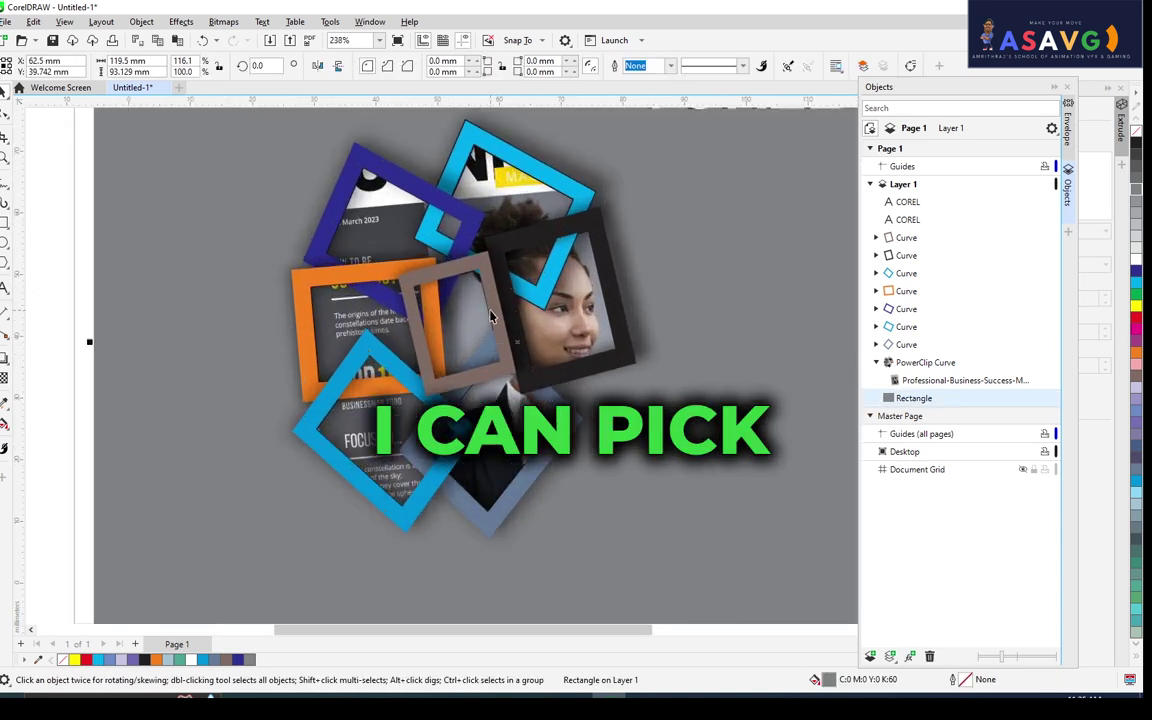
{"action": "scroll", "coordinate": [431, 343], "scroll_direction": "up", "scroll_amount": 1}
{"action": "left_click", "coordinate": [431, 343]}
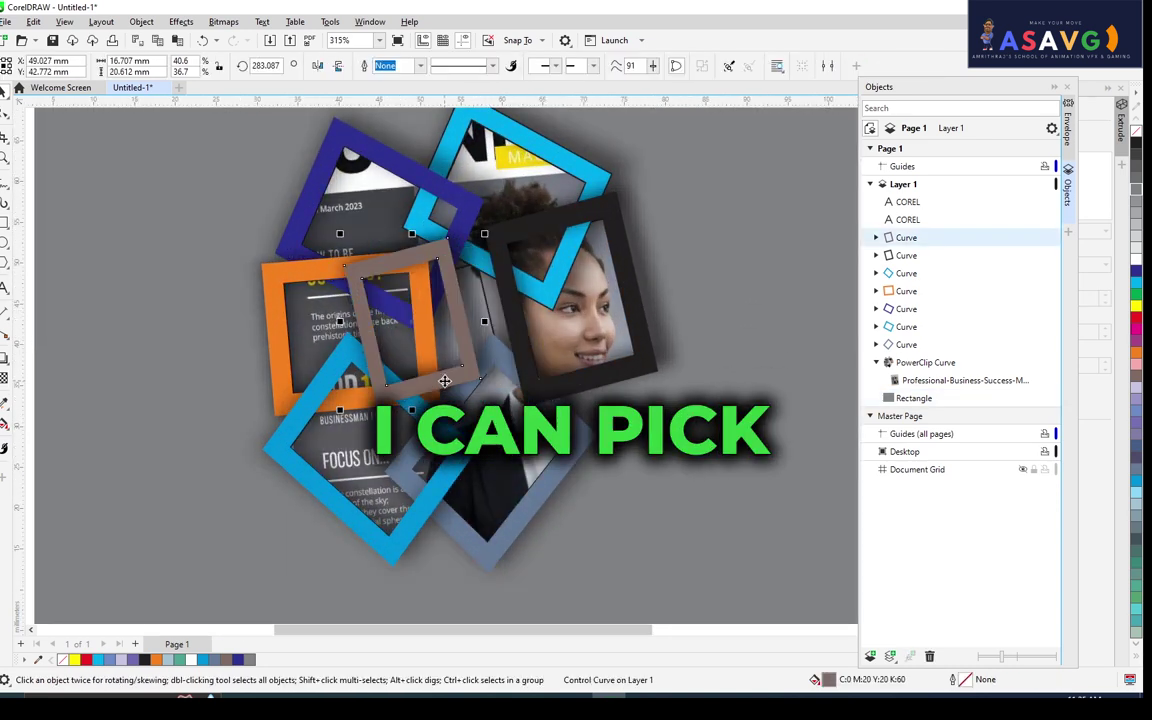
Undo a trial frame move and nudge the grey background and collage slightly right.
{"action": "left_click", "coordinate": [444, 381]}
{"action": "scroll", "coordinate": [710, 440], "scroll_direction": "down", "scroll_amount": 3}
{"action": "left_click_drag", "start_coordinate": [543, 397], "coordinate": [389, 363]}
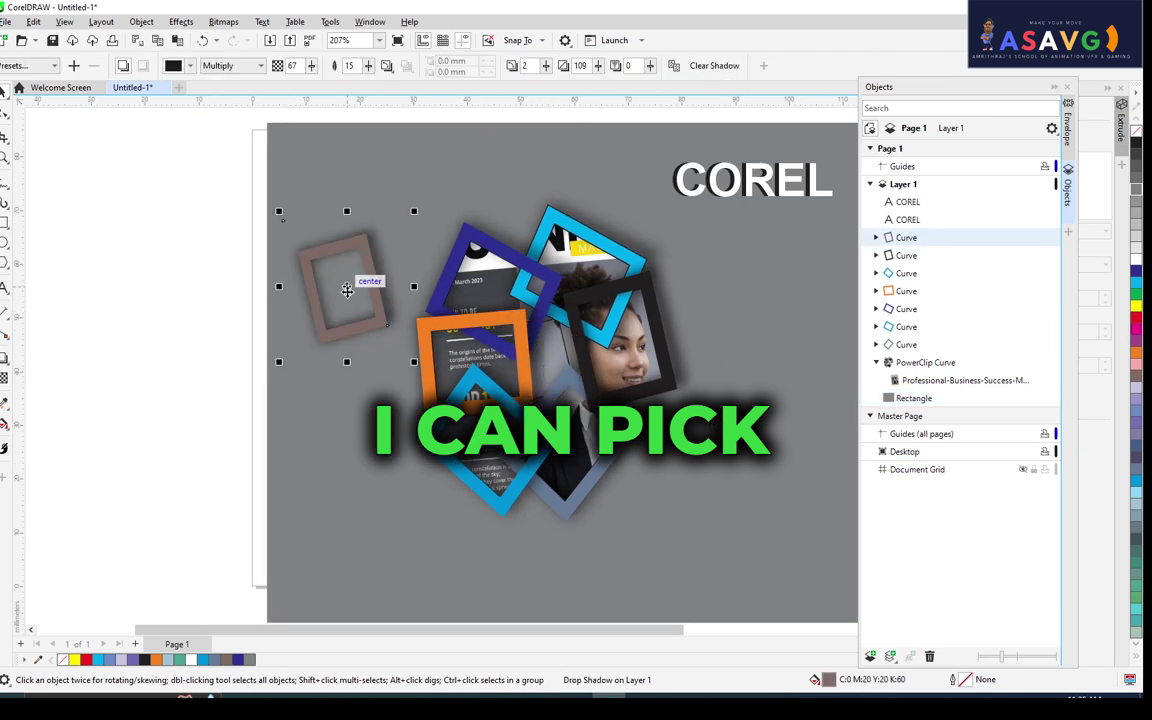
{"action": "left_click_drag", "start_coordinate": [347, 290], "coordinate": [548, 355]}
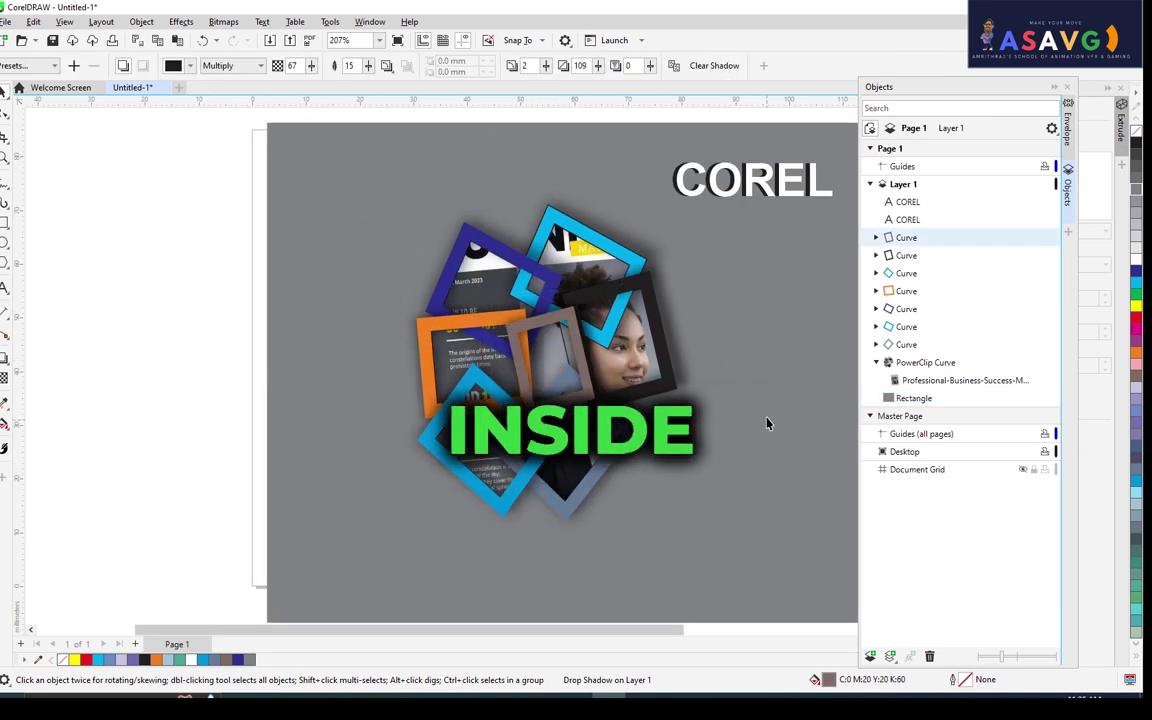
{"action": "key", "text": "ctrl+z"}
{"action": "key", "text": "ctrl+z"}
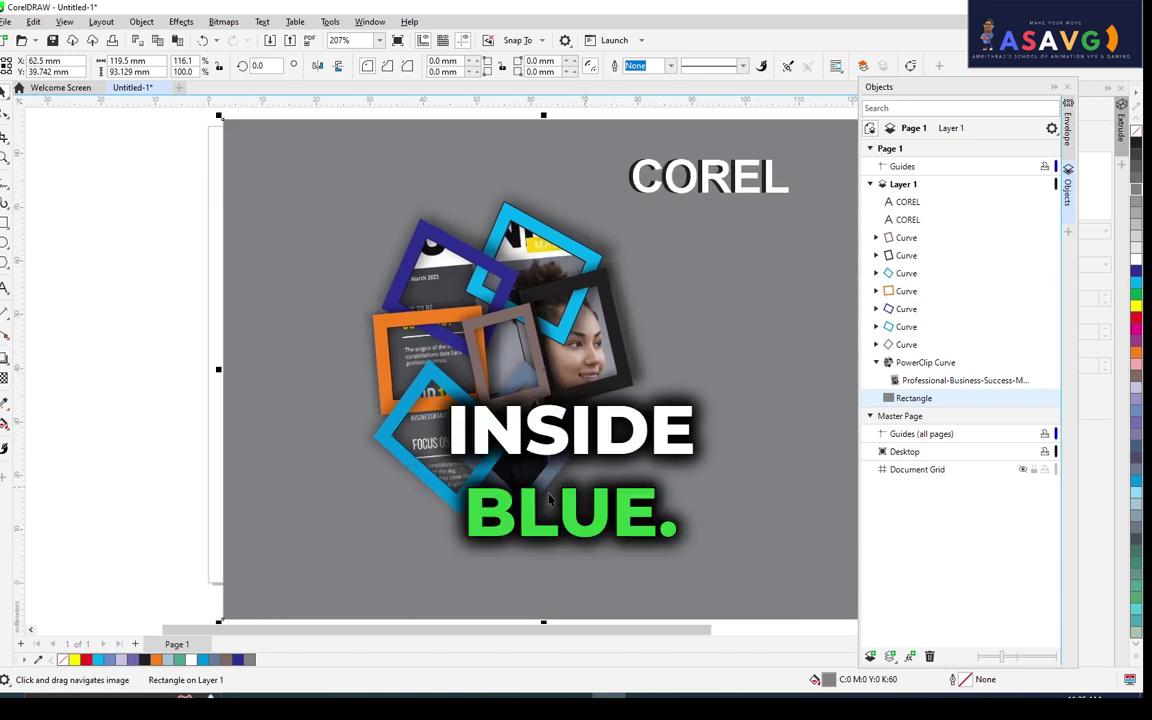
{"action": "left_click_drag", "start_coordinate": [419, 347], "coordinate": [466, 347]}
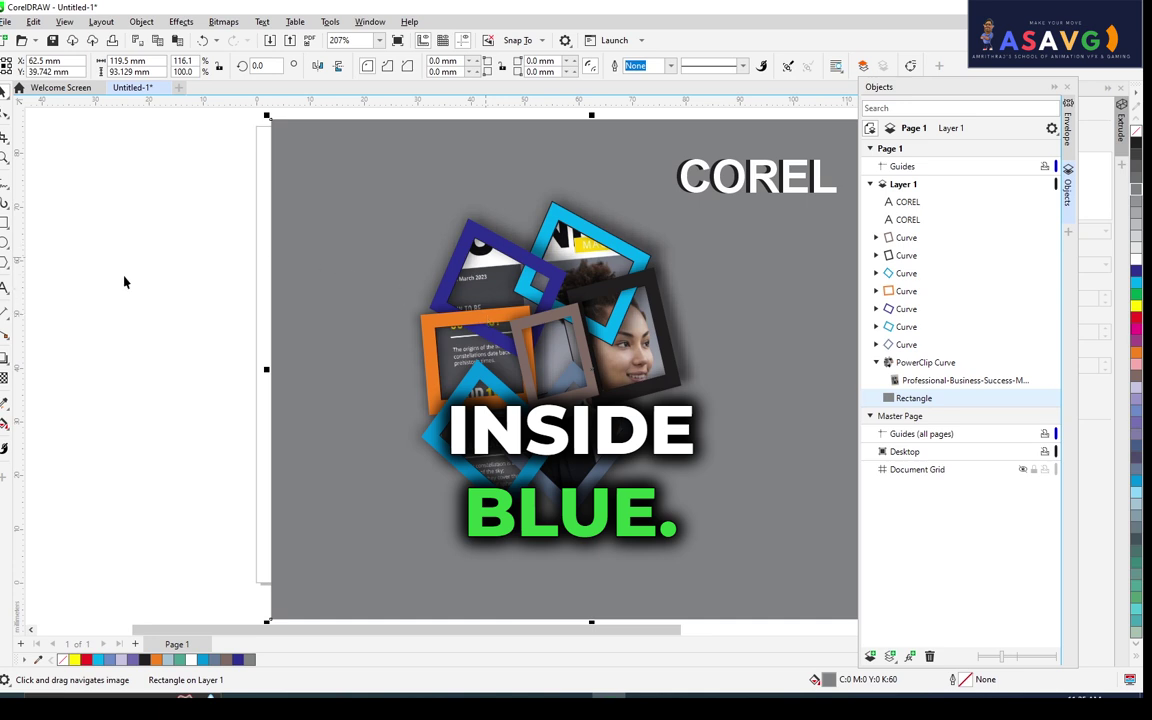
{"action": "left_click", "coordinate": [6, 243]}
Draw a circle left of the page and fill it black.
{"action": "left_click", "coordinate": [45, 237]}
{"action": "mouse_move", "coordinate": [51, 241]}
{"action": "left_mouse_down"}
{"action": "mouse_move", "coordinate": [222, 428]}
{"action": "mouse_move", "coordinate": [219, 418]}
{"action": "left_mouse_up"}
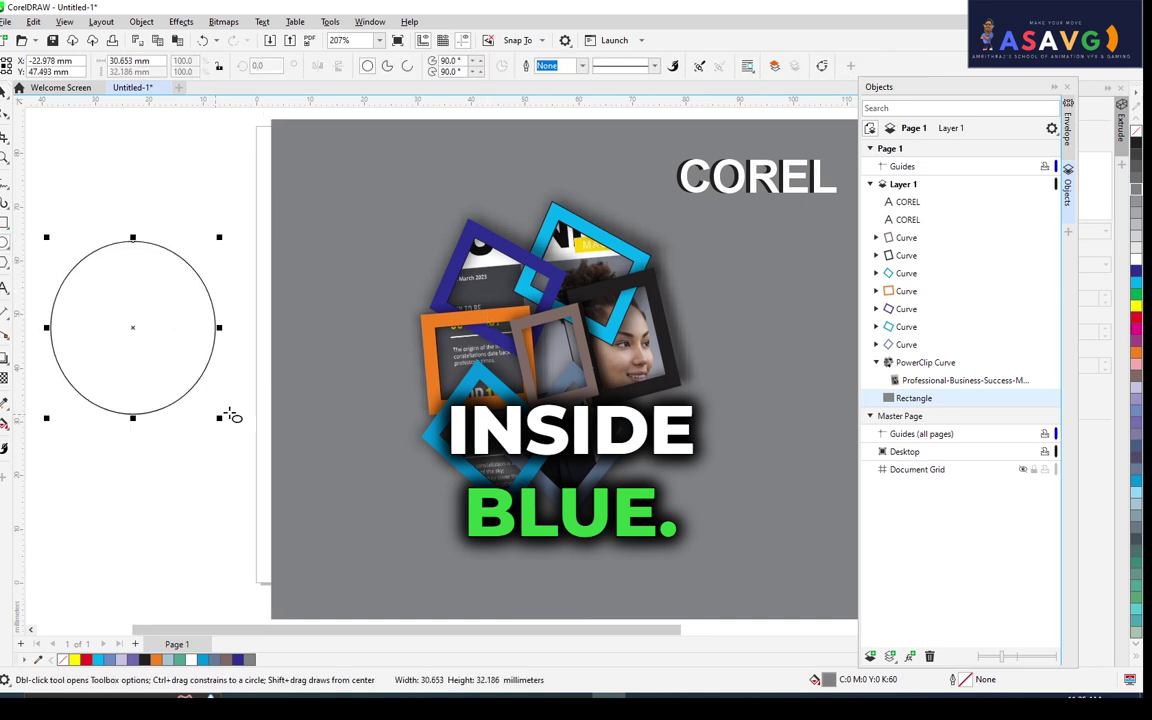
{"action": "left_click", "coordinate": [1136, 147]}
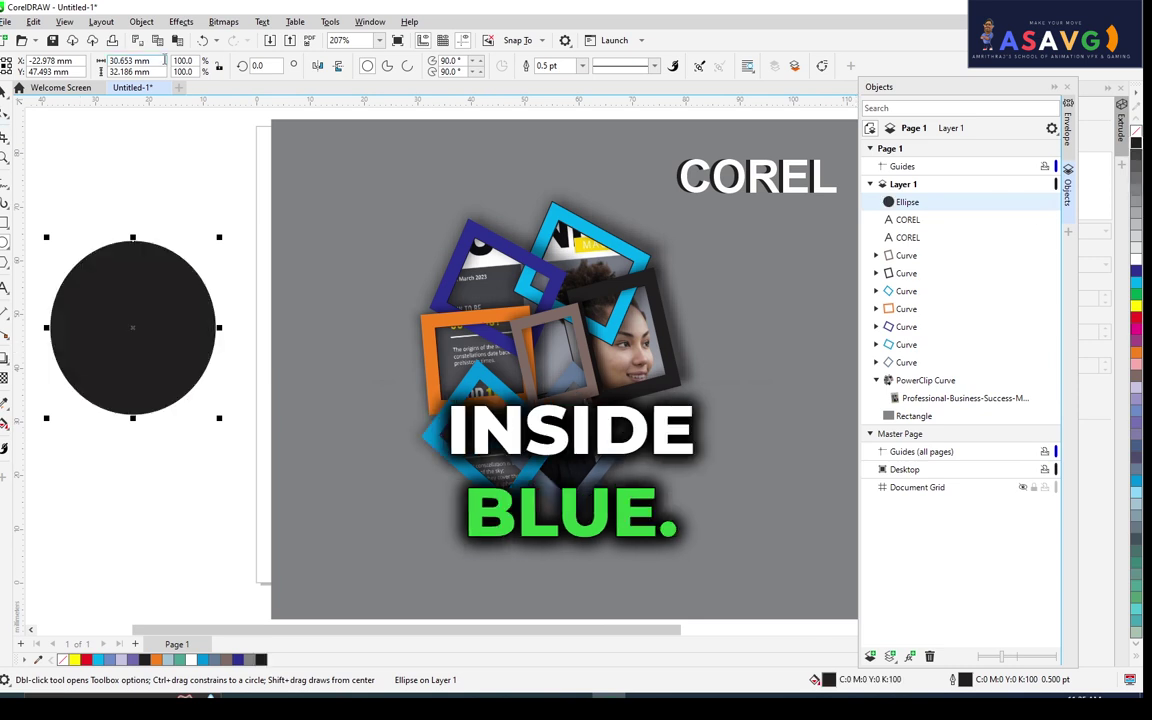
Blur the circle with 21-pixel Gaussian Blur and place it one level back under the collage.
{"action": "left_click", "coordinate": [181, 21]}
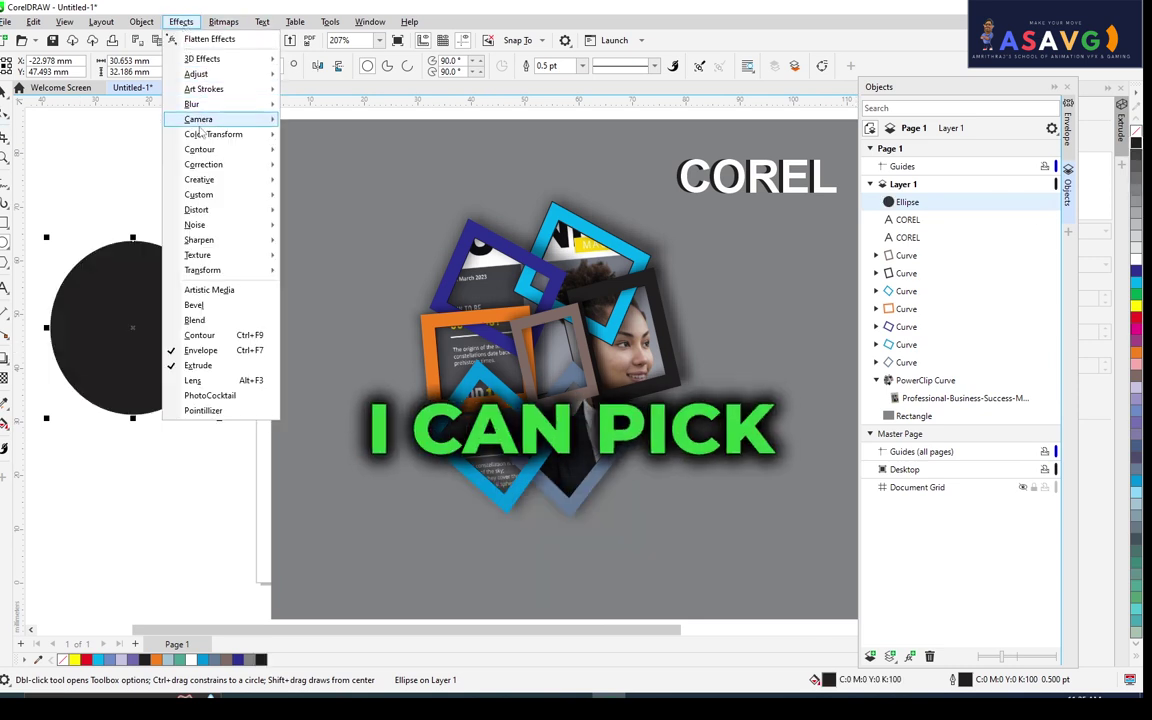
{"action": "mouse_move", "coordinate": [192, 104]}
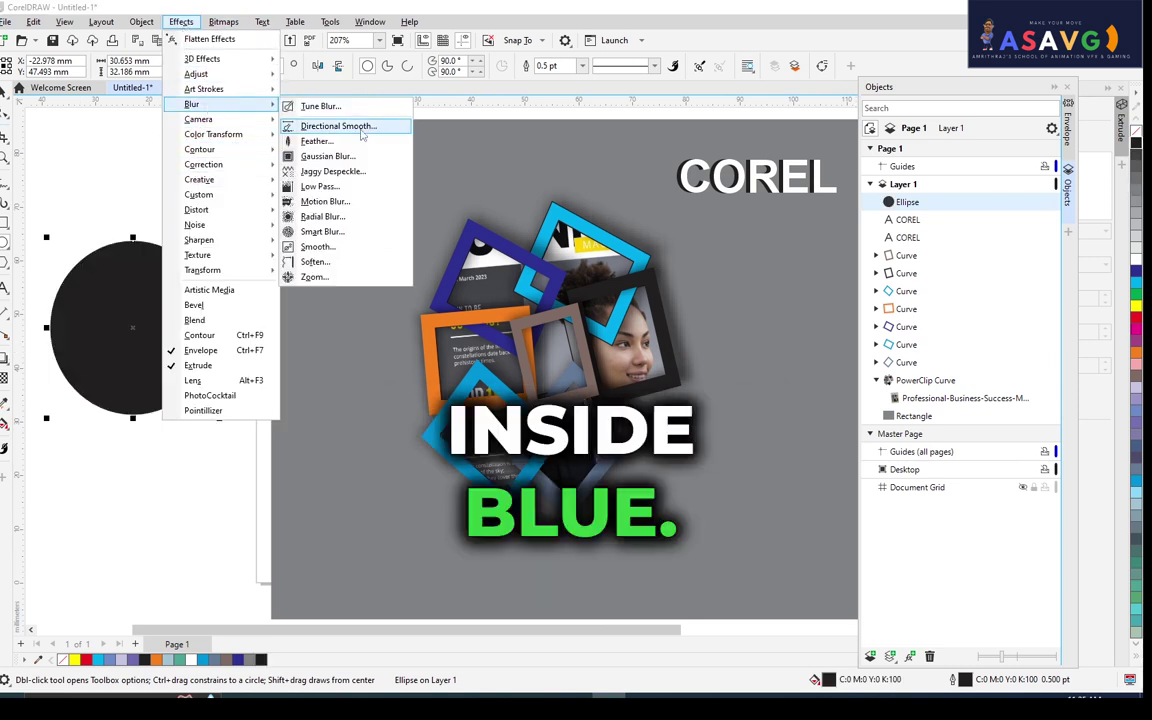
{"action": "left_click", "coordinate": [329, 157]}
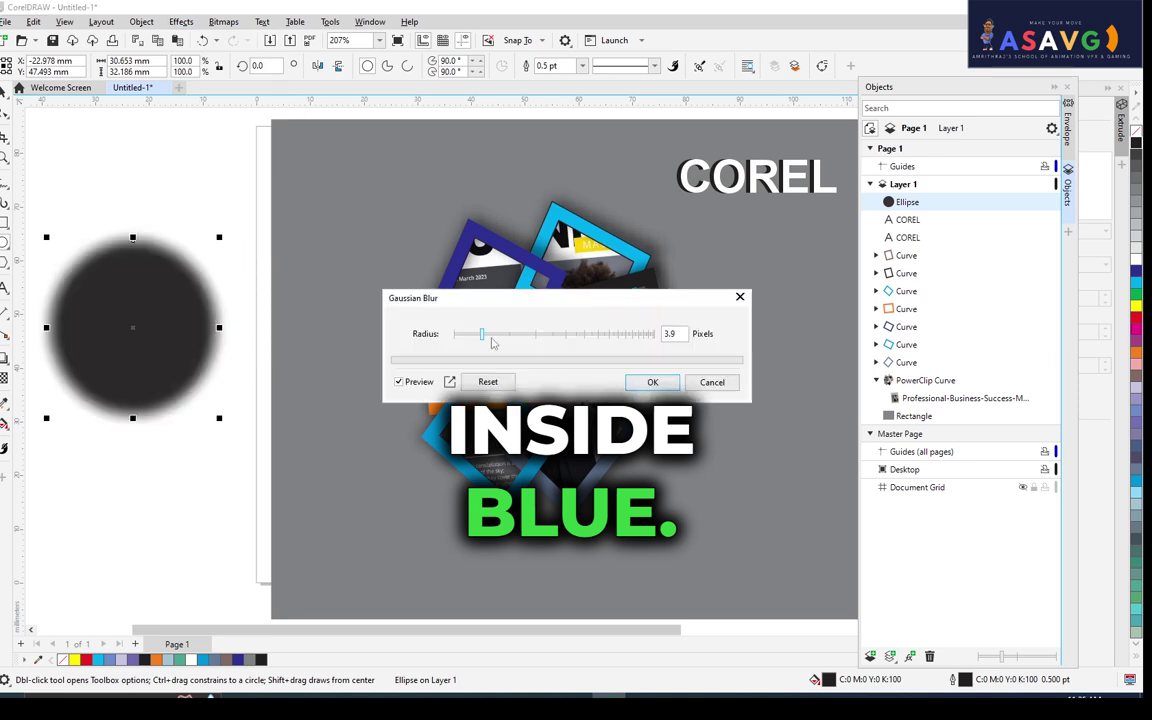
{"action": "left_click_drag", "start_coordinate": [512, 336], "coordinate": [537, 334]}
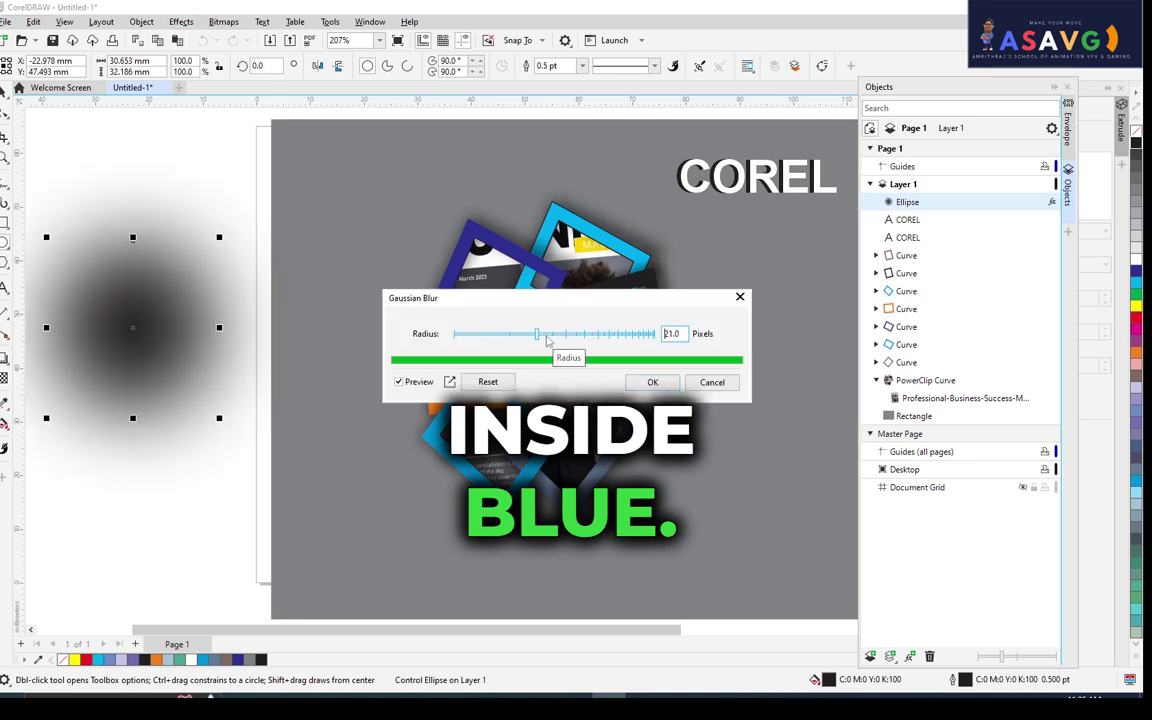
{"action": "left_click", "coordinate": [652, 382]}
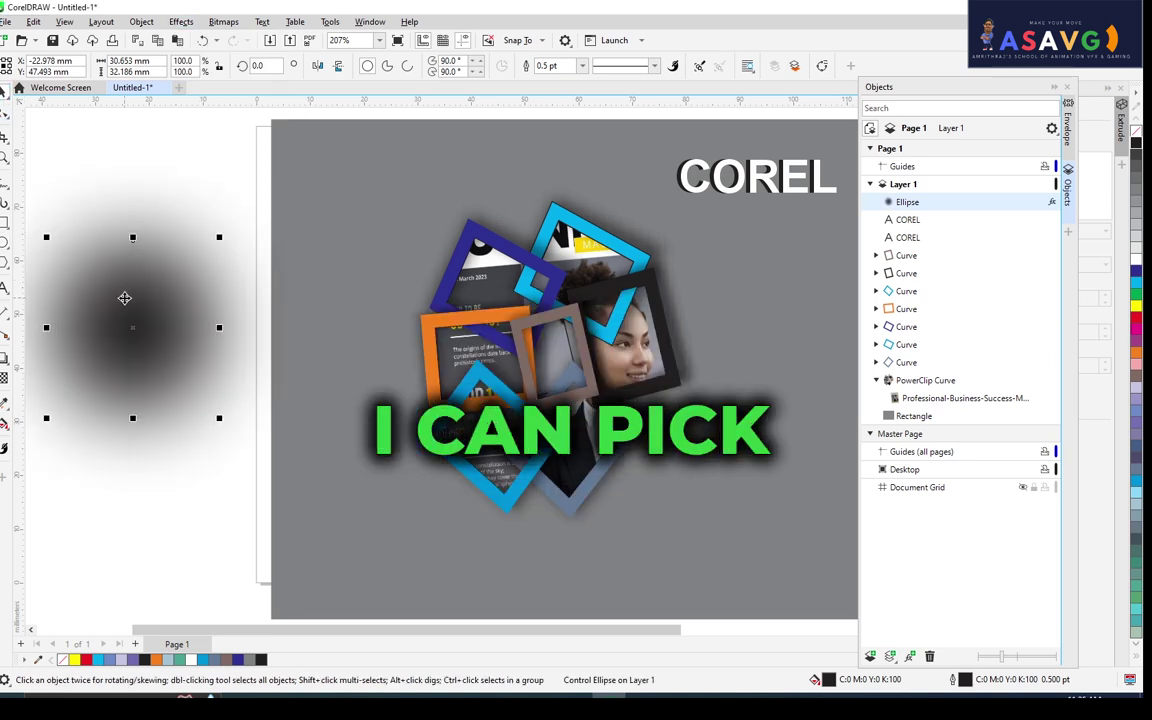
{"action": "left_click_drag", "start_coordinate": [124, 297], "coordinate": [564, 501]}
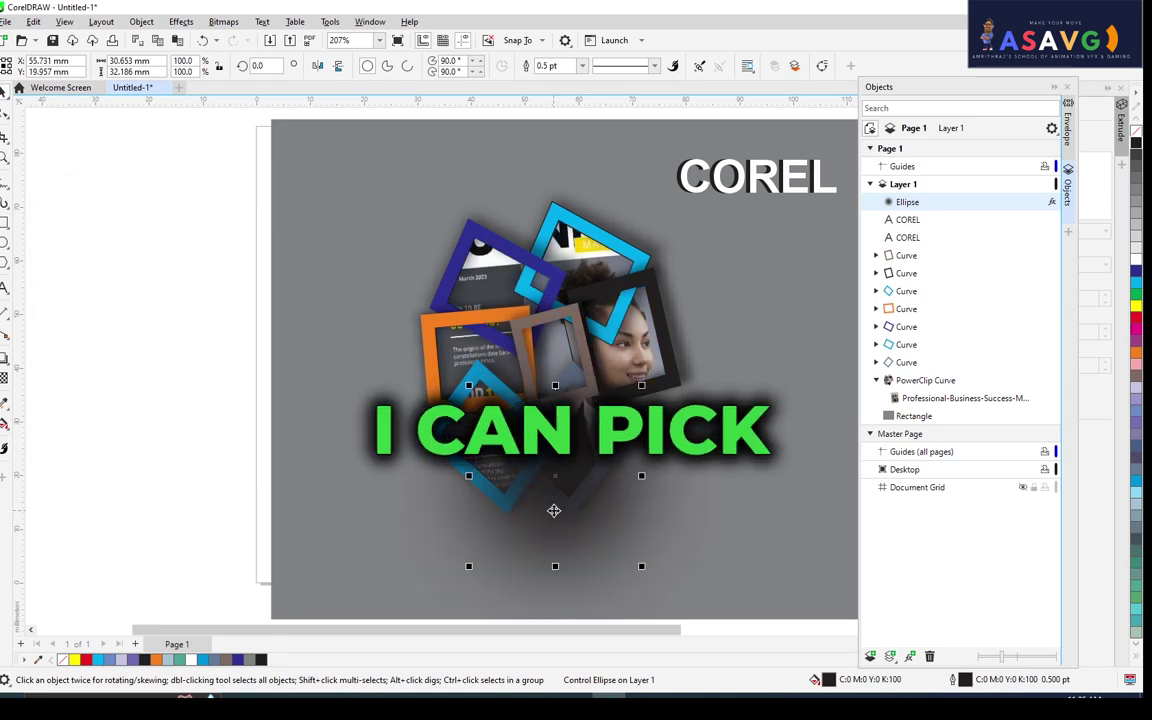
{"action": "key", "text": "ctrl+Page_Down"}
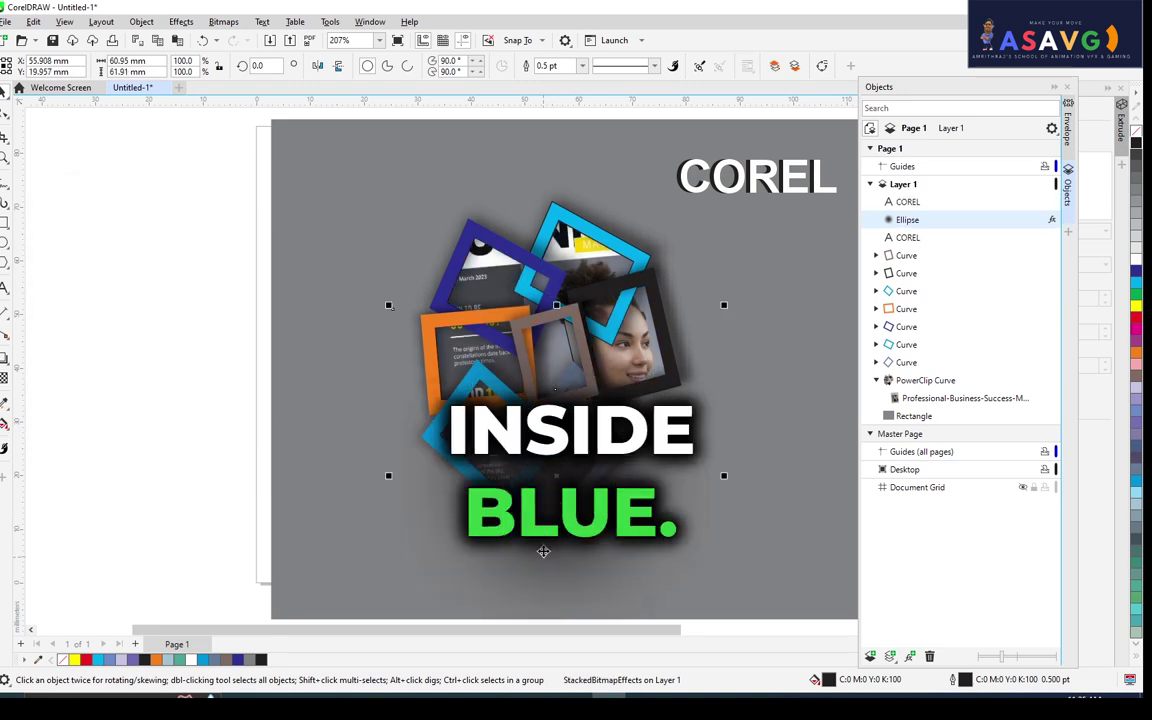
{"action": "left_click", "coordinate": [458, 462]}
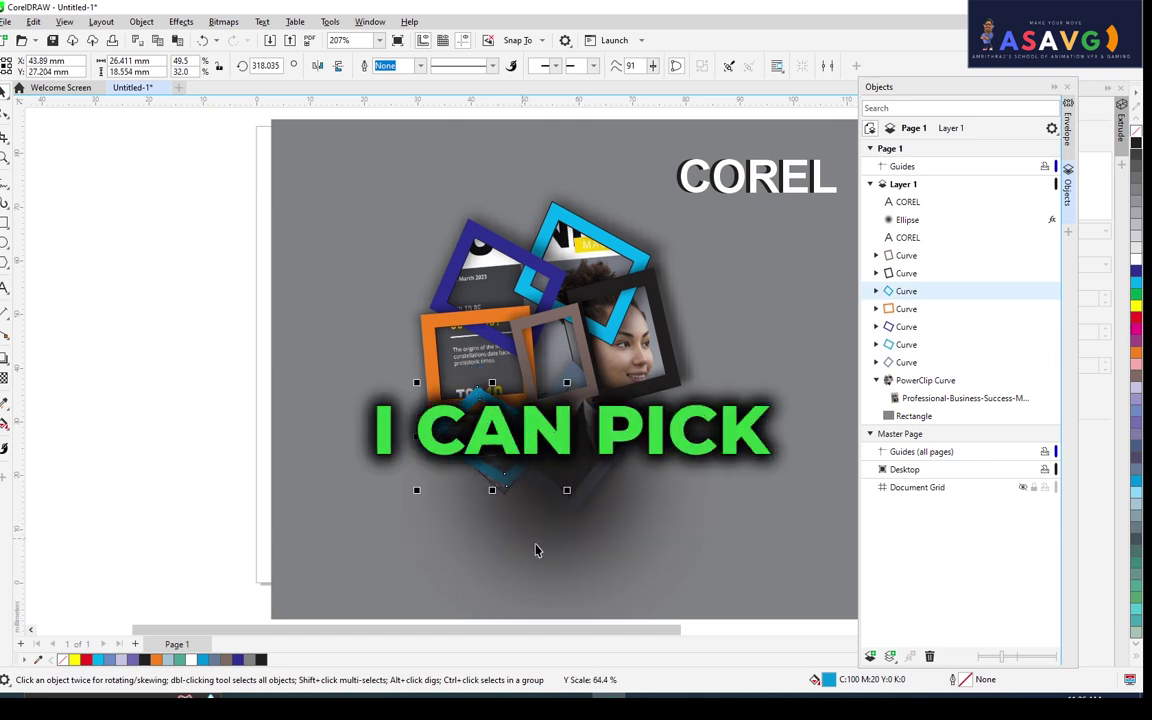
Try squashing the blurred circle, then undo back to the plain black circle.
{"action": "left_click", "coordinate": [539, 524]}
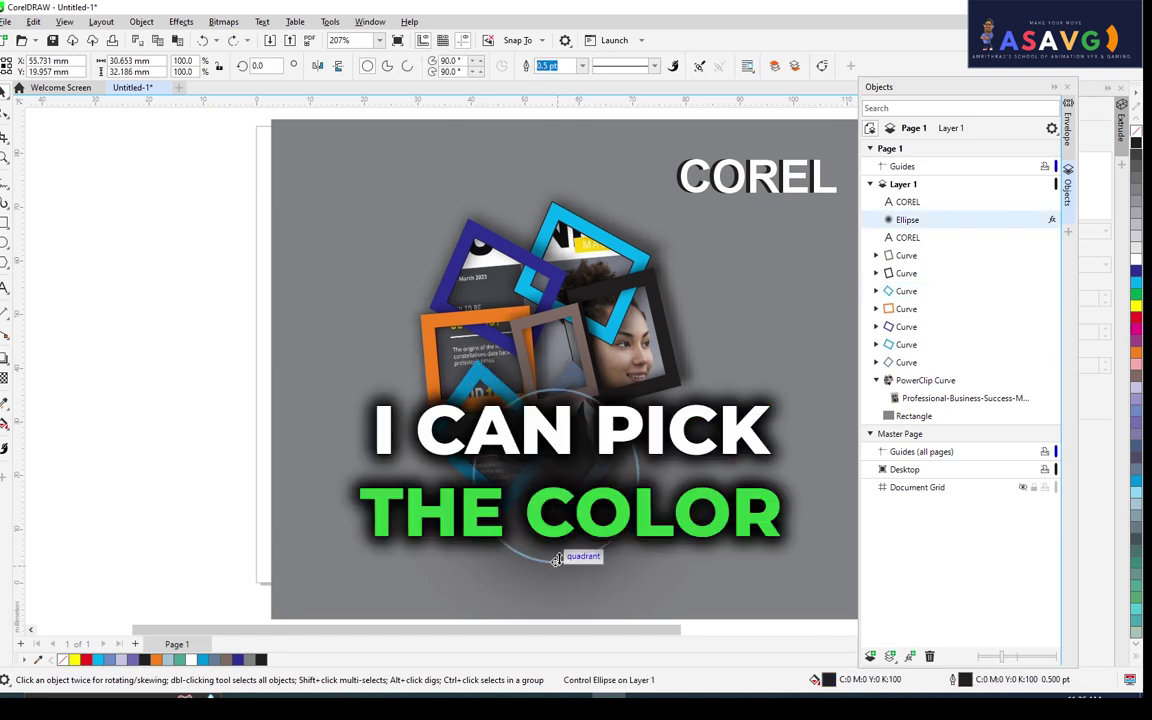
{"action": "left_click_drag", "start_coordinate": [555, 566], "coordinate": [551, 512]}
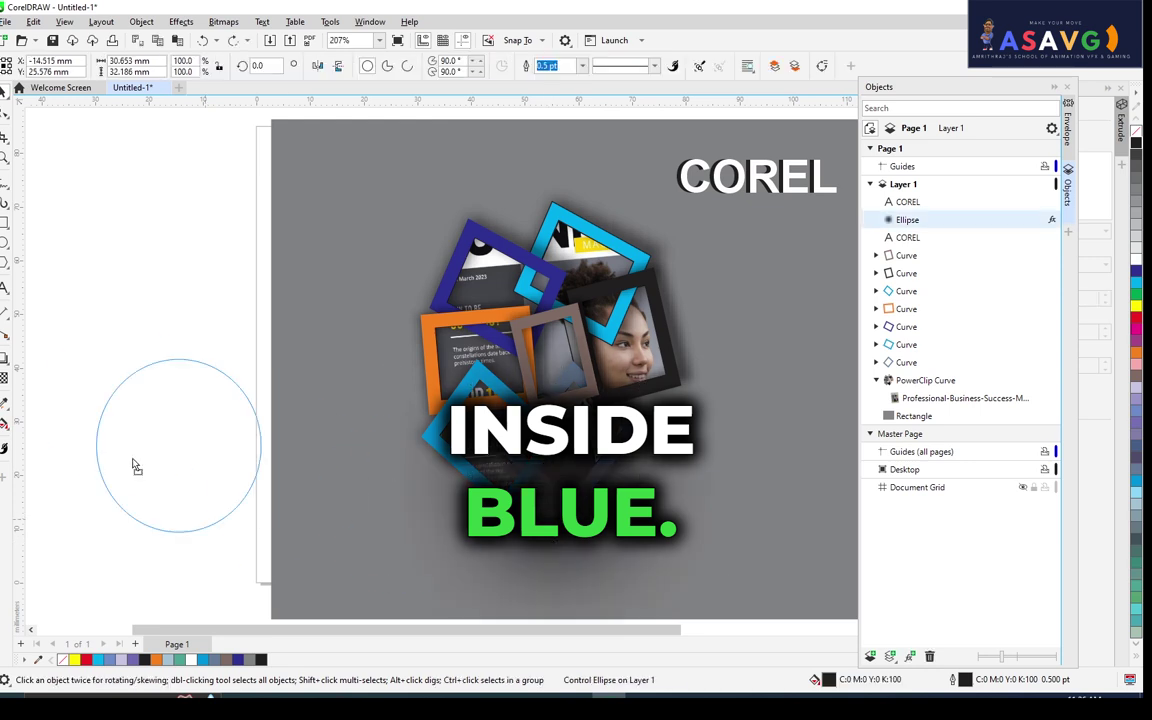
{"action": "left_click_drag", "start_coordinate": [137, 465], "coordinate": [140, 462]}
{"action": "key", "text": "ctrl+z"}
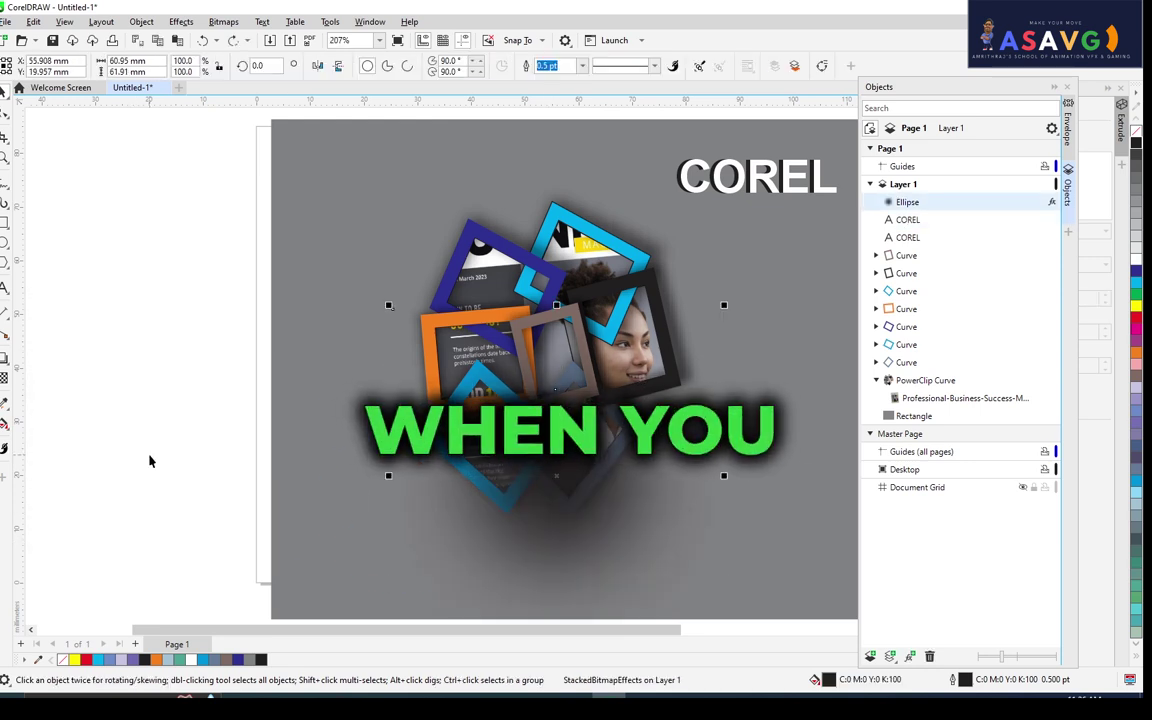
{"action": "key", "text": "ctrl+z"}
{"action": "key", "text": "ctrl+z"}
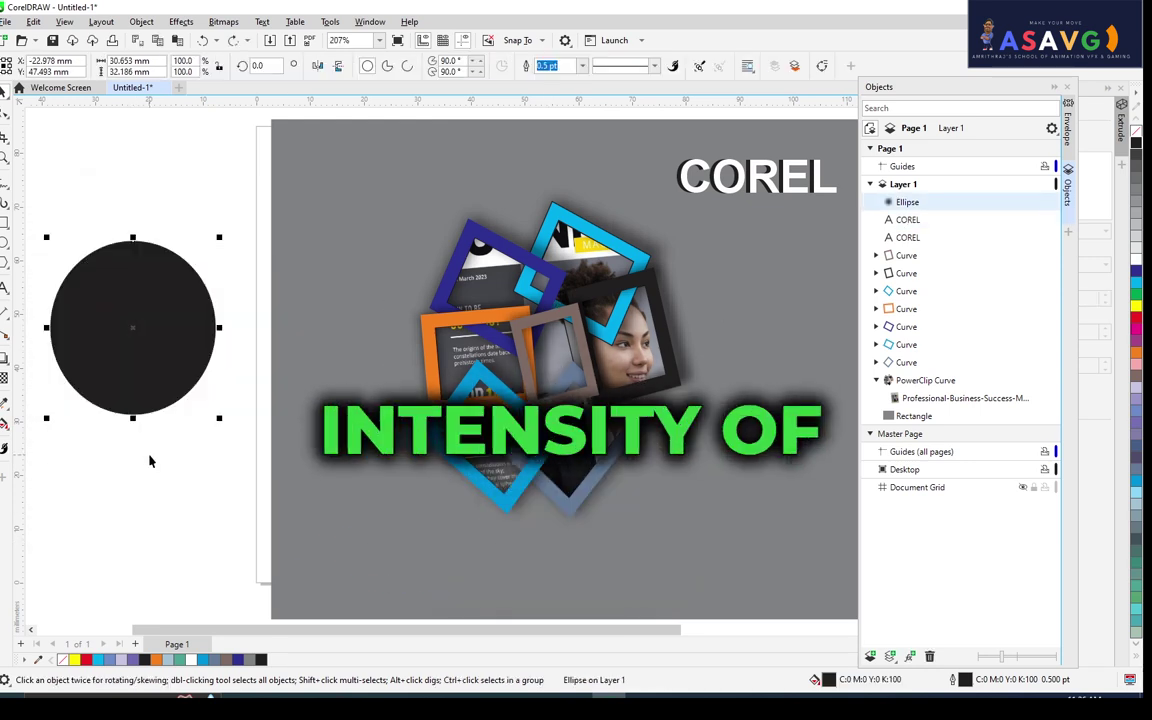
Apply a Gaussian Blur of radius 4.6 to the circle.
{"action": "left_click", "coordinate": [222, 21]}
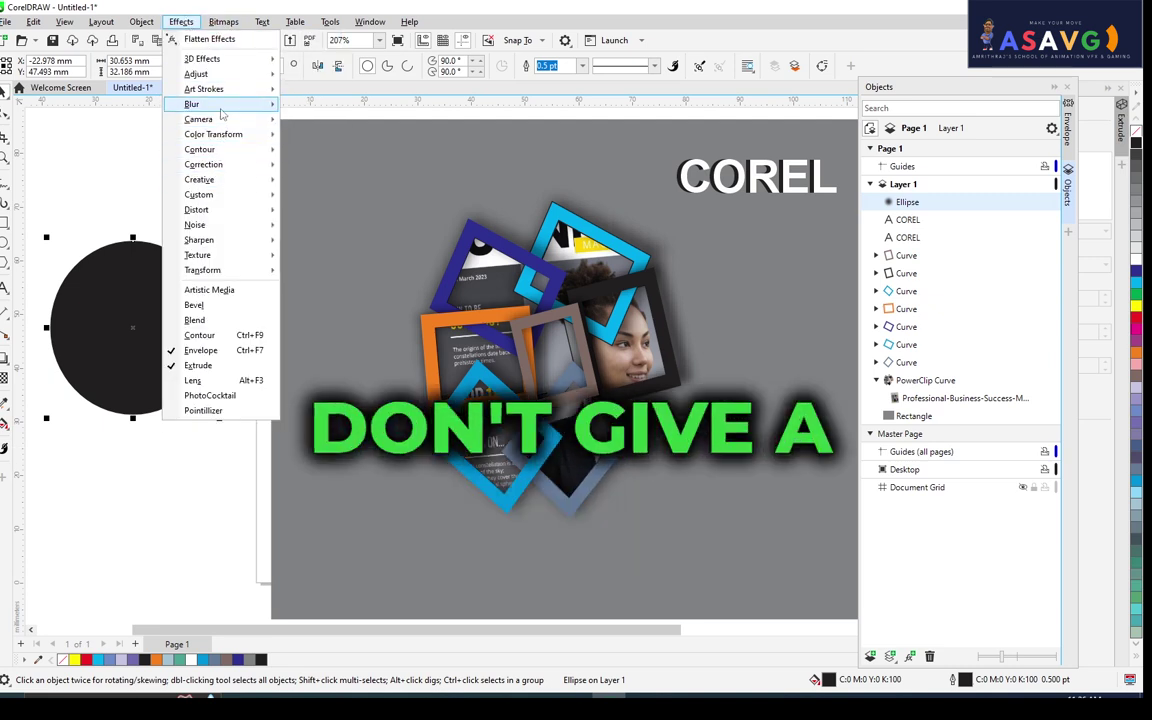
{"action": "mouse_move", "coordinate": [192, 104]}
{"action": "left_click", "coordinate": [327, 156]}
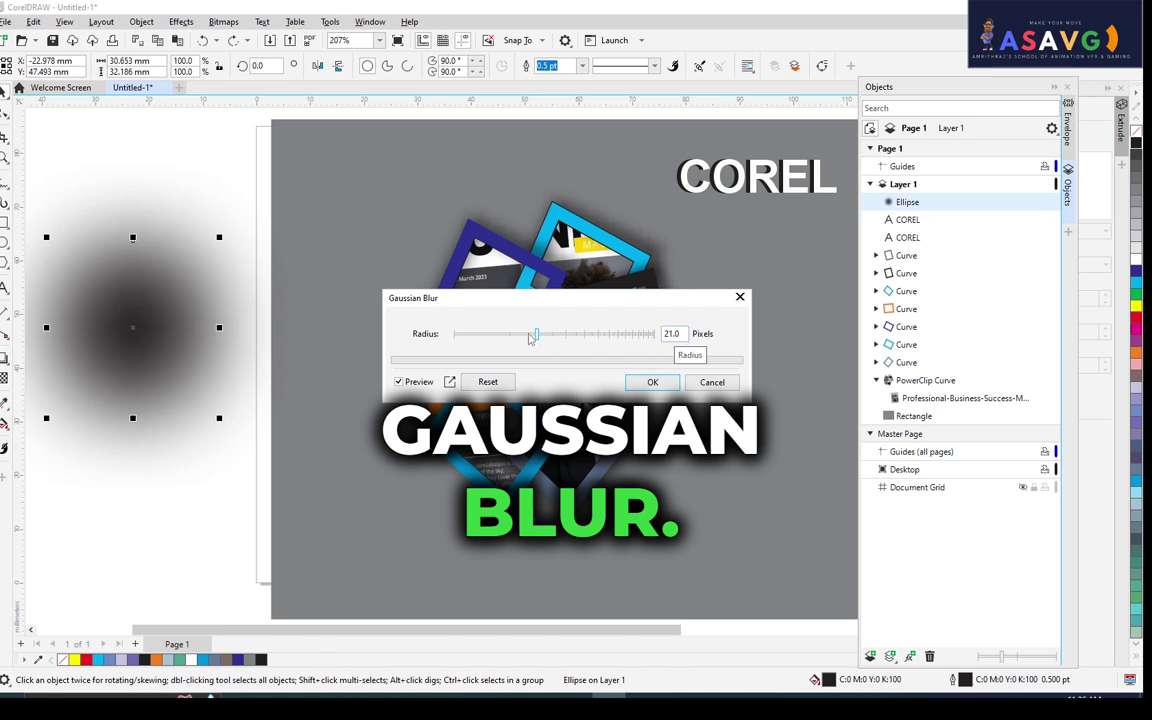
{"action": "left_click_drag", "start_coordinate": [533, 336], "coordinate": [486, 336]}
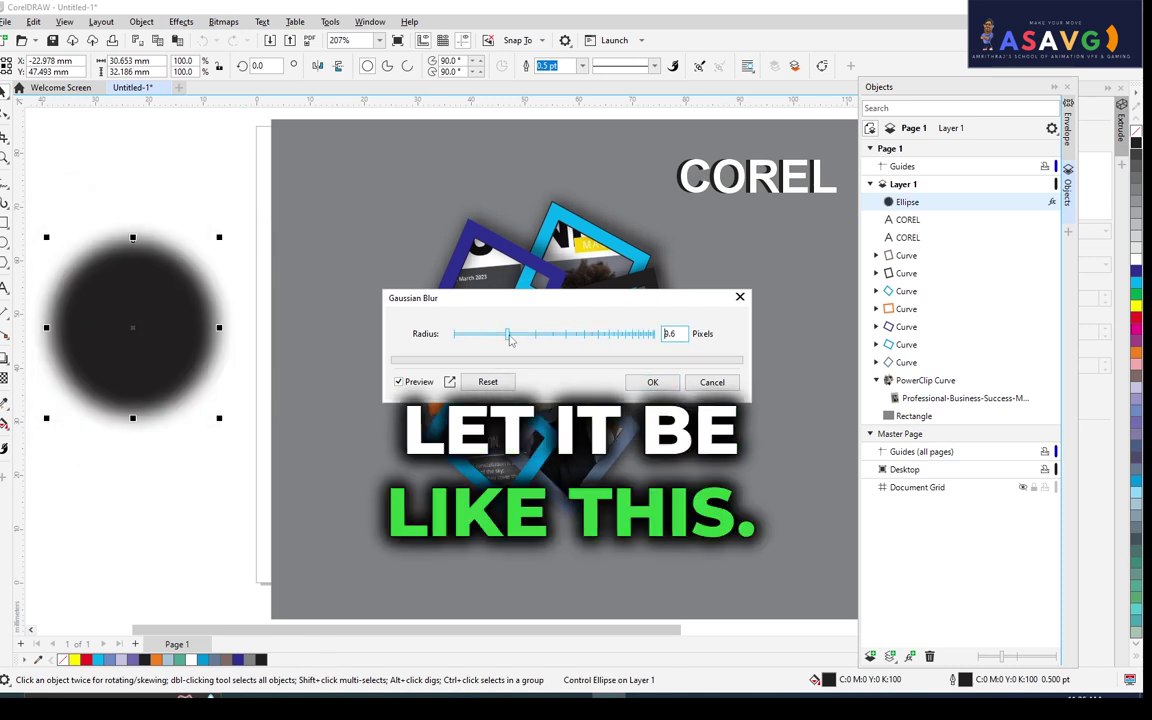
{"action": "left_click", "coordinate": [653, 383]}
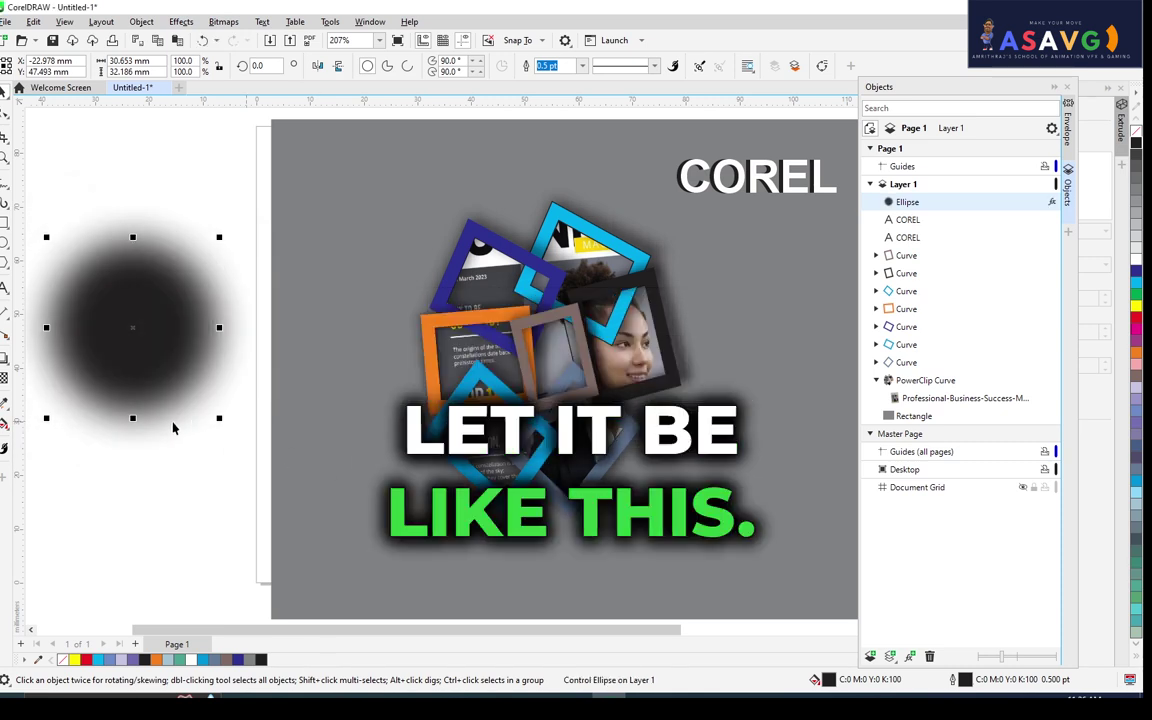
Flatten the blurred ellipse and tuck it one level back beneath the collage.
{"action": "left_click_drag", "start_coordinate": [133, 418], "coordinate": [145, 348]}
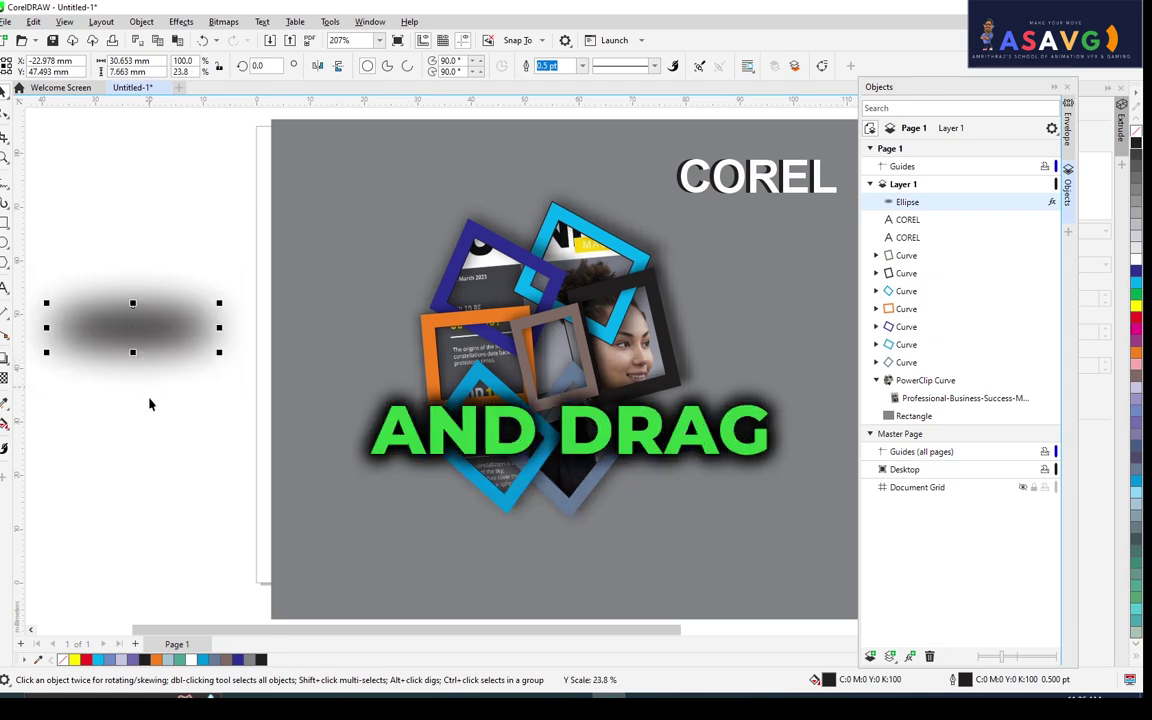
{"action": "left_click_drag", "start_coordinate": [112, 305], "coordinate": [537, 468]}
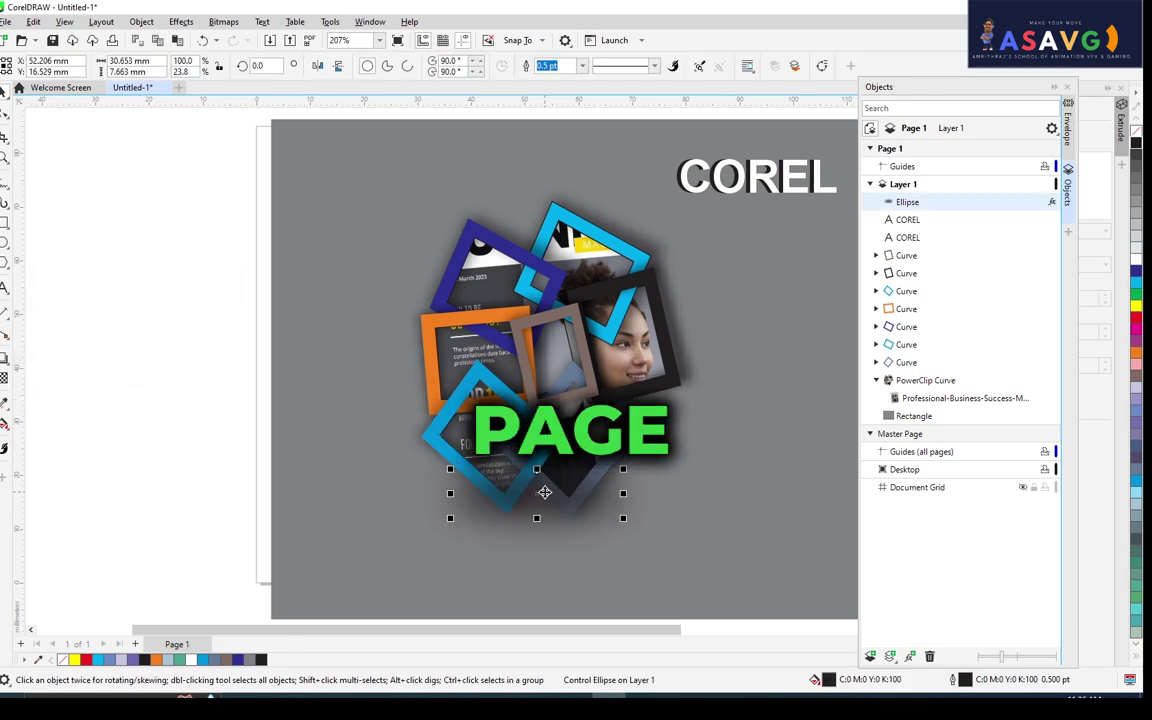
{"action": "key", "text": "ctrl+Page_Down"}
{"action": "left_click", "coordinate": [913, 415]}
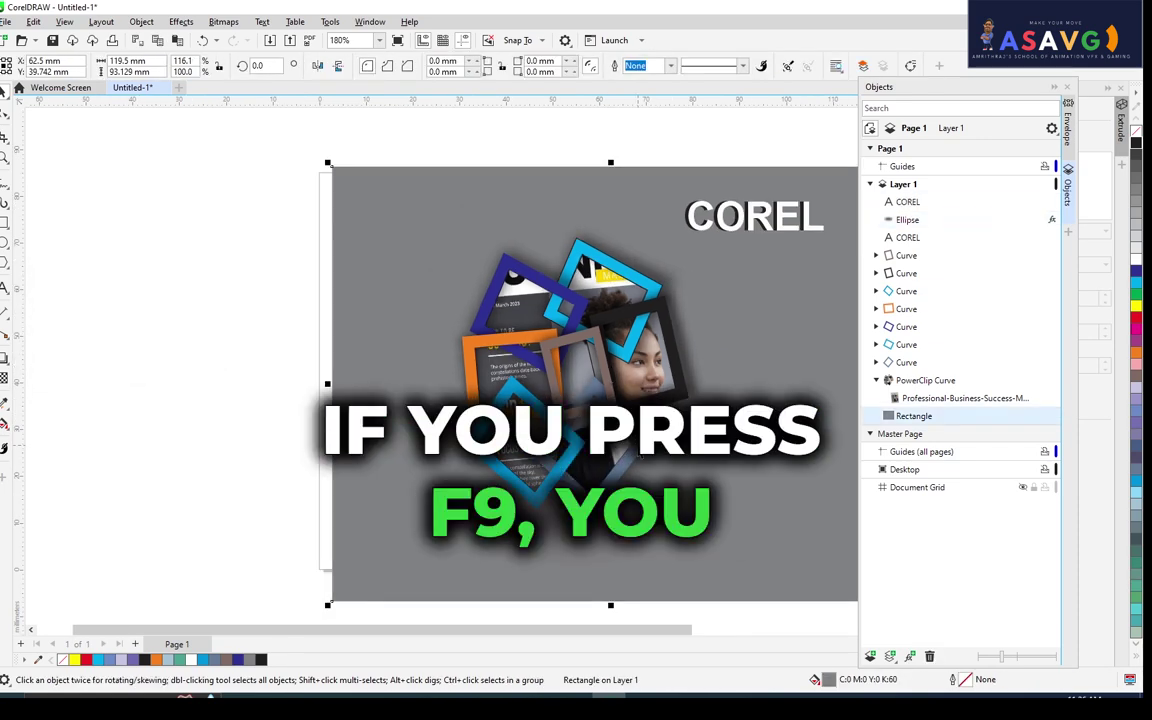
After a full-screen preview, stretch the shadow ellipse to 420.3% width as a thin band.
{"action": "key", "text": "F9"}
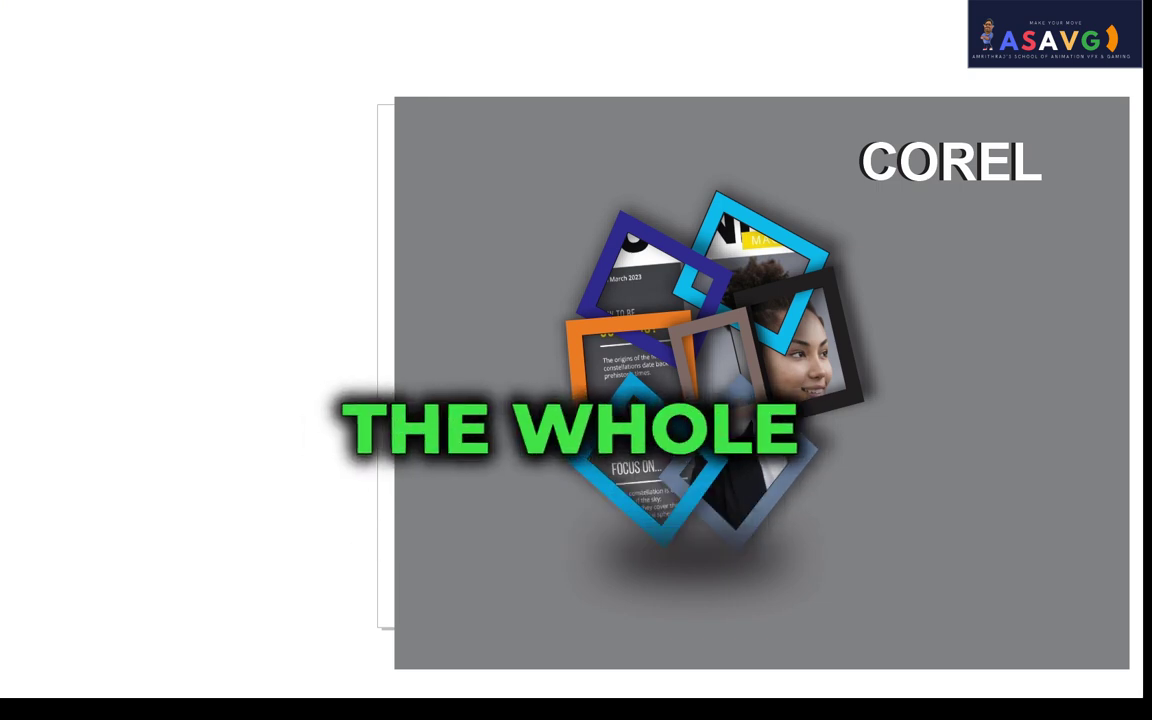
{"action": "key", "text": "Escape"}
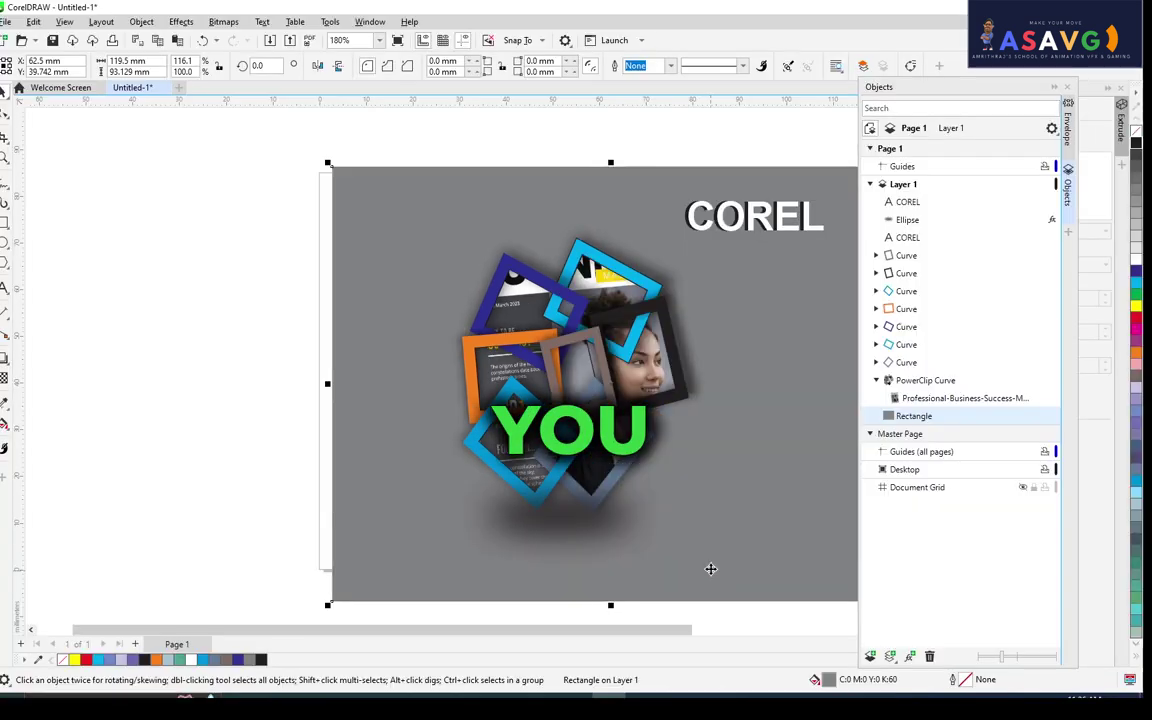
{"action": "left_click", "coordinate": [537, 516]}
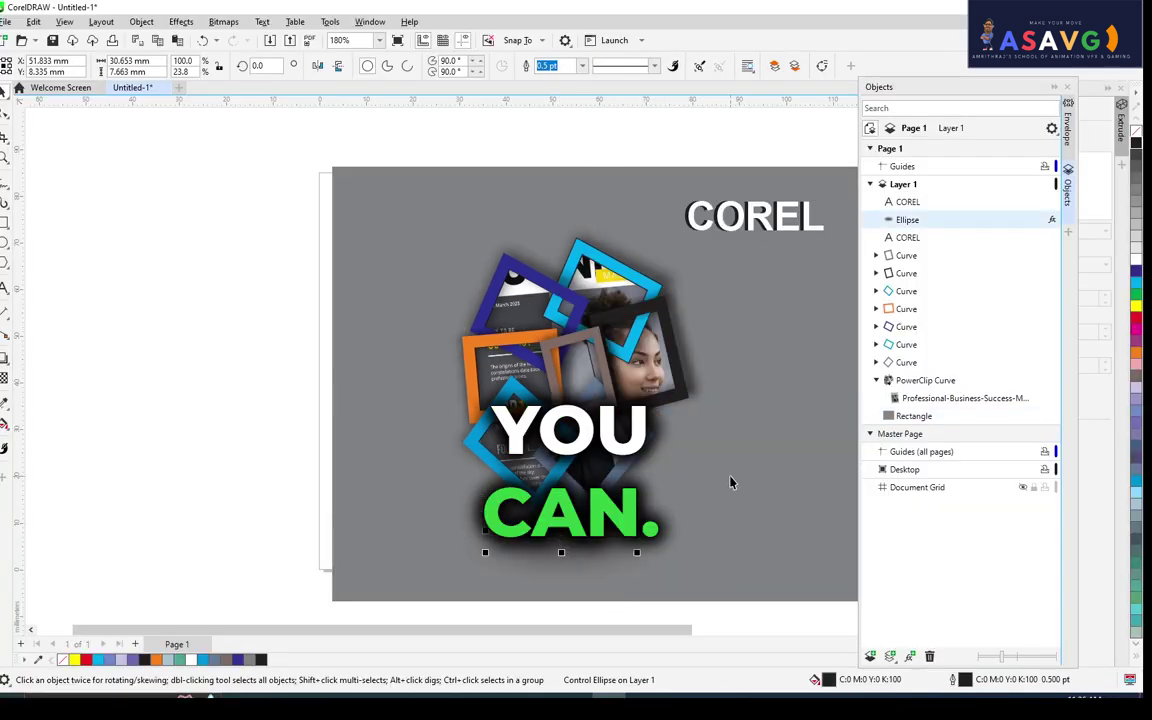
{"action": "left_click", "coordinate": [503, 493]}
{"action": "left_click_drag", "start_coordinate": [562, 548], "coordinate": [603, 541]}
{"action": "key", "text": "ctrl+z"}
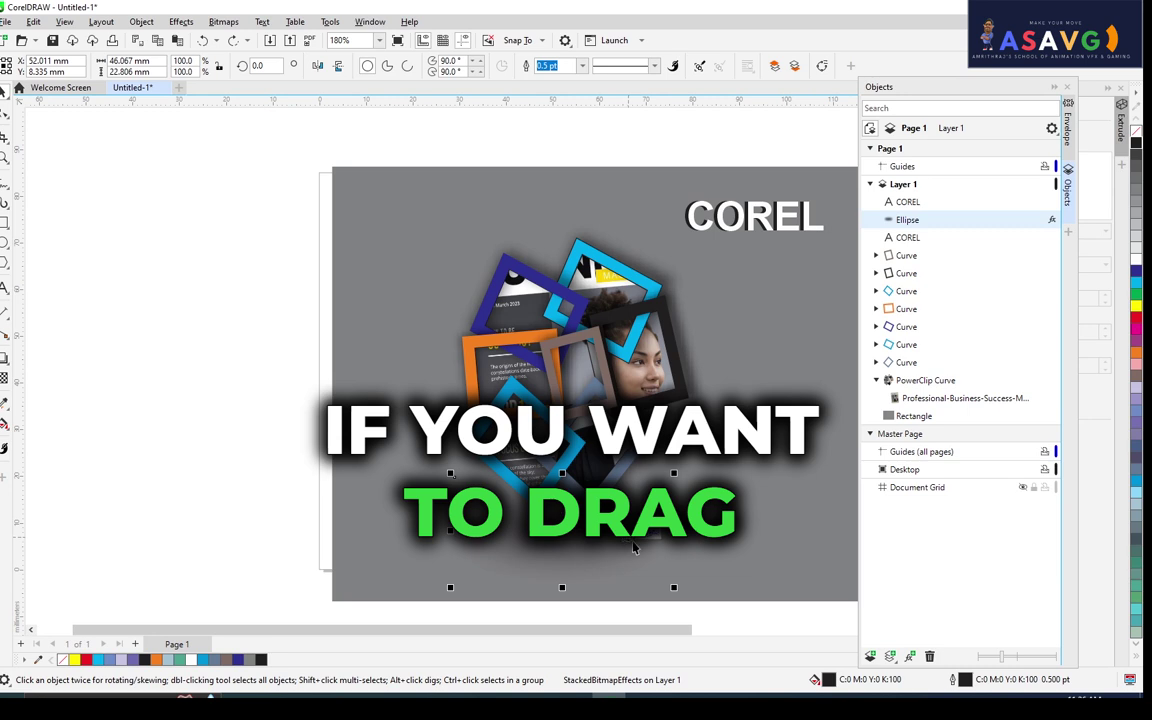
{"action": "left_click_drag", "start_coordinate": [674, 530], "coordinate": [829, 530]}
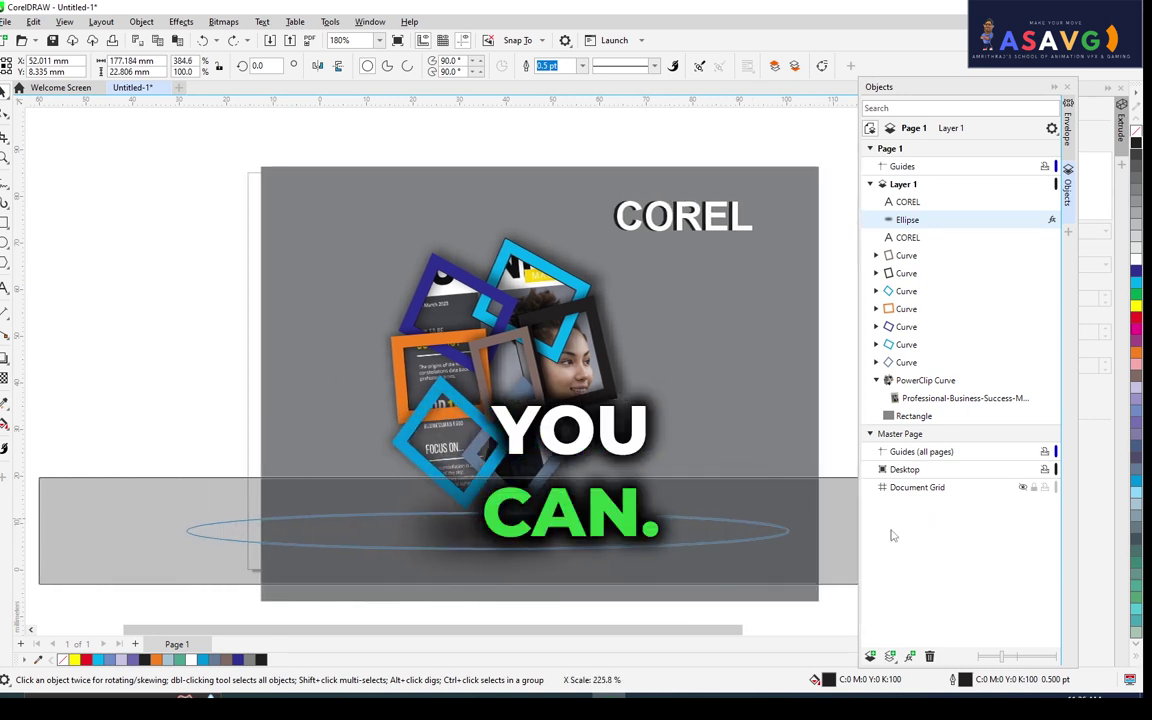
{"action": "left_click_drag", "start_coordinate": [148, 474], "coordinate": [239, 508]}
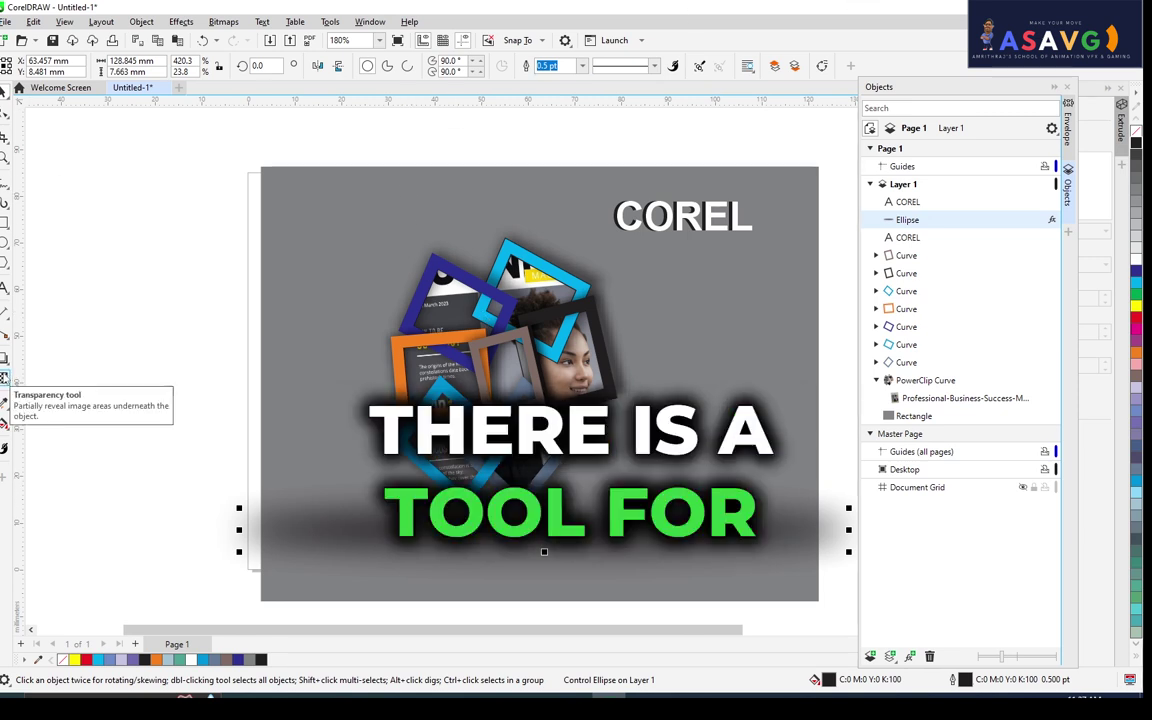
Give the shadow band a wide left-to-right gradient transparency.
{"action": "left_click", "coordinate": [5, 378]}
{"action": "left_click_drag", "start_coordinate": [340, 533], "coordinate": [765, 532]}
{"action": "left_click_drag", "start_coordinate": [840, 538], "coordinate": [852, 531]}
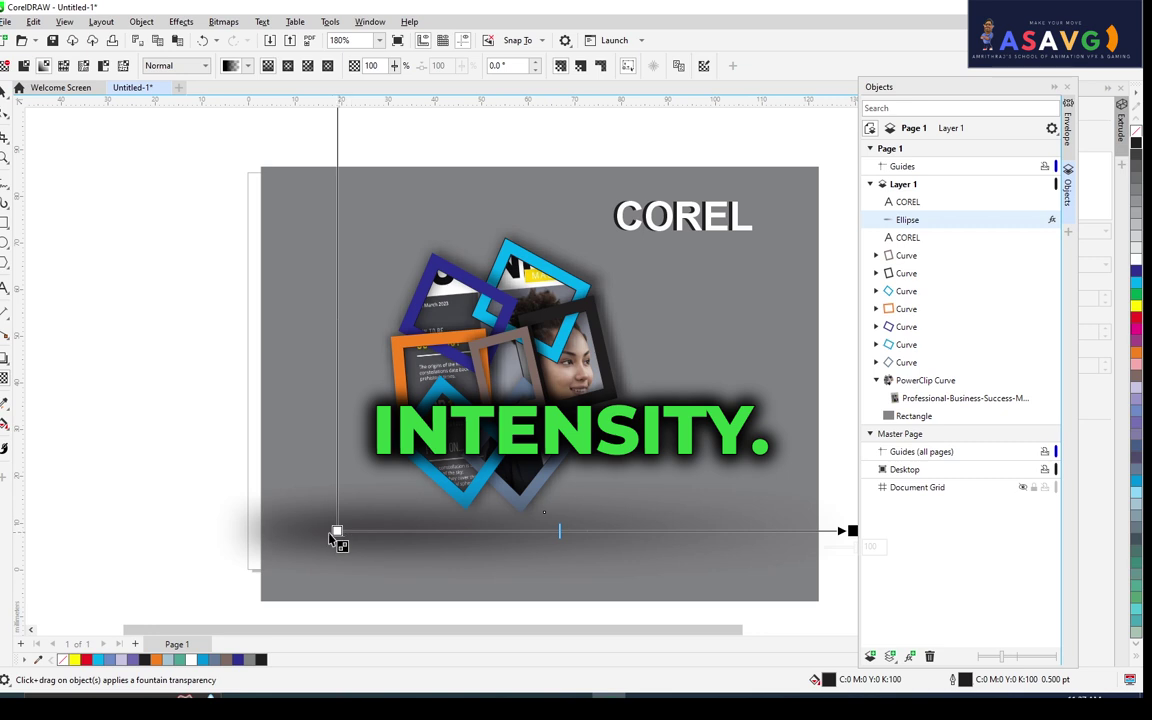
{"action": "left_click_drag", "start_coordinate": [337, 537], "coordinate": [257, 532]}
{"action": "left_click", "coordinate": [185, 475]}
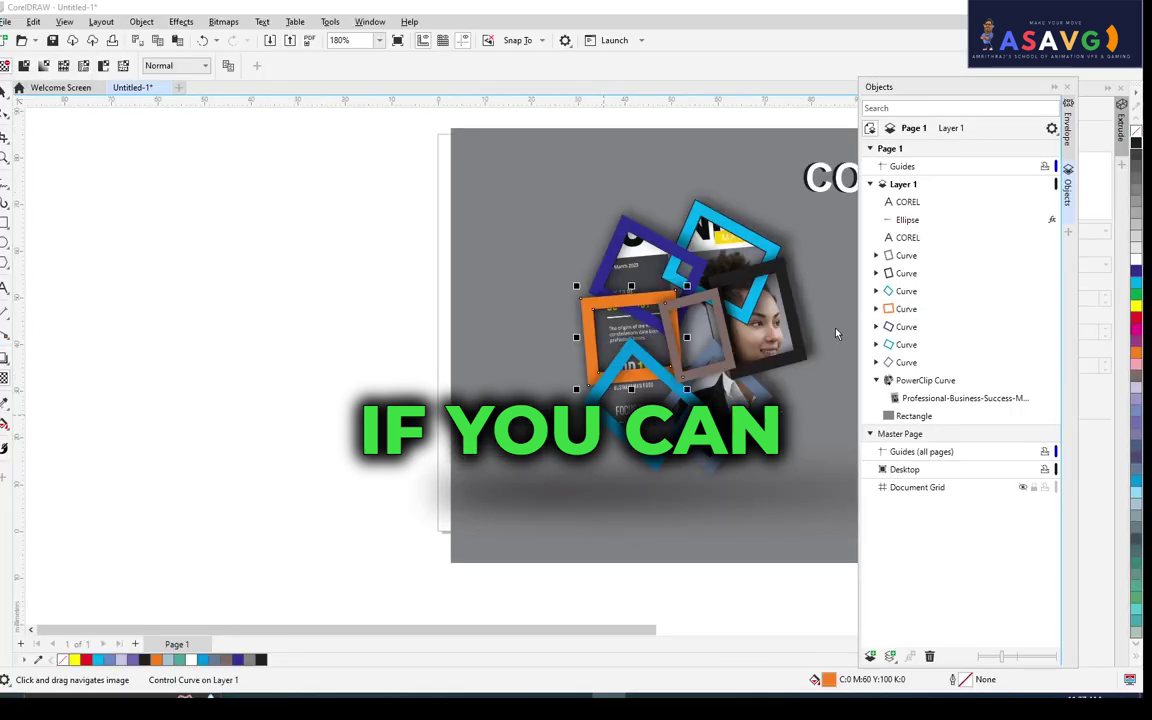
Select the orange frame, reposition the view, and show the page in full-screen preview.
{"action": "left_click", "coordinate": [655, 340]}
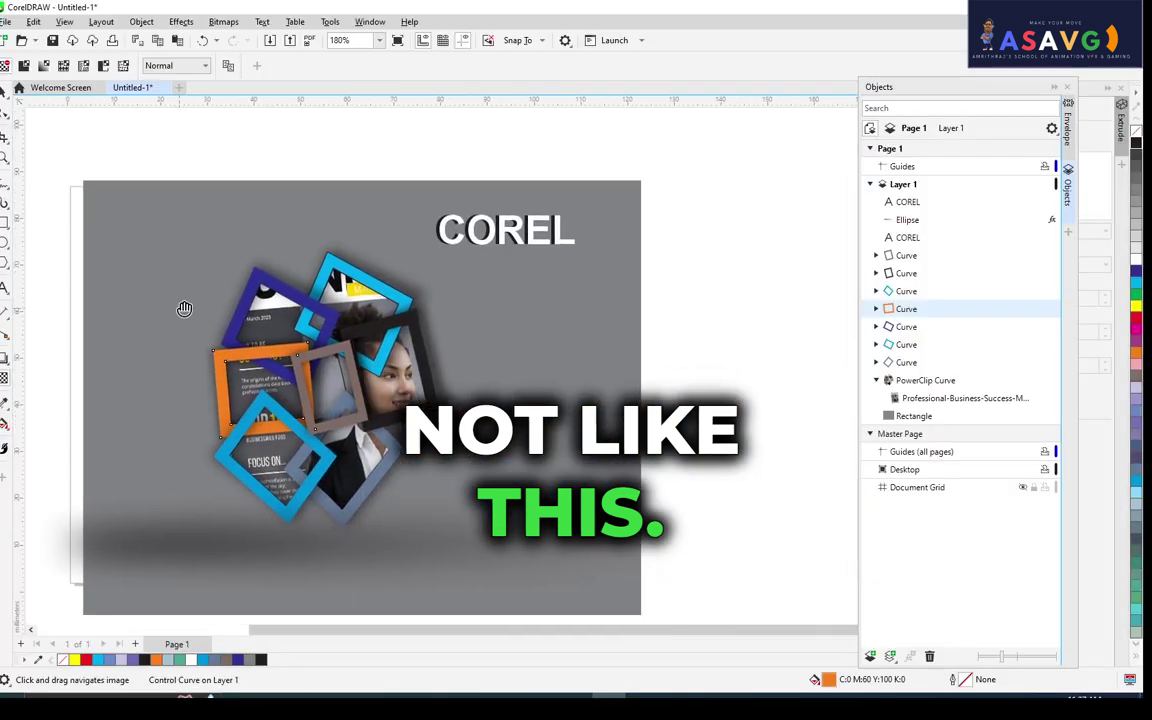
{"action": "mouse_move", "coordinate": [180, 303]}
{"action": "left_mouse_down"}
{"action": "mouse_move", "coordinate": [302, 329]}
{"action": "mouse_move", "coordinate": [336, 350]}
{"action": "left_mouse_up"}
{"action": "key", "text": "F9"}
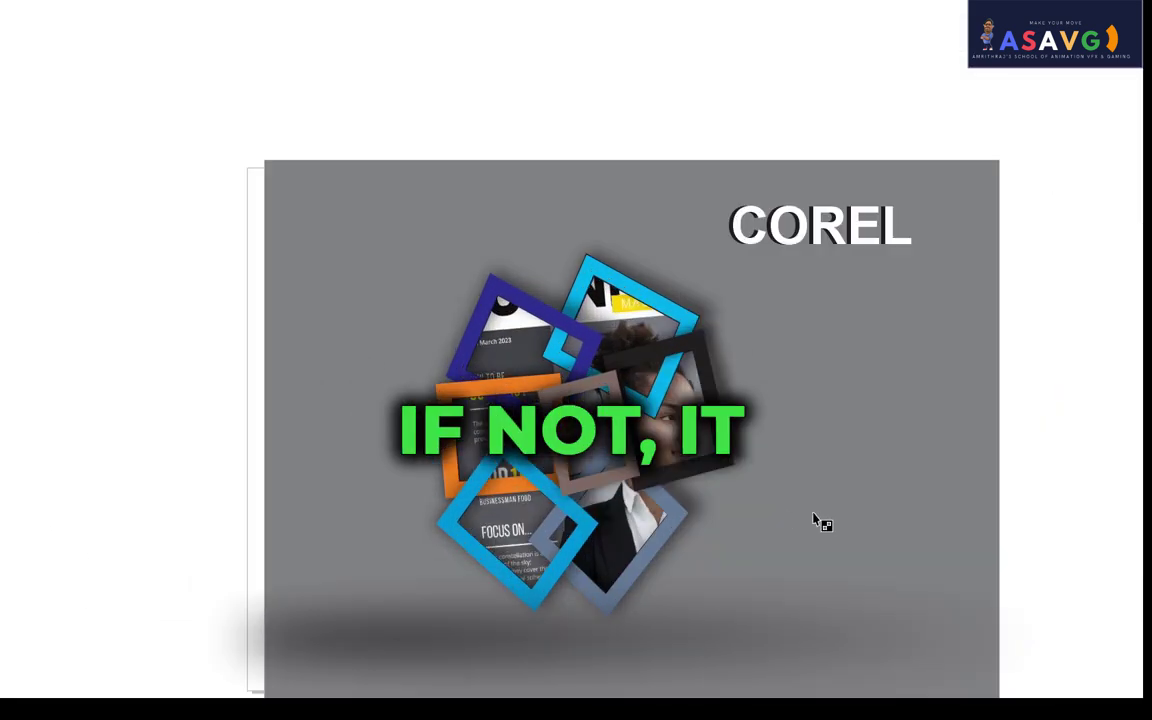
{"action": "left_click", "coordinate": [812, 520]}
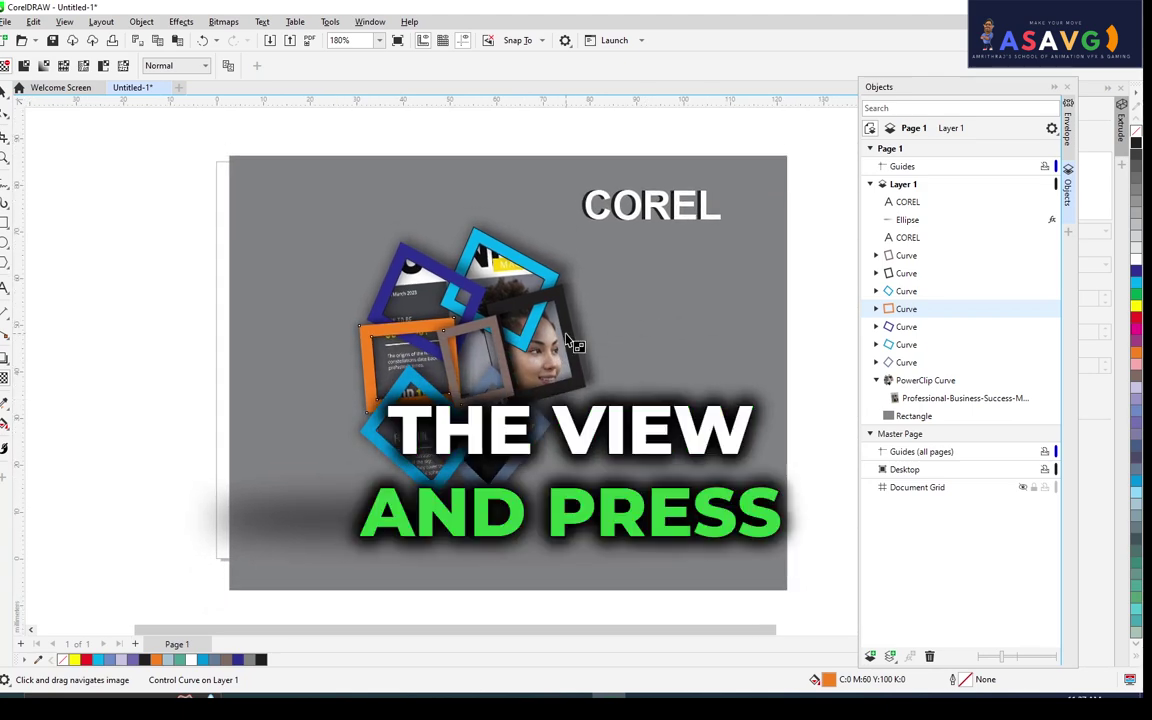
{"action": "key", "text": "F9"}
{"action": "left_click", "coordinate": [508, 299]}
{"action": "mouse_move", "coordinate": [501, 329]}
{"action": "left_mouse_down"}
{"action": "mouse_move", "coordinate": [297, 310]}
{"action": "mouse_move", "coordinate": [786, 308]}
{"action": "mouse_move", "coordinate": [688, 305]}
{"action": "left_mouse_up"}
{"action": "key", "text": "F9"}
{"action": "left_click", "coordinate": [306, 308]}
{"action": "key", "text": "F9"}
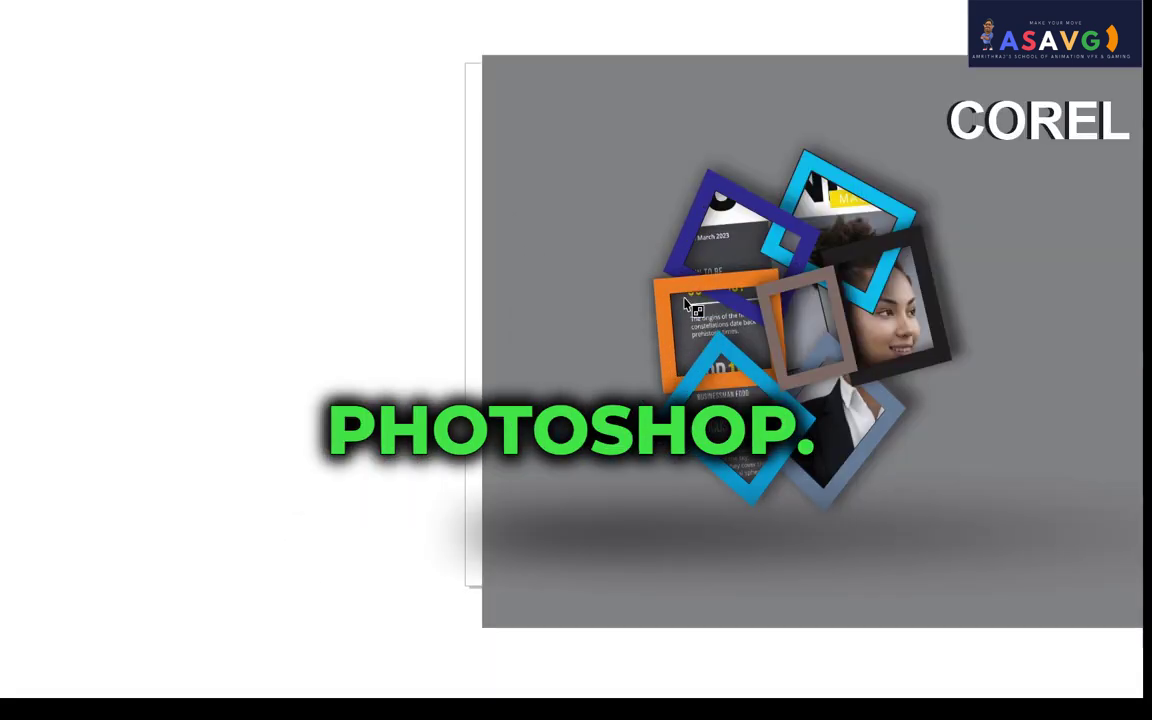
{"action": "left_click", "coordinate": [450, 362]}
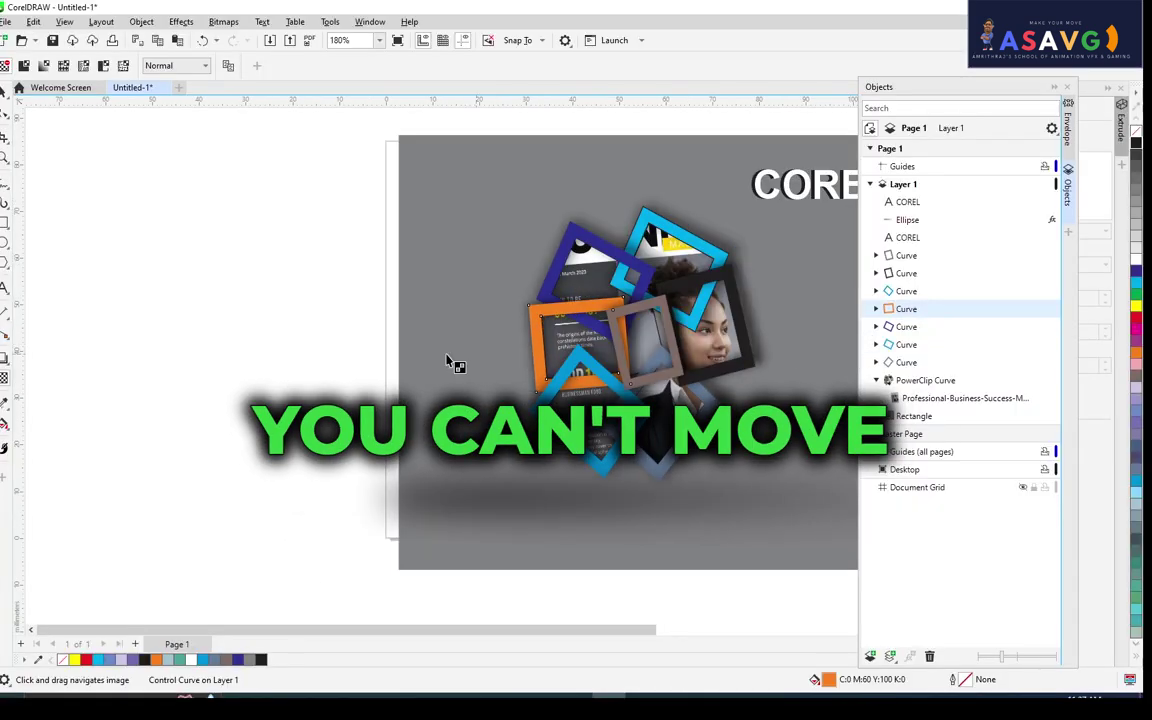
{"action": "key", "text": "F9"}
{"action": "left_click", "coordinate": [398, 338]}
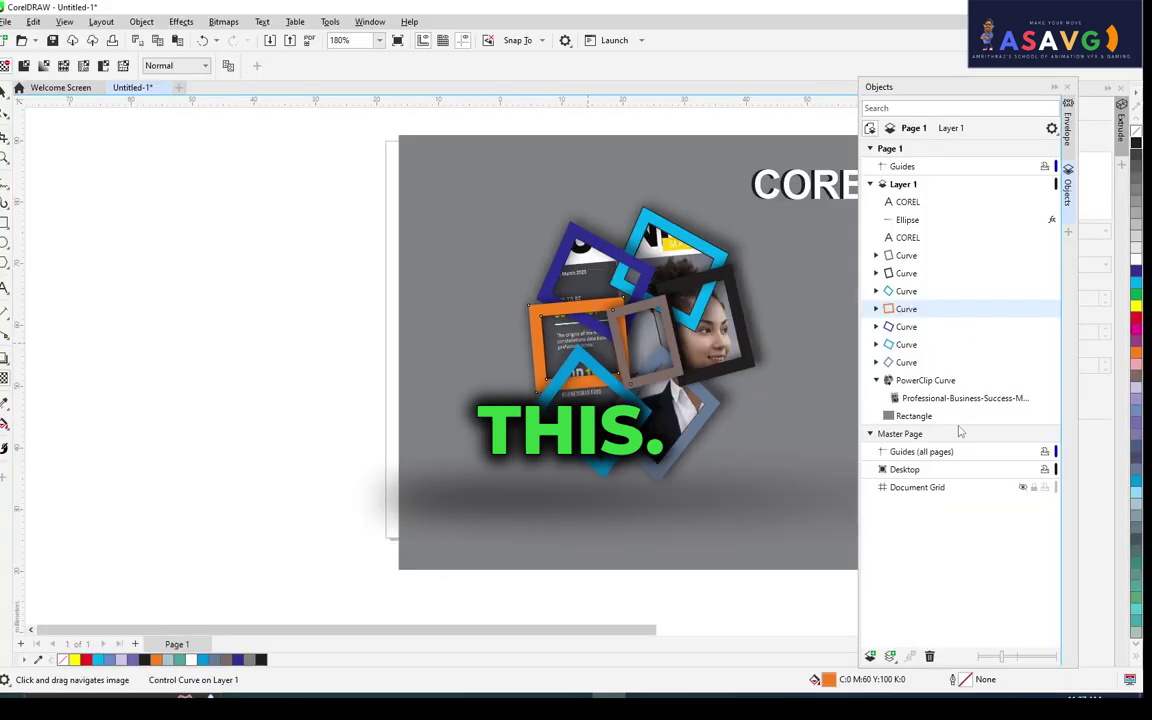
{"action": "left_click_drag", "start_coordinate": [630, 382], "coordinate": [385, 357]}
{"action": "key", "text": "F9"}
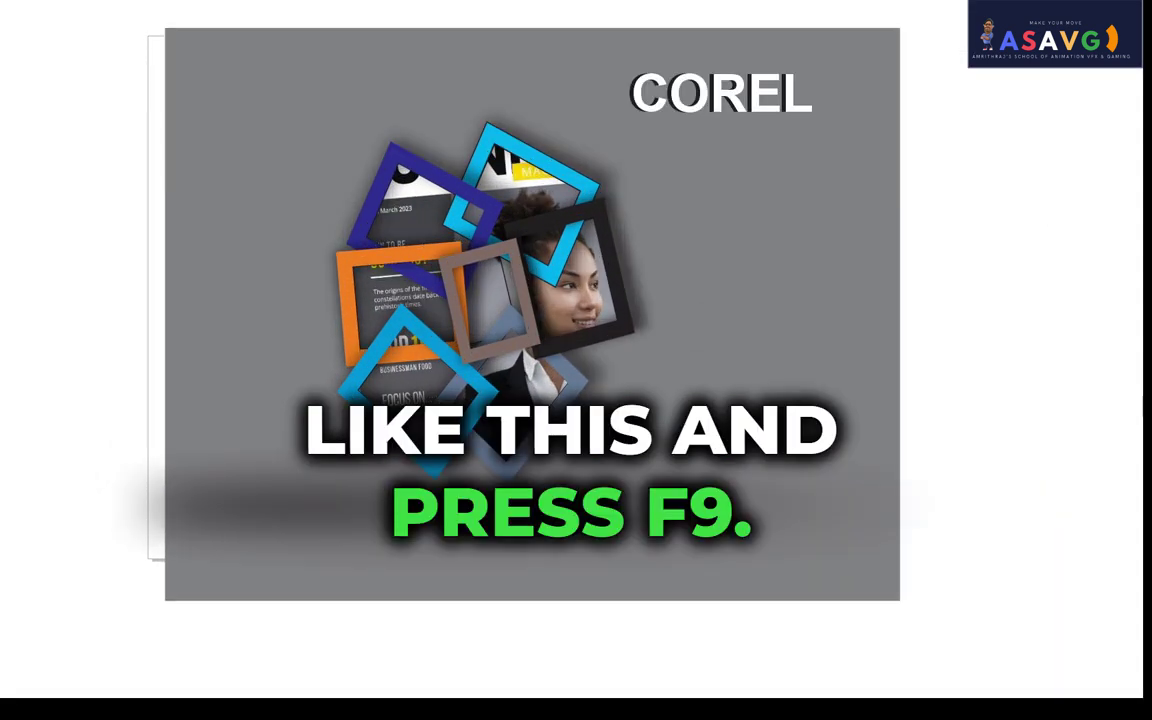